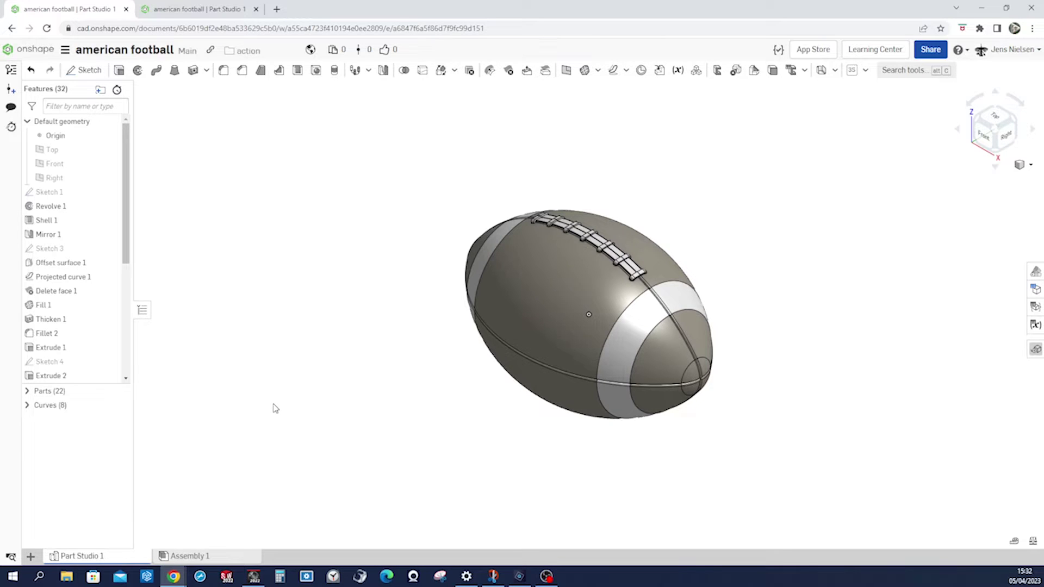
# Inspect the finished football from front, top, left and isometric views, then move it to its own window
pyautogui.hotkey('shift', '1')
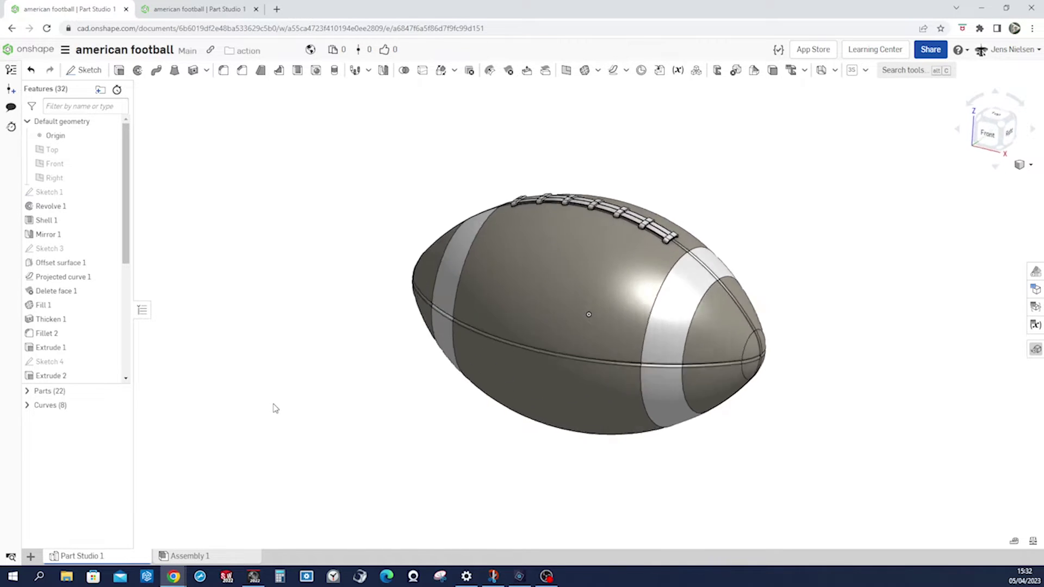
pyautogui.hotkey('shift', '5')
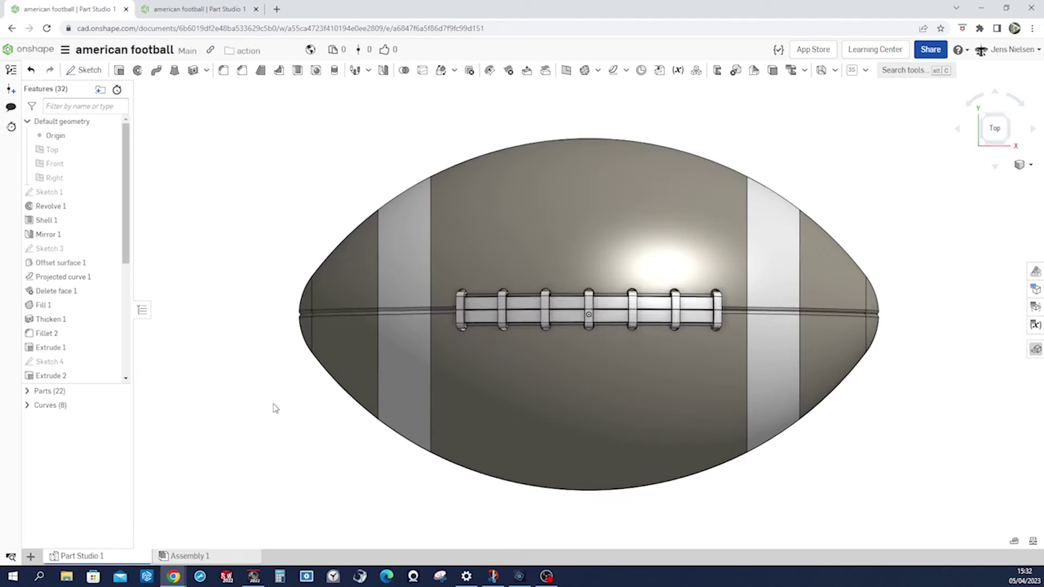
pyautogui.hotkey('shift', '3')
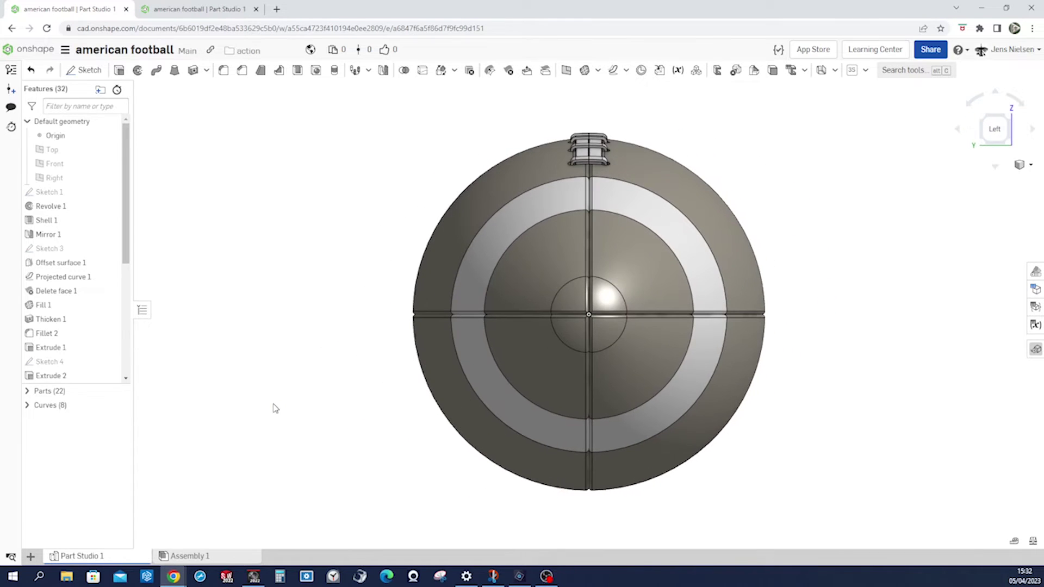
pyautogui.hotkey('shift', '7')
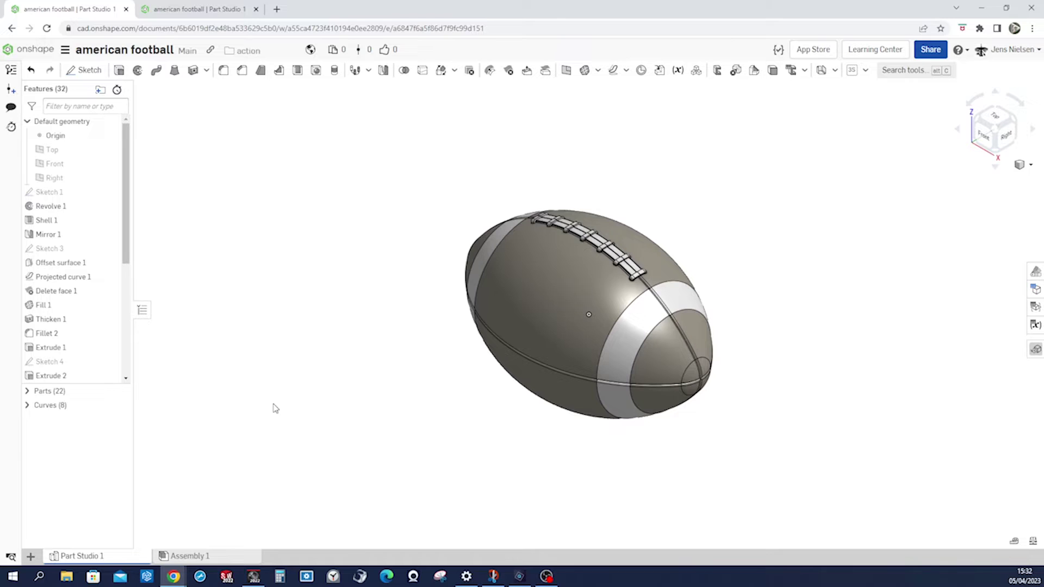
pyautogui.hotkey('shift', '8')
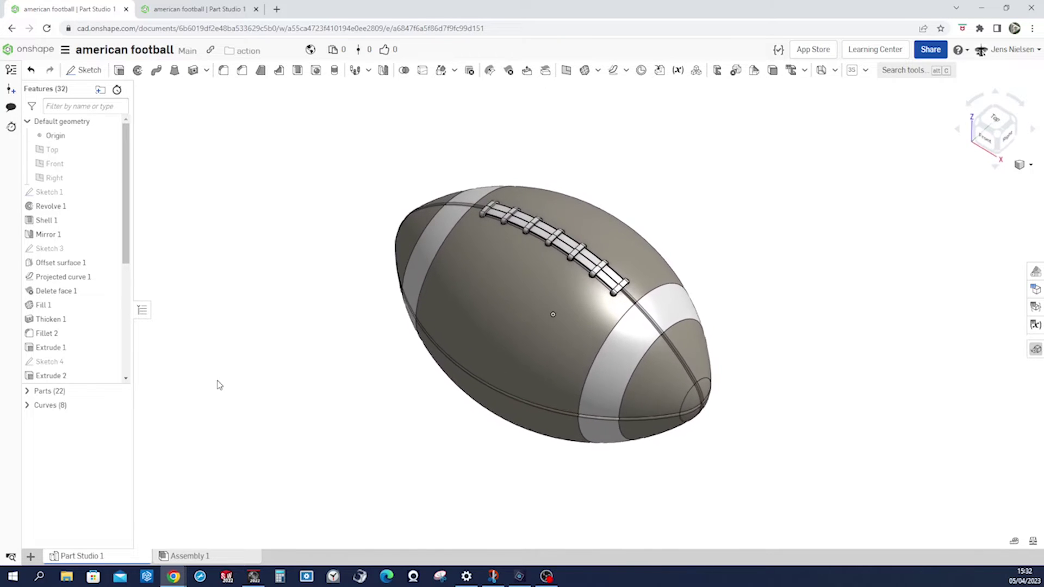
pyautogui.moveTo(125, 227)
pyautogui.mouseDown()
pyautogui.moveTo(132, 278)
pyautogui.moveTo(136, 221)
pyautogui.moveTo(129, 347)
pyautogui.moveTo(140, 214)
pyautogui.mouseUp()
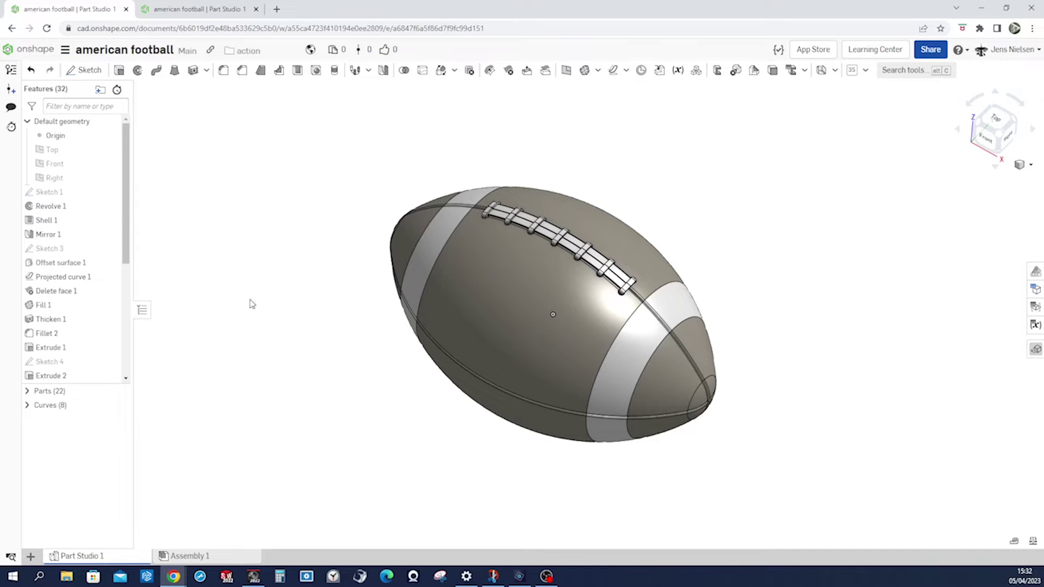
pyautogui.moveTo(90, 9); pyautogui.dragTo(1042, 35)
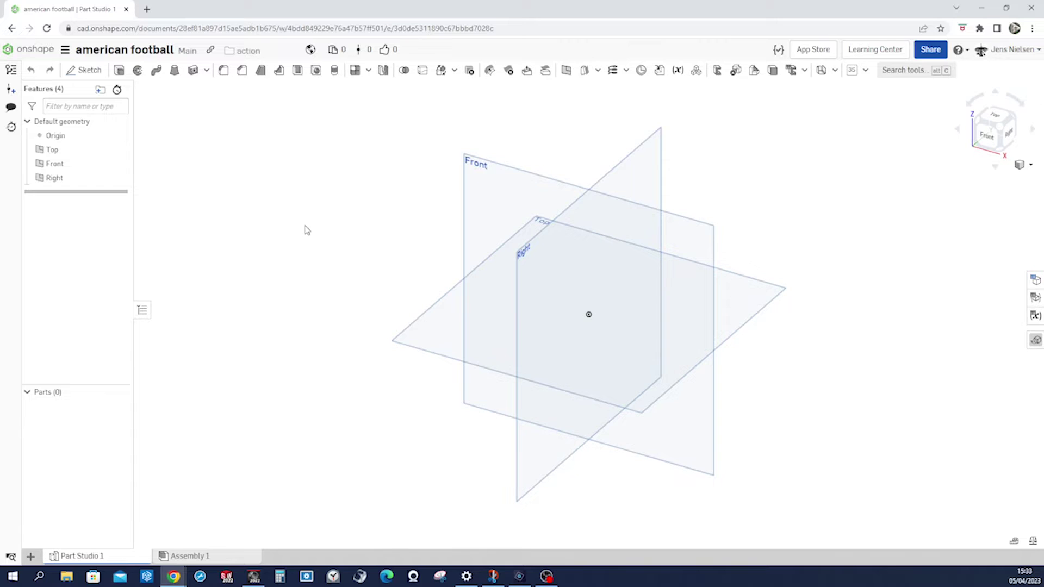
# Set Inch as the default length unit in the document's Workspace units
pyautogui.click(65, 50)
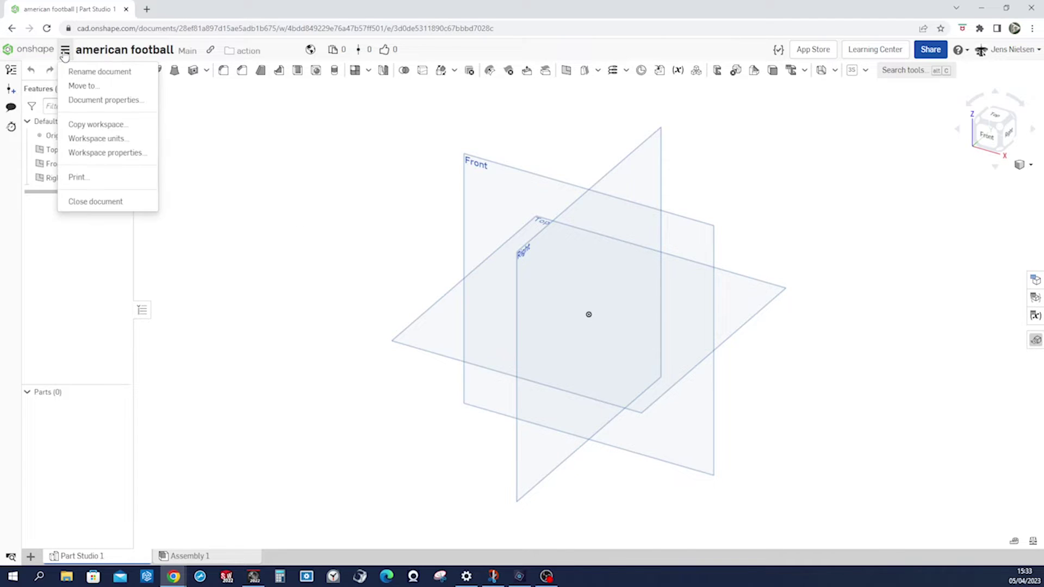
pyautogui.click(99, 138)
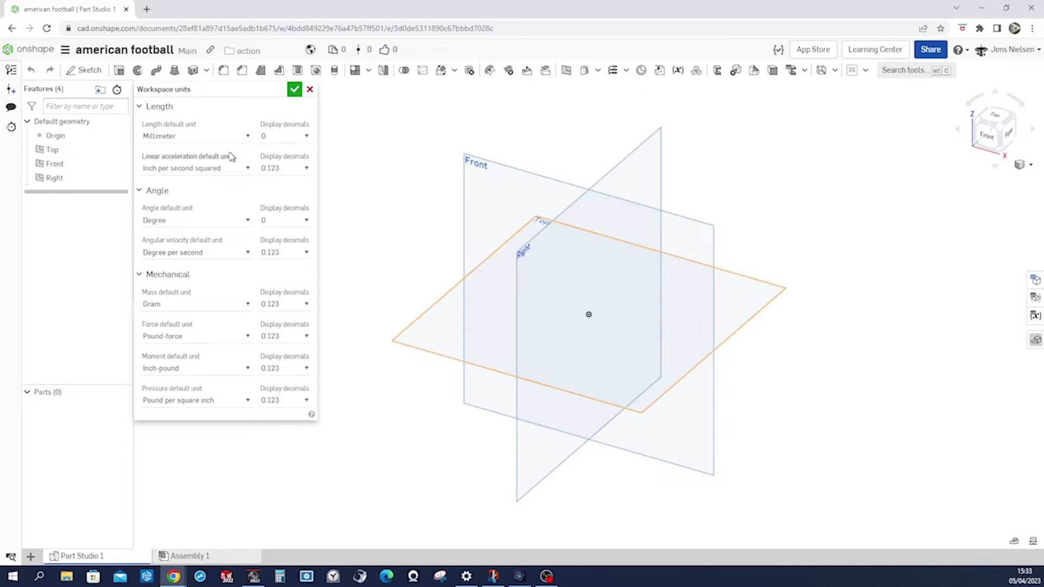
pyautogui.click(248, 137)
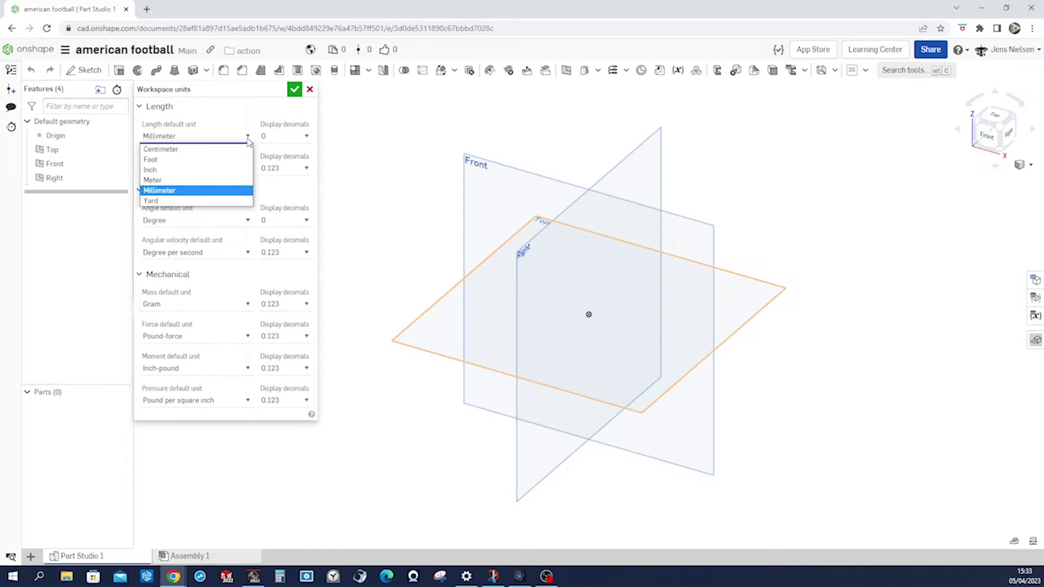
pyautogui.click(194, 170)
pyautogui.click(294, 90)
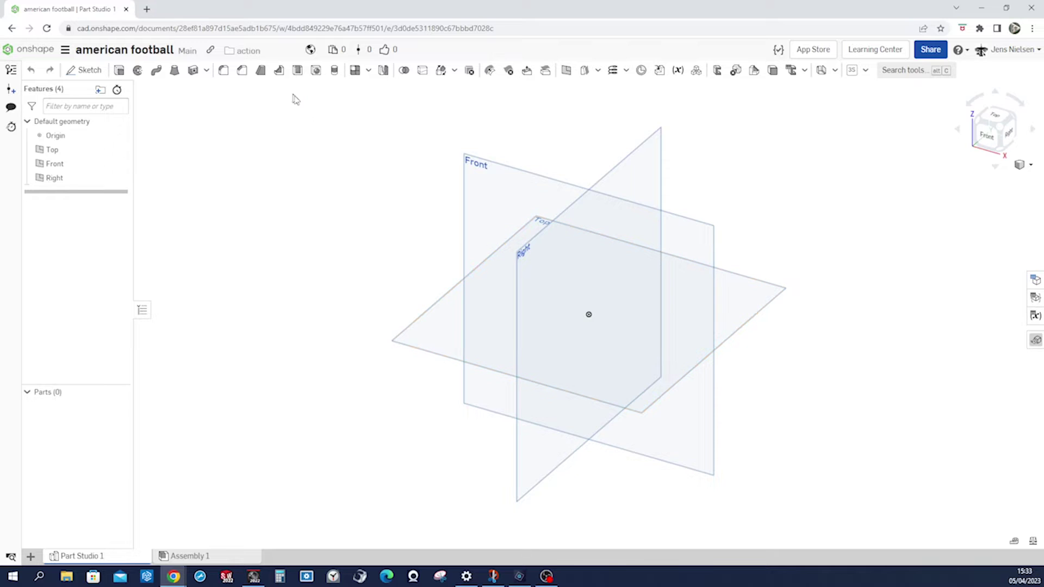
# Start a new sketch on the Front plane, viewed normal to it, with default planes hidden
pyautogui.press('s')
pyautogui.click(330, 117)
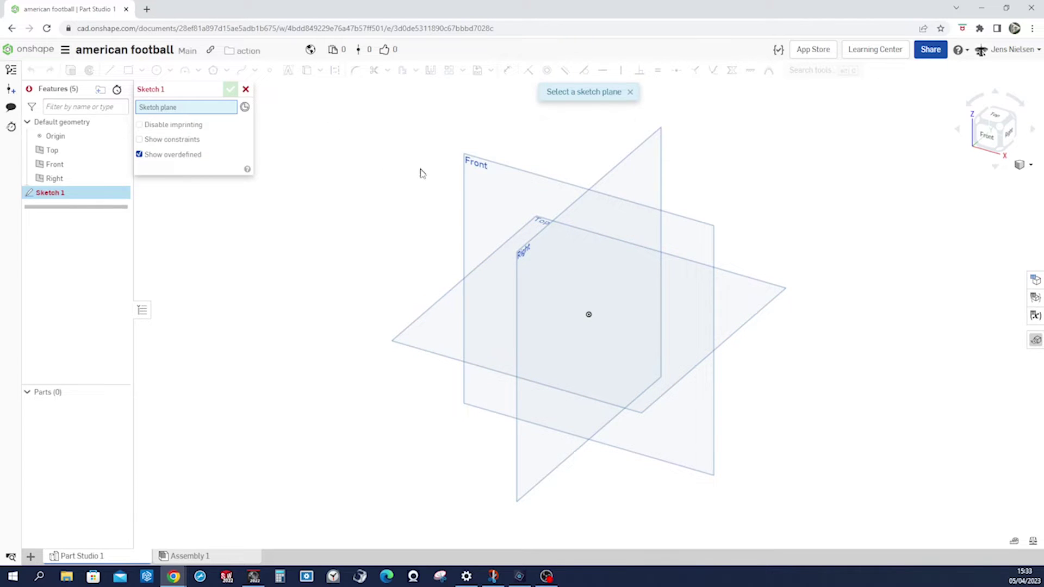
pyautogui.click(465, 185)
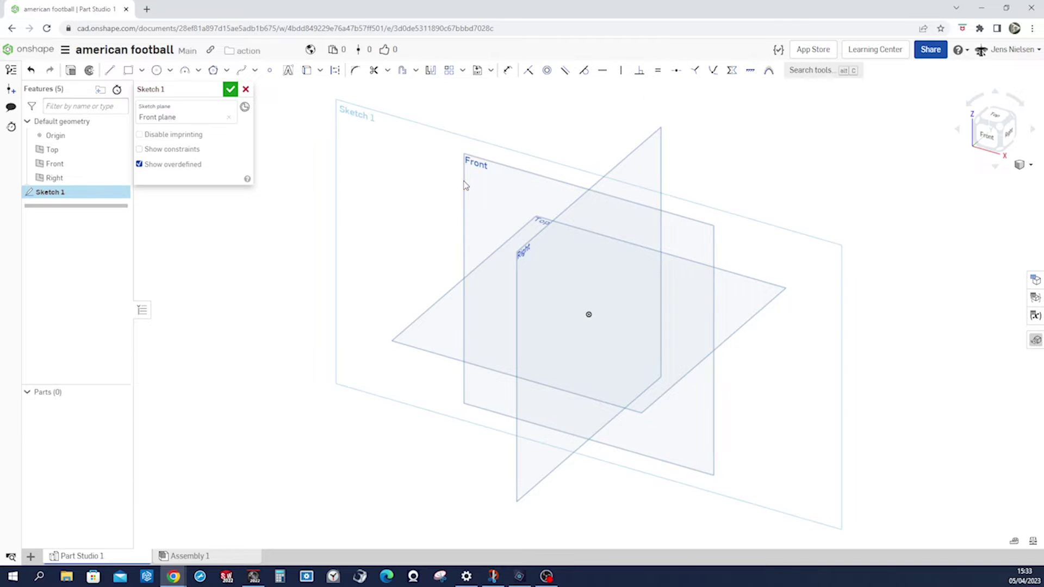
pyautogui.press('n')
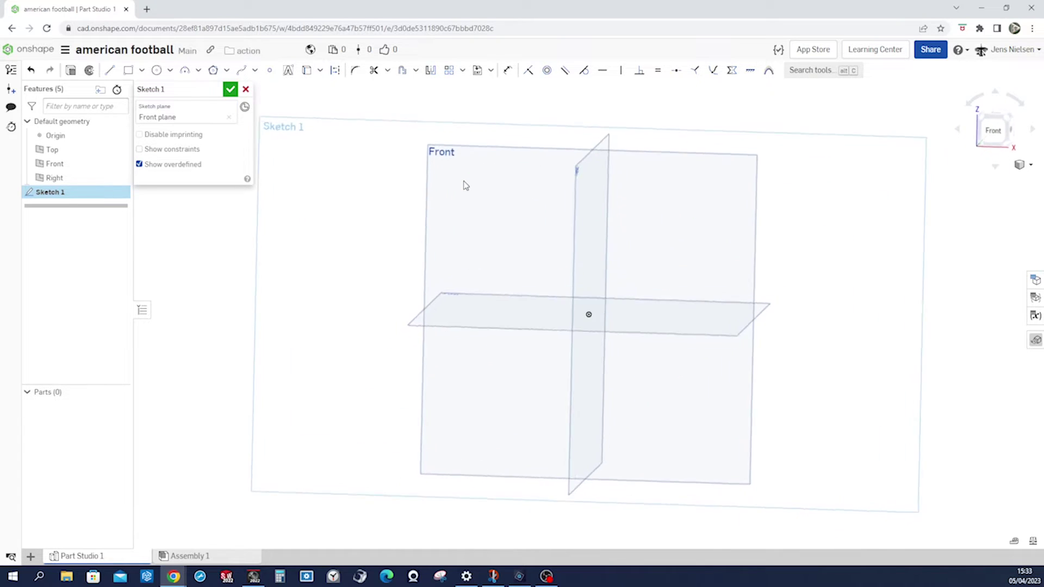
pyautogui.press('p')
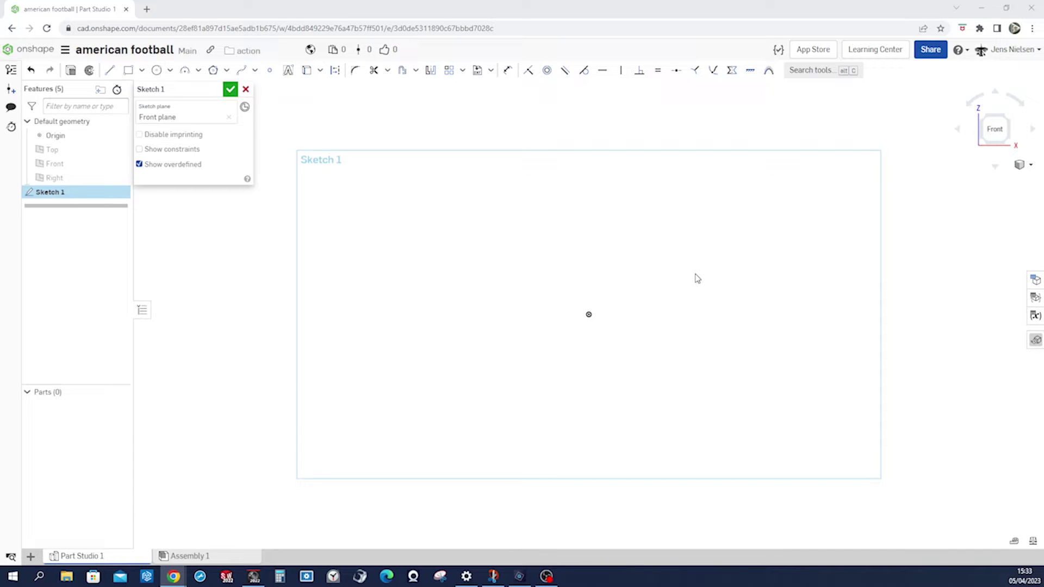
# Draw a vertical line down to the origin and a horizontal line running right from it
pyautogui.press('l')
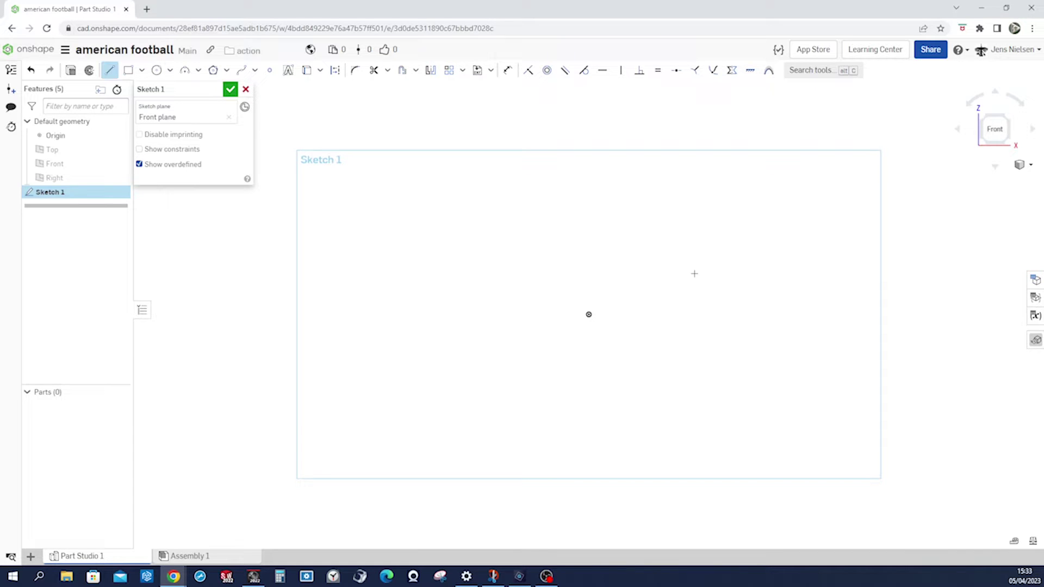
pyautogui.click(585, 196)
pyautogui.click(589, 314)
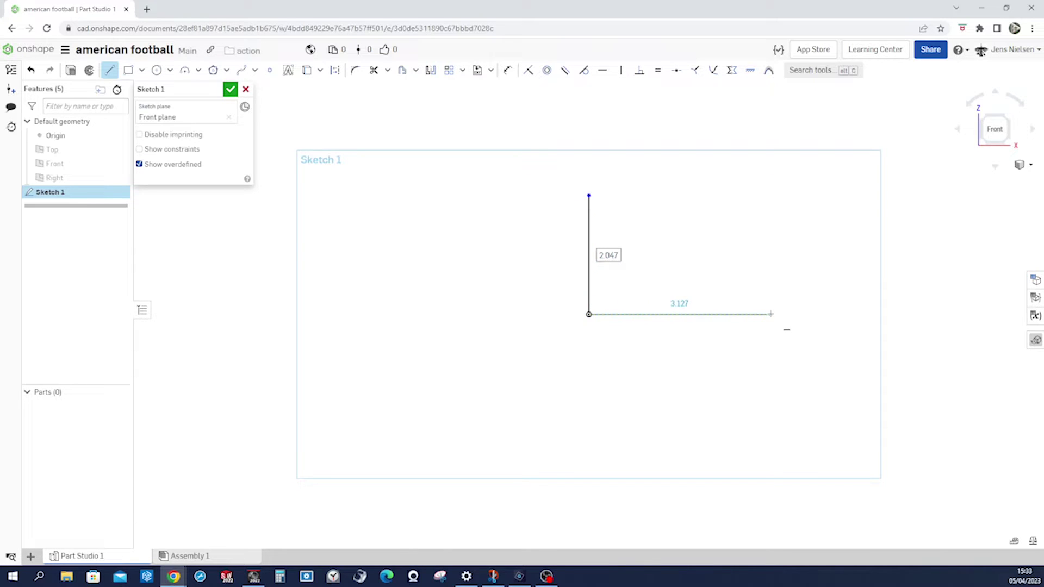
pyautogui.click(799, 314)
pyautogui.press('Escape')
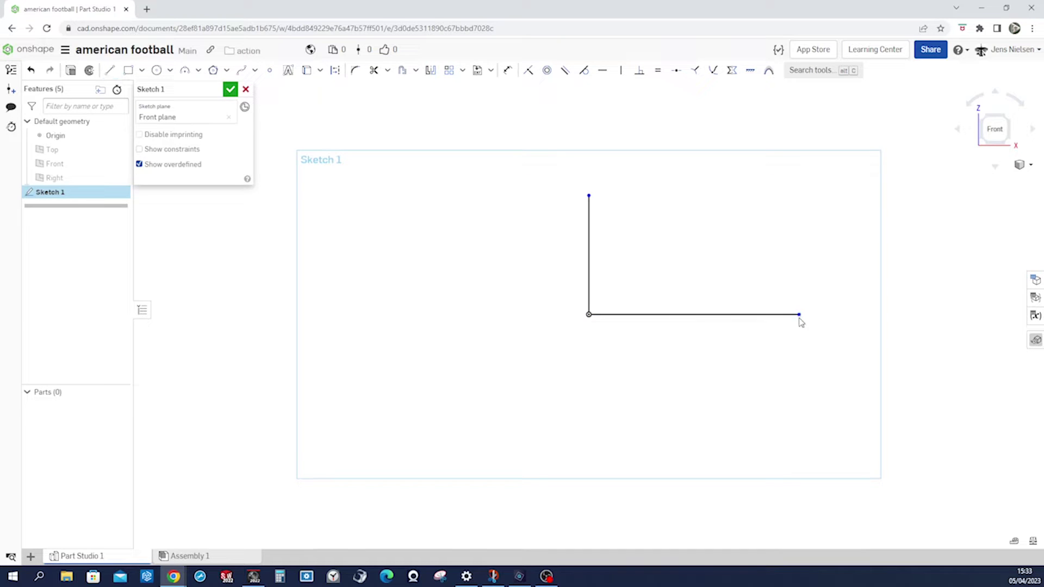
pyautogui.press('s')
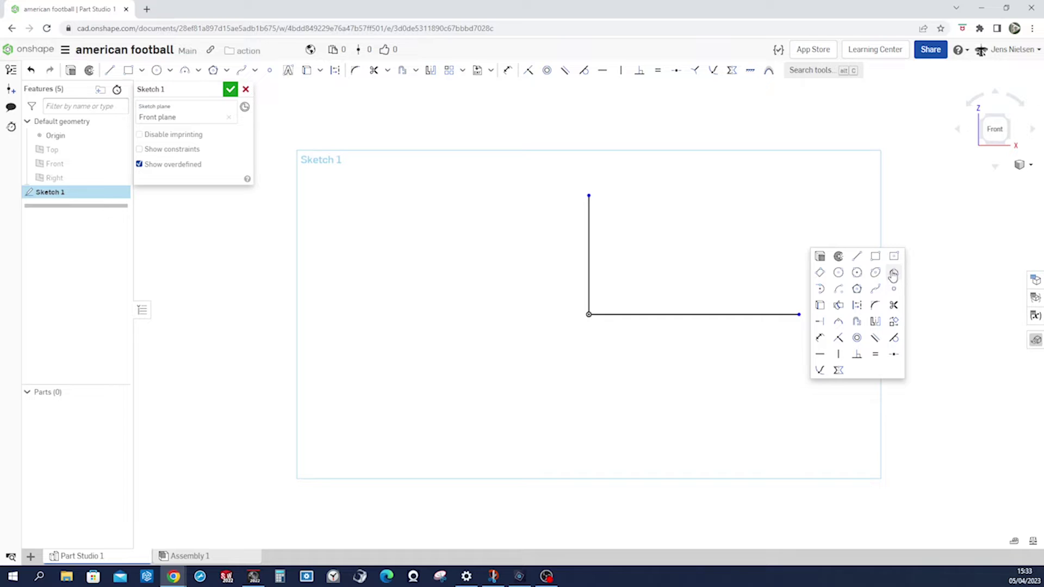
# Draw a large upward-bulging arc from the vertical line's top to a point above the horizontal line
pyautogui.click(894, 273)
pyautogui.click(590, 195)
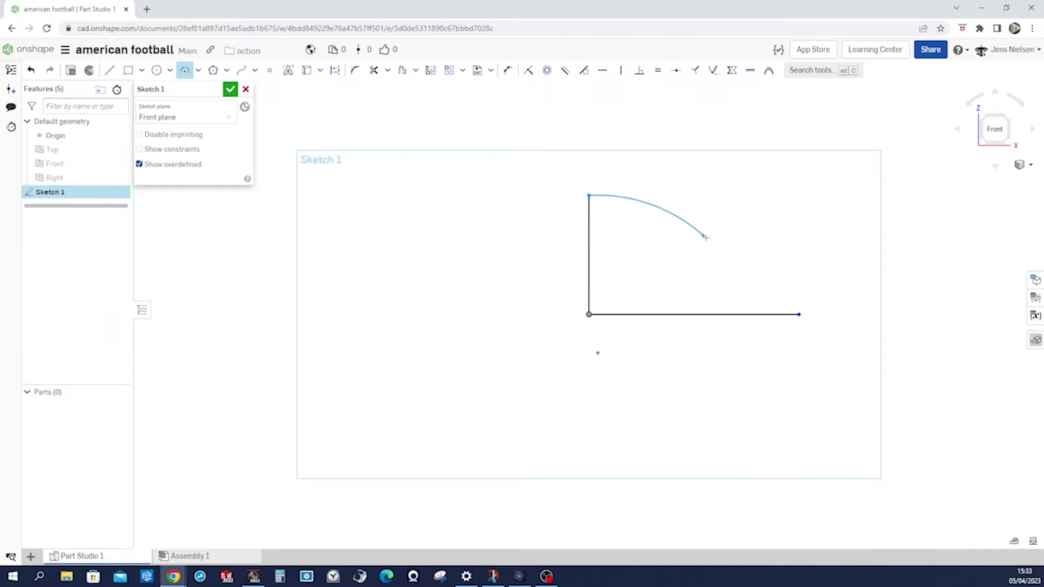
pyautogui.click(774, 276)
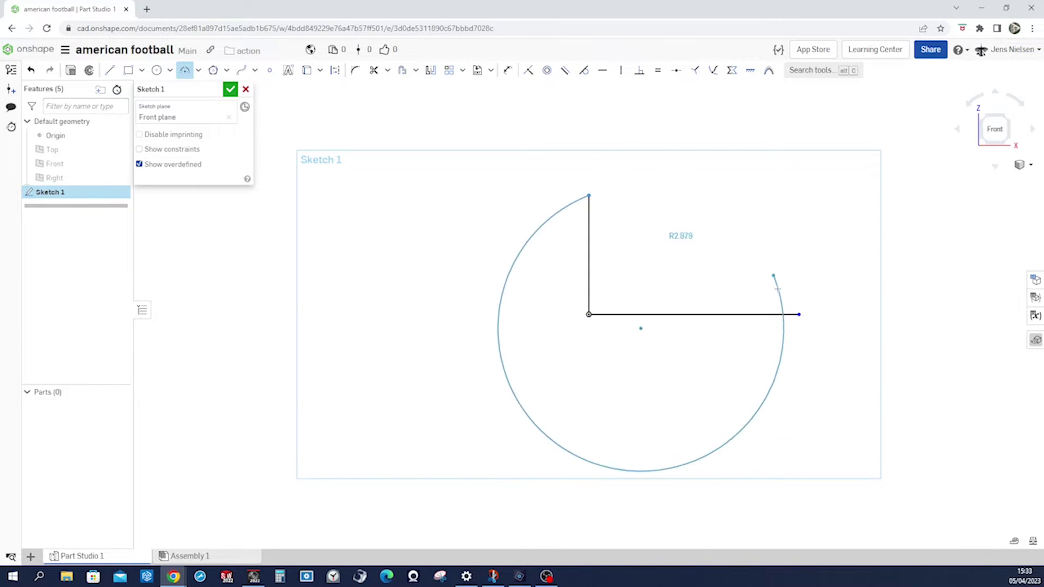
pyautogui.click(765, 263)
pyautogui.press('Escape')
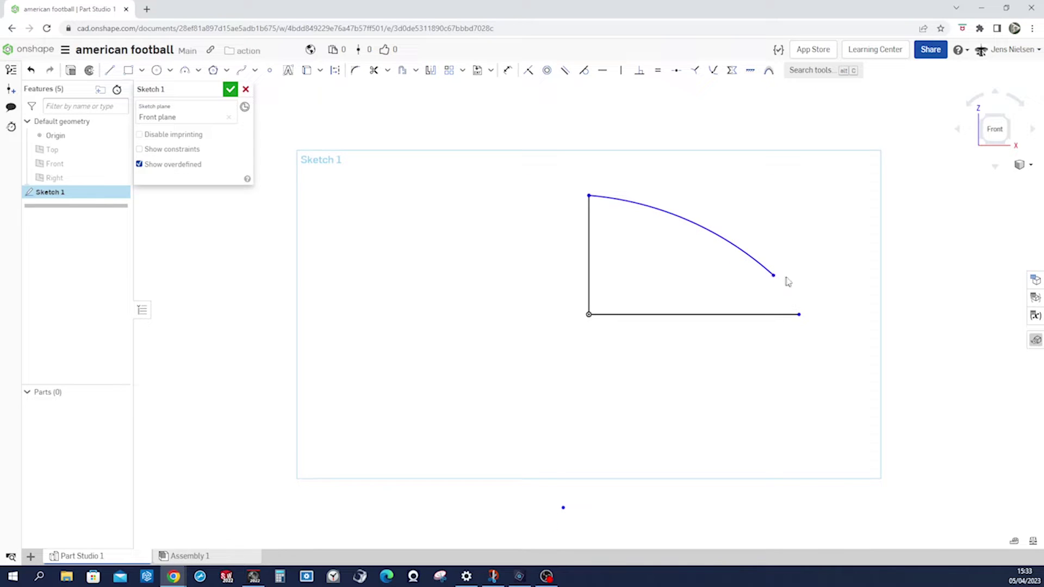
# Close the profile with a small tangent end arc to the horizontal line's end, constrained tangent to the large arc
pyautogui.rightClick(803, 280)
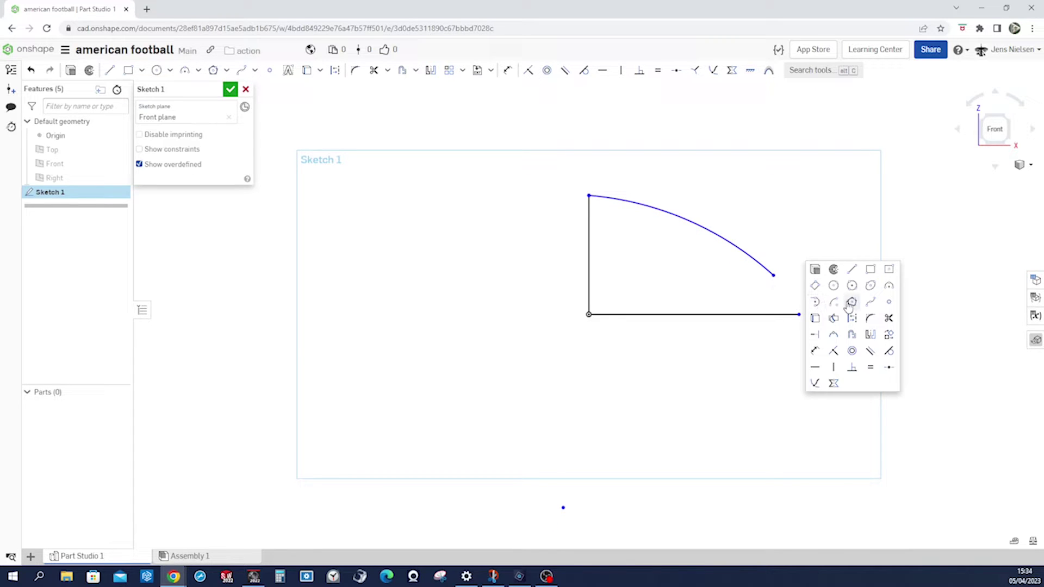
pyautogui.click(888, 286)
pyautogui.click(773, 276)
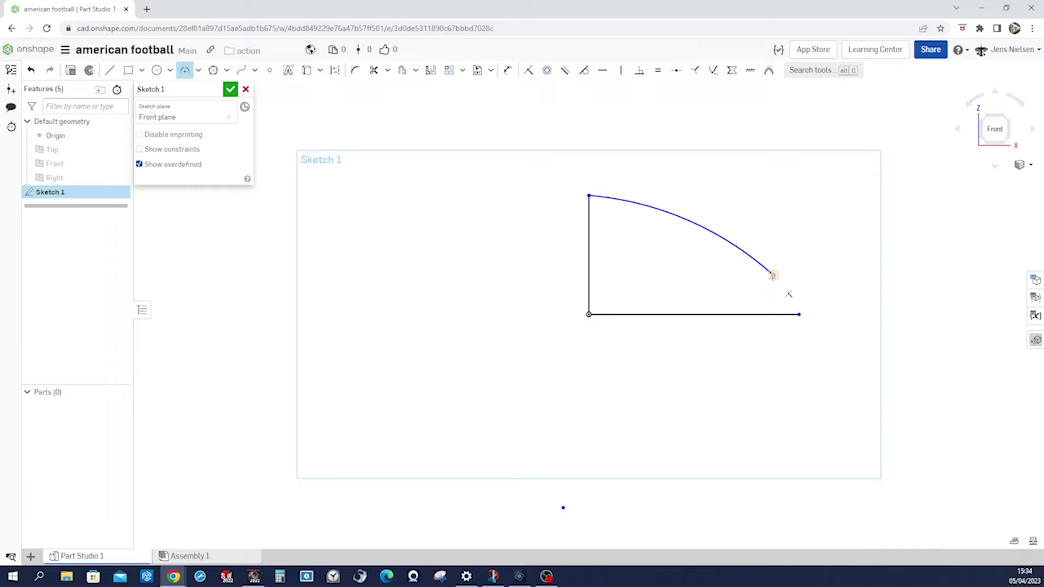
pyautogui.click(799, 314)
pyautogui.press('Escape')
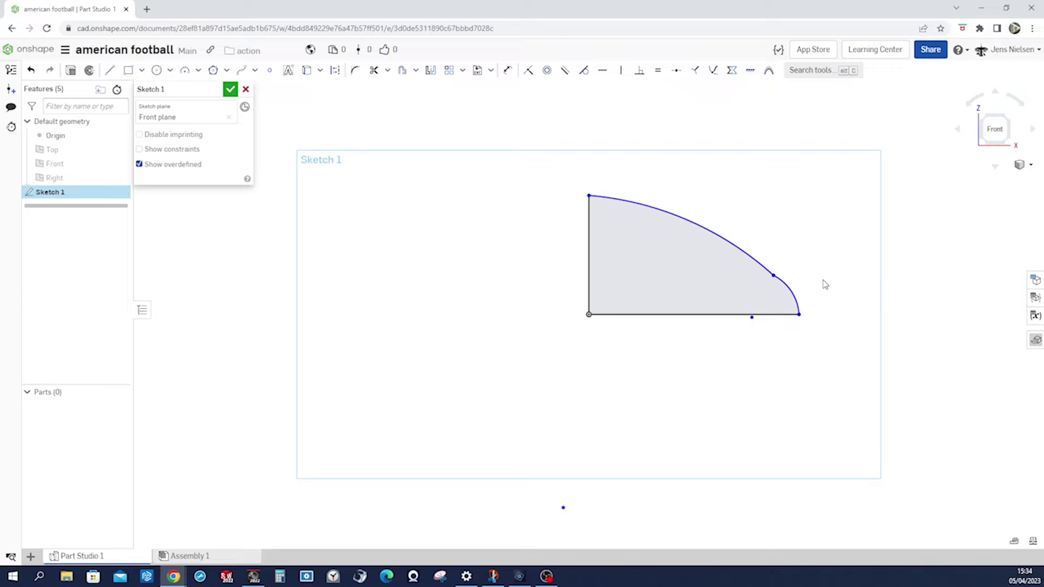
pyautogui.press('t')
pyautogui.click(786, 286)
pyautogui.click(768, 271)
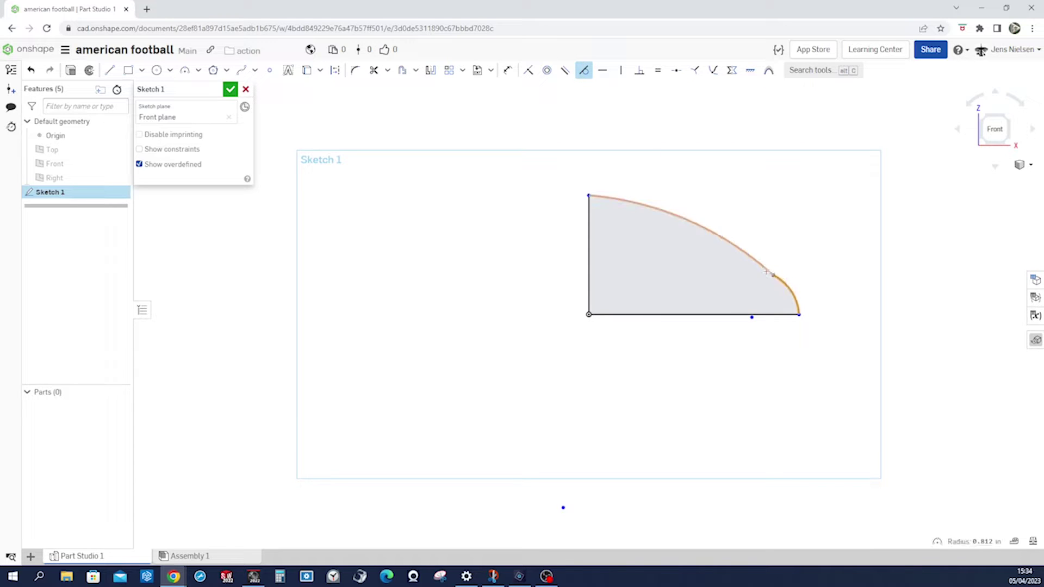
pyautogui.press('Escape')
# Draw short lines down from the right end, left from the top, and left from the origin
pyautogui.press('l')
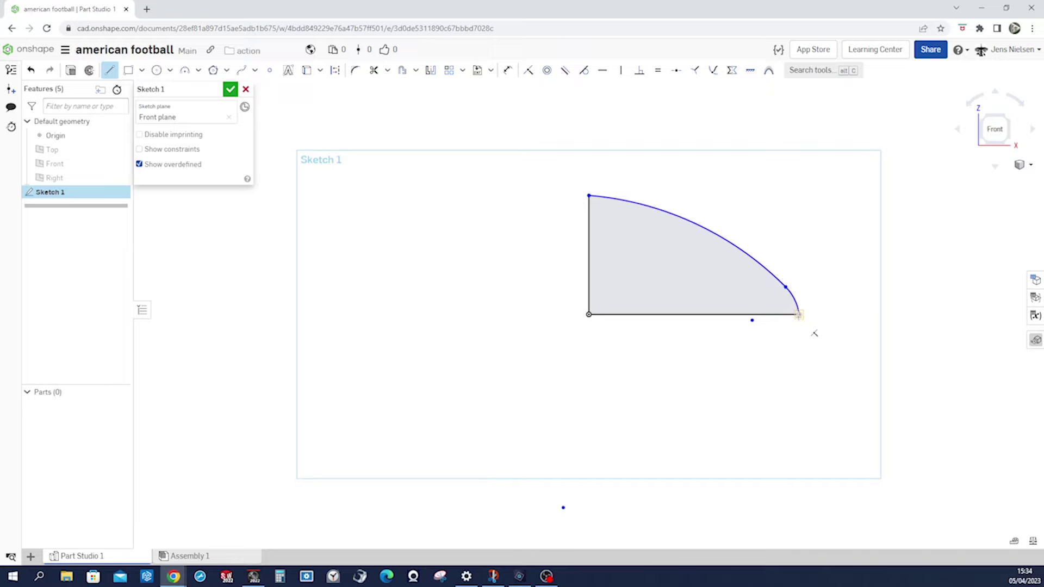
pyautogui.click(799, 314)
pyautogui.click(797, 354)
pyautogui.press('Escape')
pyautogui.press('l')
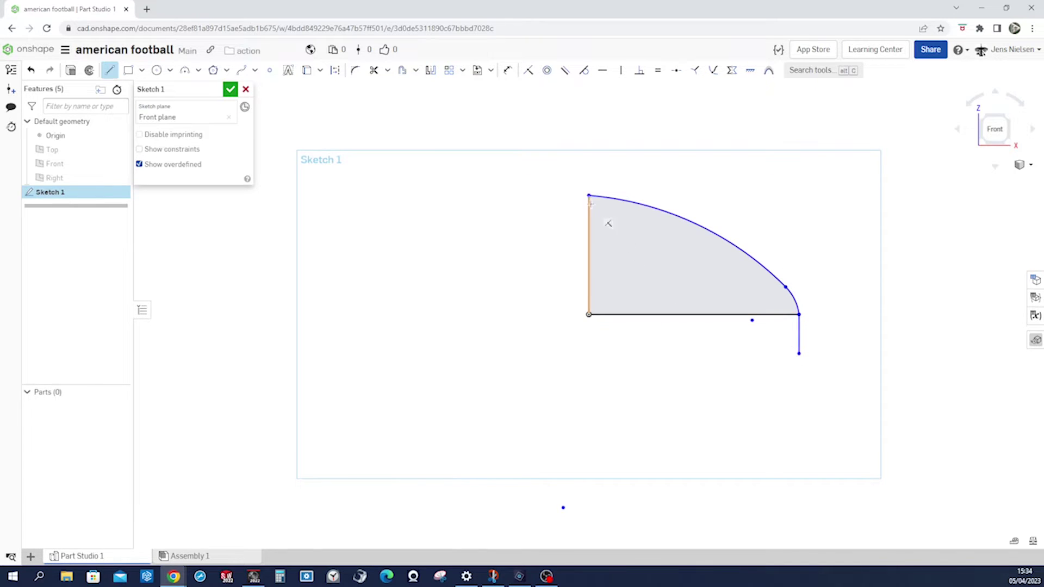
pyautogui.click(589, 195)
pyautogui.click(543, 195)
pyautogui.press('Escape')
pyautogui.press('l')
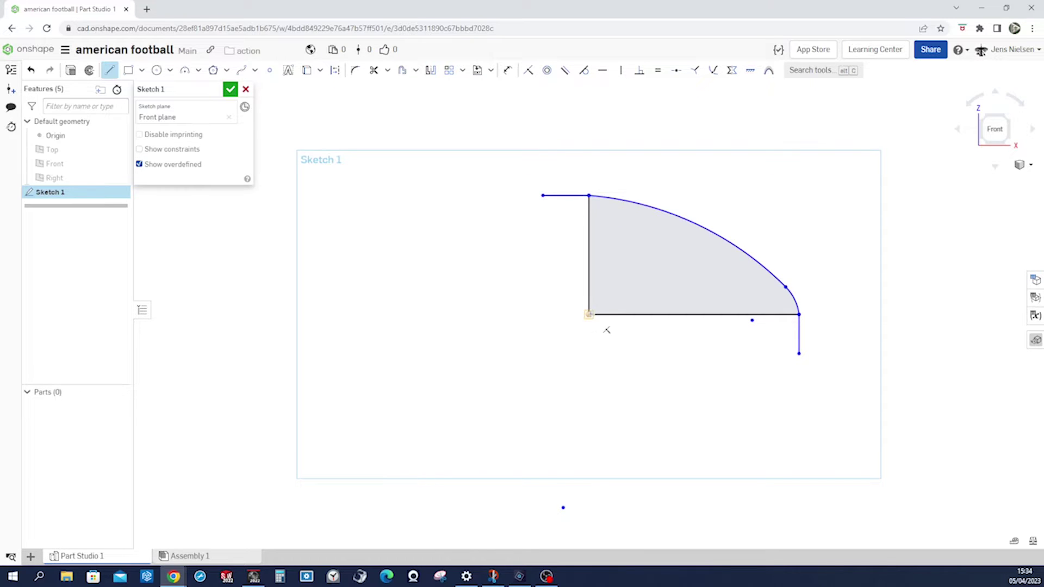
pyautogui.click(589, 315)
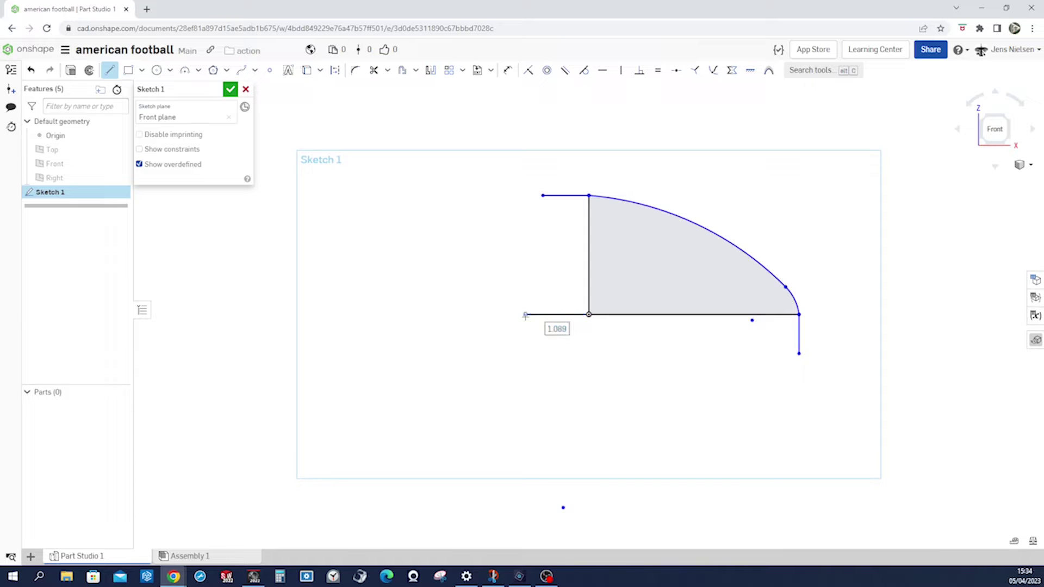
pyautogui.click(525, 315)
pyautogui.press('Escape')
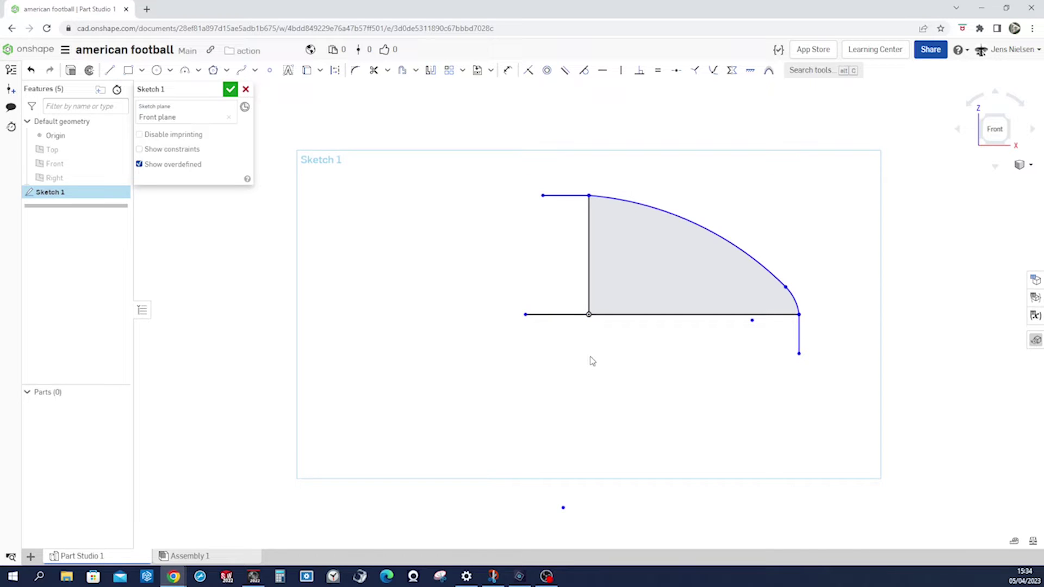
# Make the large curve tangent to the top line, the end arc tangent to the right line, and the left line equal to the bottom line
pyautogui.press('t')
pyautogui.click(612, 200)
pyautogui.click(571, 197)
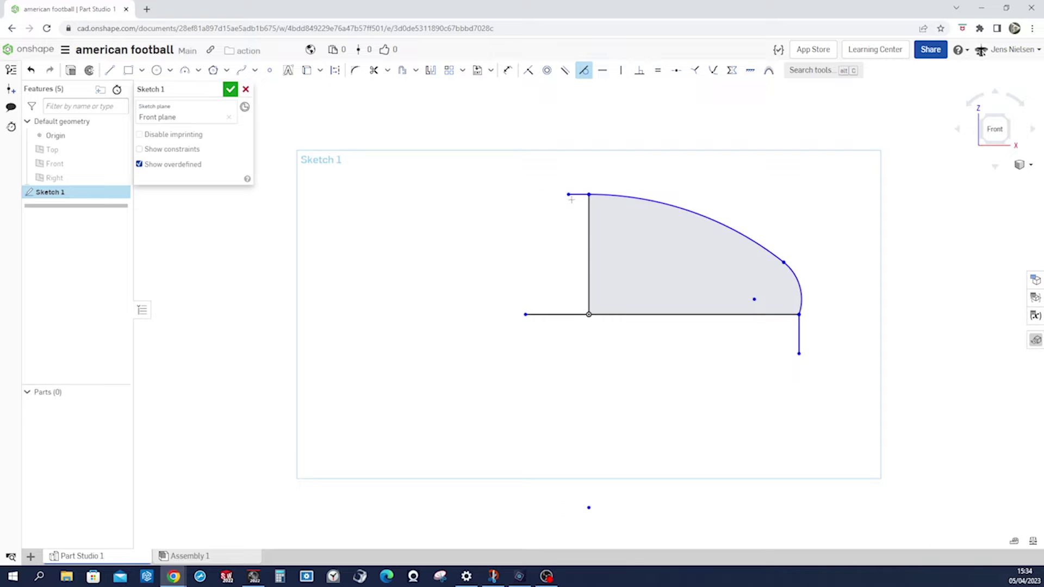
pyautogui.click(802, 302)
pyautogui.click(799, 334)
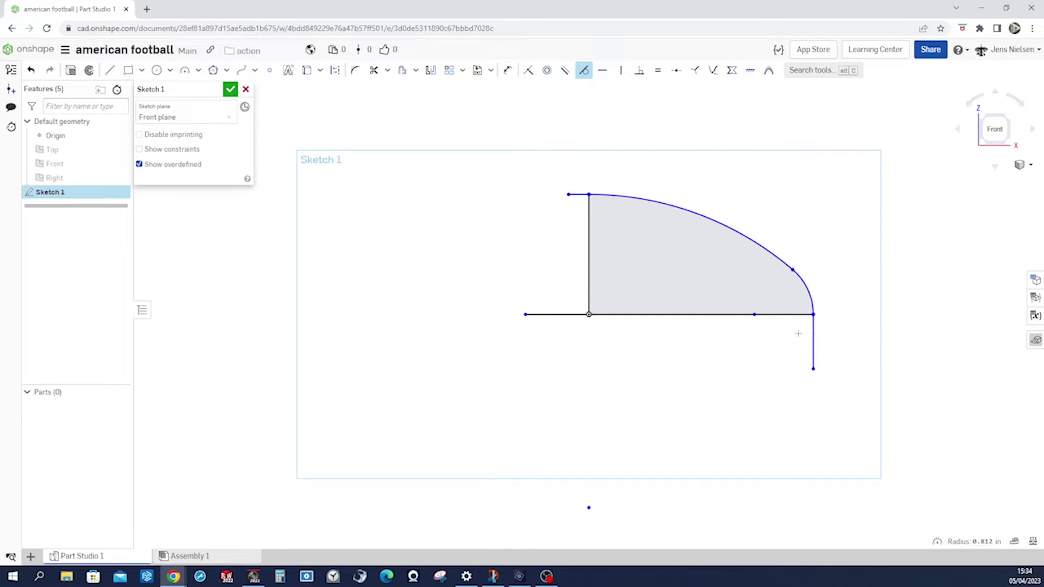
pyautogui.press('e')
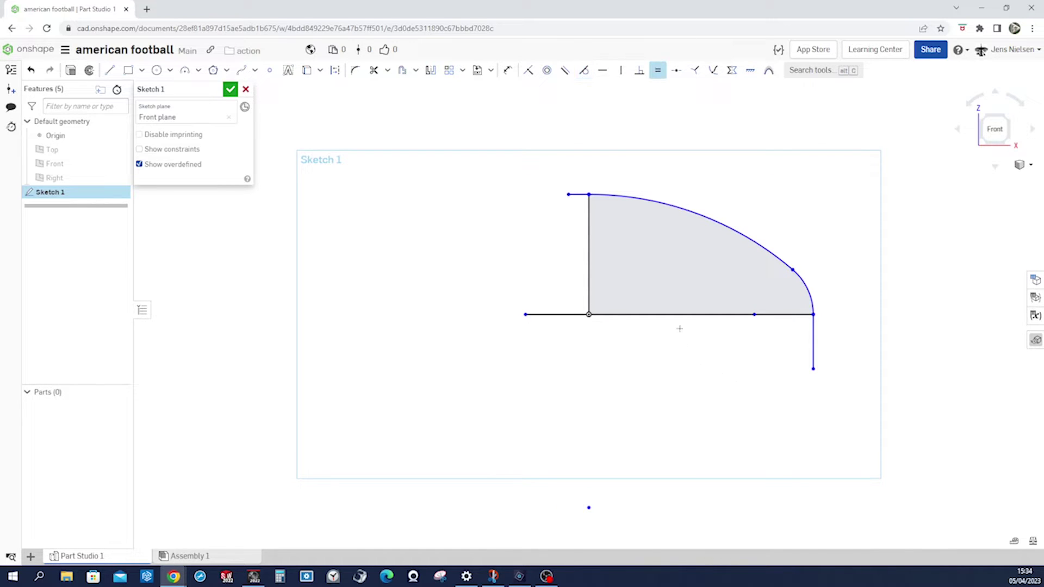
pyautogui.click(677, 315)
pyautogui.click(566, 315)
pyautogui.press('Escape')
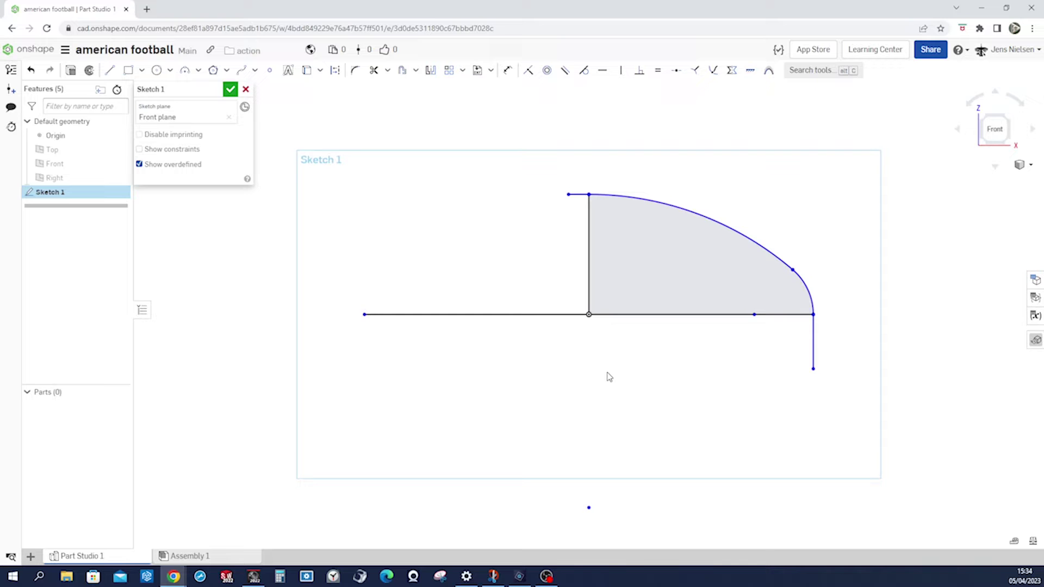
pyautogui.press('u')
# Dimension the overall line length to 11 in and the vertical height to 3.34 in
pyautogui.click(363, 315)
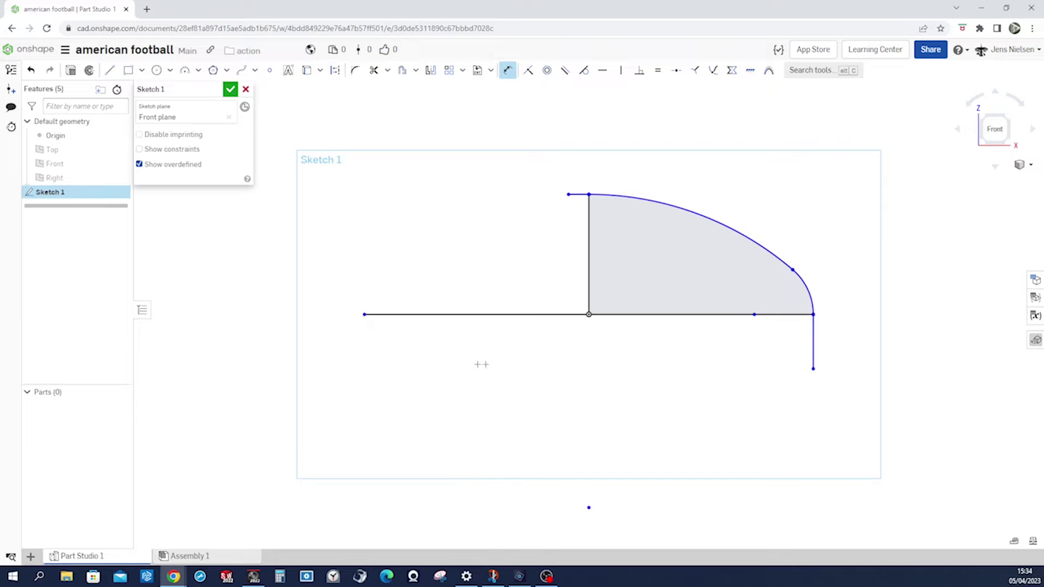
pyautogui.click(813, 315)
pyautogui.click(669, 368)
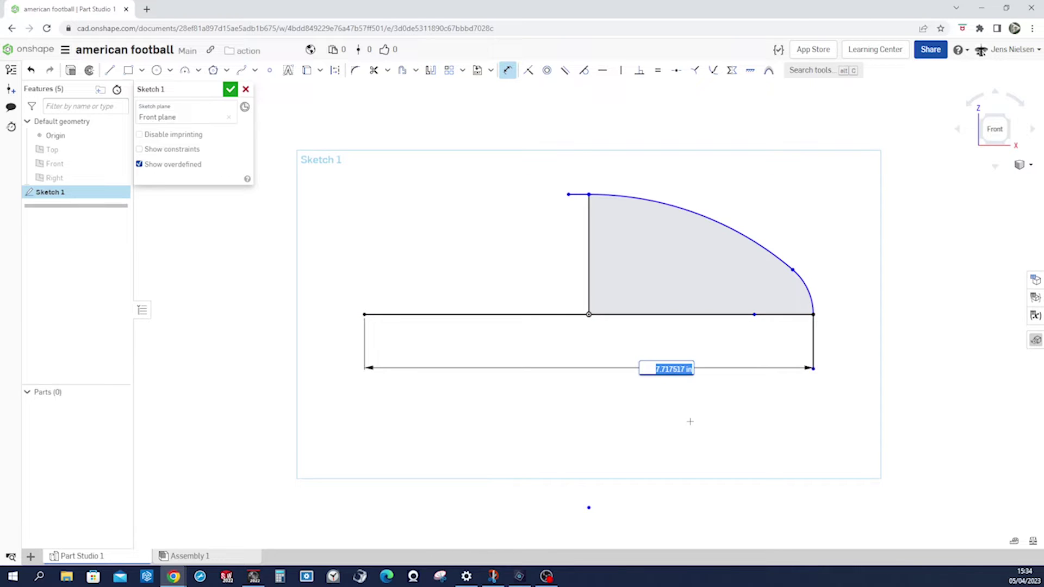
pyautogui.write('11')
pyautogui.press('Return')
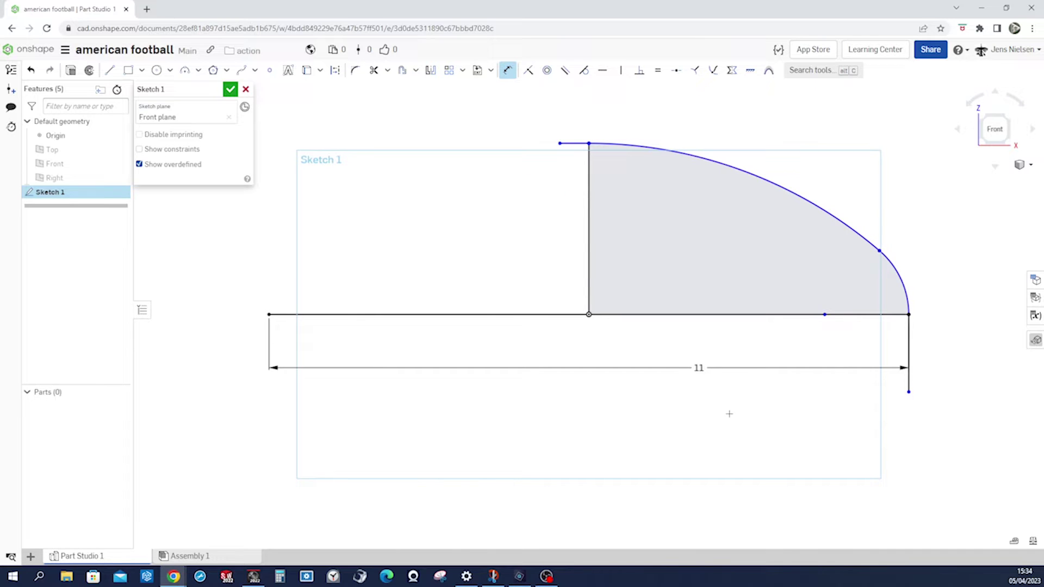
pyautogui.click(588, 278)
pyautogui.click(574, 280)
pyautogui.write('3')
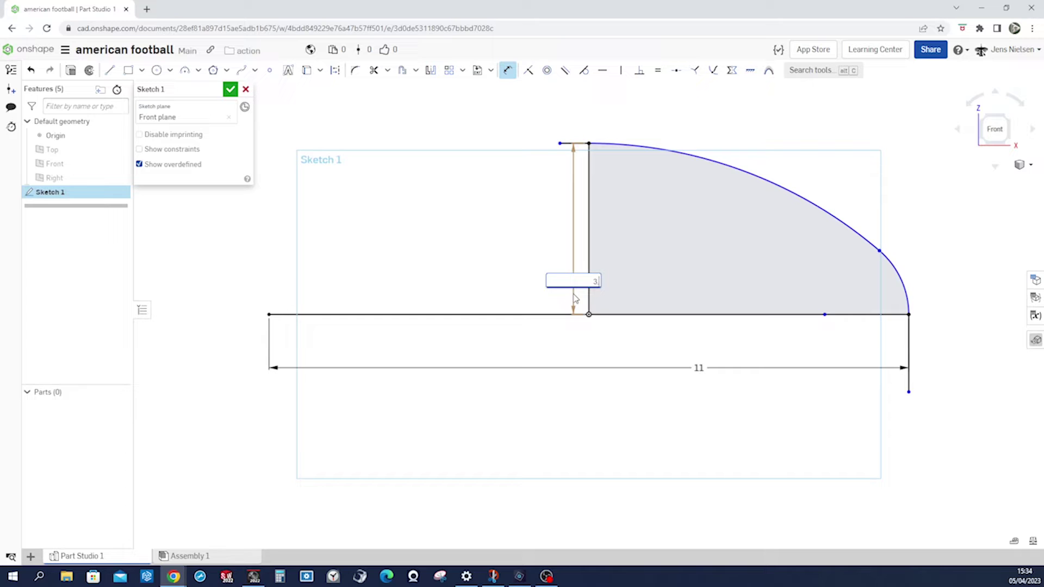
pyautogui.write('.34')
pyautogui.press('Return')
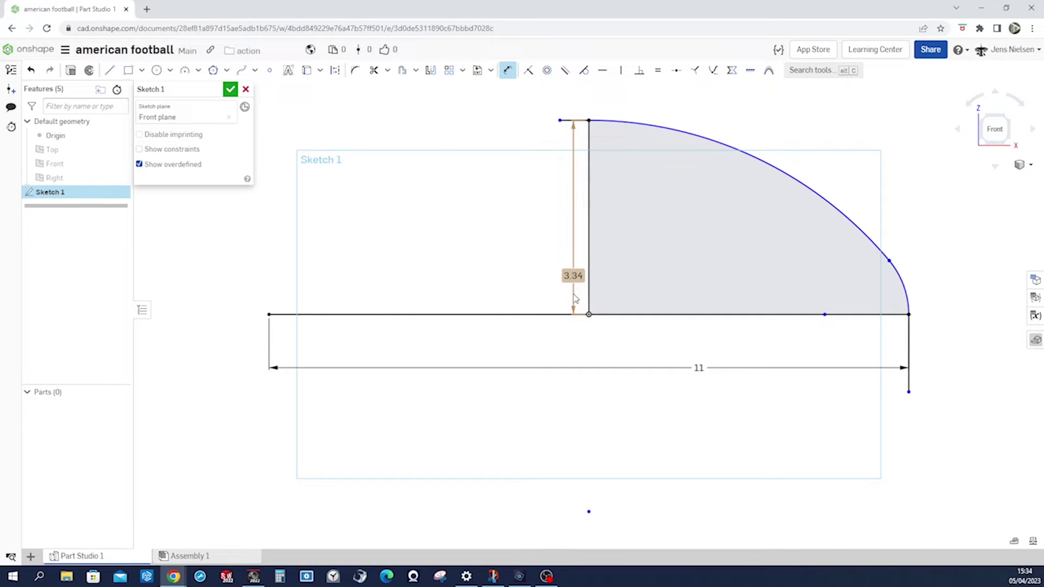
# Set the small end arc radius to 1.2 in and finish the sketch
pyautogui.click(910, 298)
pyautogui.click(915, 287)
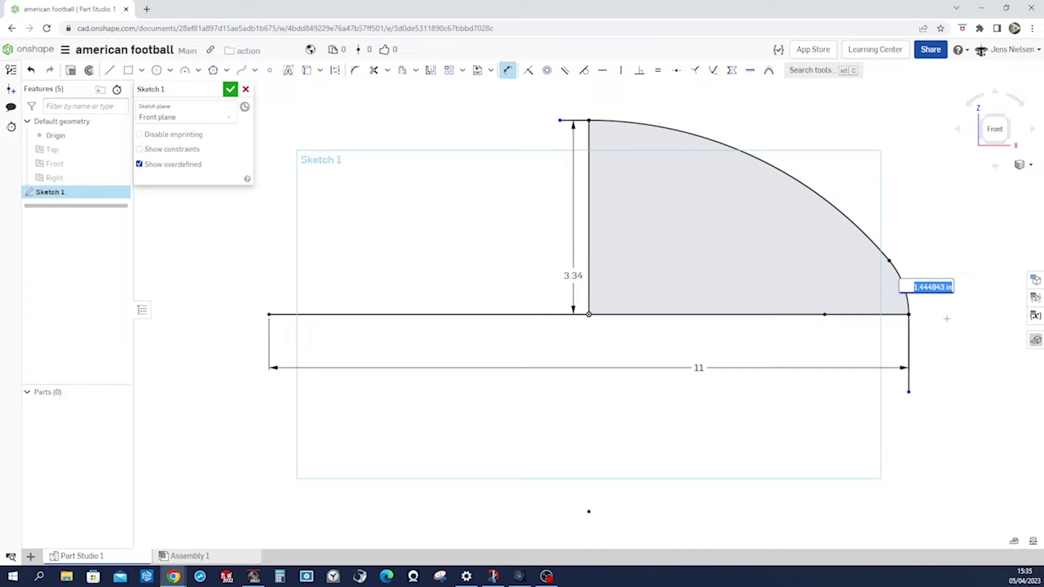
pyautogui.write('1.2')
pyautogui.press('Return')
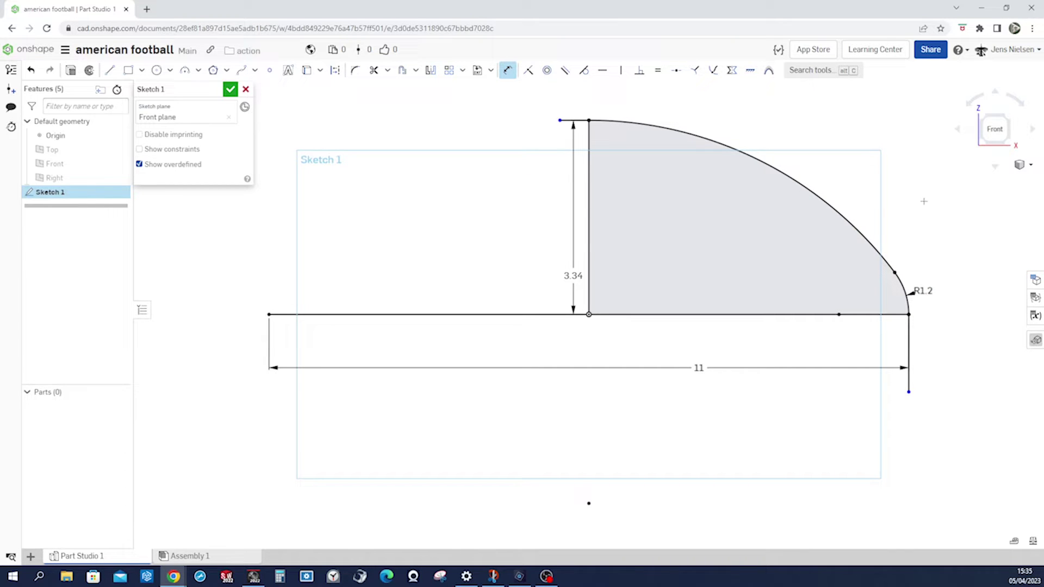
pyautogui.click(231, 89)
# Revolve the sketch face about the bottom line in one direction, previewing a 30 deg wedge
pyautogui.scroll(-3, 485, 166)
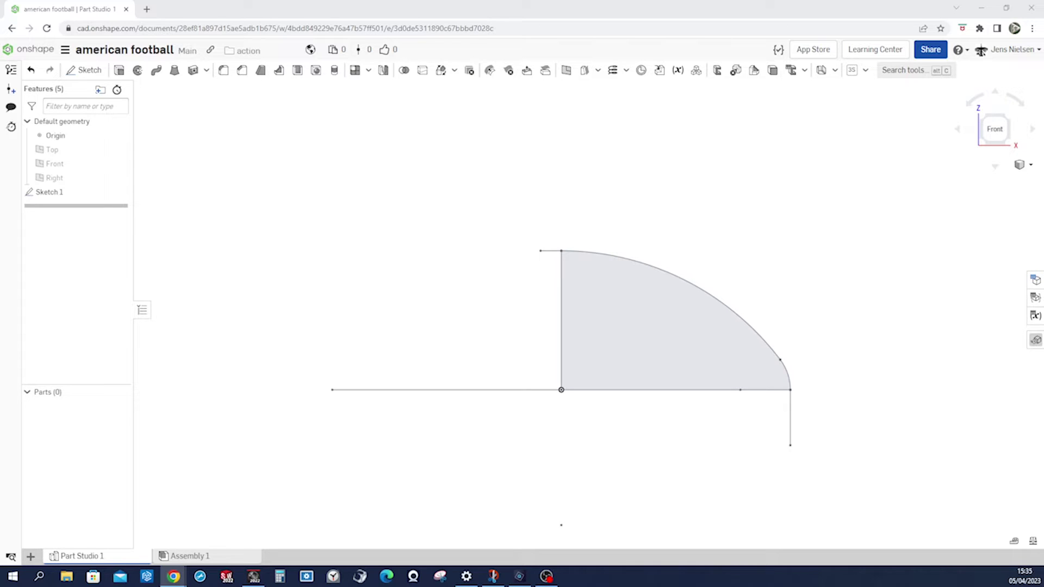
pyautogui.click(138, 69)
pyautogui.click(662, 307)
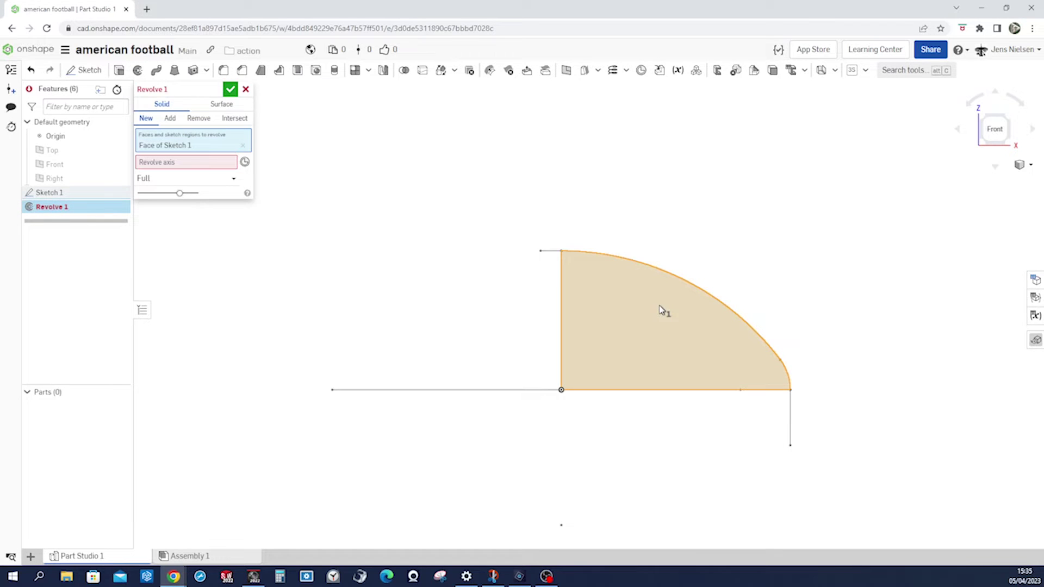
pyautogui.click(224, 163)
pyautogui.click(592, 394)
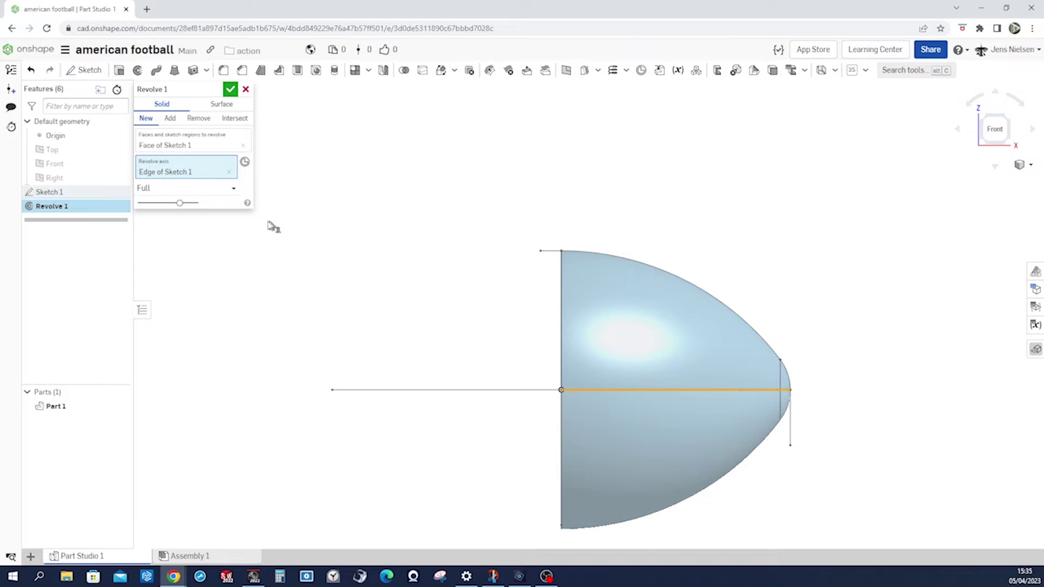
pyautogui.click(235, 192)
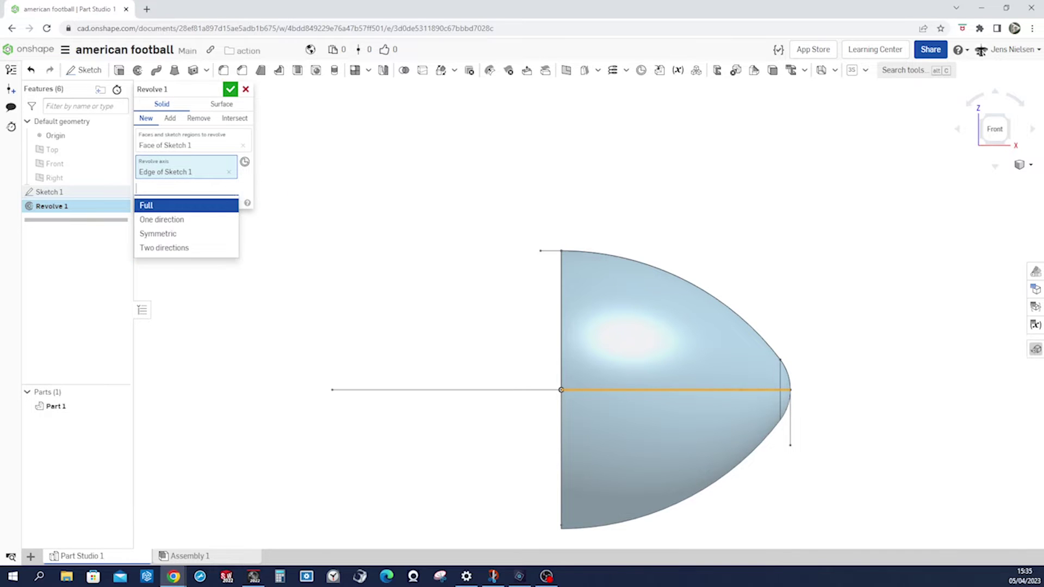
pyautogui.click(191, 224)
pyautogui.moveTo(350, 226); pyautogui.dragTo(321, 226, button='right')
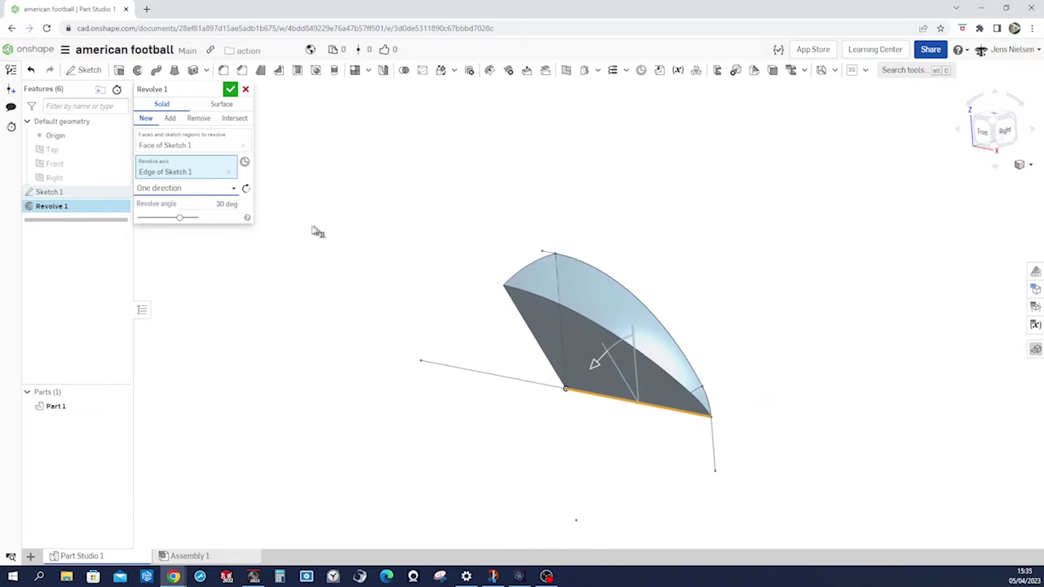
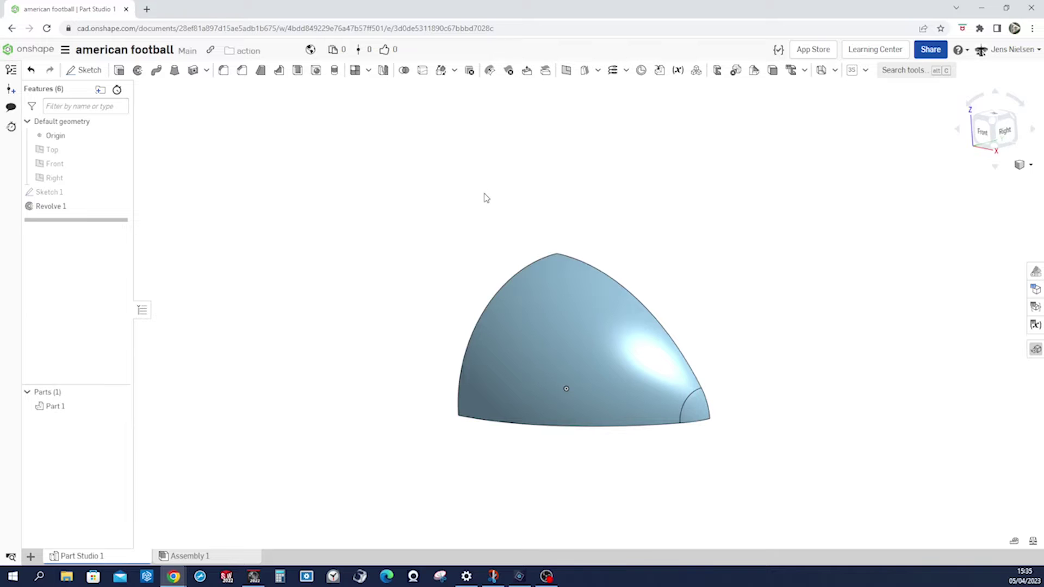
# Orbit the view to show the flat side face of the revolved wedge Part 1
pyautogui.moveTo(484, 195); pyautogui.dragTo(487, 194, button='right')
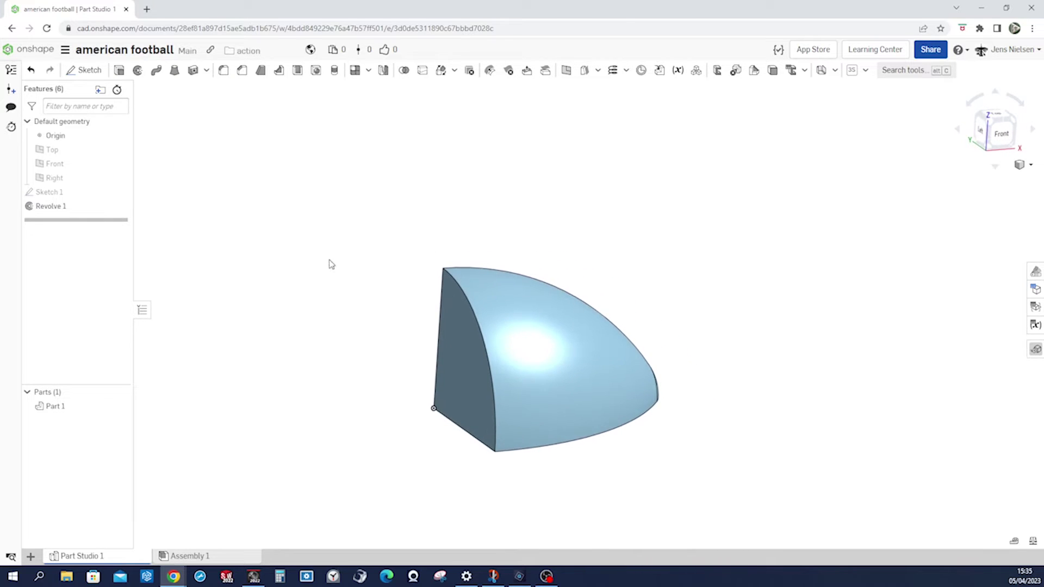
# Rename Part 1 to ball8th
pyautogui.rightClick(72, 409)
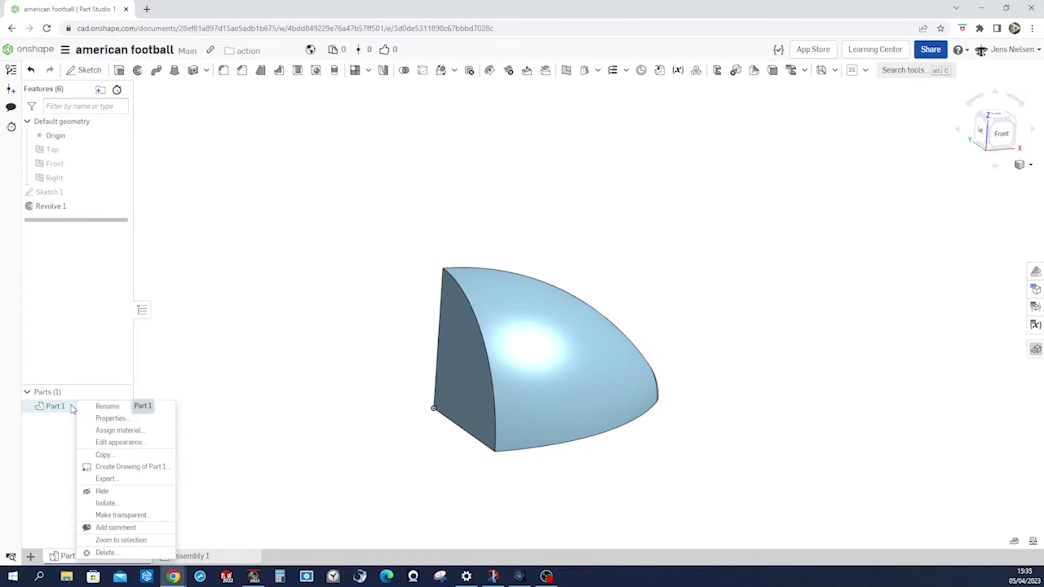
pyautogui.click(103, 406)
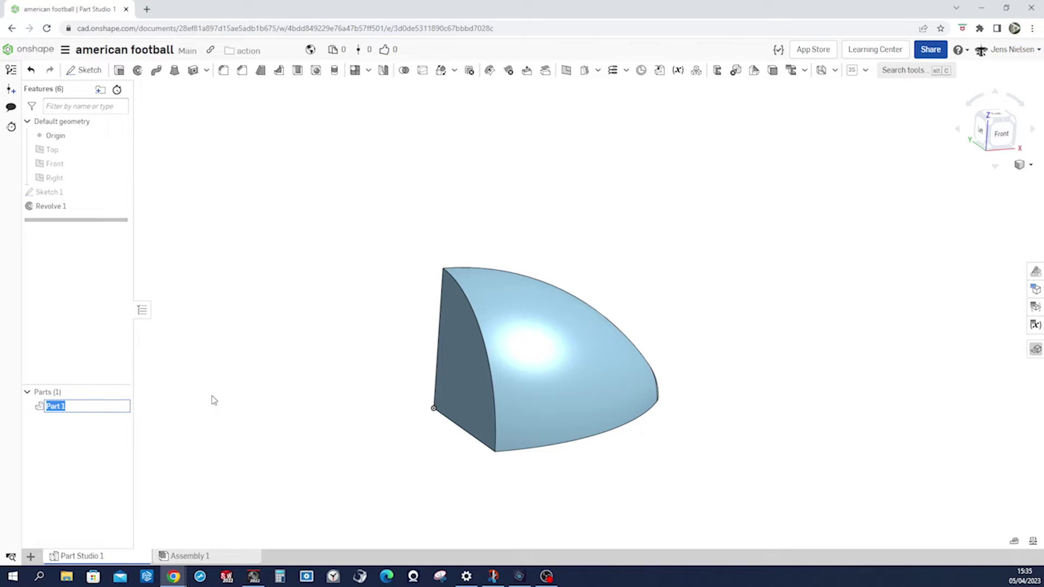
pyautogui.write('ball8th')
pyautogui.press('Return')
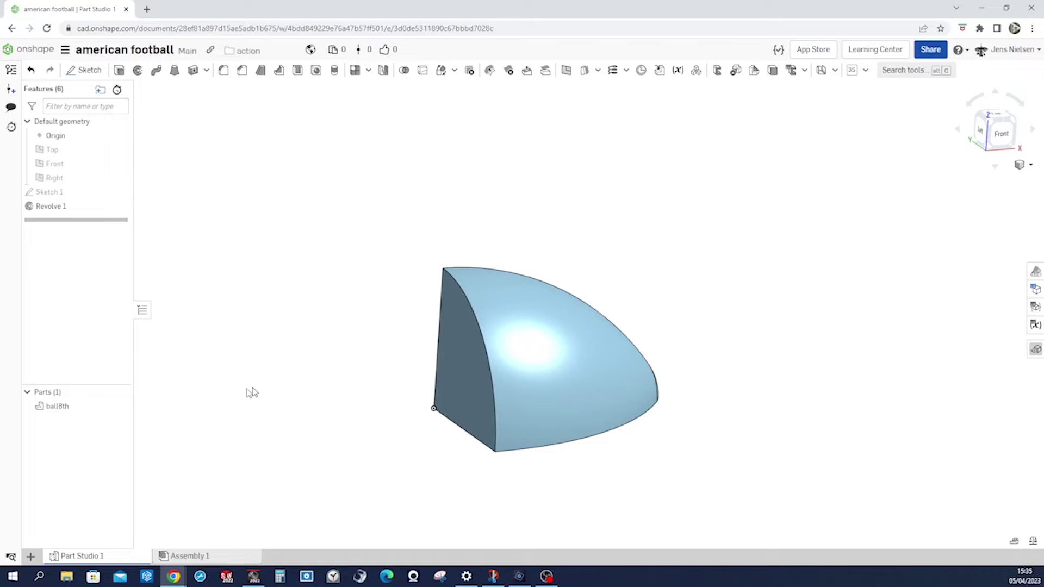
# Give ball8th the grey-beige appearance colour #999487
pyautogui.rightClick(74, 410)
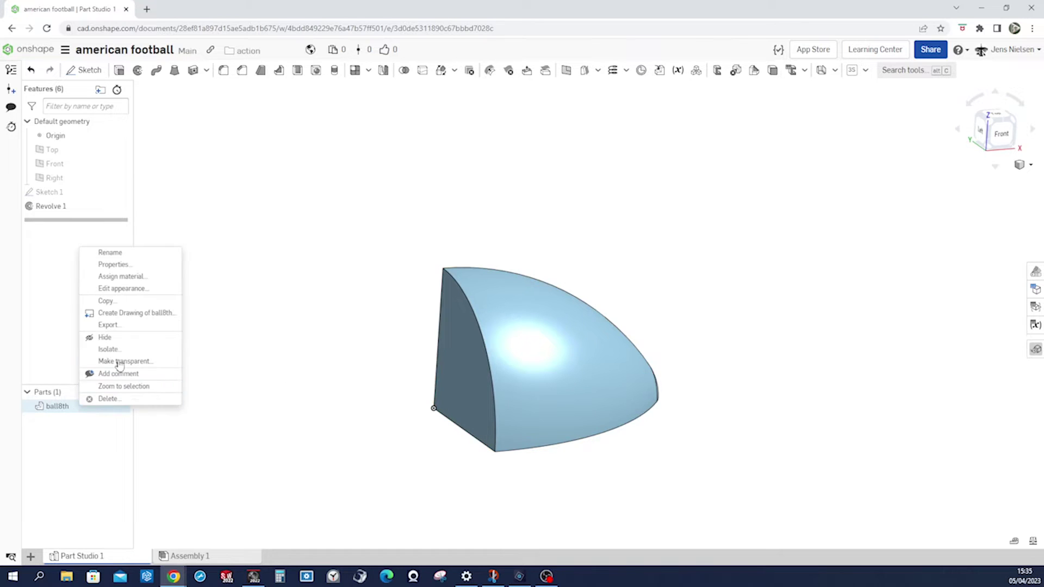
pyautogui.click(123, 290)
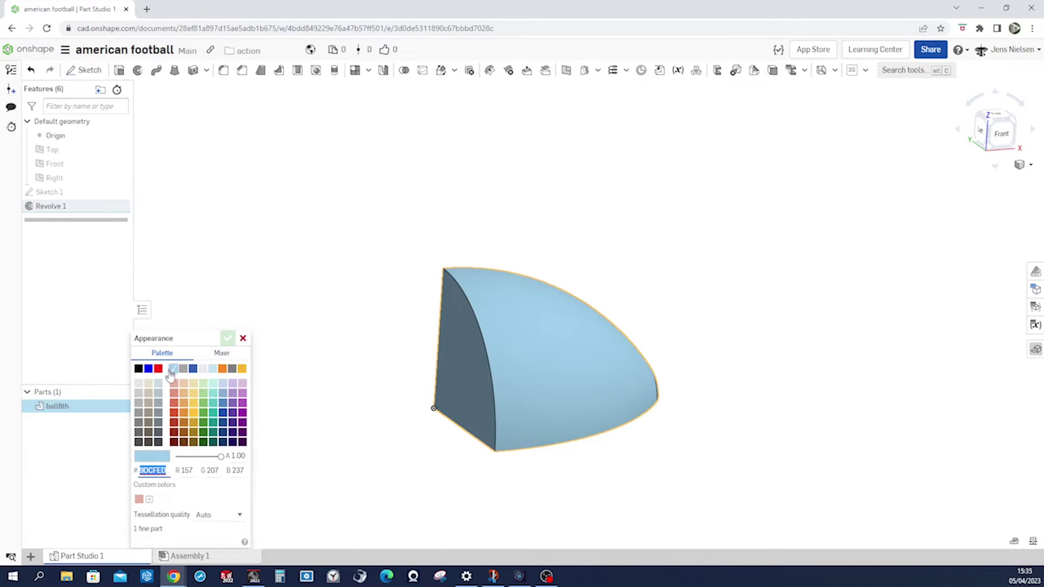
pyautogui.click(150, 416)
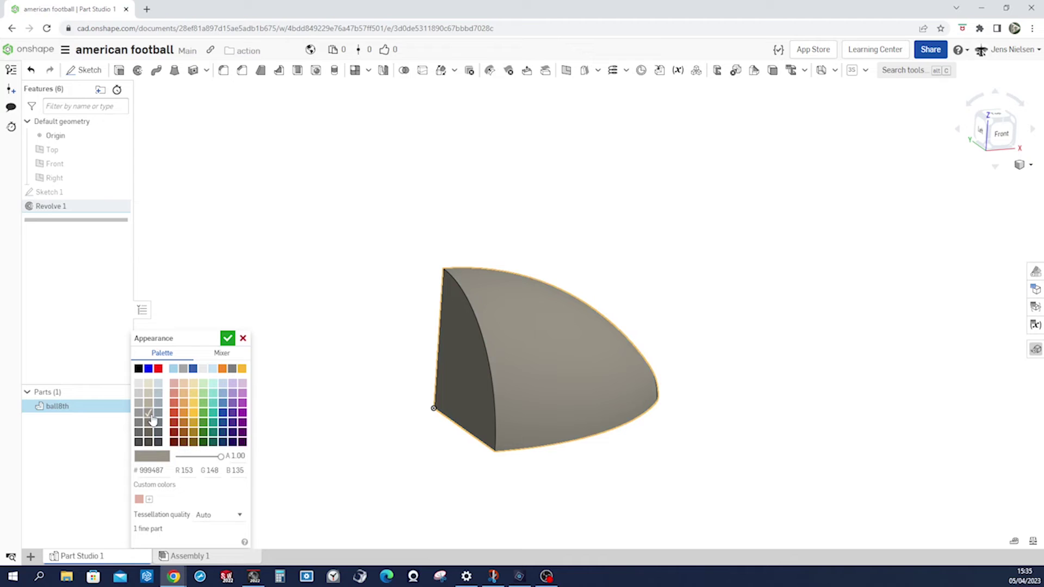
pyautogui.click(227, 338)
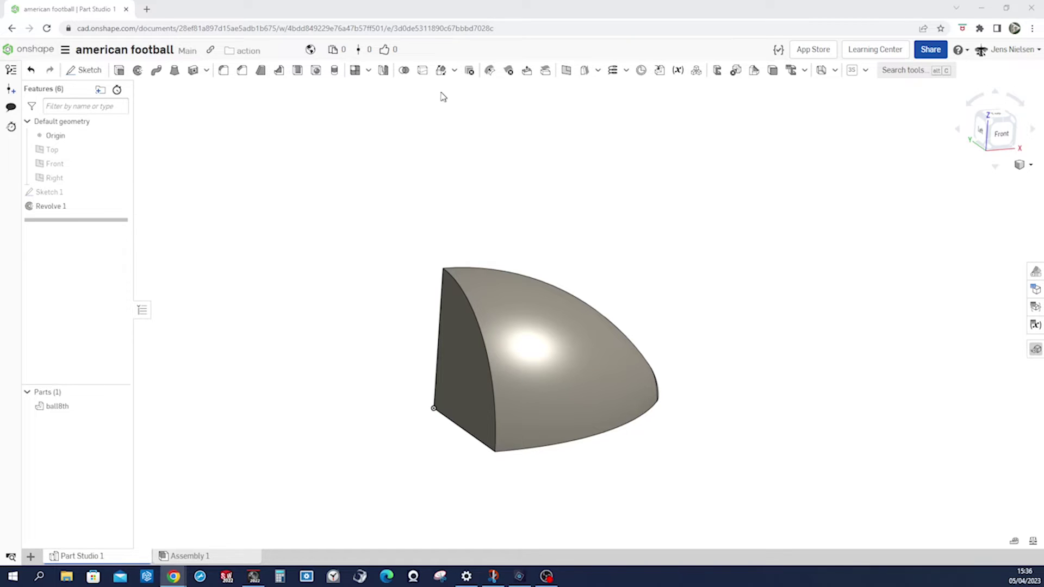
# Shell ball8th at 0.1 in thickness, removing its three flat faces
pyautogui.click(297, 70)
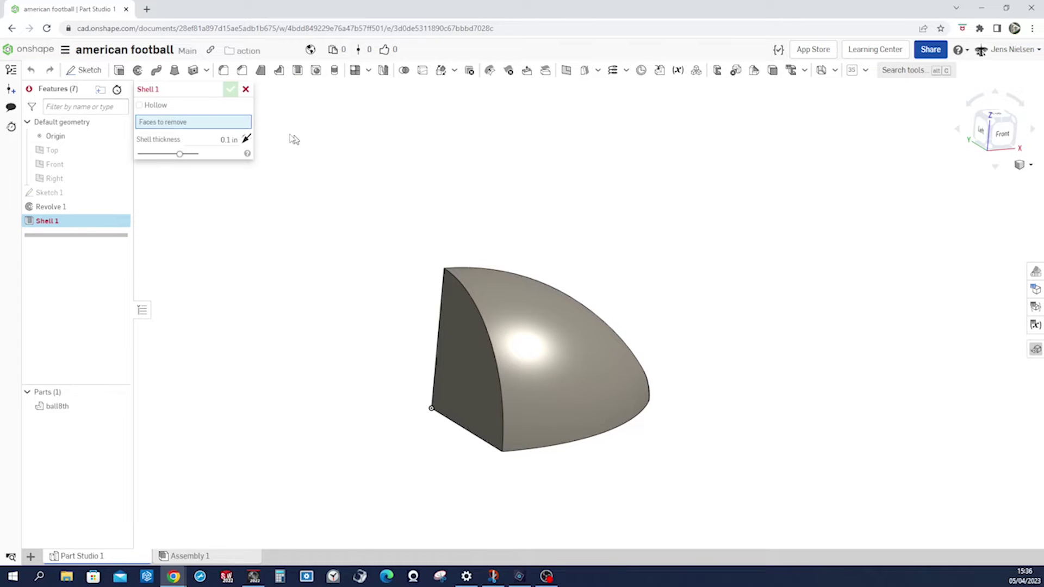
pyautogui.press('Left')
pyautogui.press('Left')
pyautogui.click(467, 355)
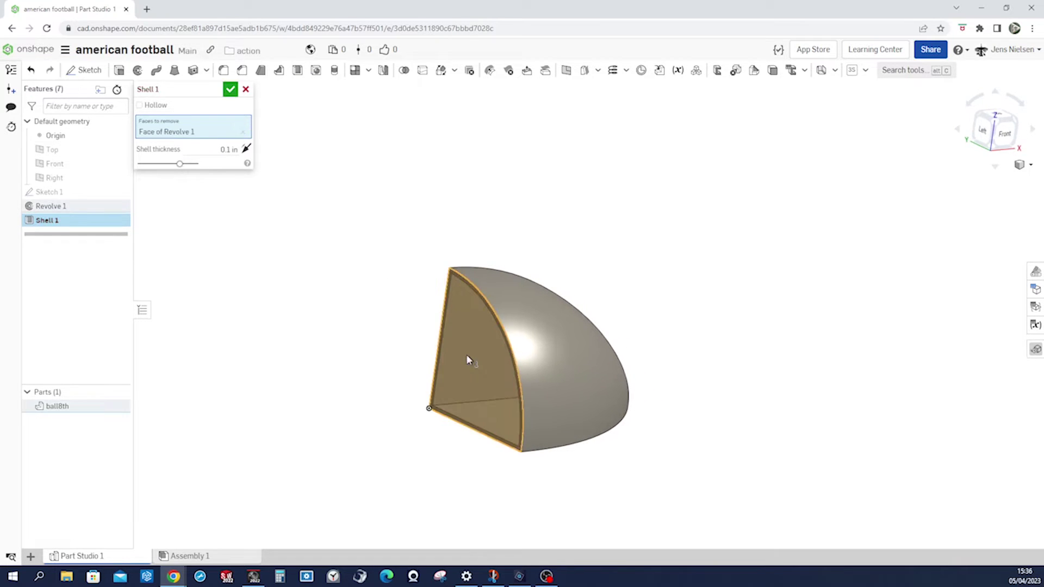
pyautogui.press('Left')
pyautogui.moveTo(462, 356); pyautogui.dragTo(513, 357, button='right')
pyautogui.click(522, 361)
pyautogui.moveTo(552, 487); pyautogui.dragTo(541, 392, button='right')
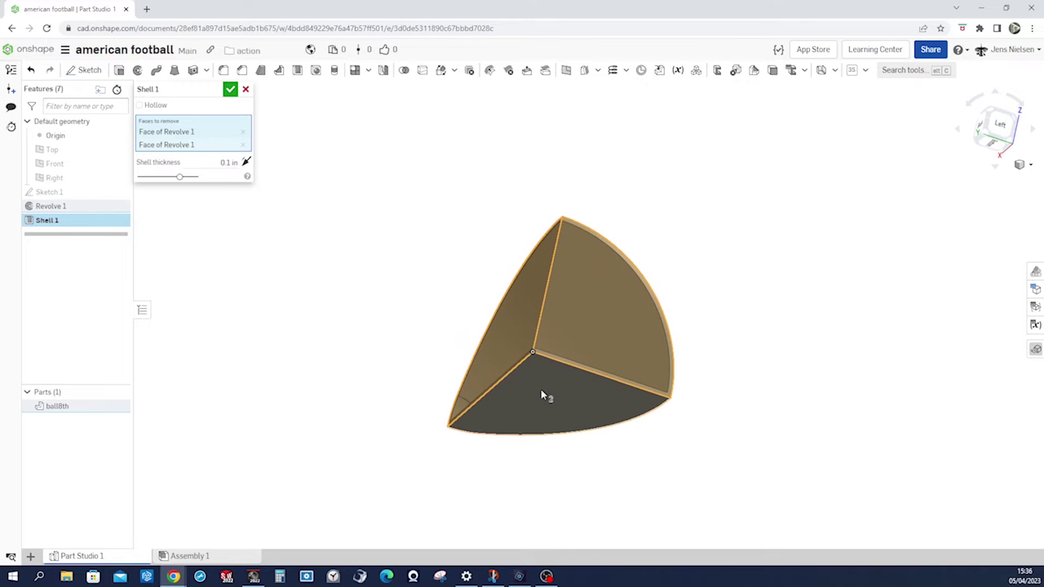
pyautogui.click(230, 89)
pyautogui.press('Left')
pyautogui.press('Left')
pyautogui.press('Left')
pyautogui.press('Left')
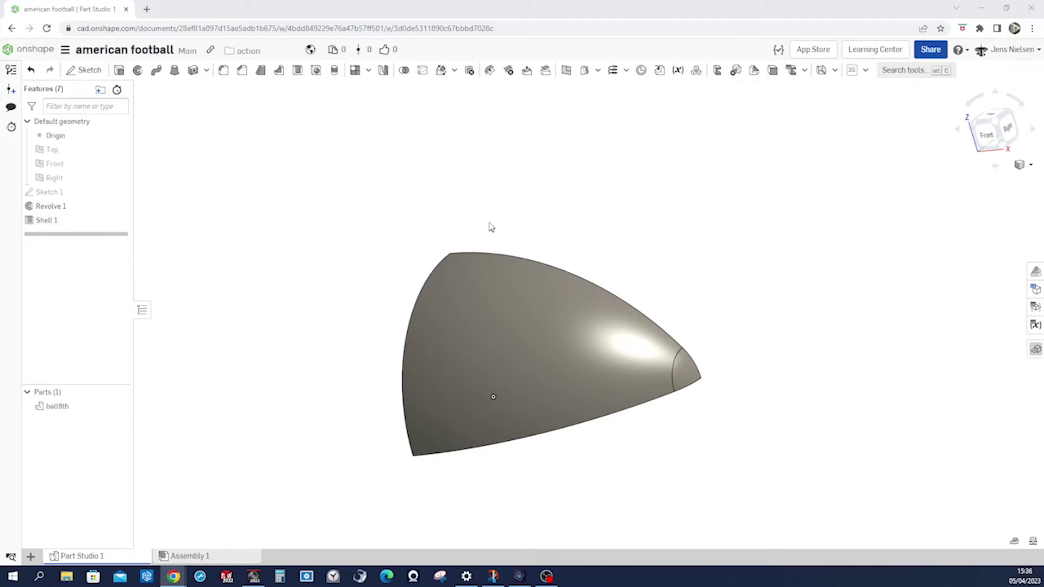
# Mirror ball8th across the Top plane, creating the copy as a new part
pyautogui.click(383, 76)
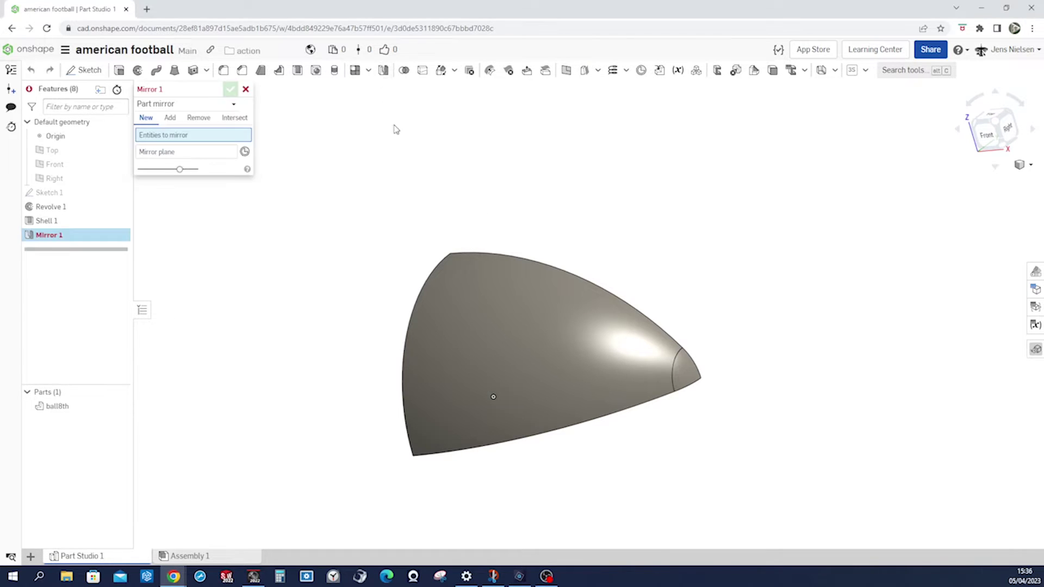
pyautogui.click(485, 291)
pyautogui.click(226, 162)
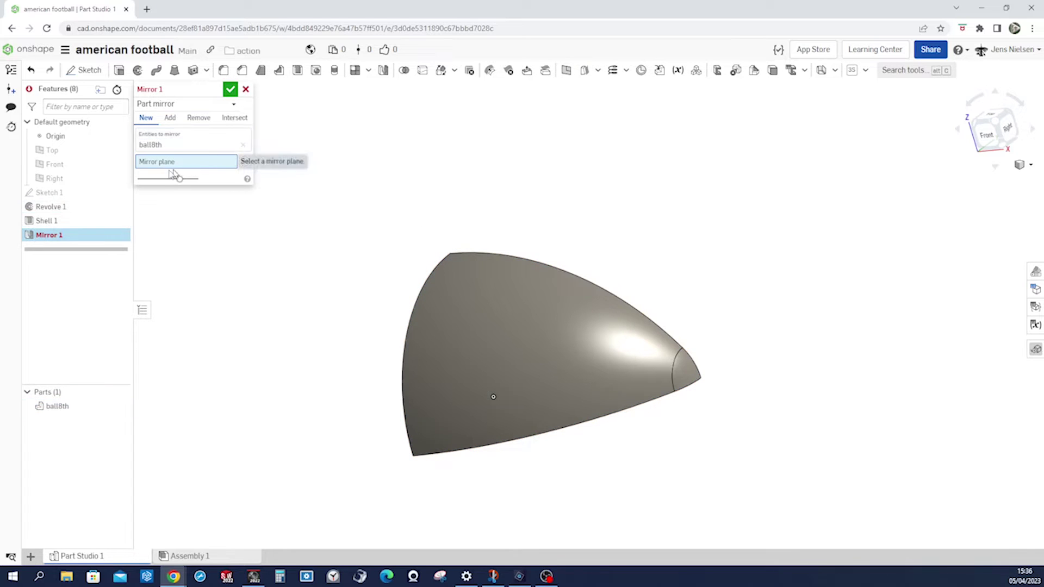
pyautogui.click(71, 155)
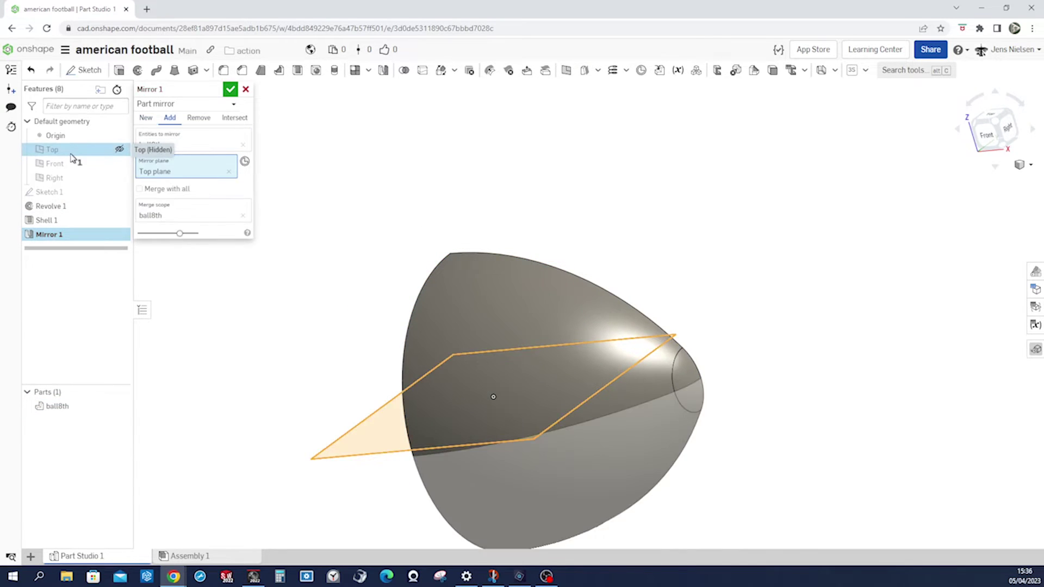
pyautogui.click(147, 118)
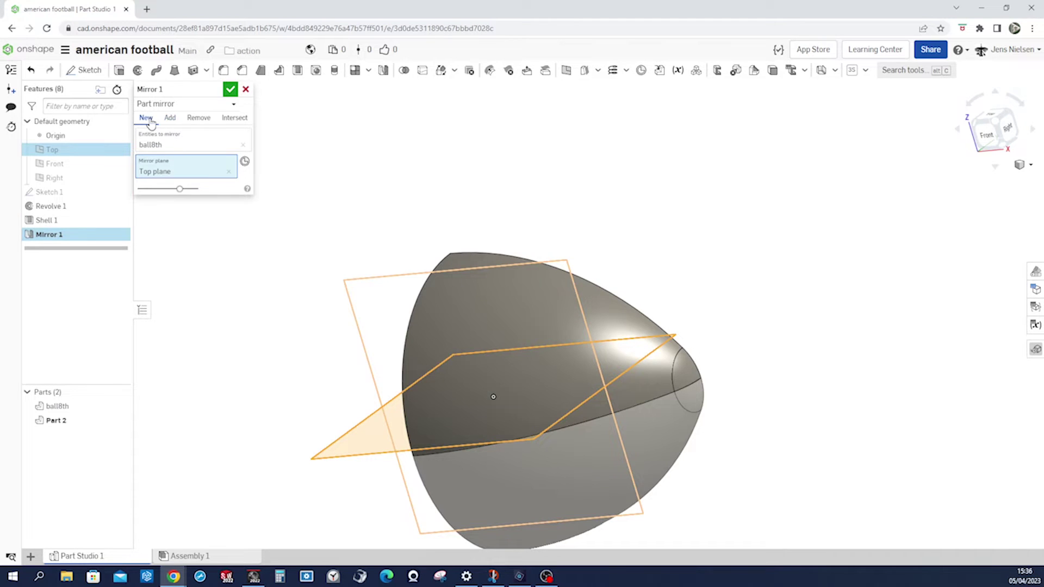
pyautogui.click(231, 94)
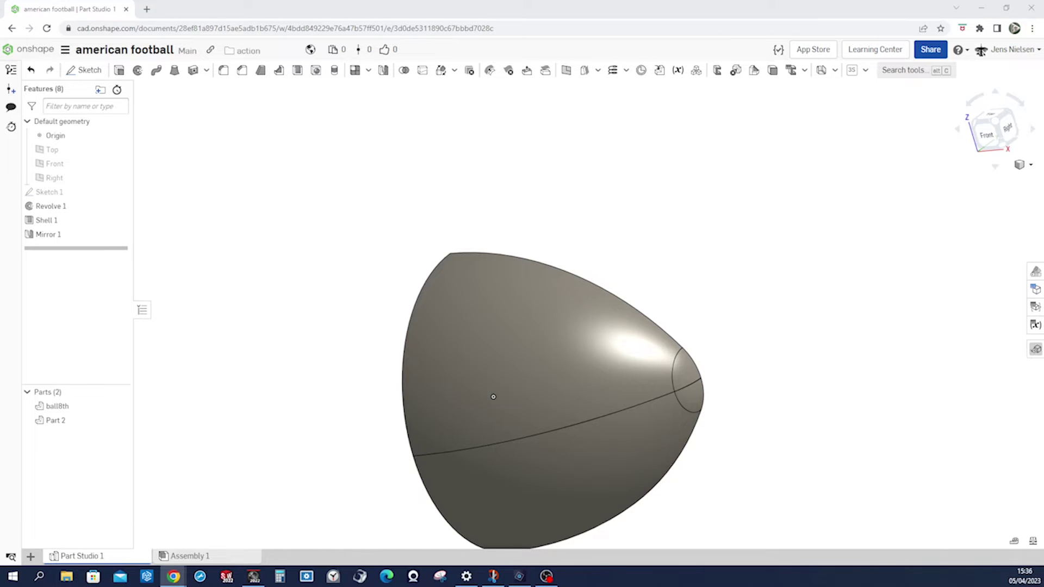
# Hide Part 2 and start a new sketch on the Top plane
pyautogui.click(119, 421)
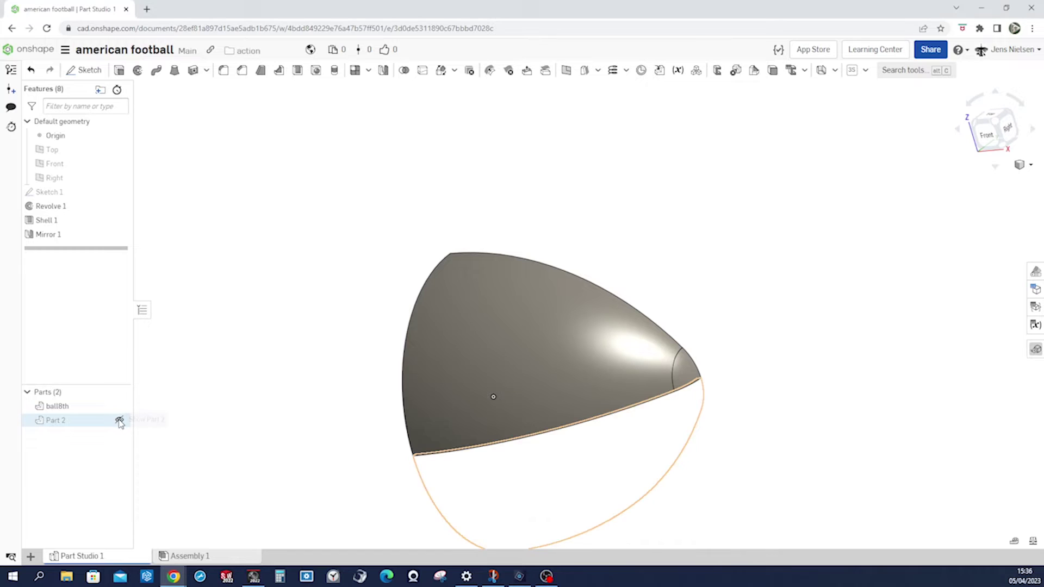
pyautogui.rightClick(71, 154)
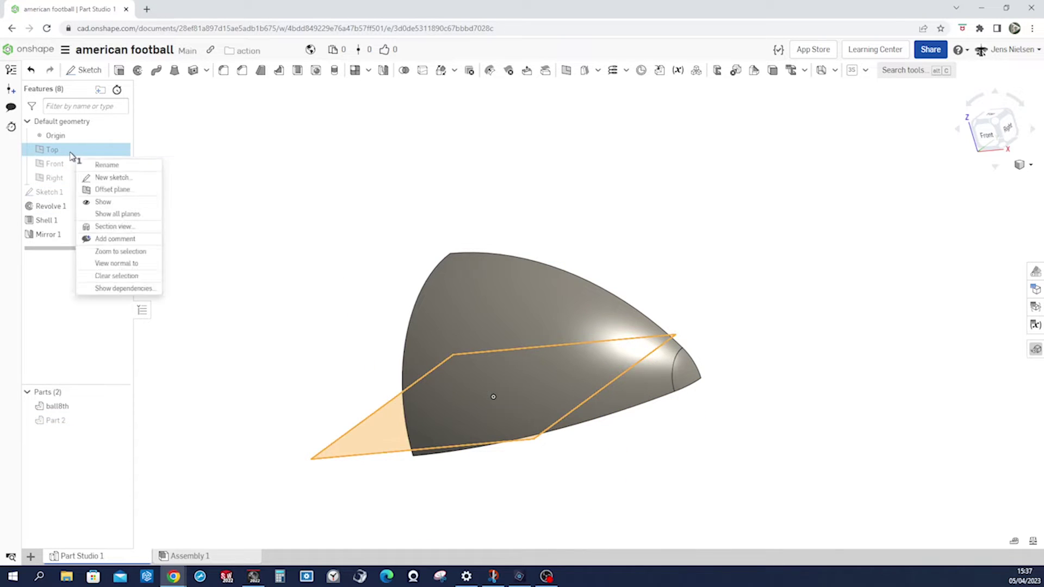
pyautogui.click(100, 180)
pyautogui.moveTo(683, 266)
pyautogui.mouseDown(button='right')
pyautogui.moveTo(708, 268)
pyautogui.moveTo(639, 307)
pyautogui.mouseUp(button='right')
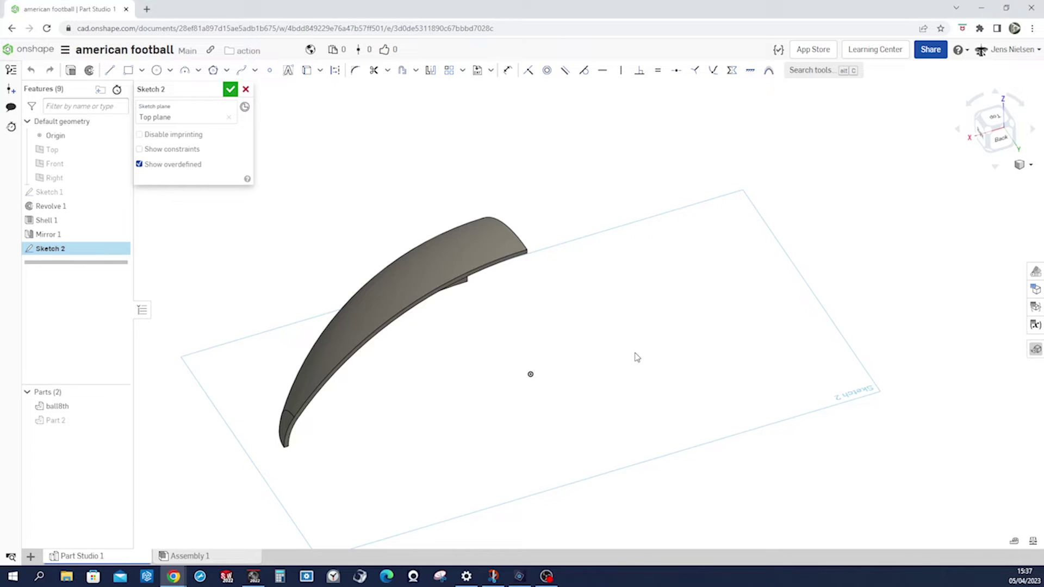
# Draw a rectangle with one corner at the origin
pyautogui.press('s')
pyautogui.click(706, 346)
pyautogui.click(531, 375)
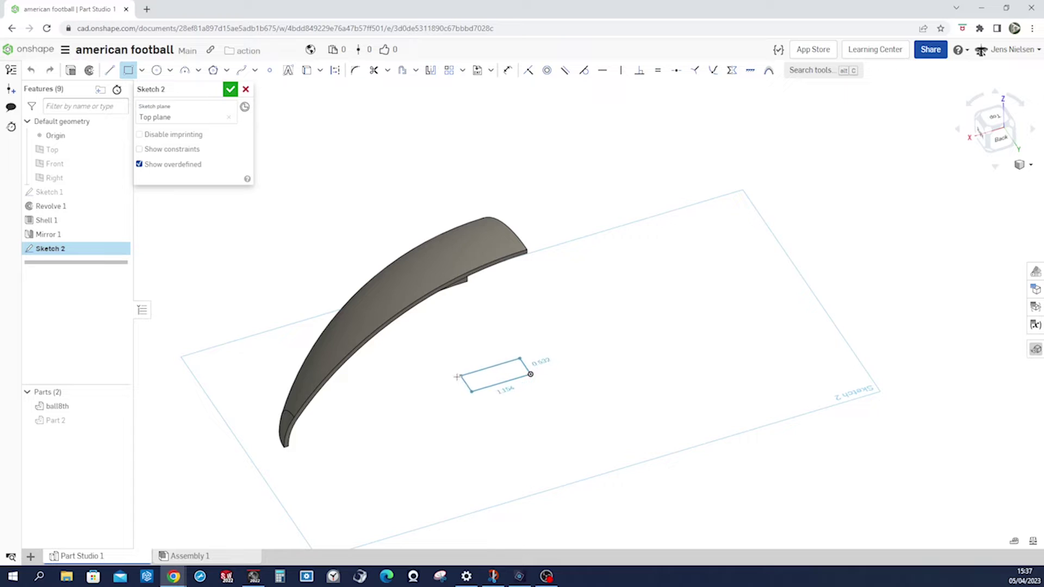
pyautogui.click(415, 391)
pyautogui.press('Escape')
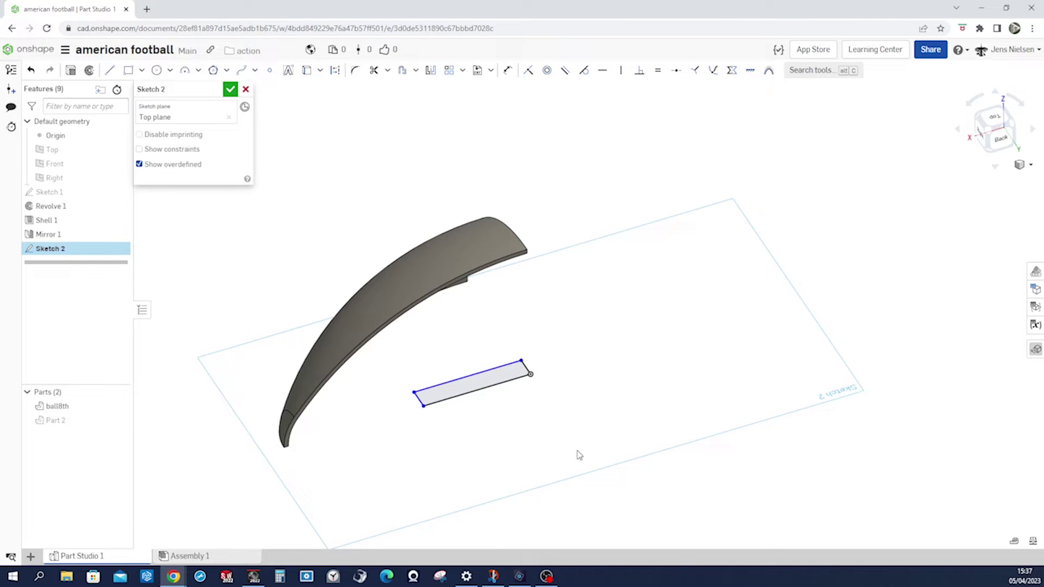
# Dimension the rectangle to 2.5 in long and 0.25 in wide
pyautogui.press('d')
pyautogui.click(486, 389)
pyautogui.click(494, 414)
pyautogui.write('25')
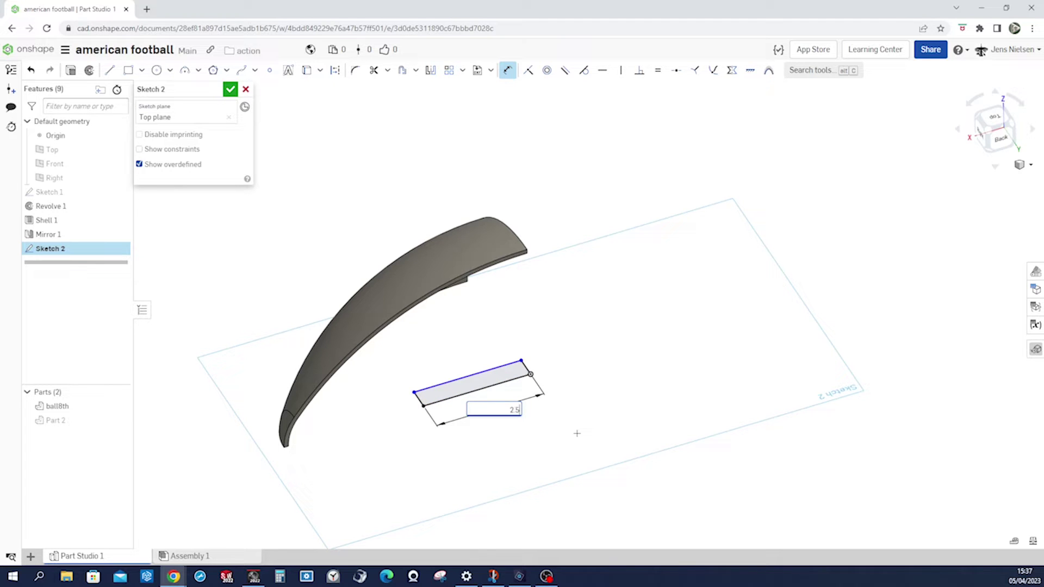
pyautogui.press('Return')
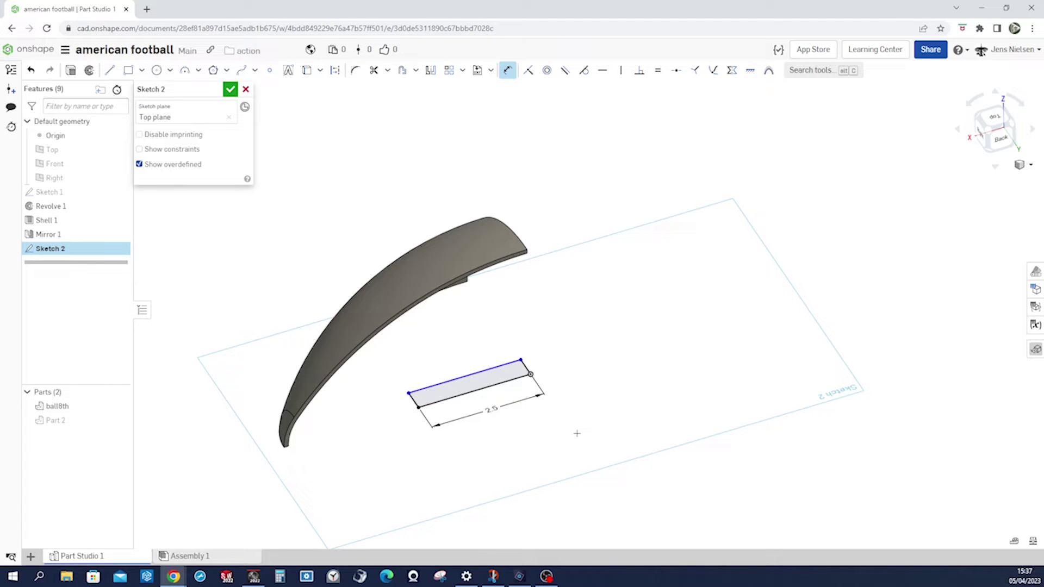
pyautogui.scroll(5, 577, 433)
pyautogui.click(458, 338)
pyautogui.click(454, 348)
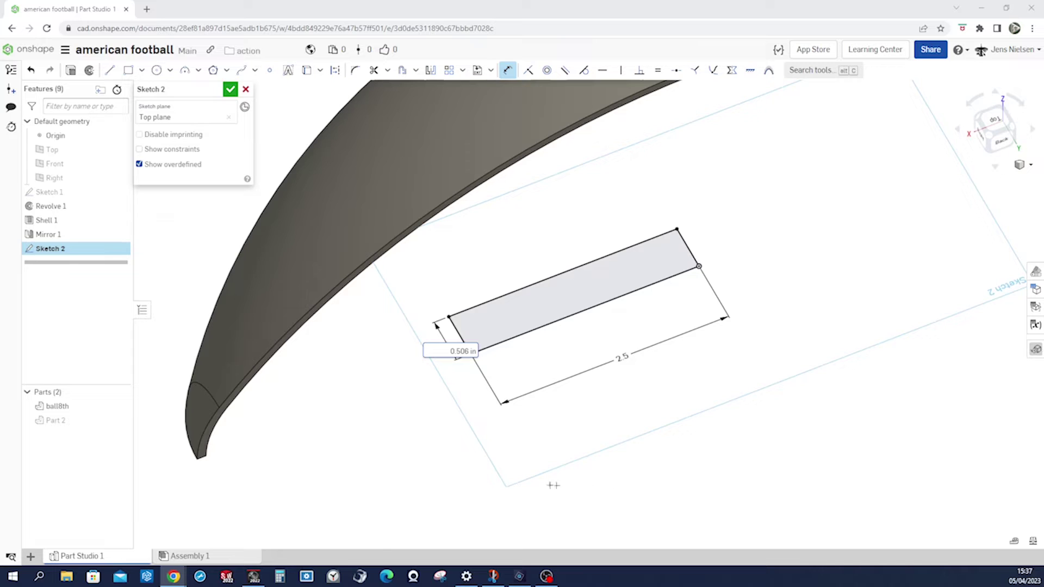
pyautogui.click(469, 365)
pyautogui.moveTo(475, 354); pyautogui.dragTo(428, 354)
pyautogui.press('BackSpace')
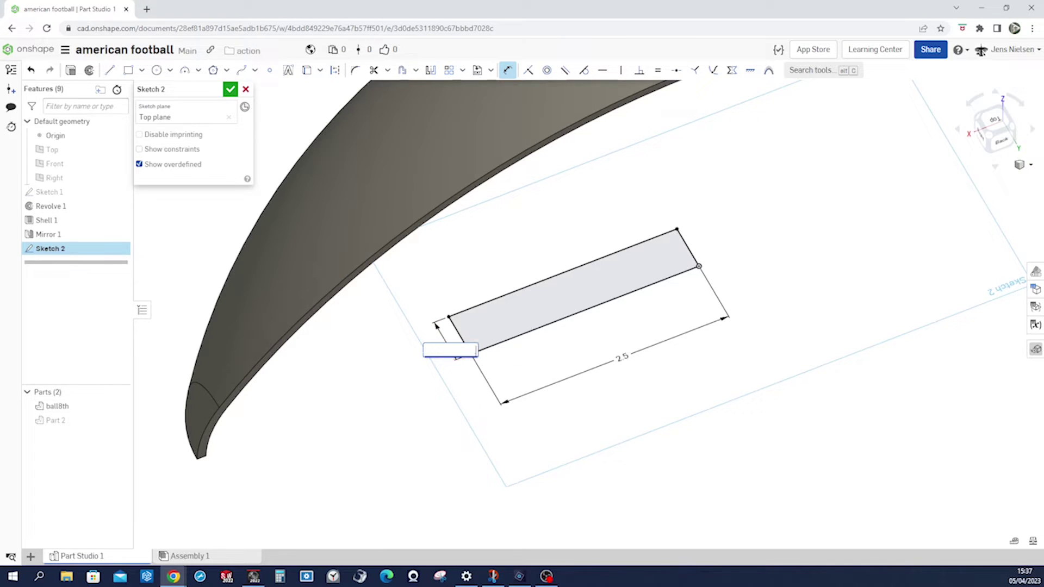
pyautogui.write('.25')
pyautogui.press('Return')
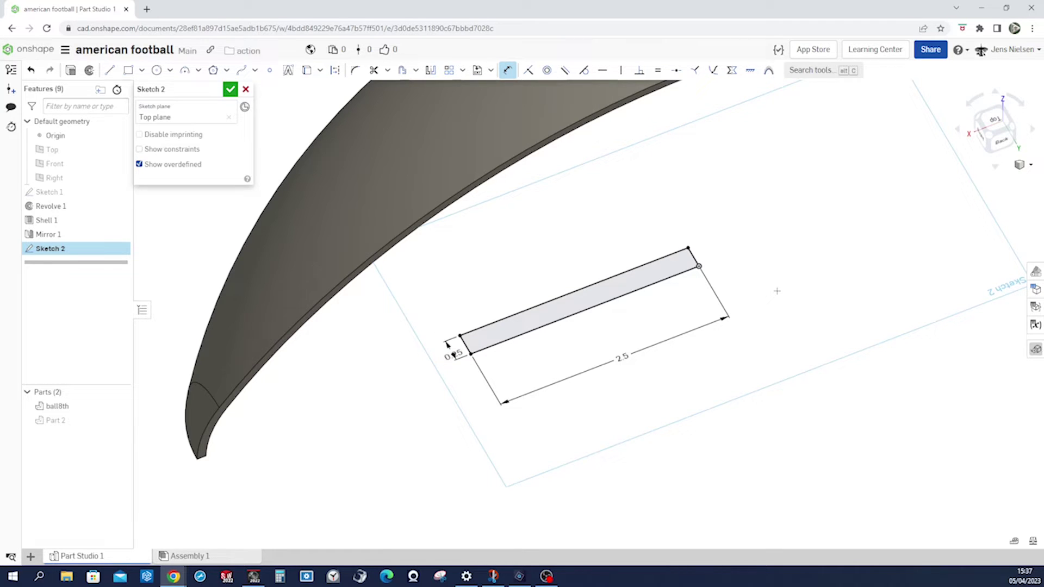
# Offset the rectangle's top edge to add a line 0.05 in above it
pyautogui.press('u')
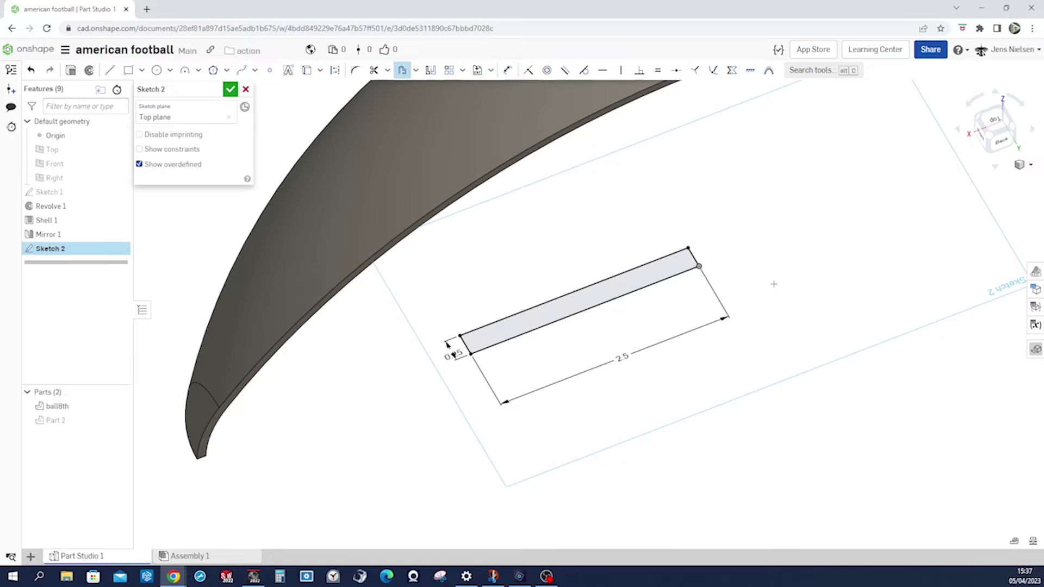
pyautogui.click(664, 259)
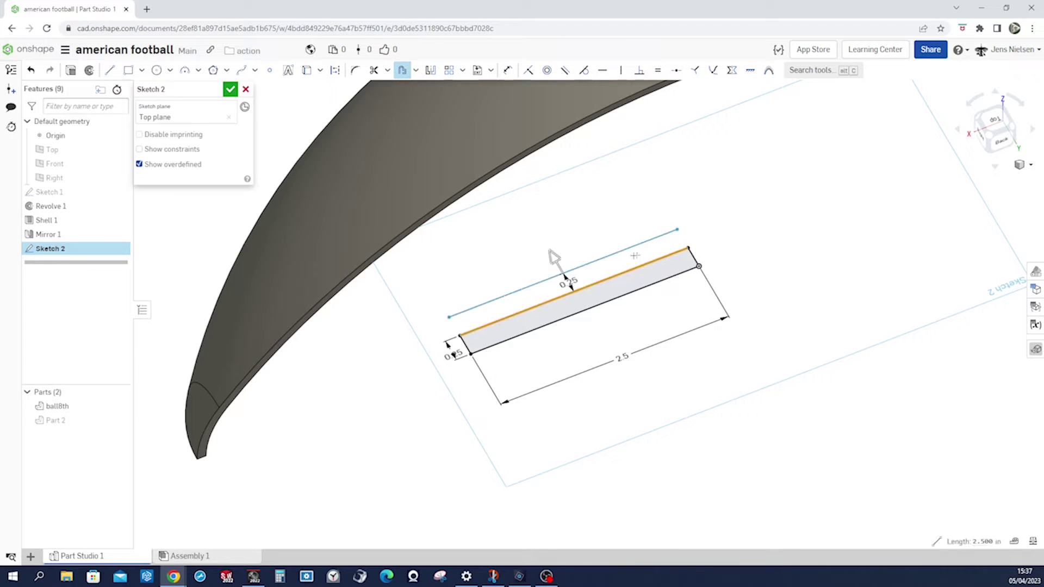
pyautogui.click(588, 262)
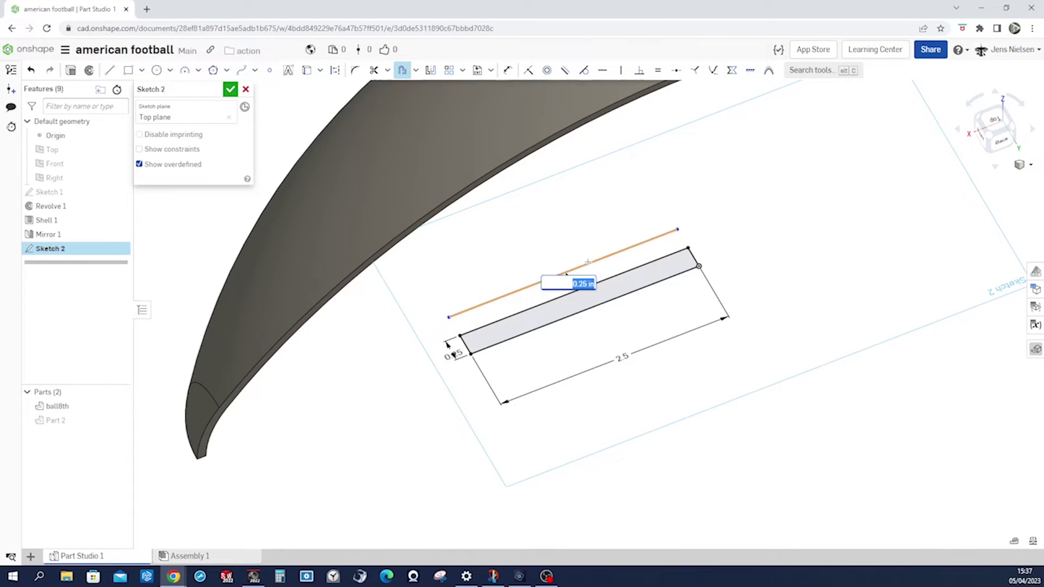
pyautogui.press('BackSpace')
pyautogui.press('Return')
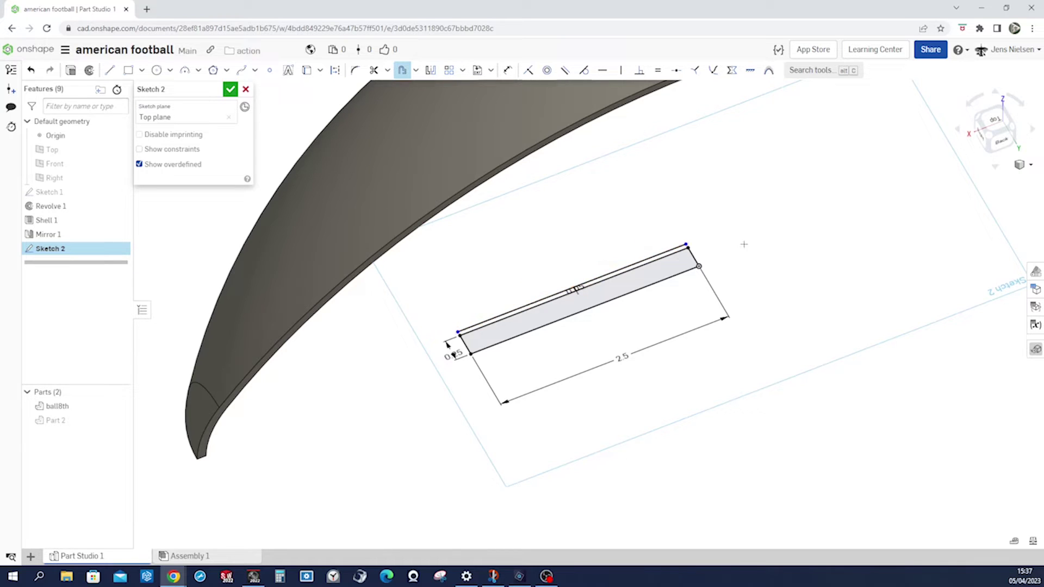
pyautogui.press('Escape')
pyautogui.scroll(5, 744, 247)
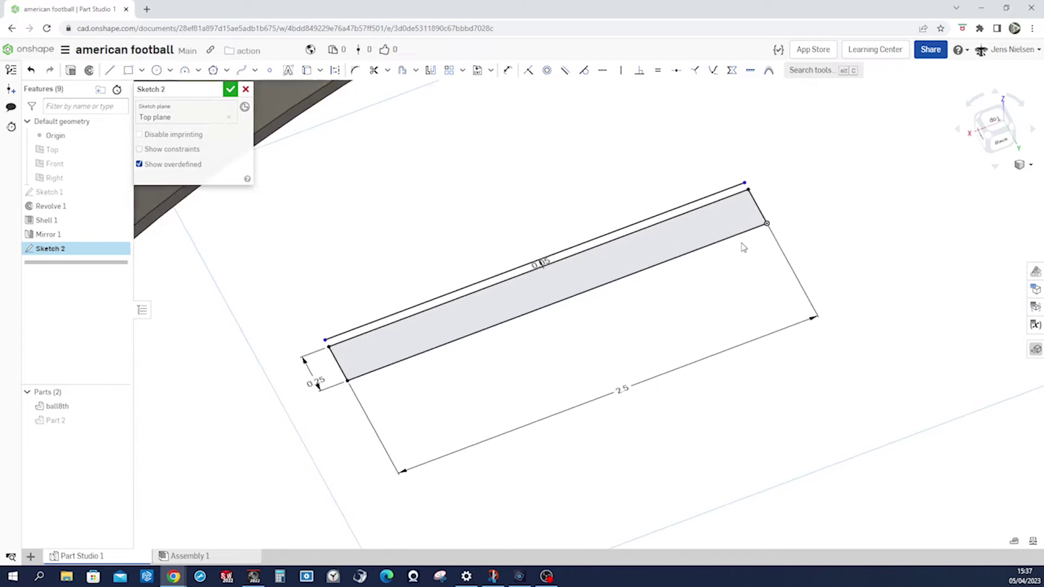
# Constrain the offset line's endpoint vertically with the rectangle corner
pyautogui.press('v')
pyautogui.click(785, 224)
pyautogui.click(779, 210)
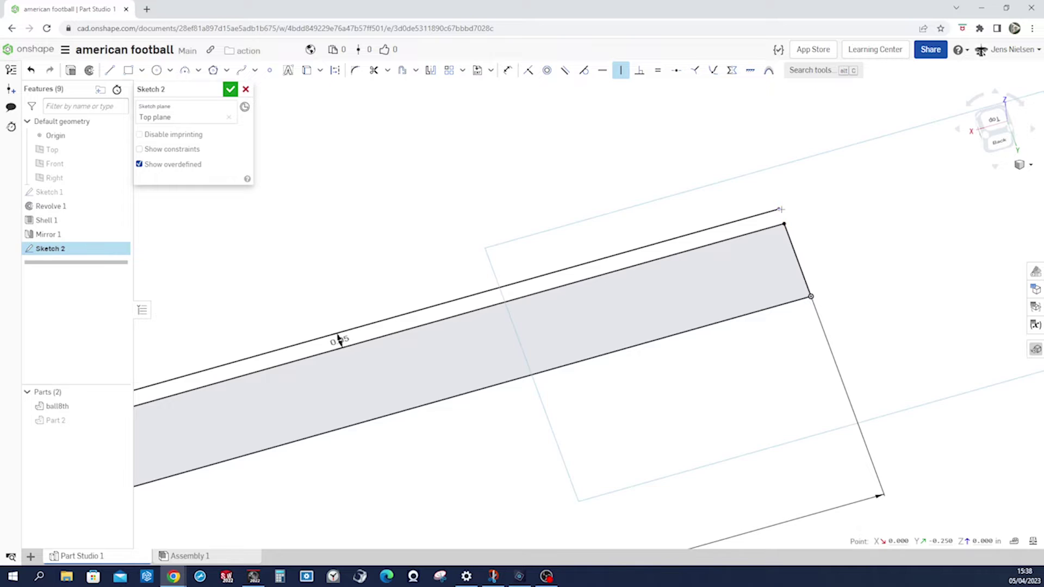
pyautogui.moveTo(411, 277); pyautogui.dragTo(406, 277, button='right')
pyautogui.scroll(-3, 406, 277)
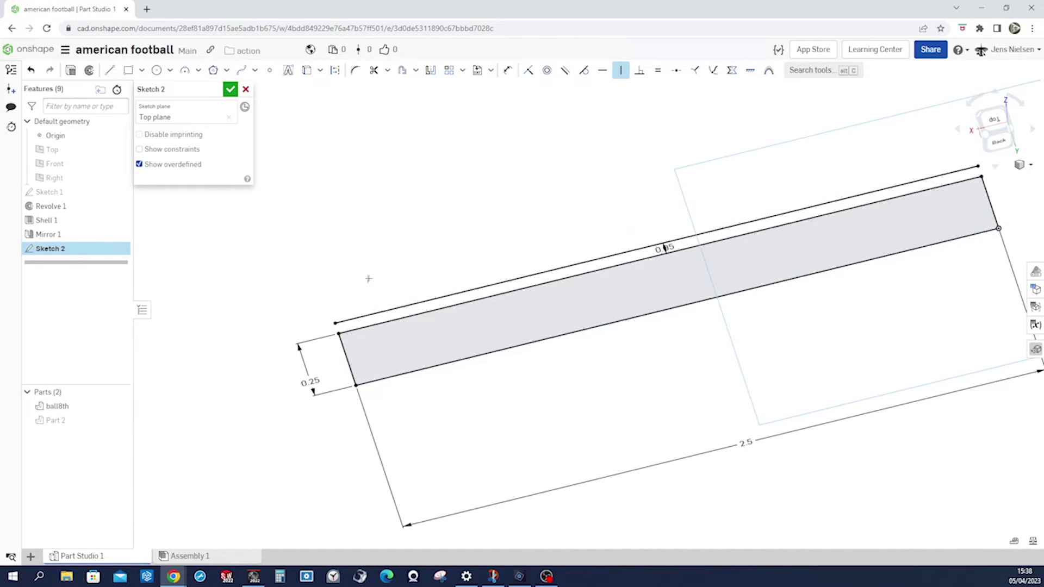
# Draw a circle centred on the strip's upper endpoint and dimension it Ø0.2 in
pyautogui.press('c')
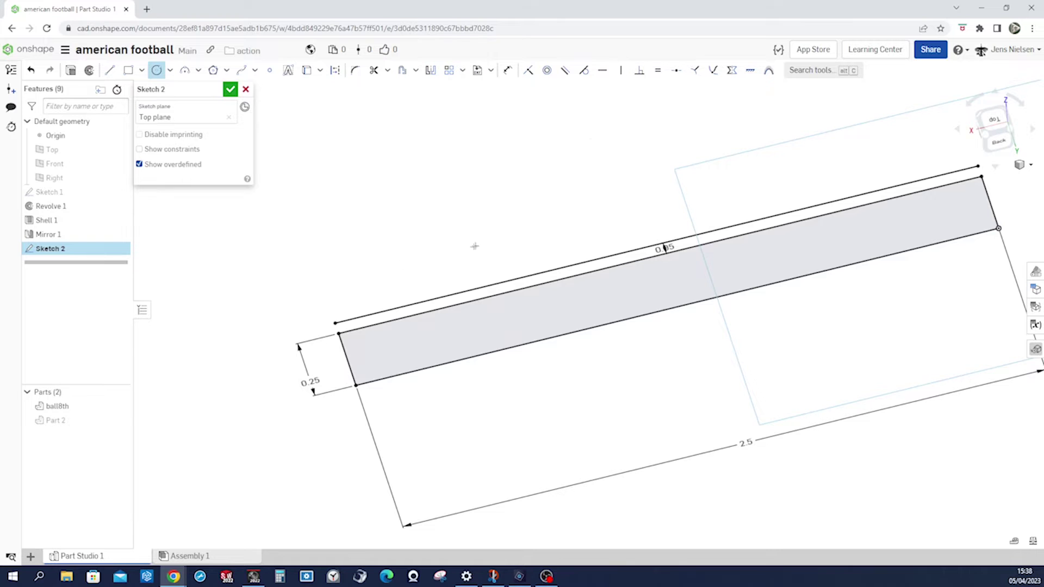
pyautogui.scroll(4, 725, 242)
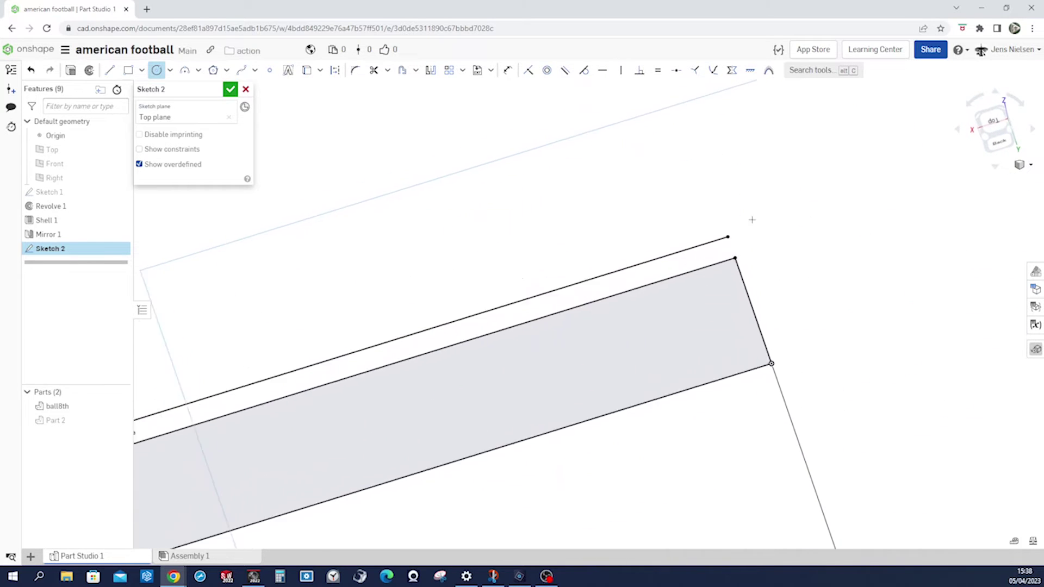
pyautogui.click(725, 241)
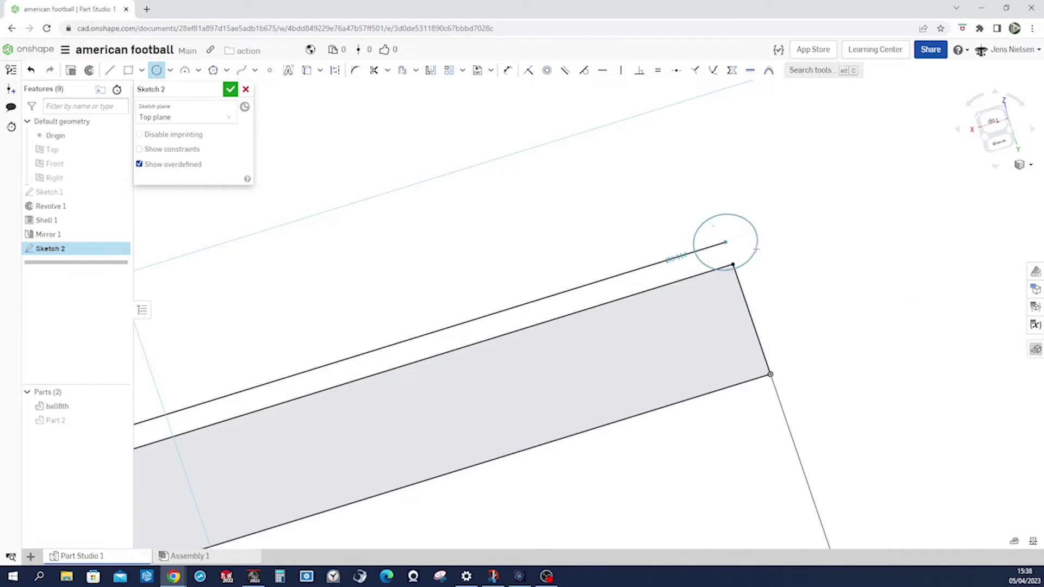
pyautogui.click(758, 253)
pyautogui.press('Escape')
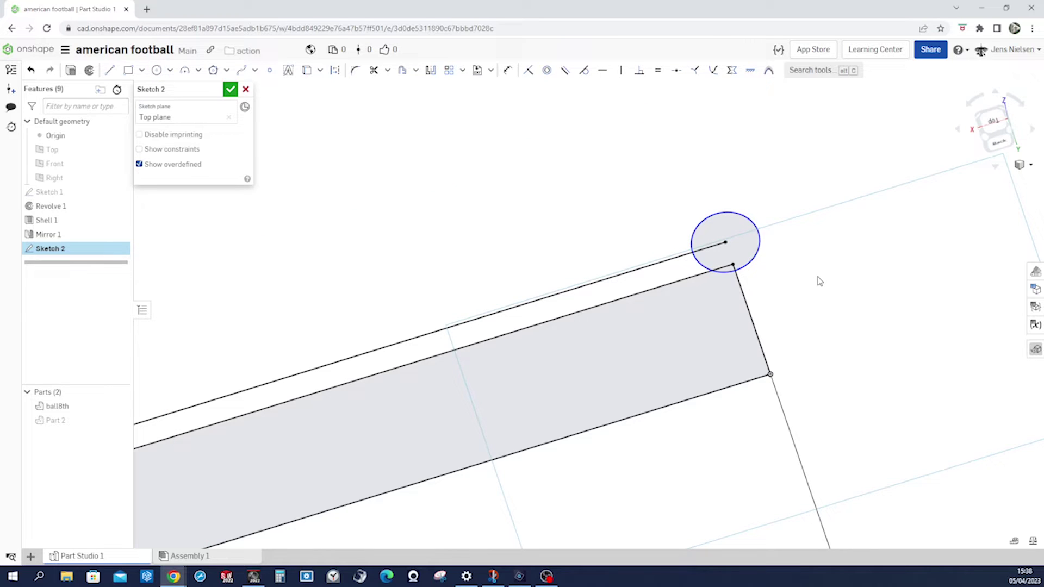
pyautogui.press('d')
pyautogui.press('d')
pyautogui.click(757, 256)
pyautogui.click(802, 287)
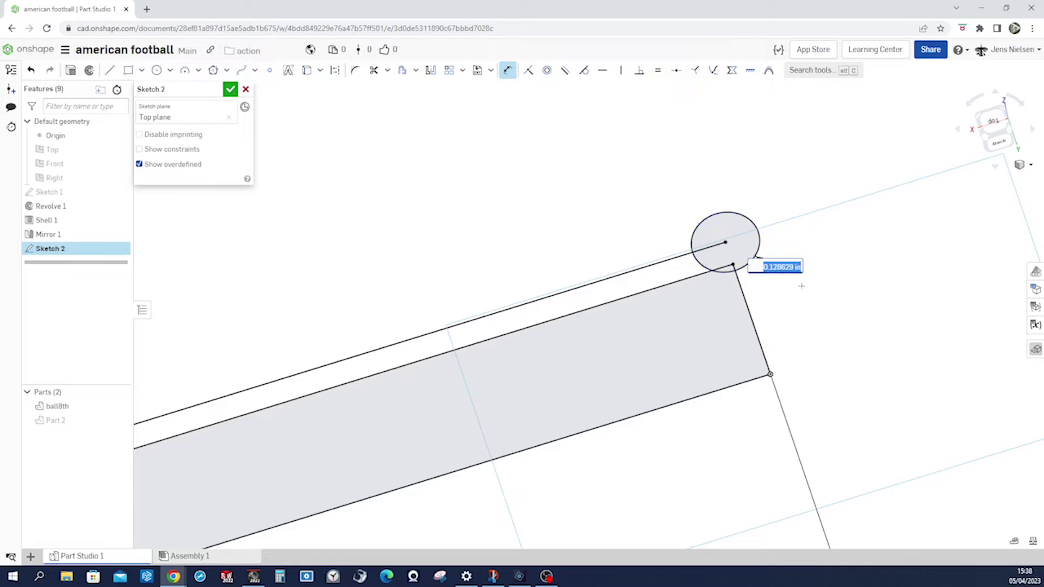
pyautogui.press('BackSpace')
pyautogui.write('.2')
pyautogui.press('Return')
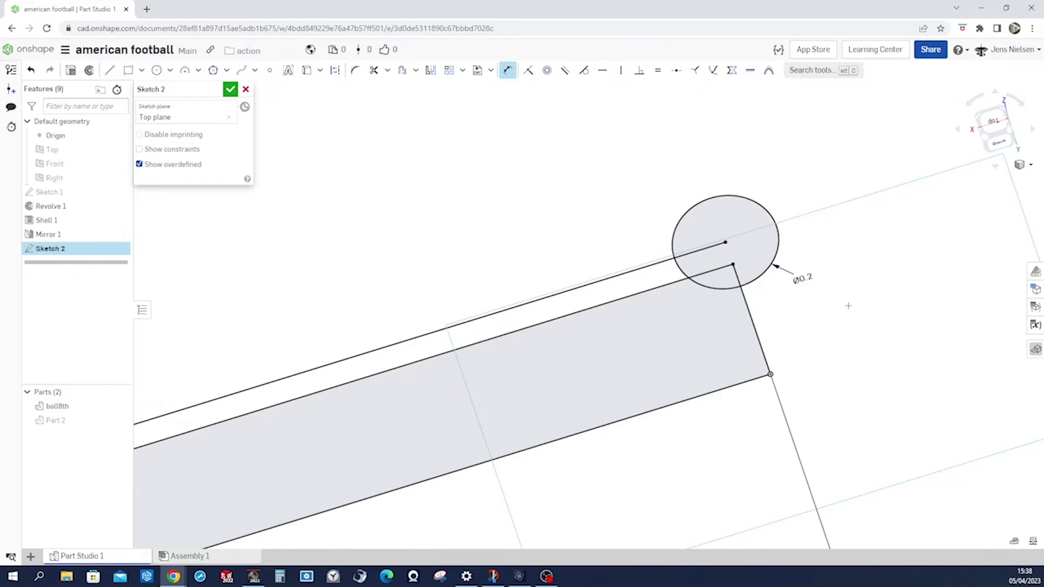
# Dimension the 0.05 in gap between the parallel lines and finish Sketch 2
pyautogui.scroll(-3, 859, 321)
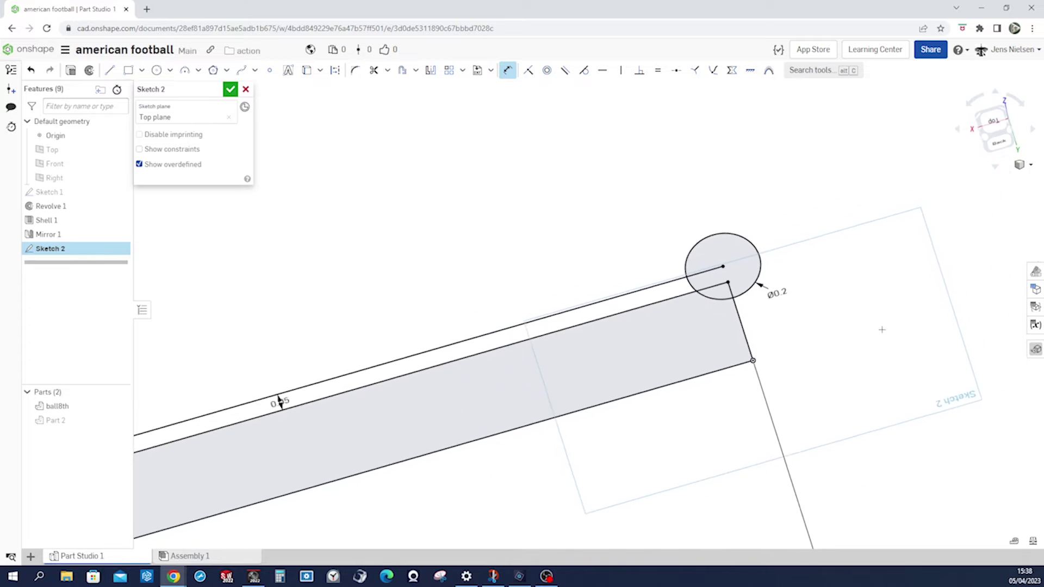
pyautogui.click(279, 402)
pyautogui.click(462, 372)
pyautogui.click(464, 365)
pyautogui.scroll(-6, 834, 278)
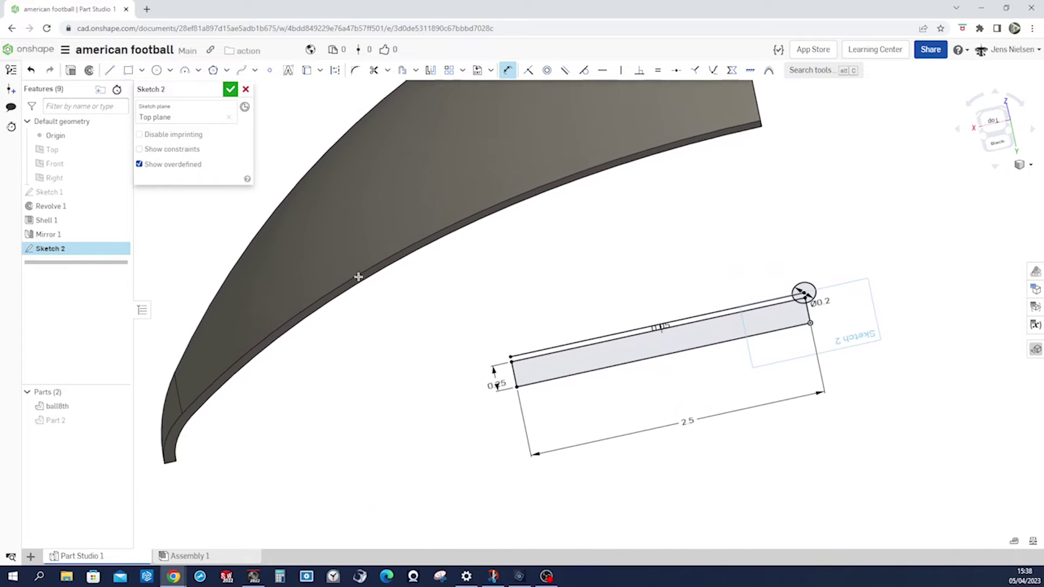
pyautogui.click(231, 89)
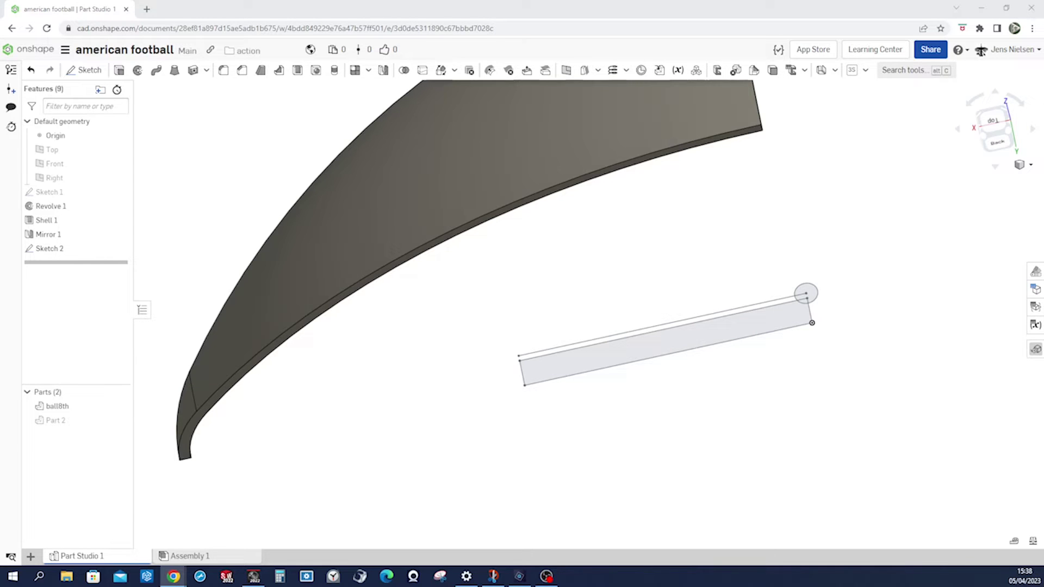
# Create Offset surface 1 at 0.05 in from the shell's outer face
pyautogui.click(543, 254)
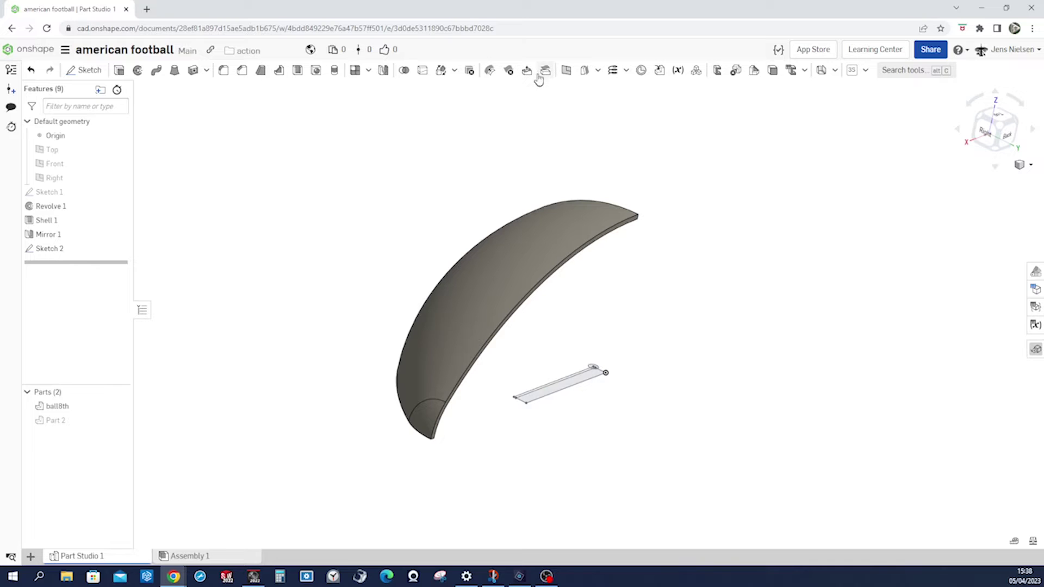
pyautogui.click(597, 71)
pyautogui.click(595, 88)
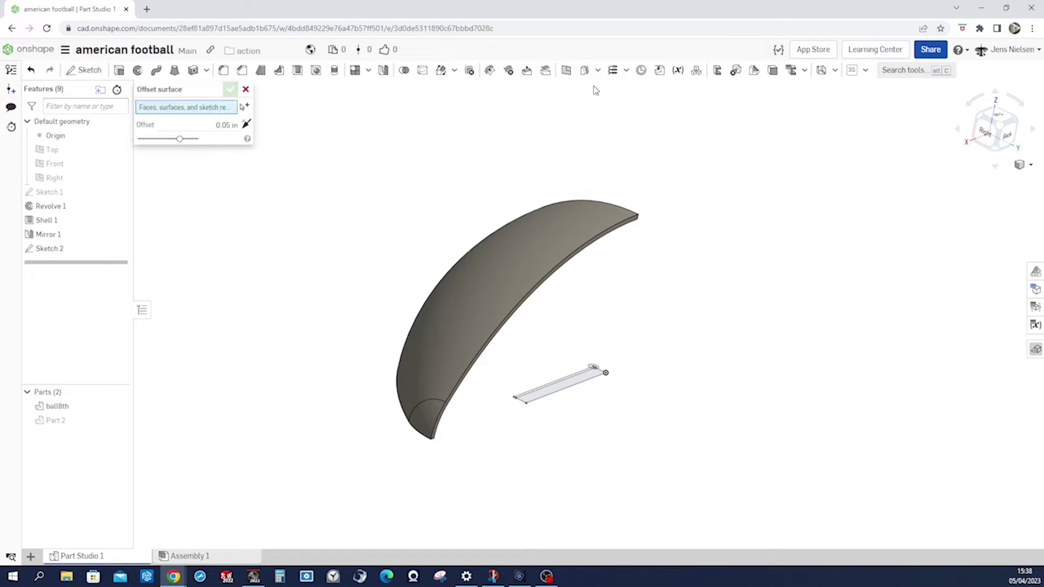
pyautogui.click(541, 224)
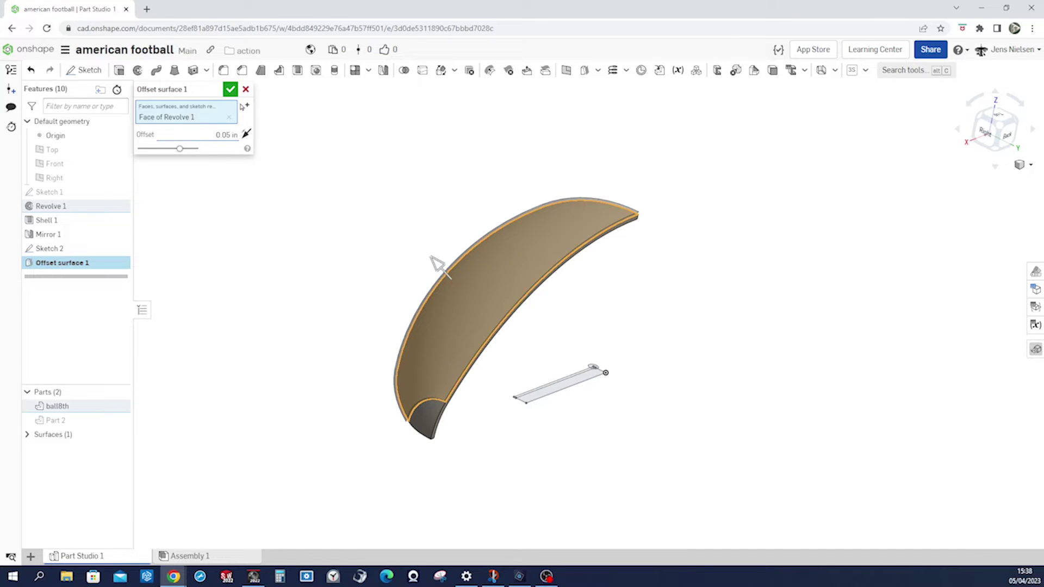
pyautogui.click(230, 89)
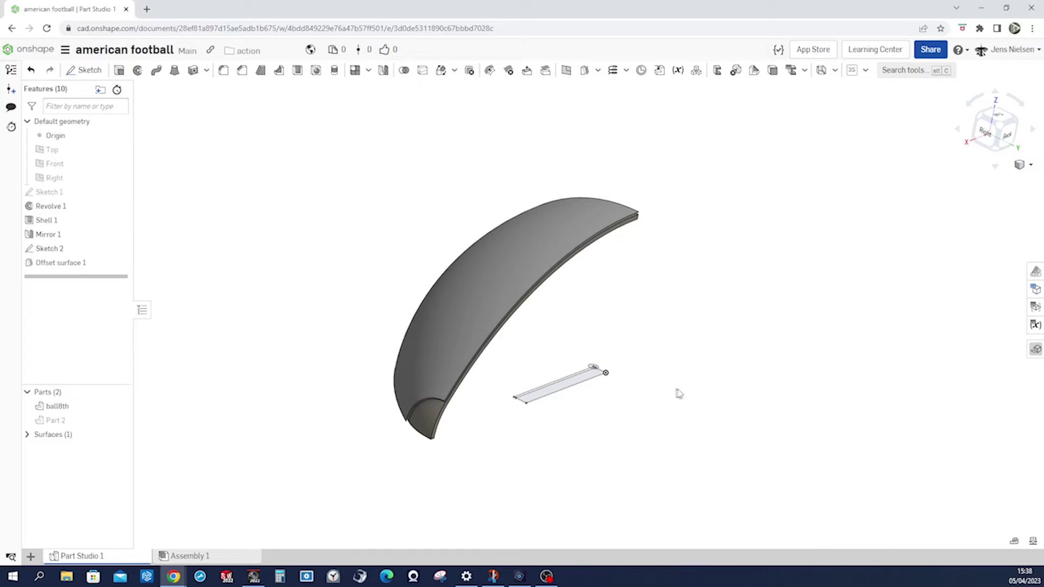
pyautogui.scroll(5, 680, 387)
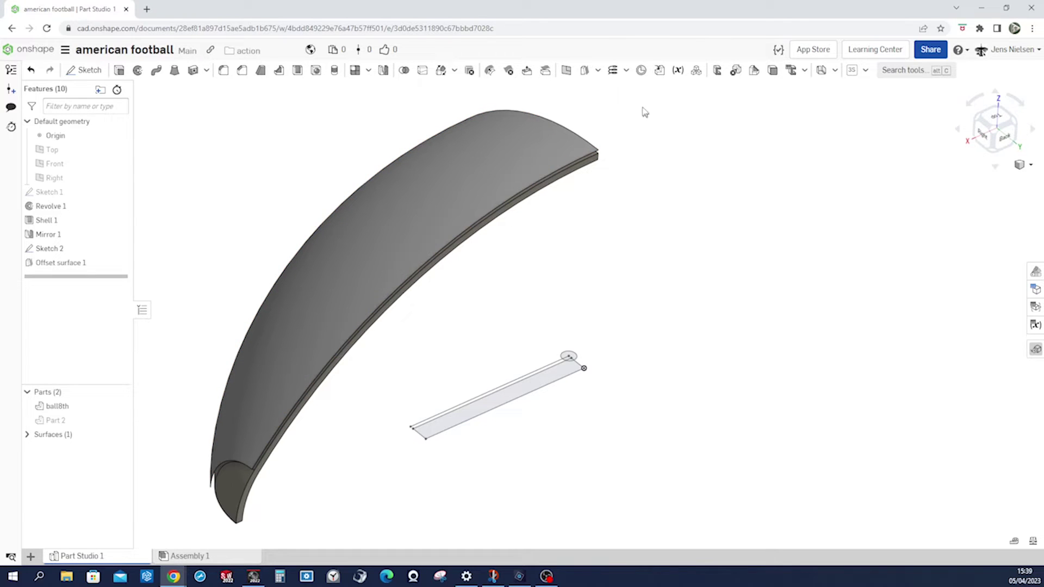
pyautogui.click(627, 70)
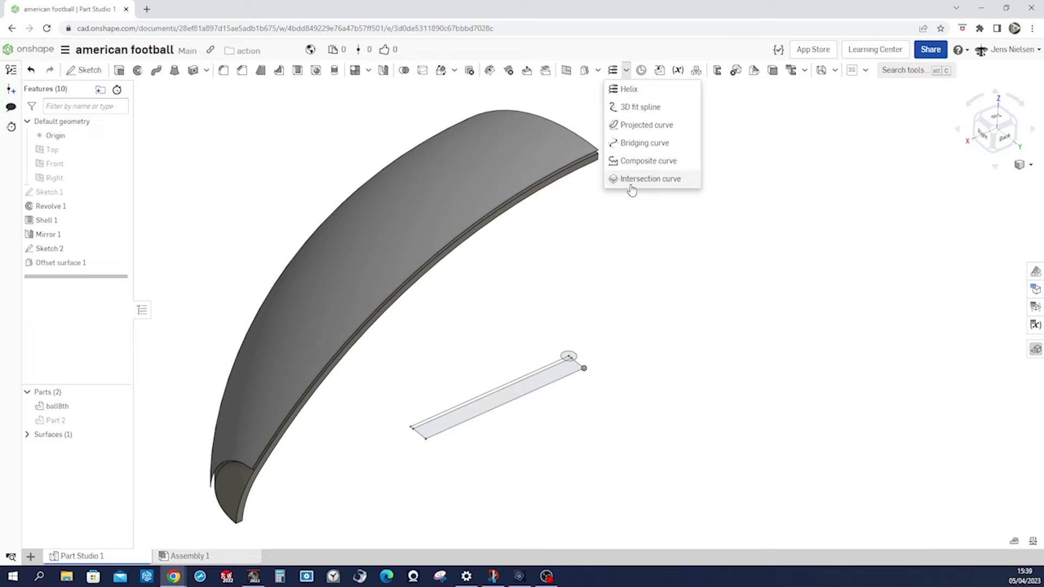
# Project Sketch 2's four strip edges along the Top plane direction onto the offset surface
pyautogui.click(647, 124)
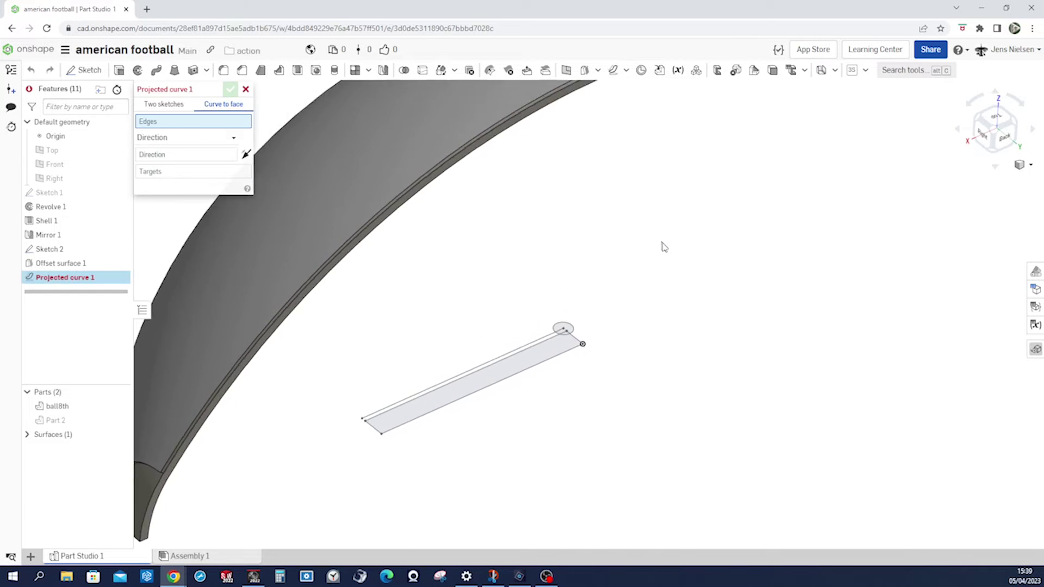
pyautogui.click(603, 253)
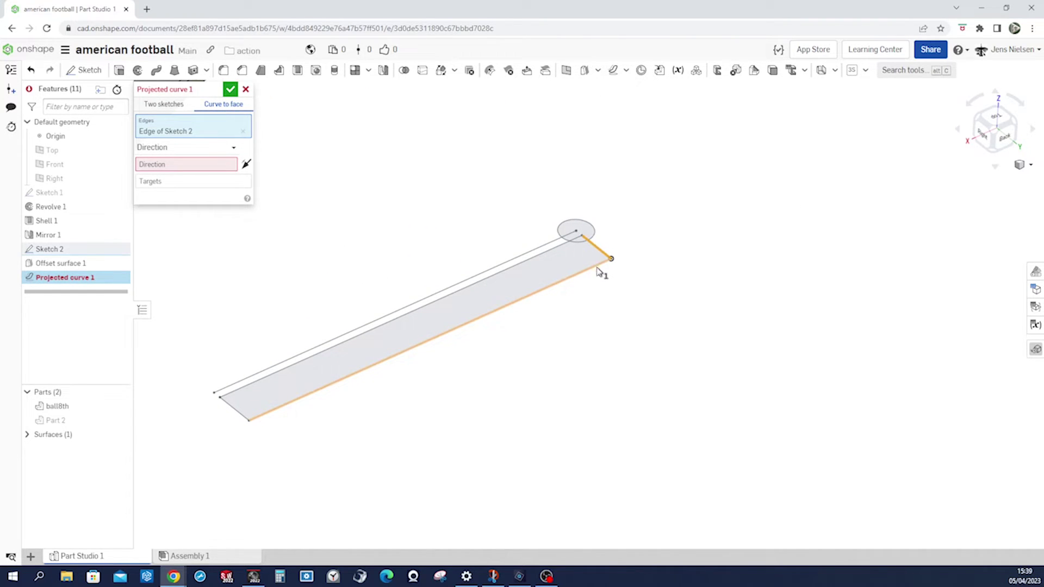
pyautogui.click(598, 268)
pyautogui.click(553, 254)
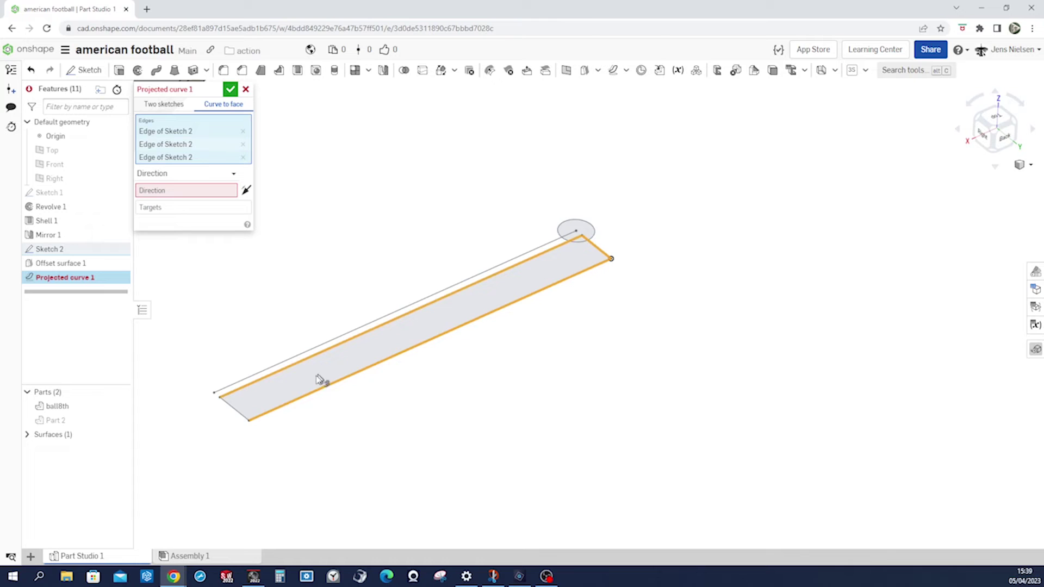
pyautogui.click(240, 414)
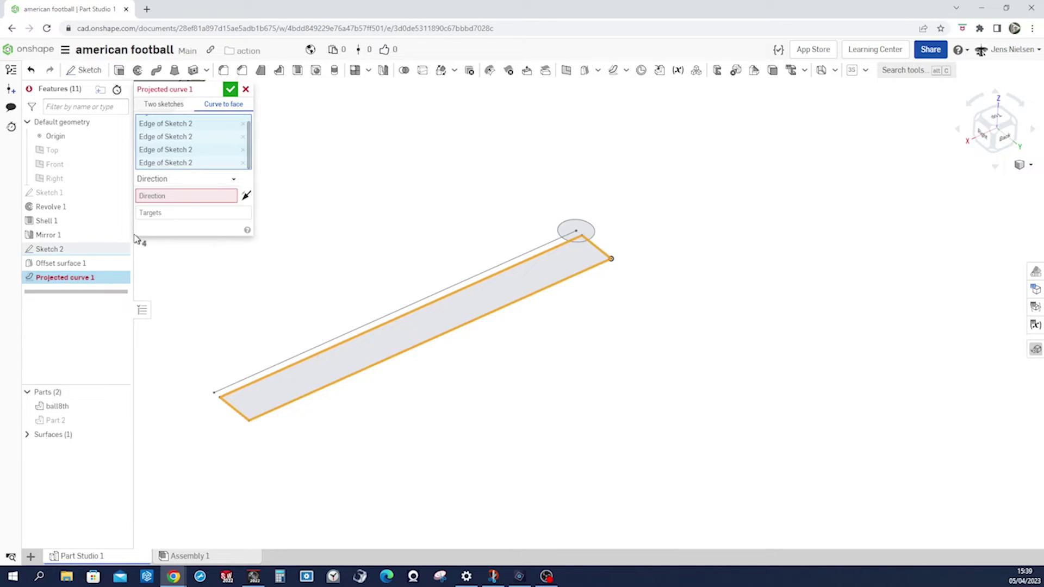
pyautogui.click(187, 197)
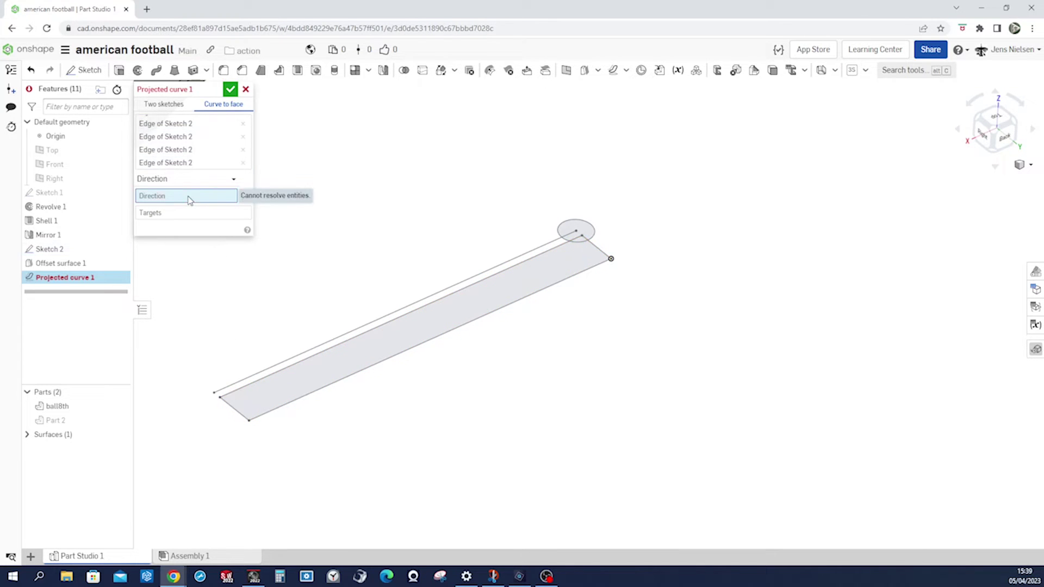
pyautogui.click(53, 150)
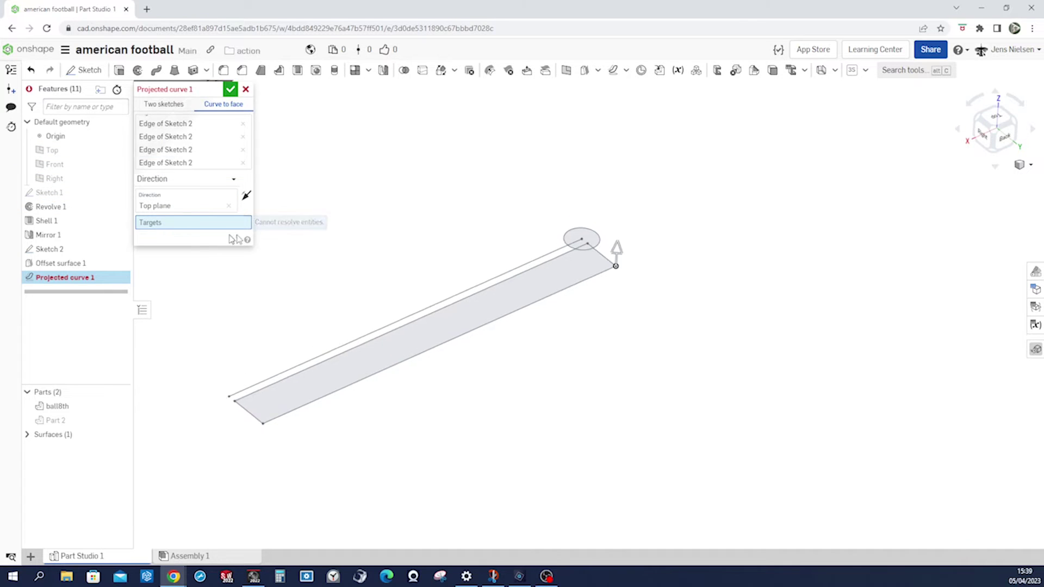
pyautogui.scroll(-5, 434, 243)
pyautogui.click(503, 246)
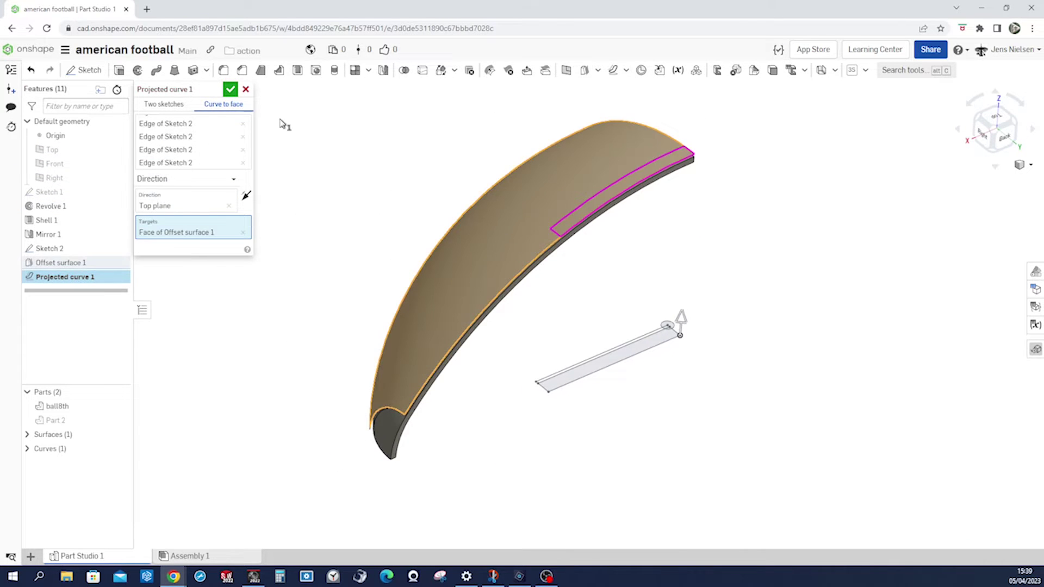
pyautogui.click(230, 89)
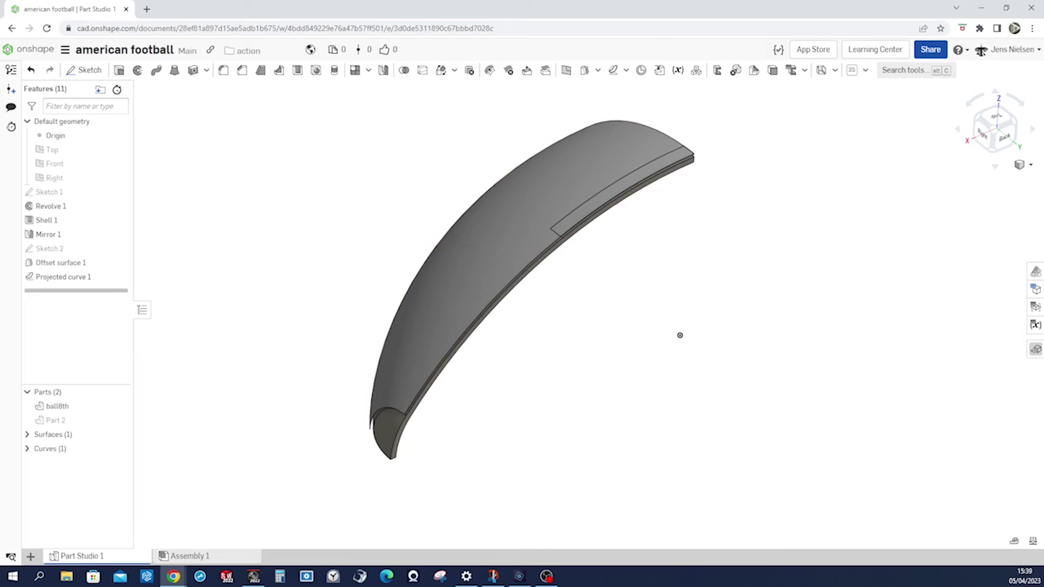
pyautogui.moveTo(613, 198); pyautogui.dragTo(517, 157, button='right')
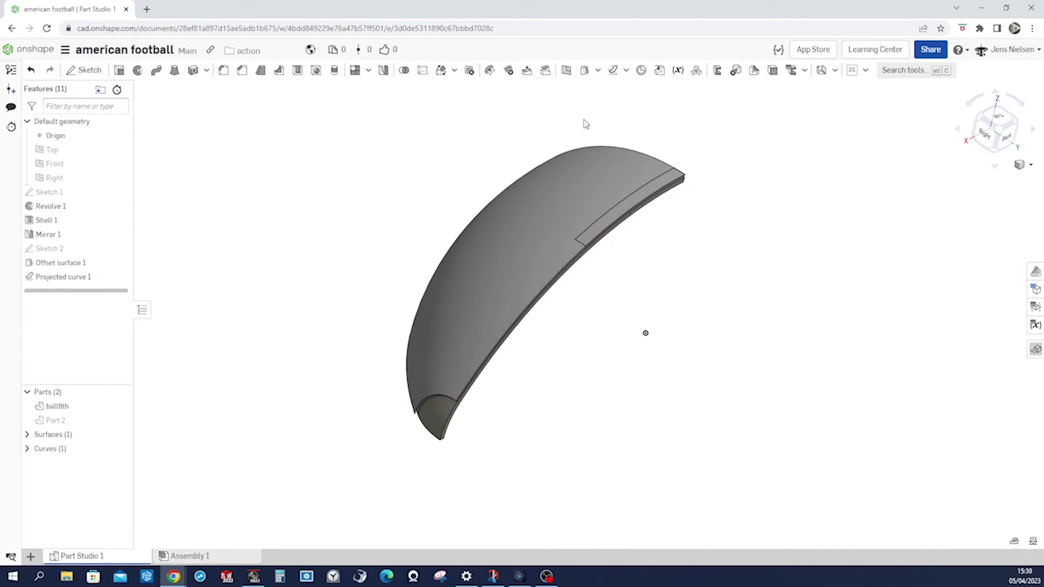
# Delete the offset surface face, leaving the projected curve on the shell
pyautogui.click(508, 70)
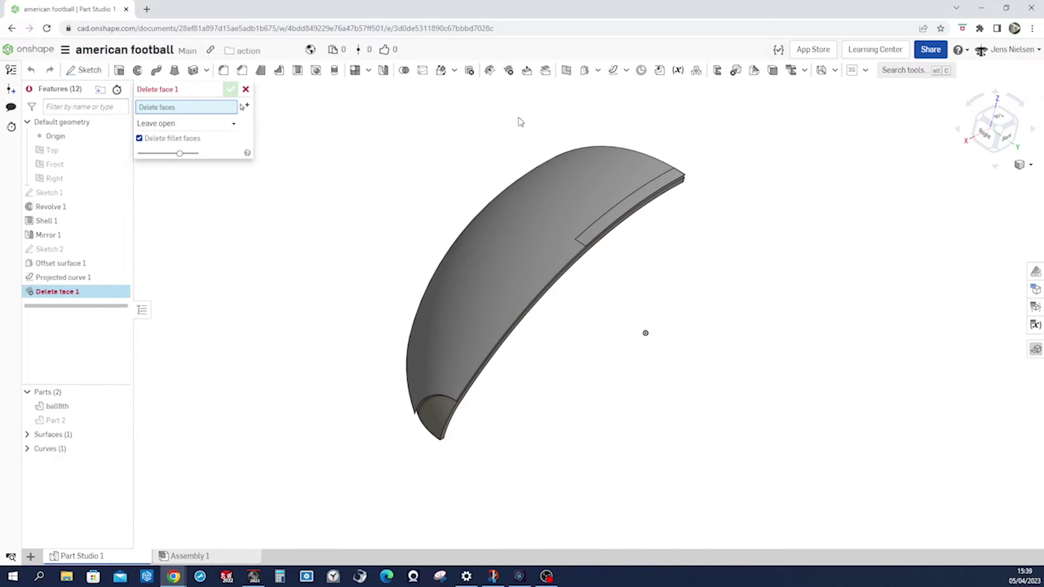
pyautogui.click(551, 194)
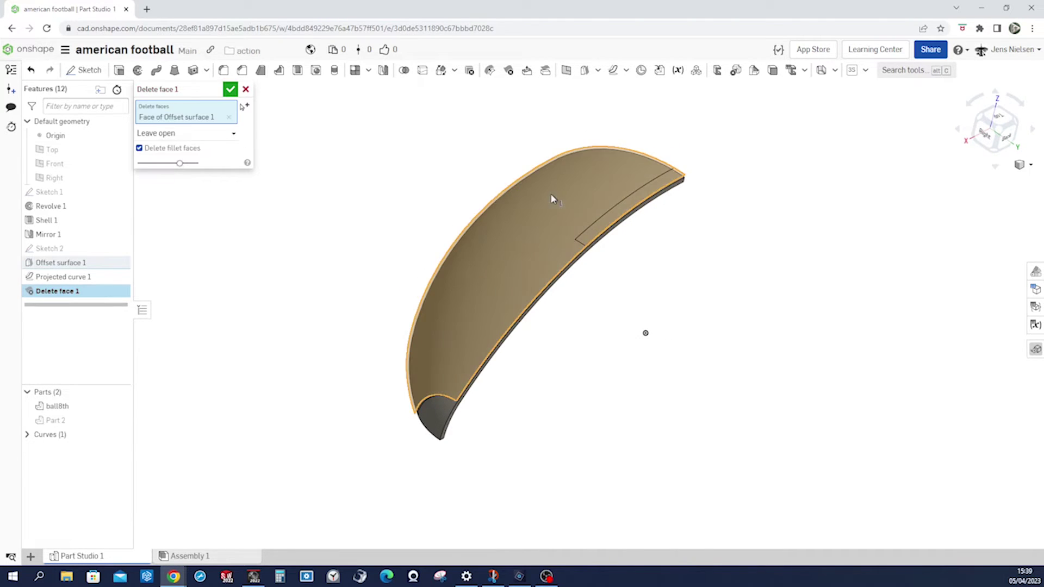
pyautogui.click(230, 89)
pyautogui.moveTo(785, 168); pyautogui.dragTo(708, 105, button='right')
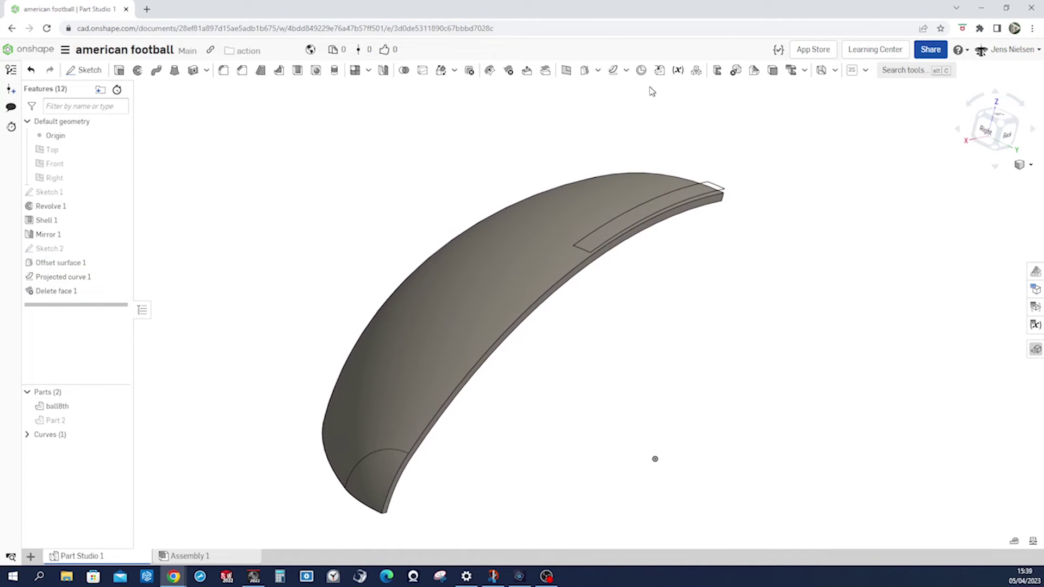
# Create a fill surface bounded by the projected stripe curve
pyautogui.click(625, 76)
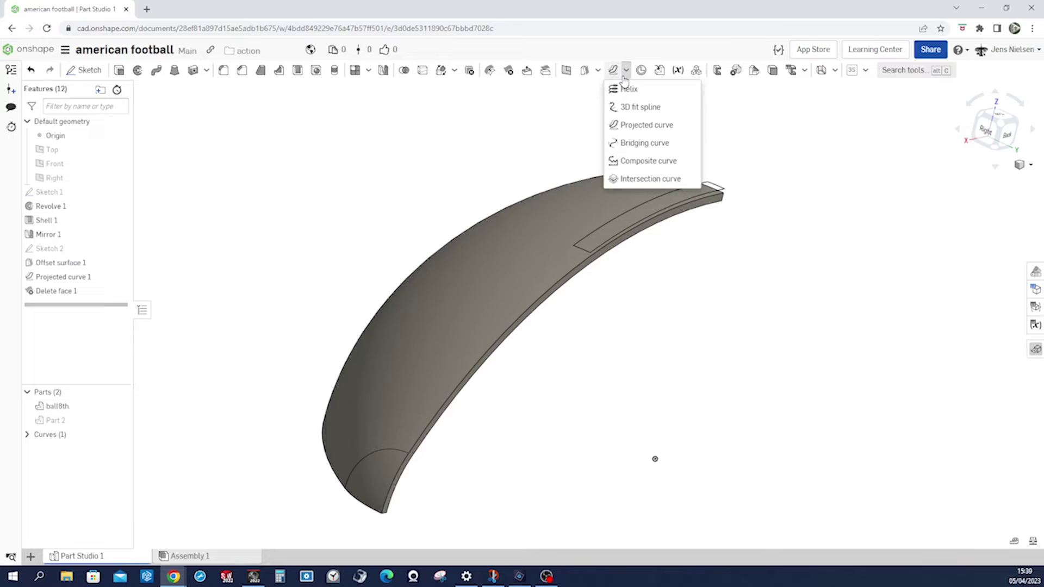
pyautogui.click(597, 70)
pyautogui.click(600, 122)
pyautogui.scroll(3, 693, 145)
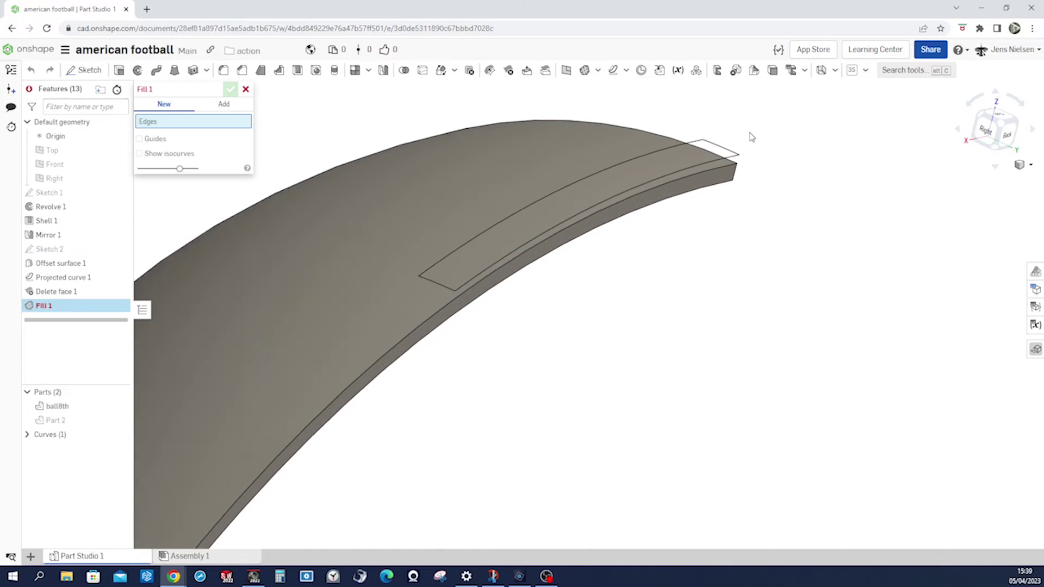
pyautogui.click(723, 167)
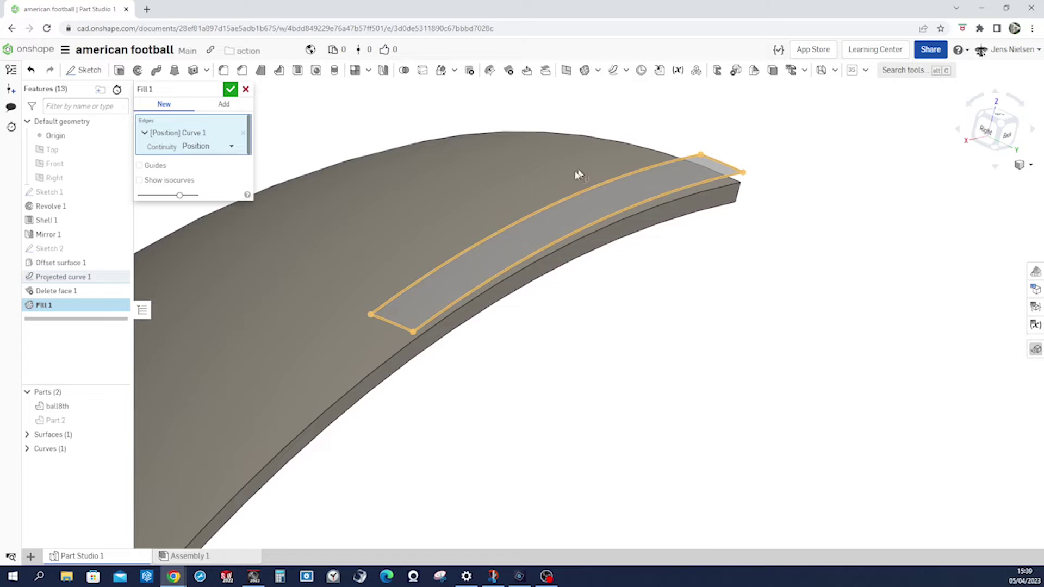
pyautogui.scroll(-3, 653, 126)
pyautogui.moveTo(625, 131); pyautogui.dragTo(612, 165, button='right')
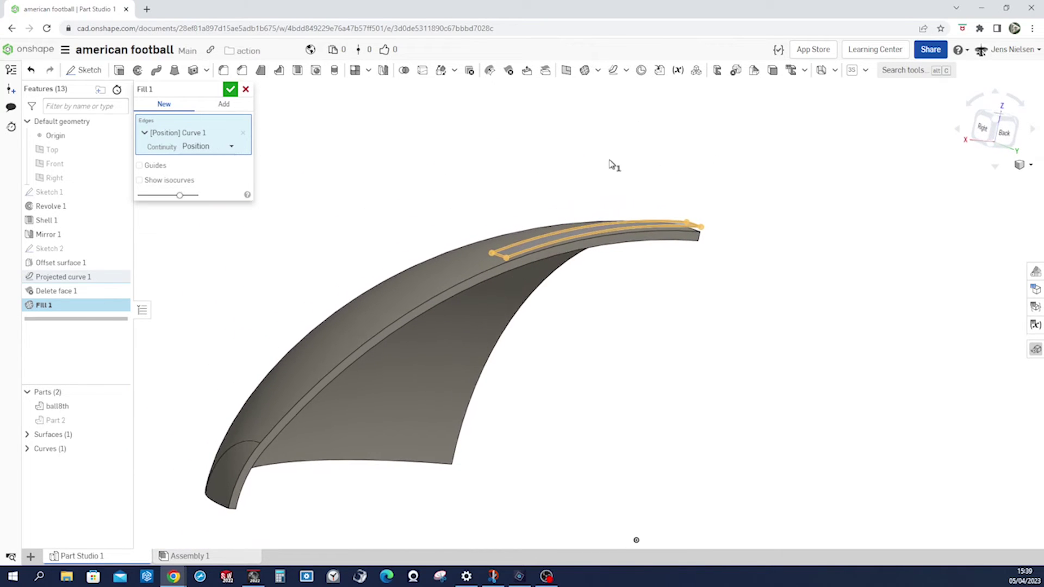
pyautogui.click(230, 90)
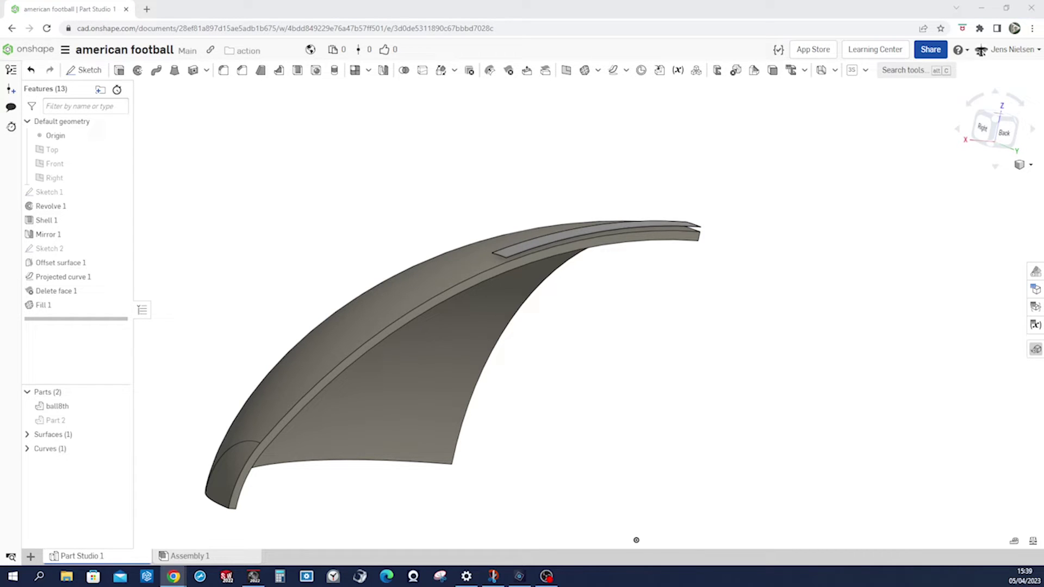
pyautogui.click(193, 70)
# Thicken the Fill 1 face with a reduced thickness into a thin stripe part
pyautogui.moveTo(547, 163); pyautogui.dragTo(599, 186, button='right')
pyautogui.click(596, 180)
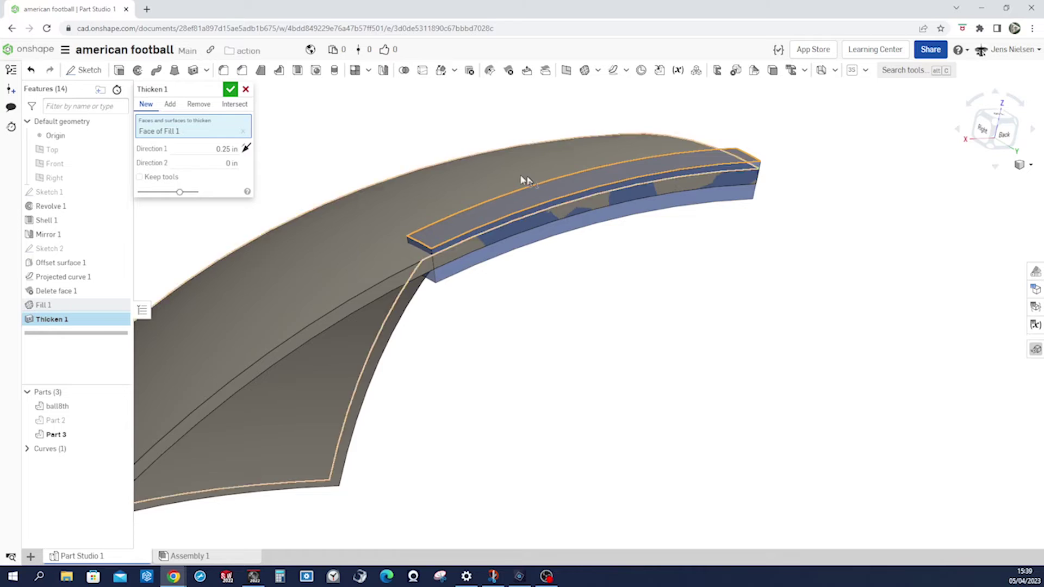
pyautogui.scroll(-1, 379, 145)
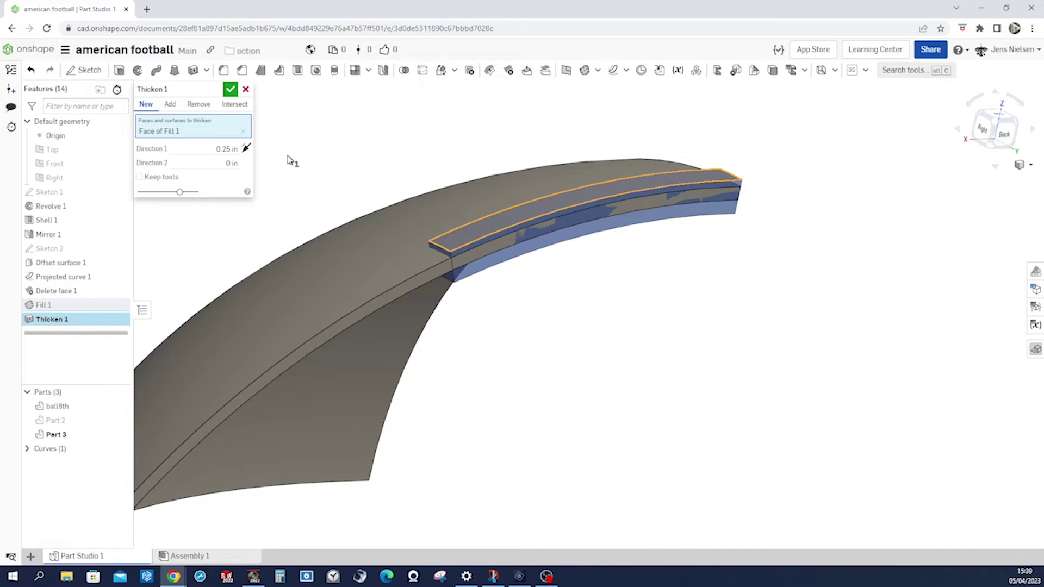
pyautogui.click(228, 149)
pyautogui.press('BackSpace')
pyautogui.click(231, 90)
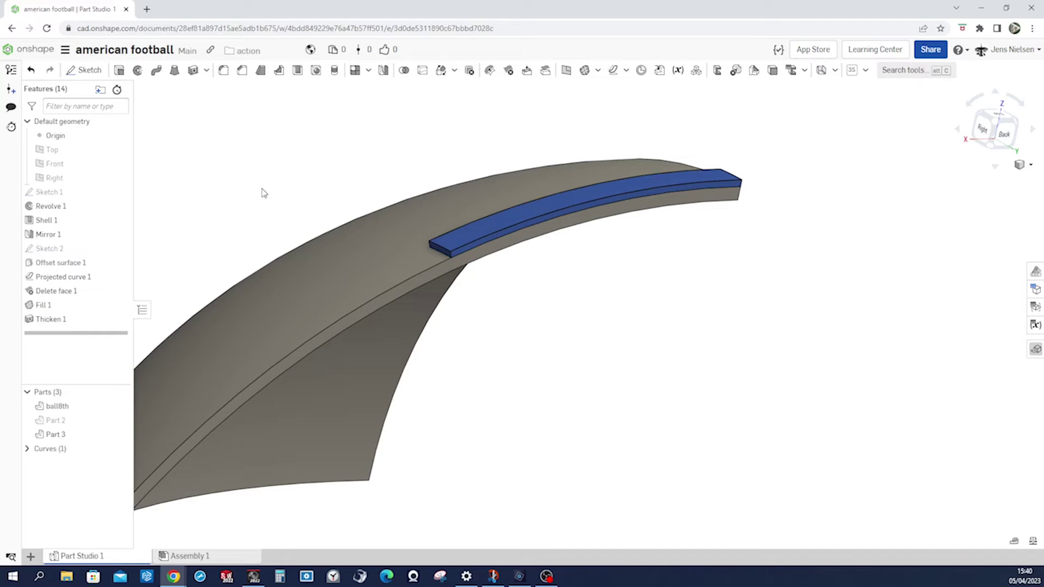
pyautogui.moveTo(247, 208); pyautogui.dragTo(210, 228, button='right')
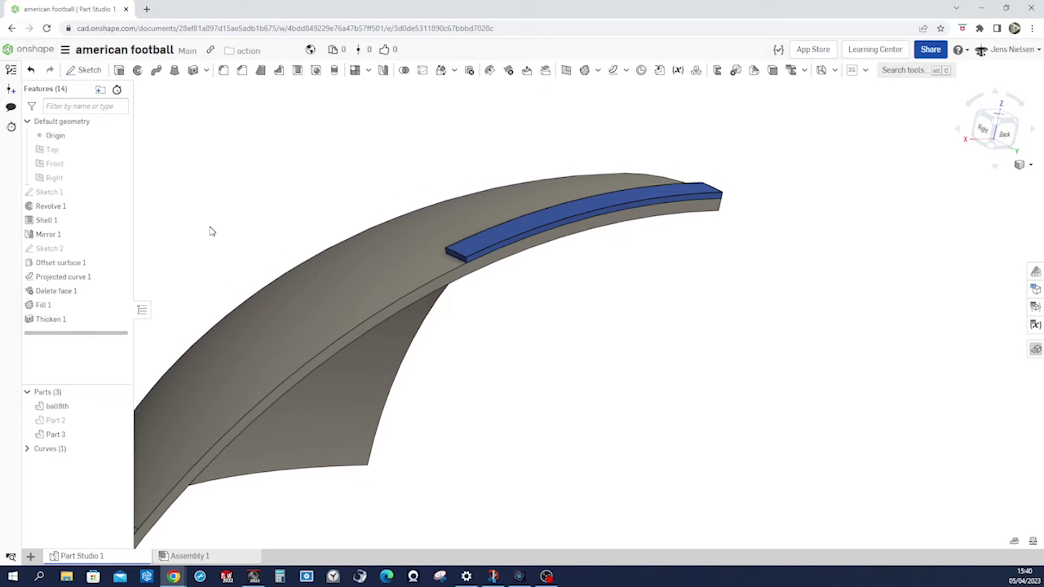
# Rename Part 3 to 'stripe'
pyautogui.click(69, 441)
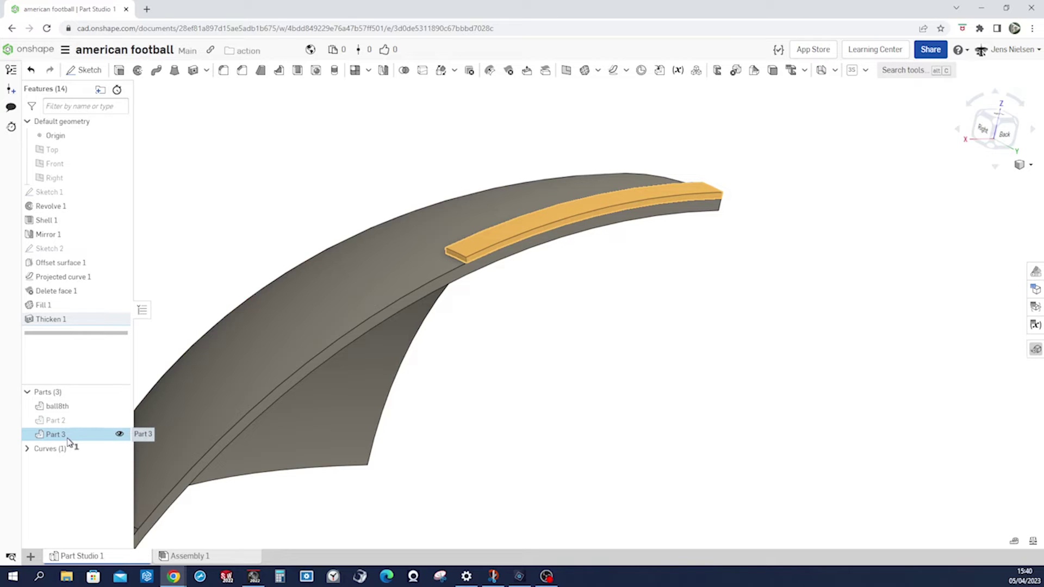
pyautogui.rightClick(69, 442)
pyautogui.click(117, 259)
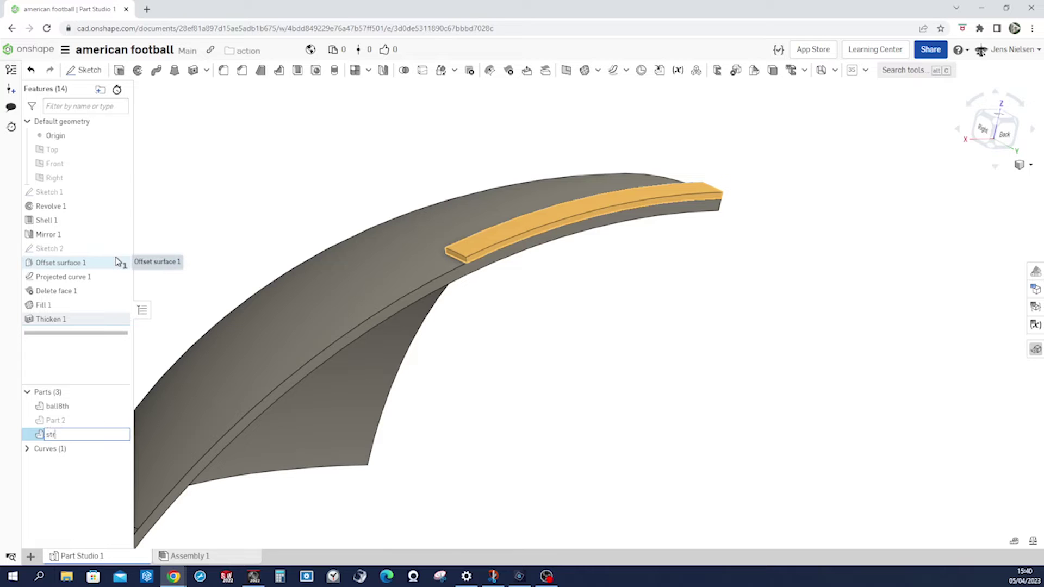
pyautogui.click(234, 254)
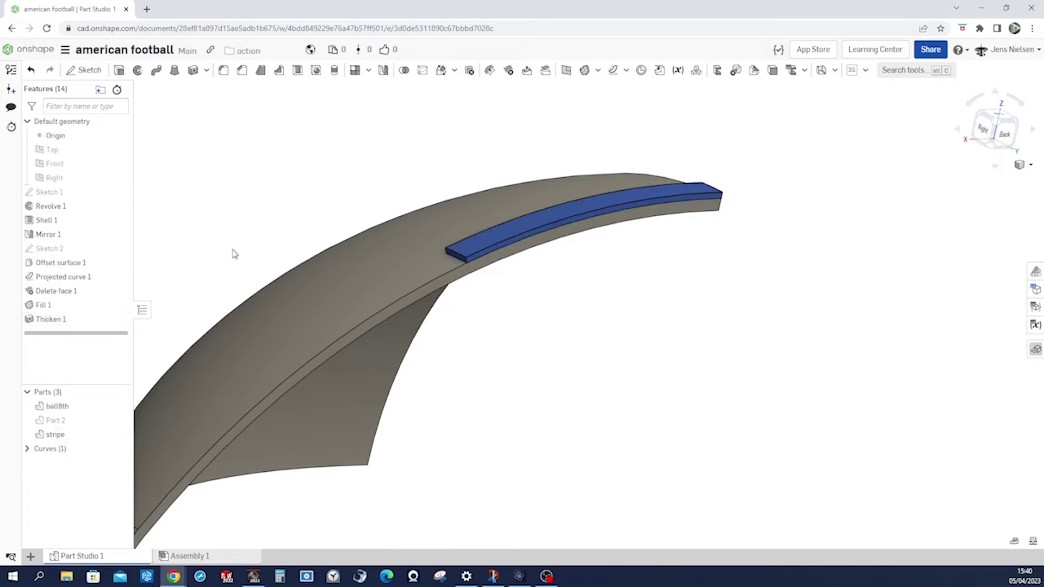
# Give the stripe part a light grey #EAEAEA appearance
pyautogui.rightClick(62, 437)
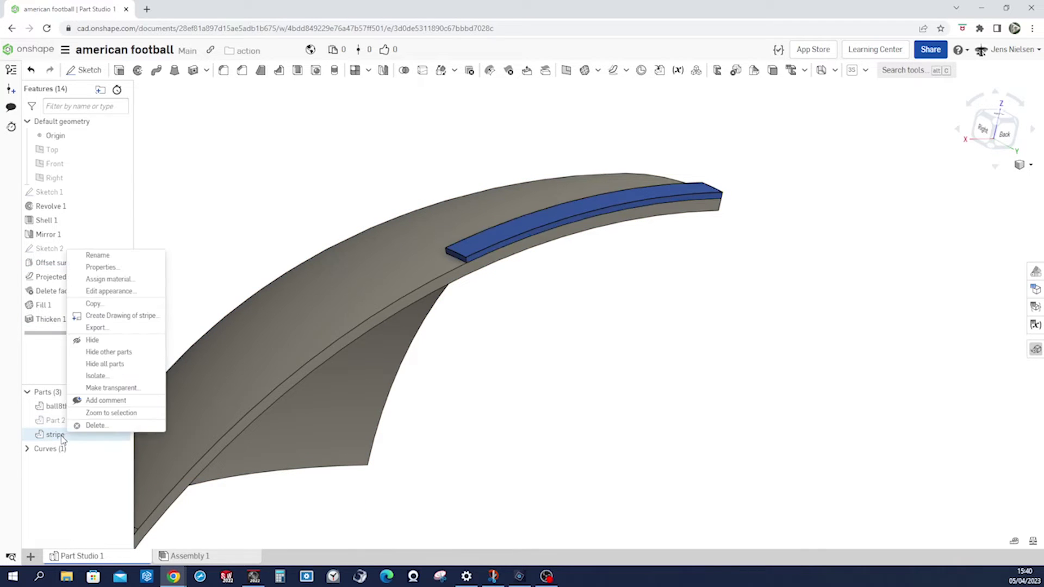
pyautogui.click(119, 292)
pyautogui.click(202, 369)
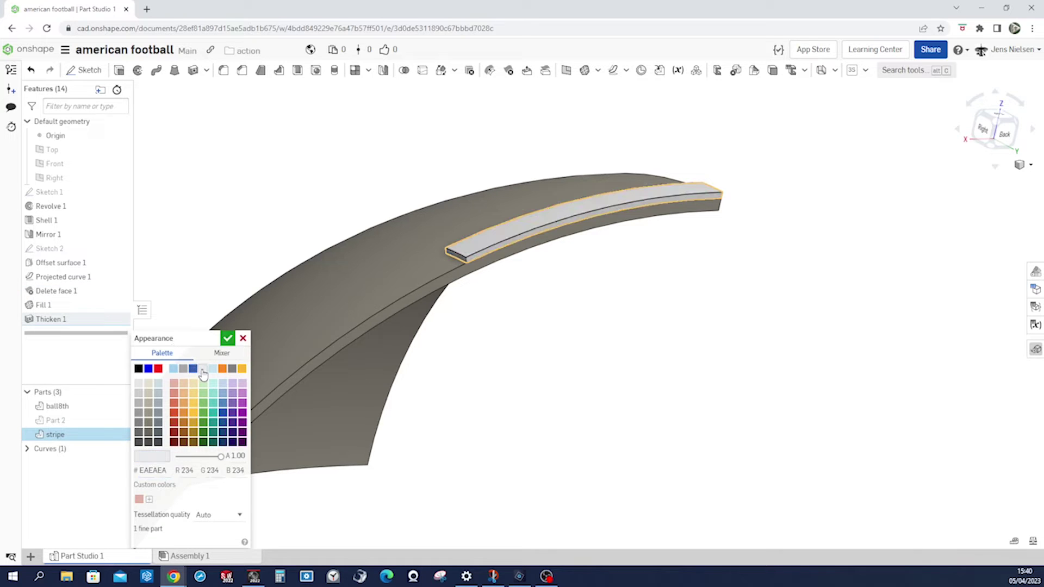
pyautogui.click(228, 340)
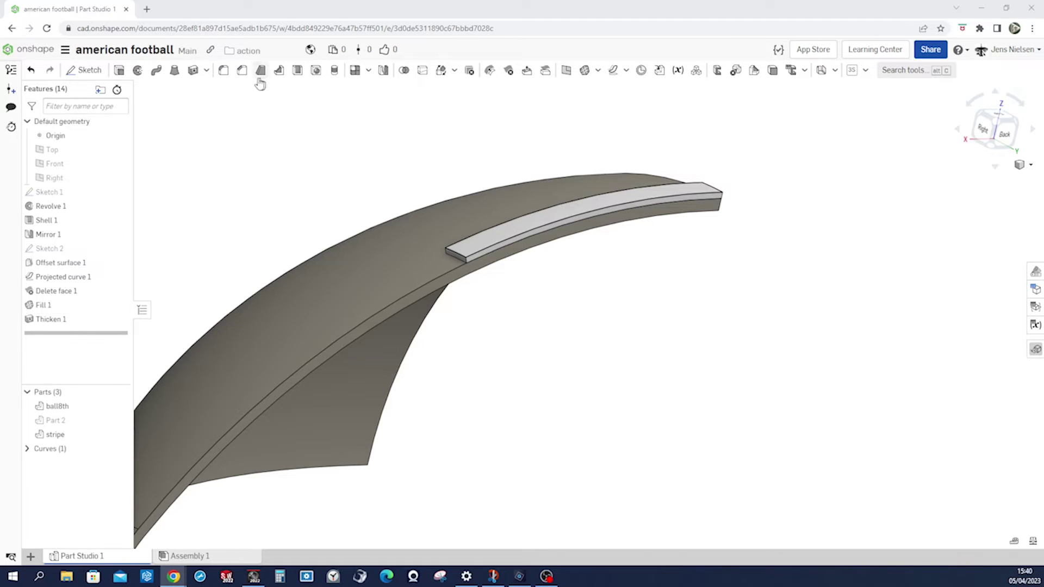
# Start a fillet with ball8th hidden and select four long edges of the stripe
pyautogui.click(224, 70)
pyautogui.scroll(3, 434, 137)
pyautogui.scroll(2, 433, 137)
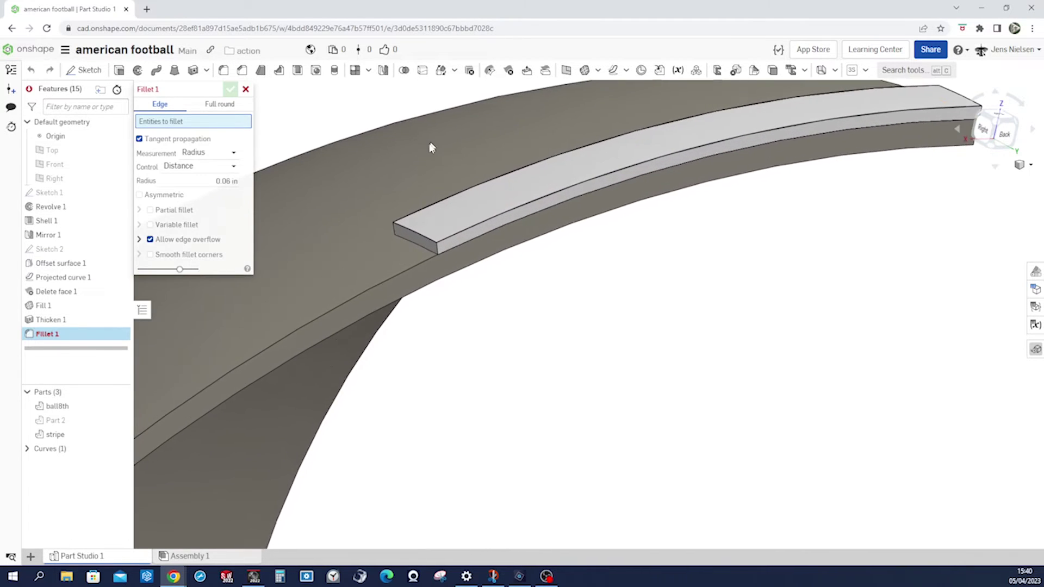
pyautogui.click(119, 406)
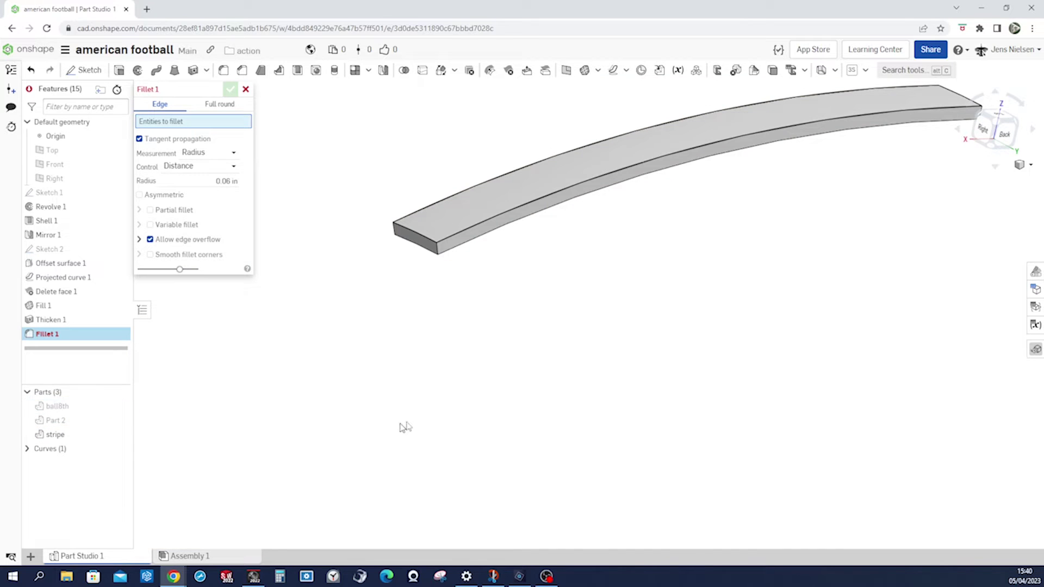
pyautogui.click(454, 247)
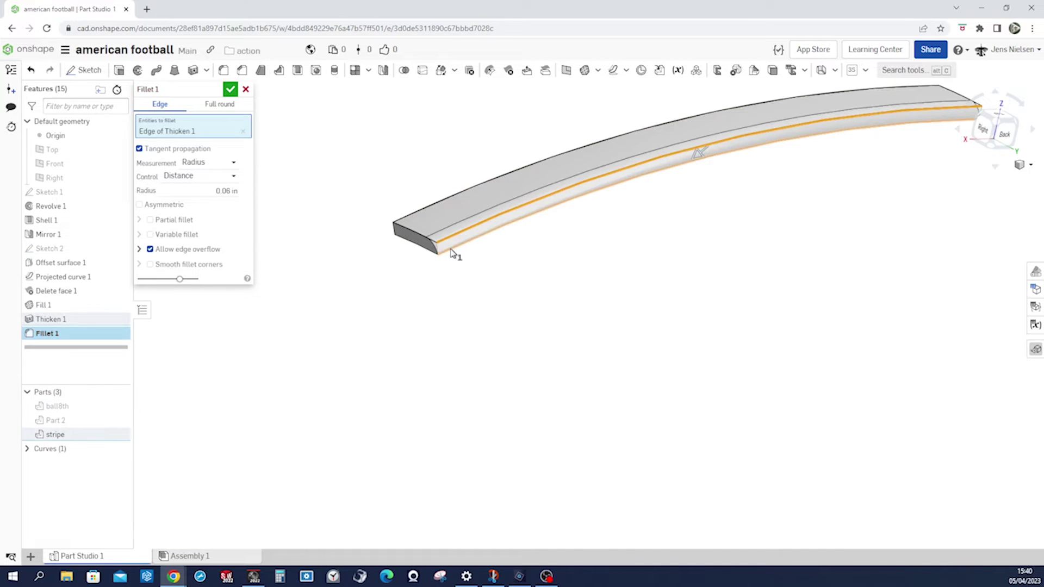
pyautogui.click(454, 254)
pyautogui.click(407, 218)
pyautogui.moveTo(401, 254); pyautogui.dragTo(429, 195, button='right')
pyautogui.click(429, 195)
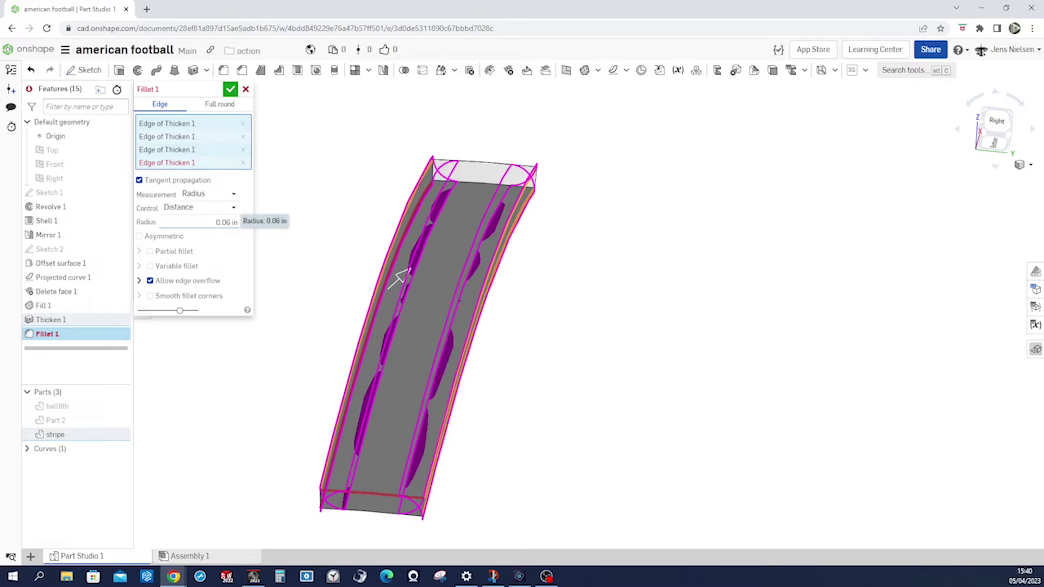
# Set the fillet radius to 0.01 in, replace the fourth edge, and confirm Fillet 1
pyautogui.click(229, 221)
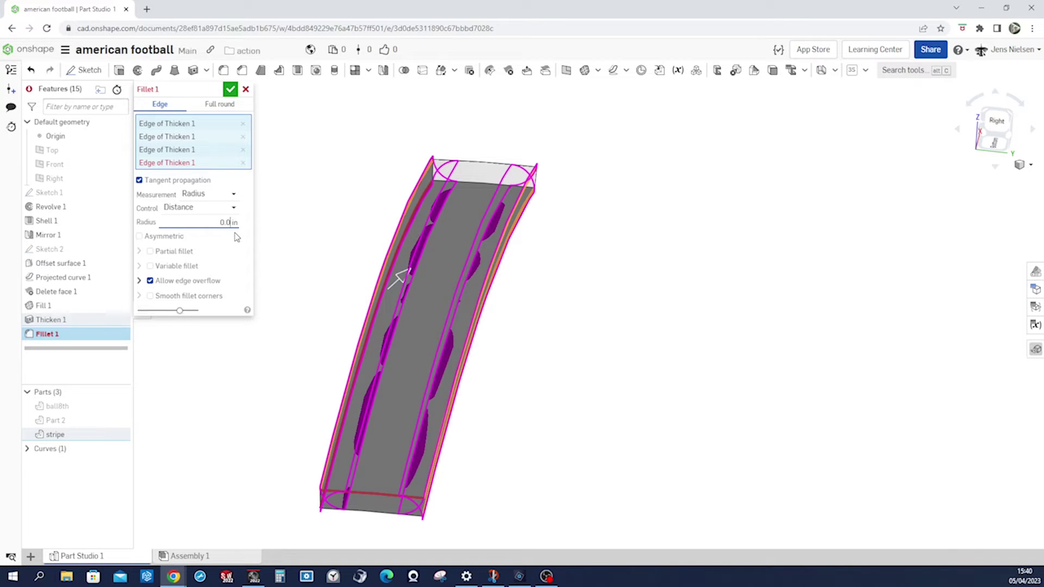
pyautogui.click(243, 163)
pyautogui.moveTo(322, 224); pyautogui.dragTo(412, 207, button='right')
pyautogui.click(412, 202)
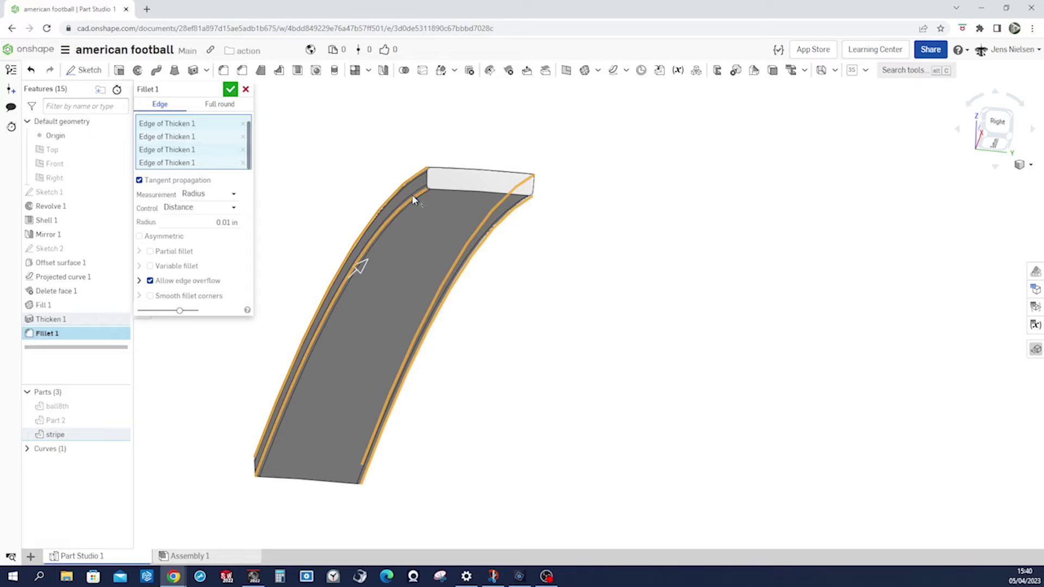
pyautogui.moveTo(555, 303); pyautogui.dragTo(376, 227, button='right')
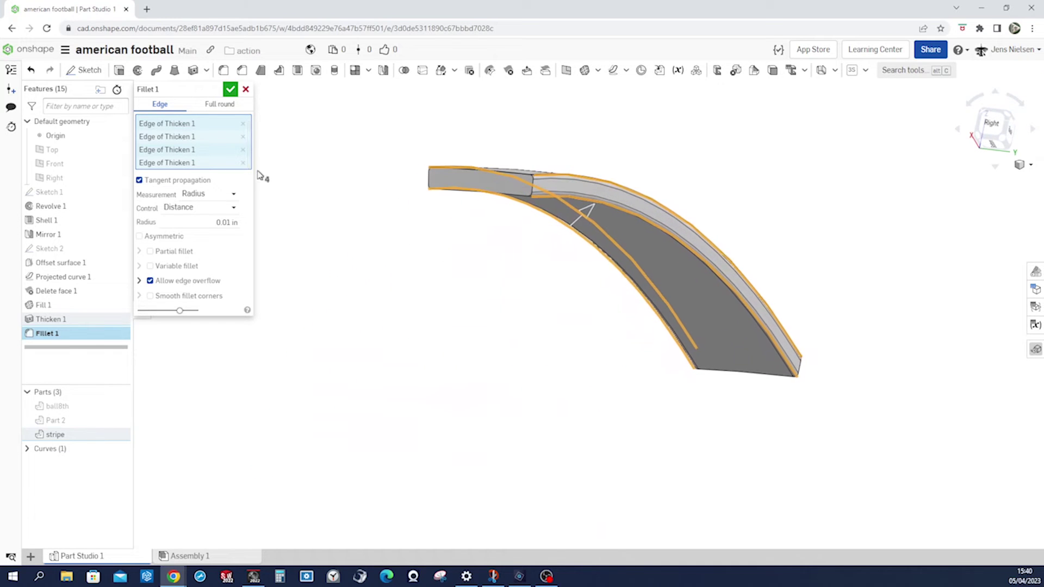
pyautogui.click(230, 88)
pyautogui.moveTo(306, 222); pyautogui.dragTo(610, 309, button='right')
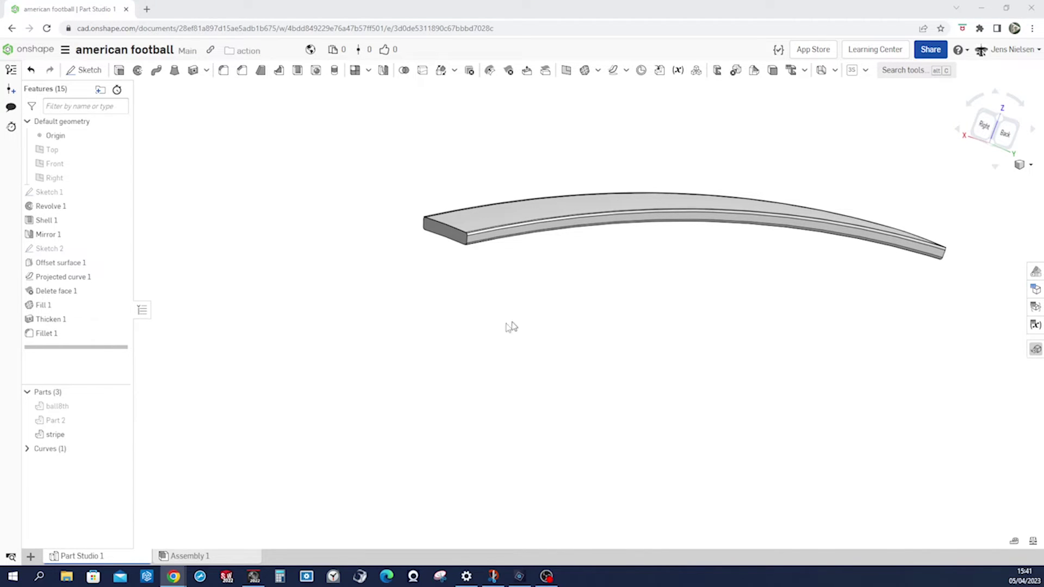
# Show the ball8th part and Sketch 2 again
pyautogui.click(119, 408)
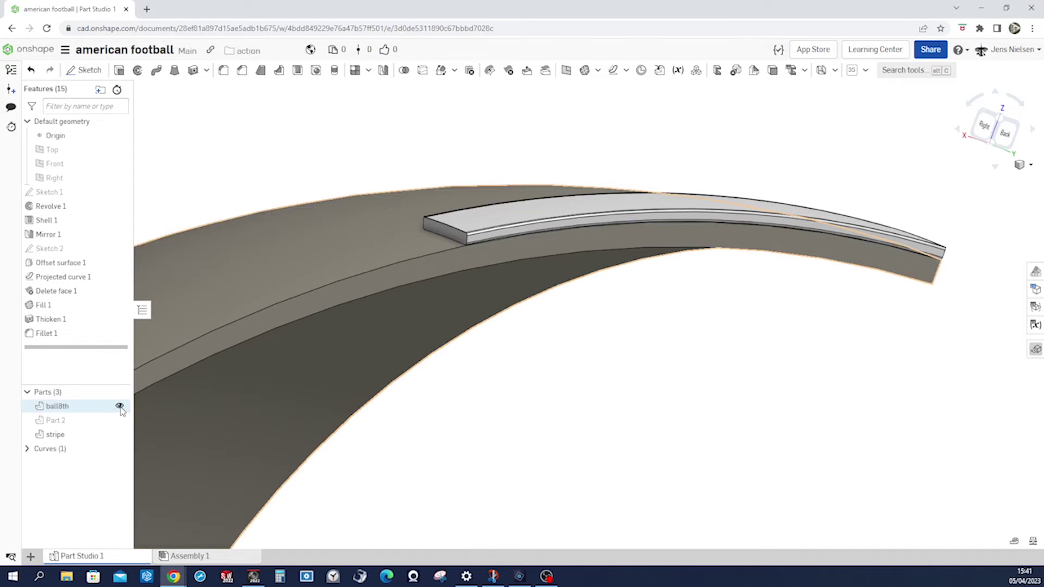
pyautogui.scroll(-5, 556, 413)
pyautogui.moveTo(561, 412); pyautogui.dragTo(518, 401, button='right')
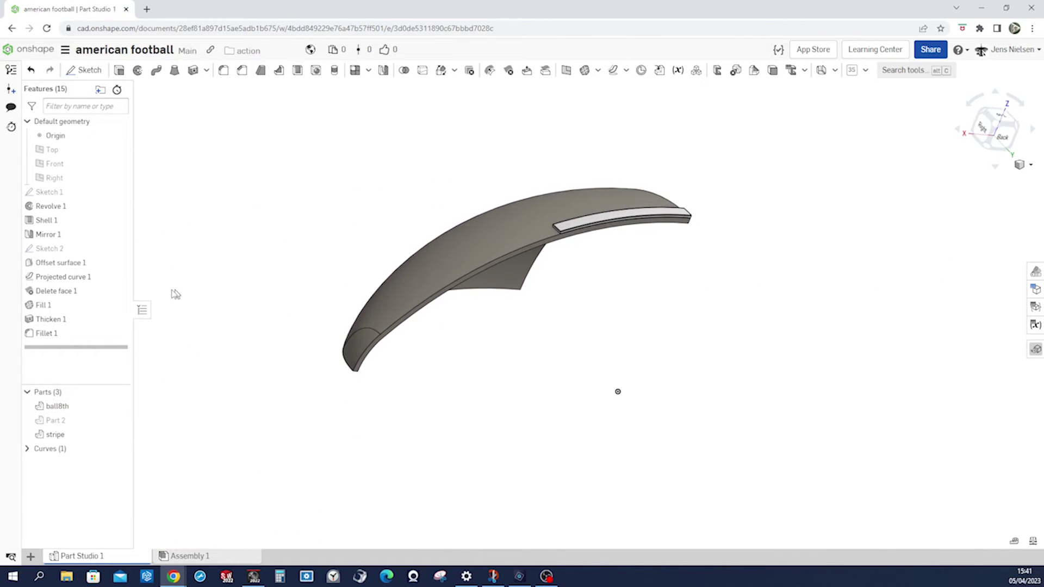
pyautogui.click(120, 248)
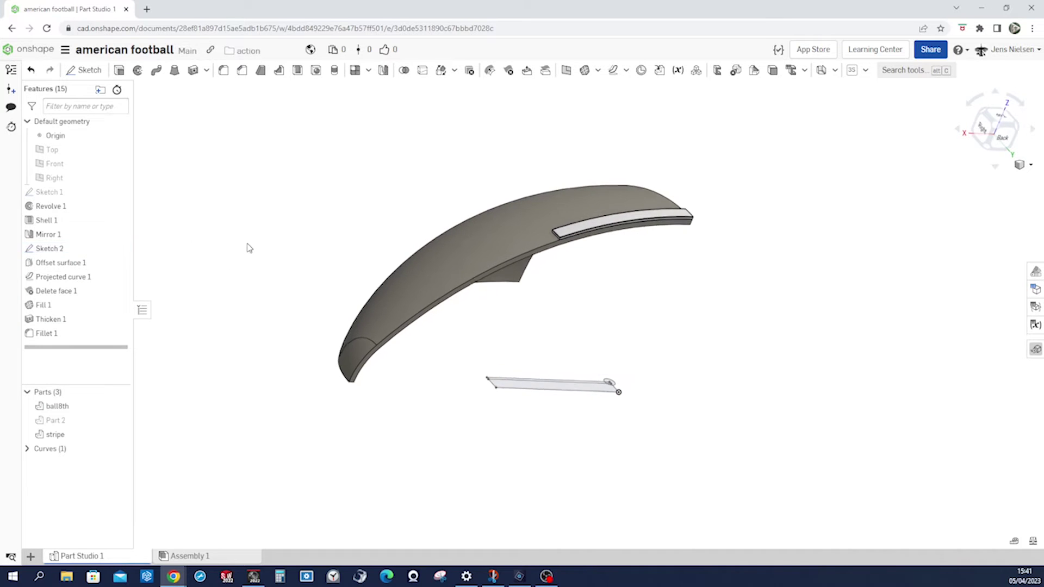
pyautogui.moveTo(247, 243); pyautogui.dragTo(273, 220, button='right')
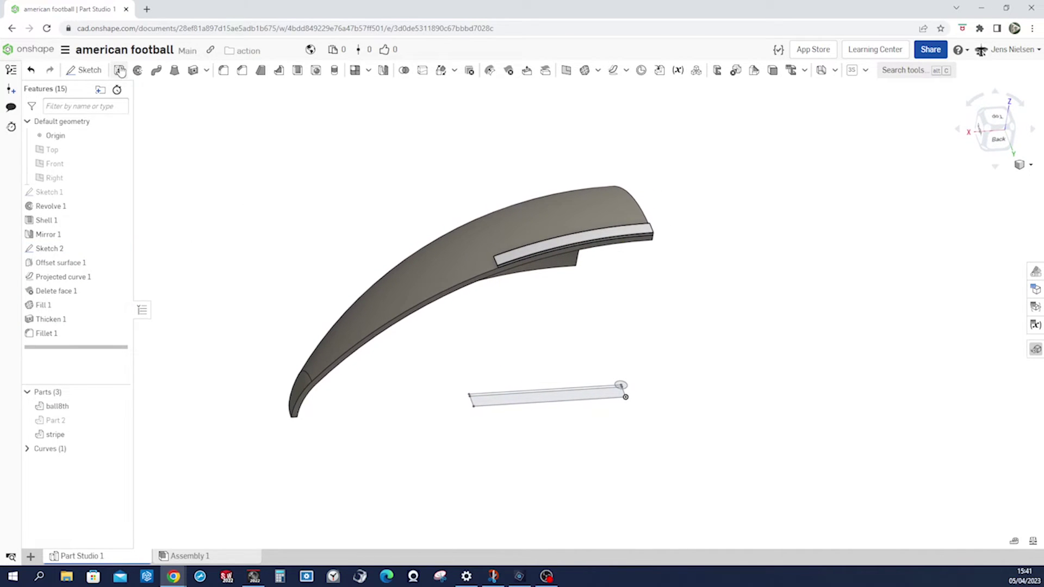
# Extrude the two Sketch 2 circle regions as a Remove cut
pyautogui.click(120, 70)
pyautogui.scroll(-5, 683, 384)
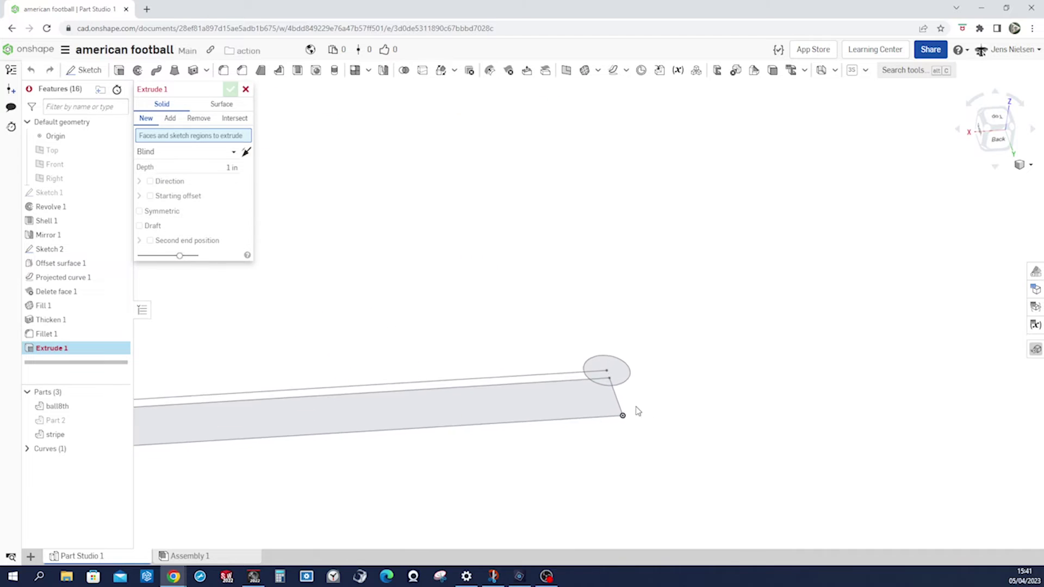
pyautogui.scroll(-2, 642, 397)
pyautogui.click(650, 388)
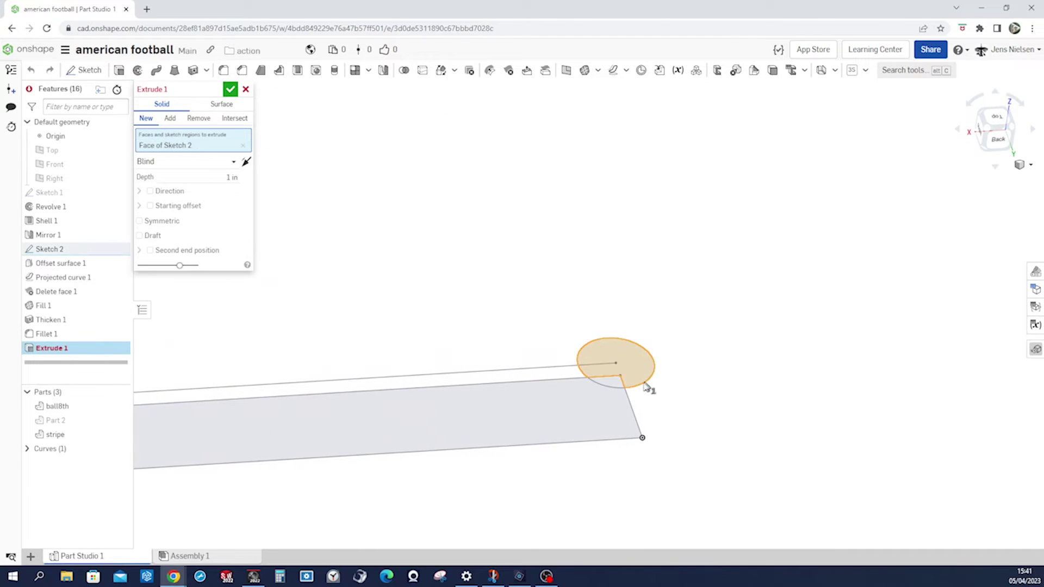
pyautogui.click(616, 388)
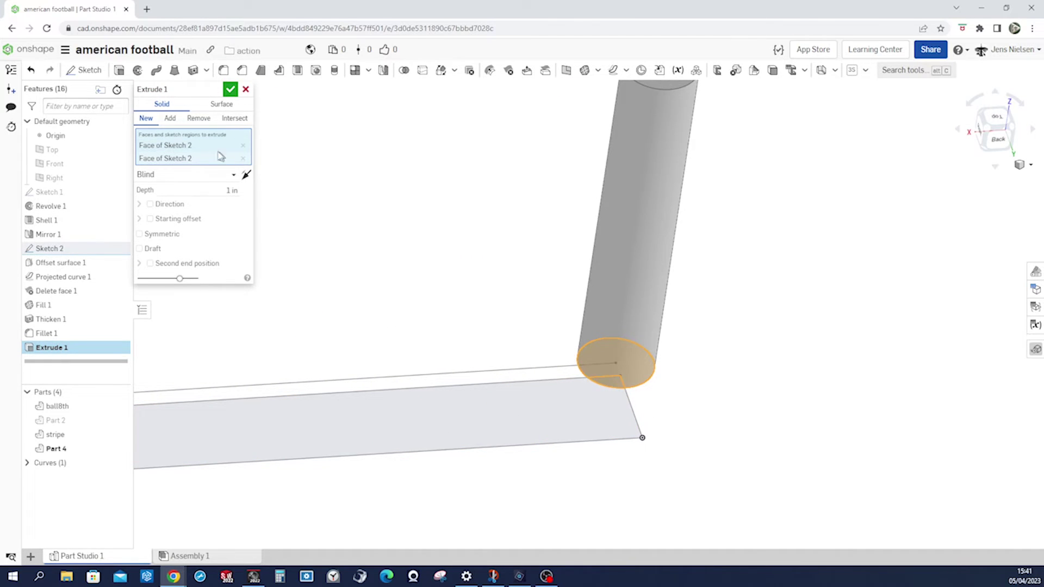
pyautogui.click(199, 118)
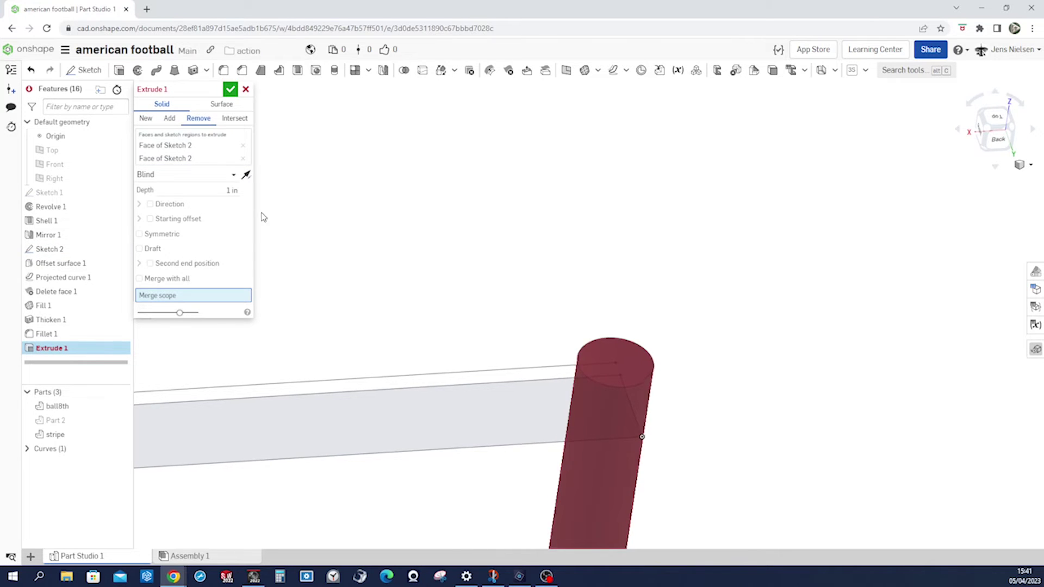
# Make the cut Through all into ball8th, flip its direction, and finish Extrude 1
pyautogui.scroll(2, 266, 229)
pyautogui.scroll(2, 274, 247)
pyautogui.click(234, 175)
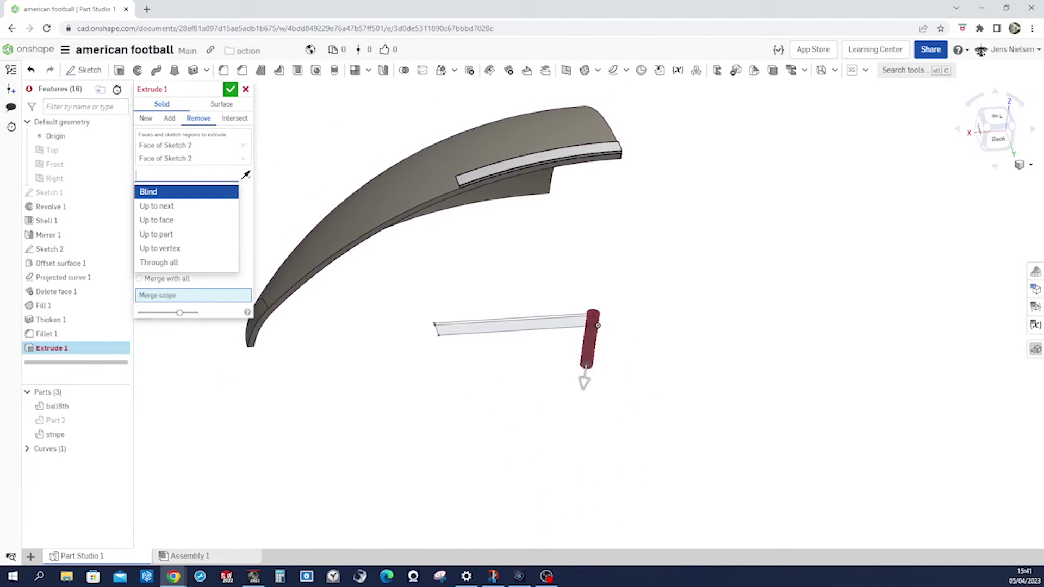
pyautogui.click(187, 263)
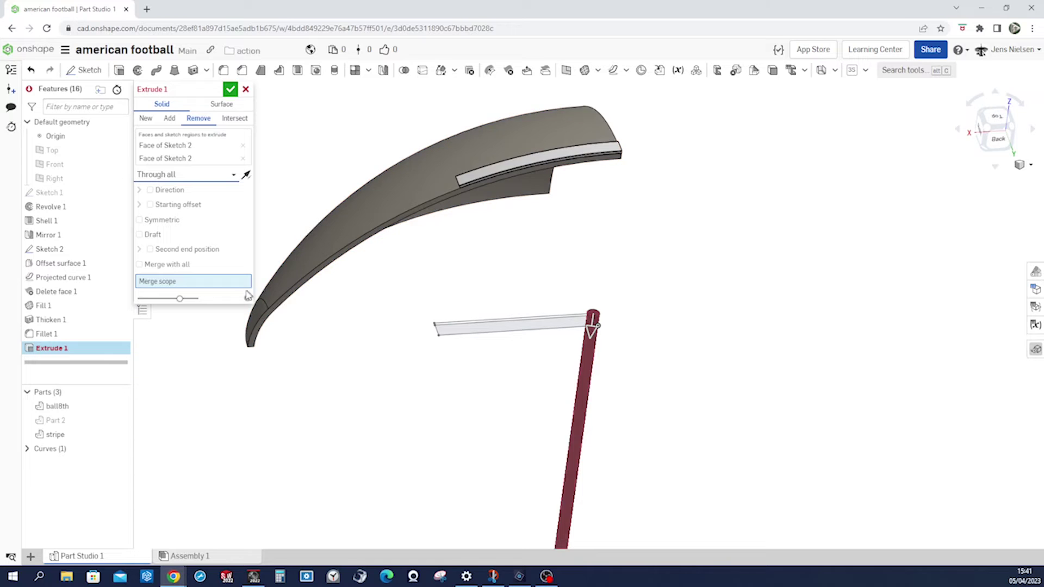
pyautogui.click(414, 197)
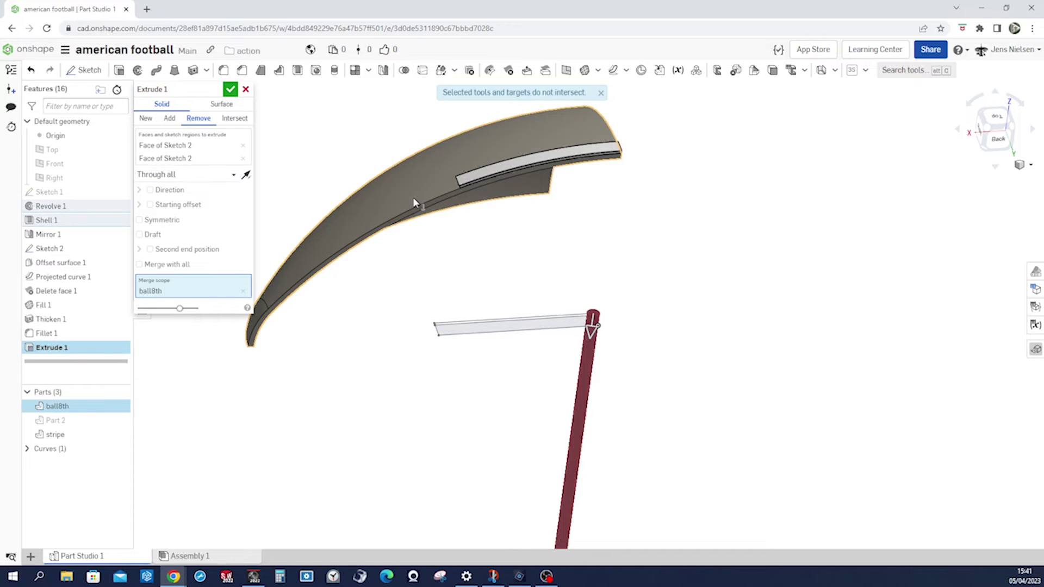
pyautogui.click(246, 176)
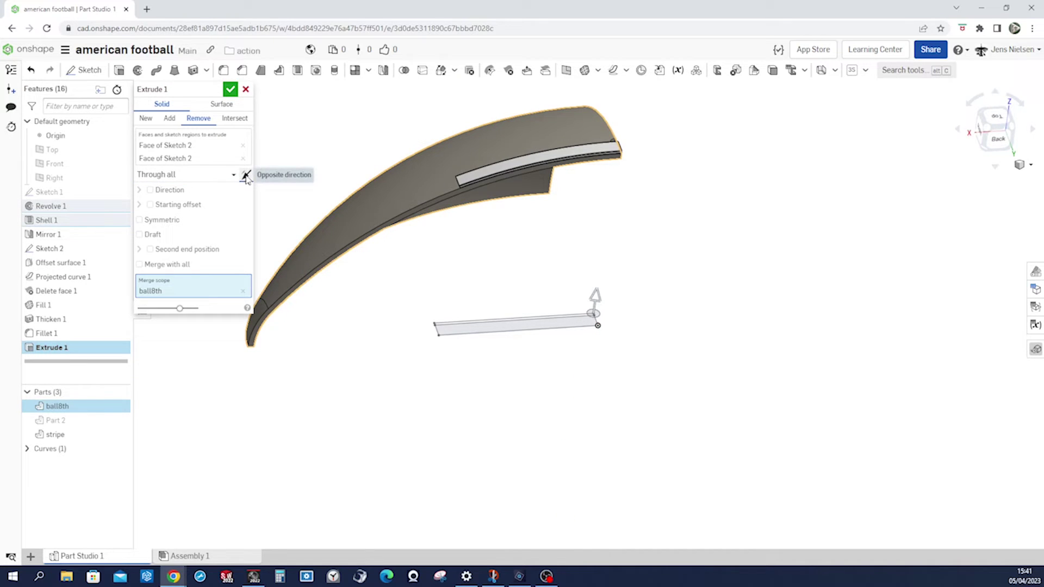
pyautogui.click(231, 91)
pyautogui.moveTo(852, 278); pyautogui.dragTo(853, 251, button='right')
pyautogui.hotkey('shift', '7')
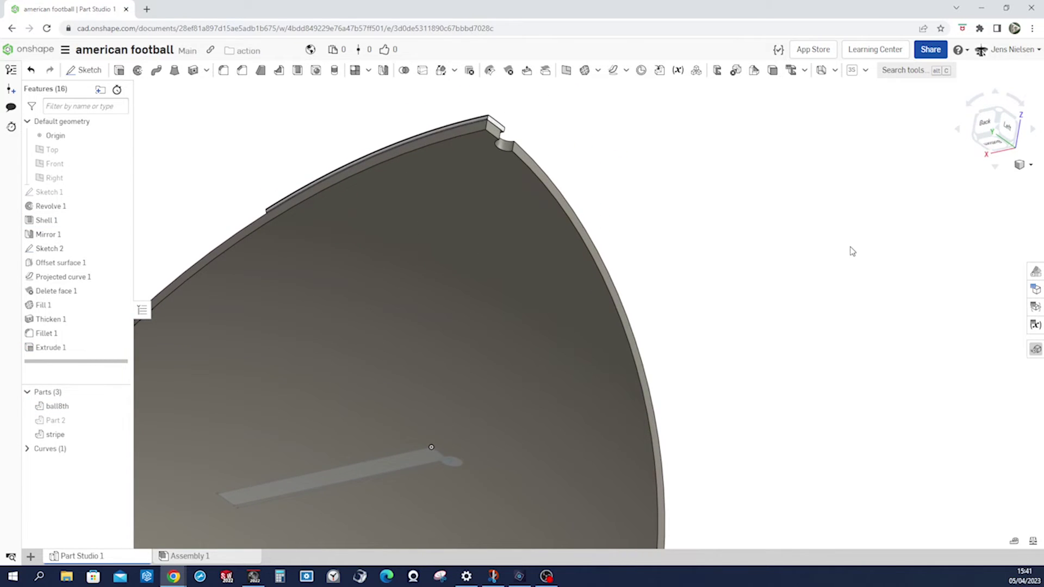
pyautogui.hotkey('shift', '7')
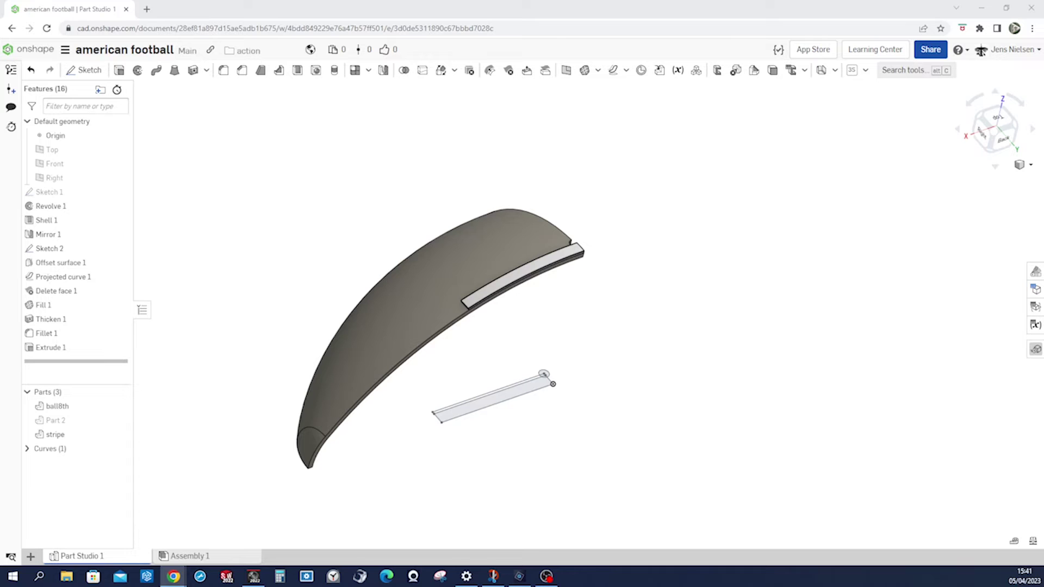
pyautogui.click(769, 351)
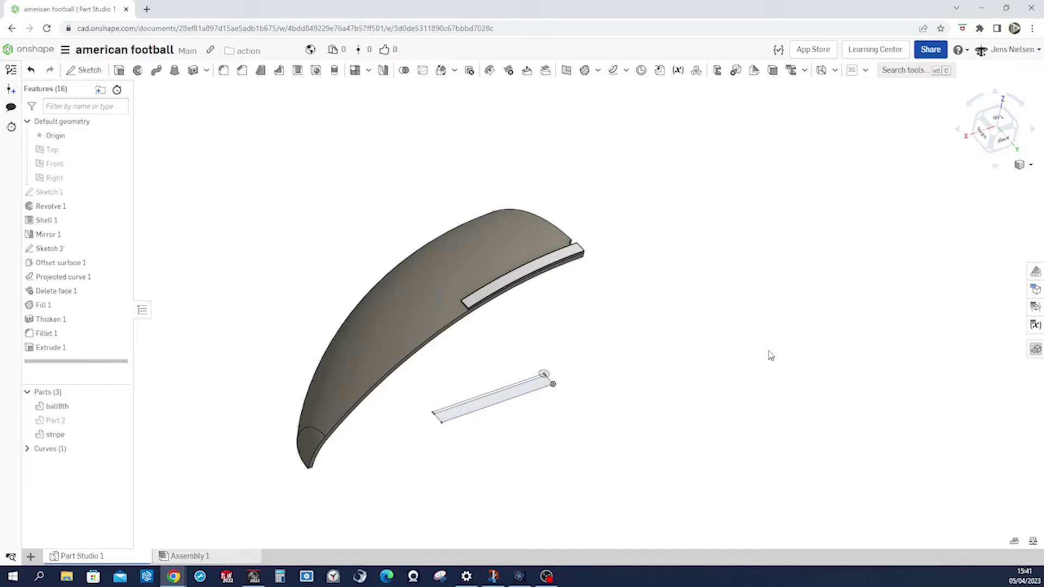
pyautogui.moveTo(640, 290); pyautogui.dragTo(328, 208, button='right')
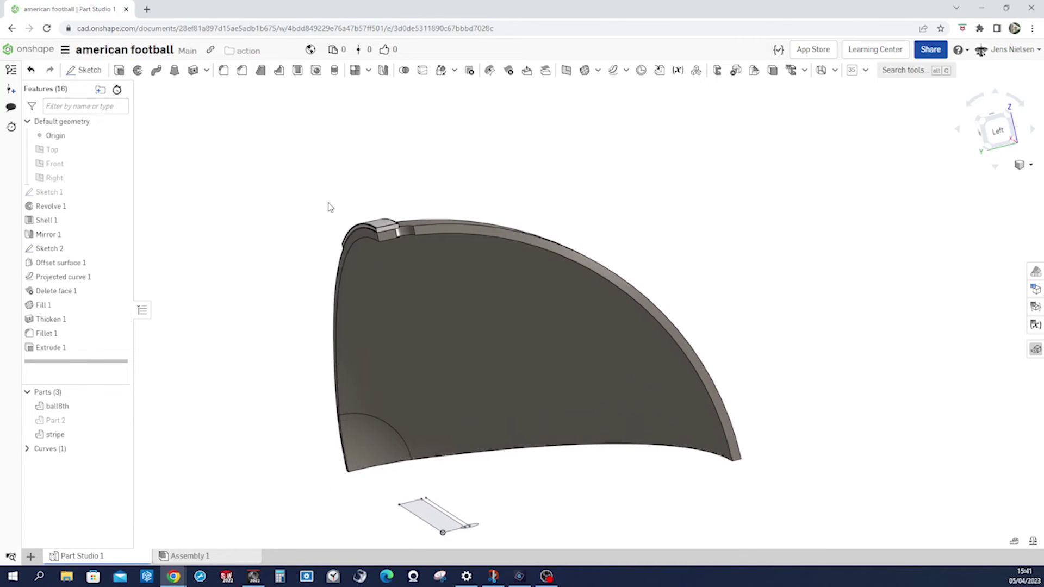
pyautogui.click(78, 181)
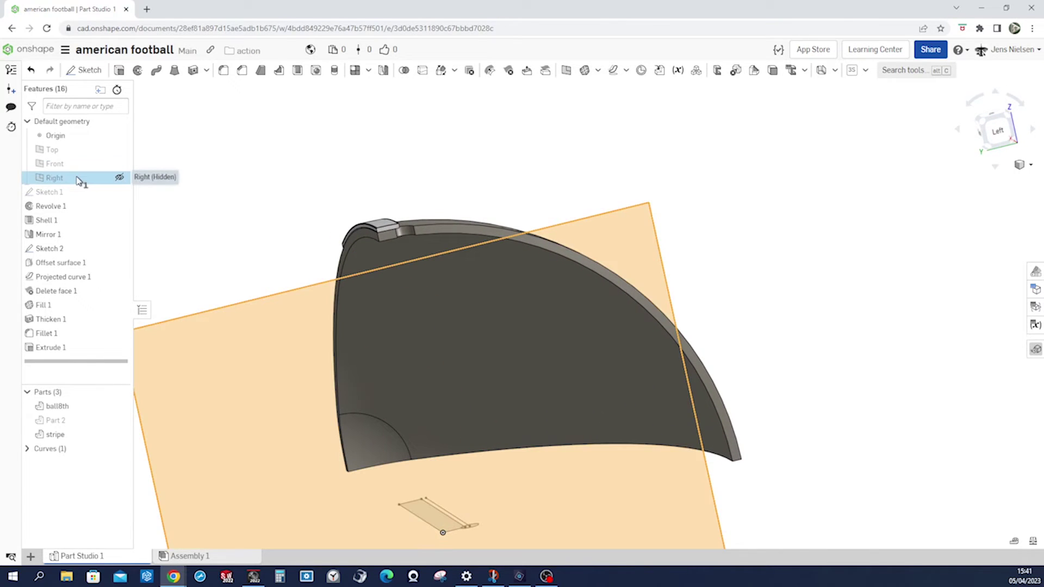
# Open Sketch 3 on the Right plane, zoom in from the Left view, and activate Use (U)
pyautogui.press('s')
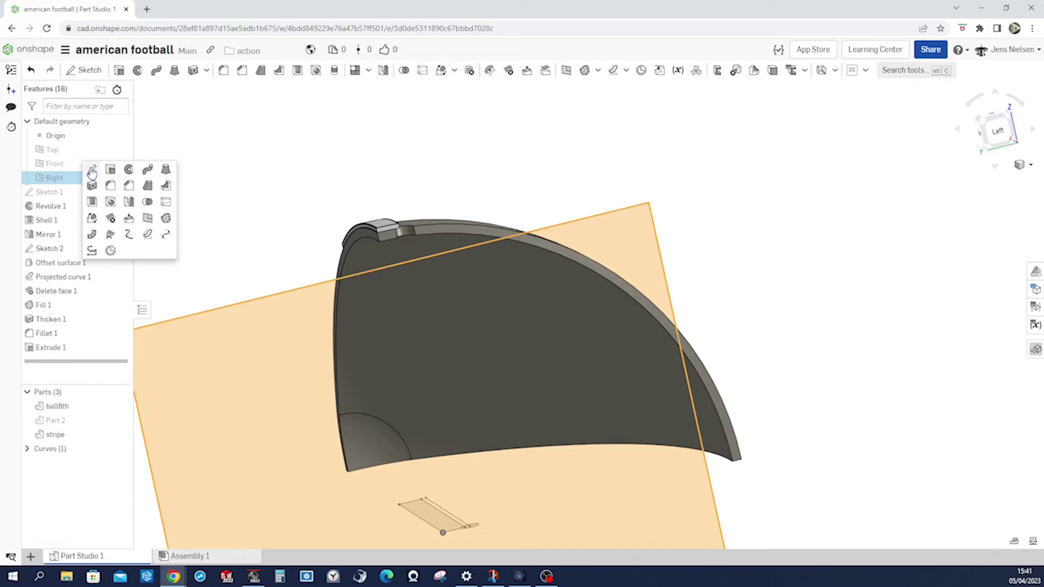
pyautogui.click(91, 171)
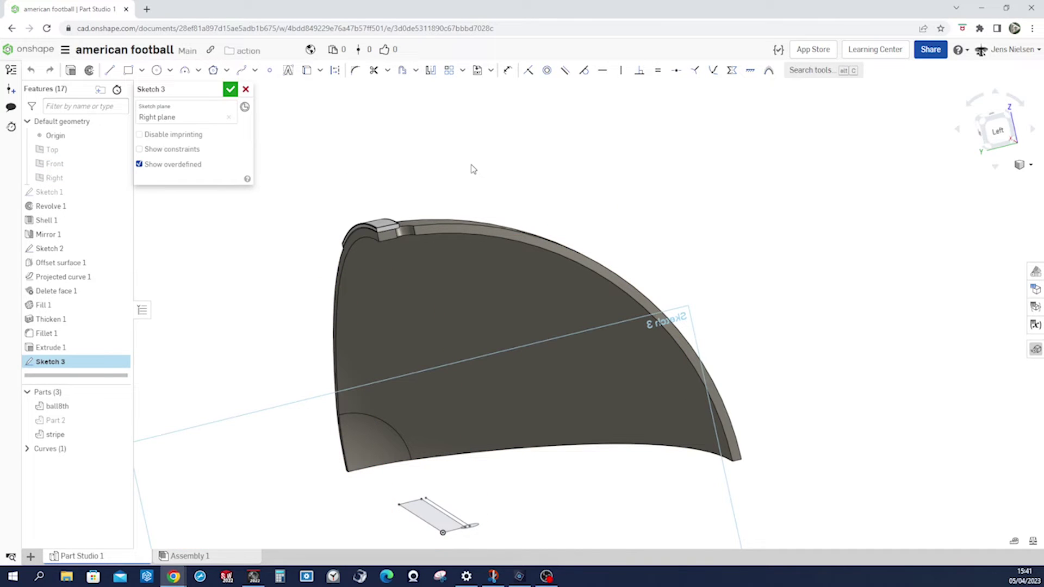
pyautogui.press('n')
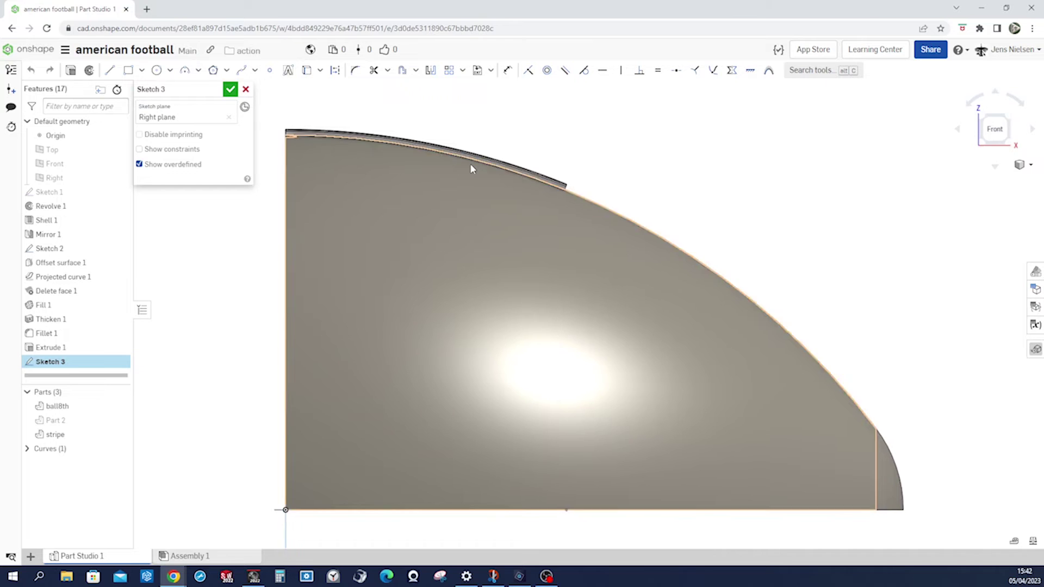
pyautogui.scroll(3, 658, 185)
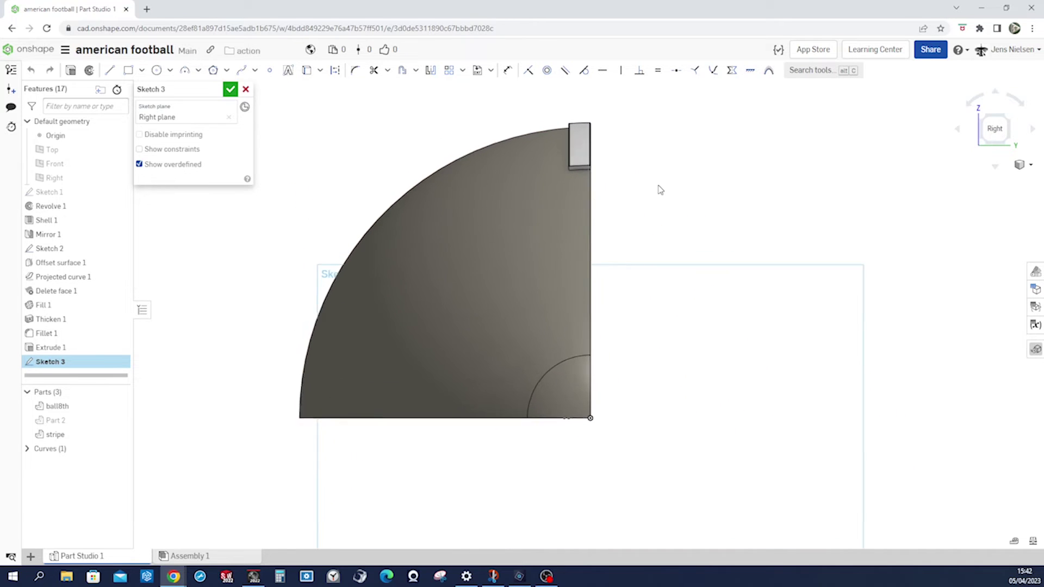
pyautogui.scroll(-2, 660, 188)
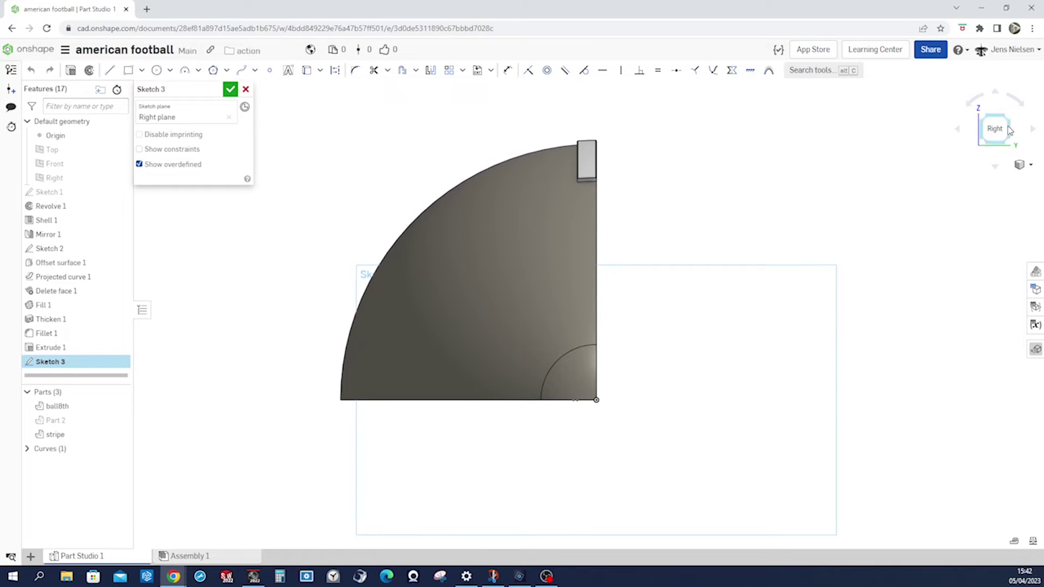
pyautogui.moveTo(1005, 149); pyautogui.dragTo(926, 151)
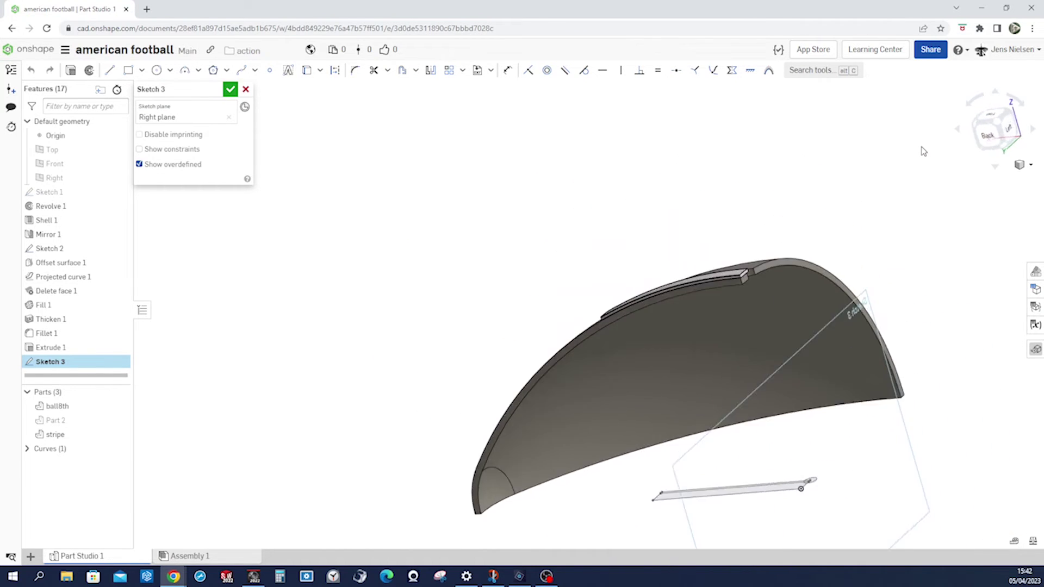
pyautogui.click(999, 135)
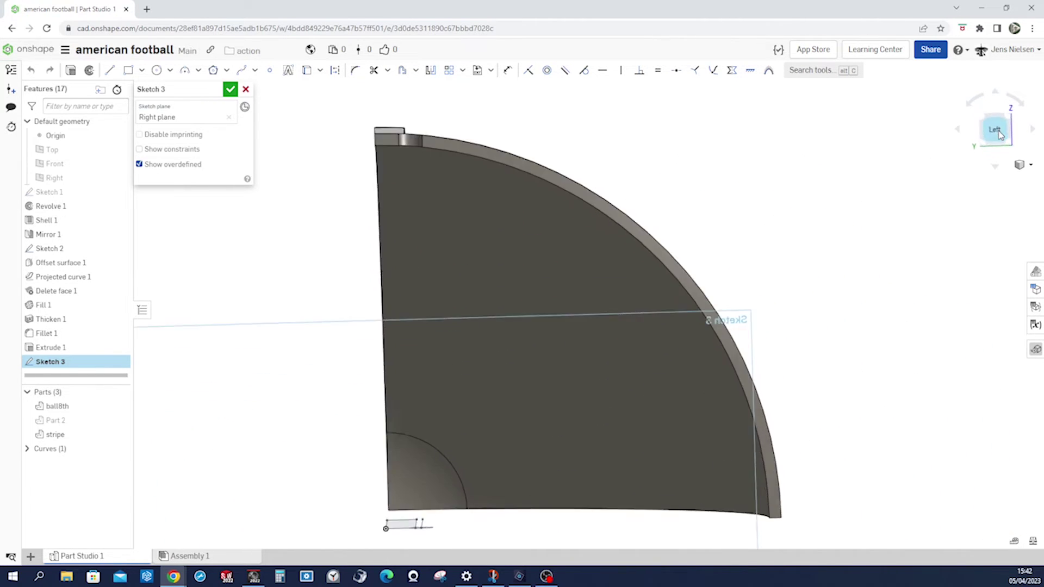
pyautogui.scroll(5, 857, 163)
pyautogui.scroll(3, 856, 164)
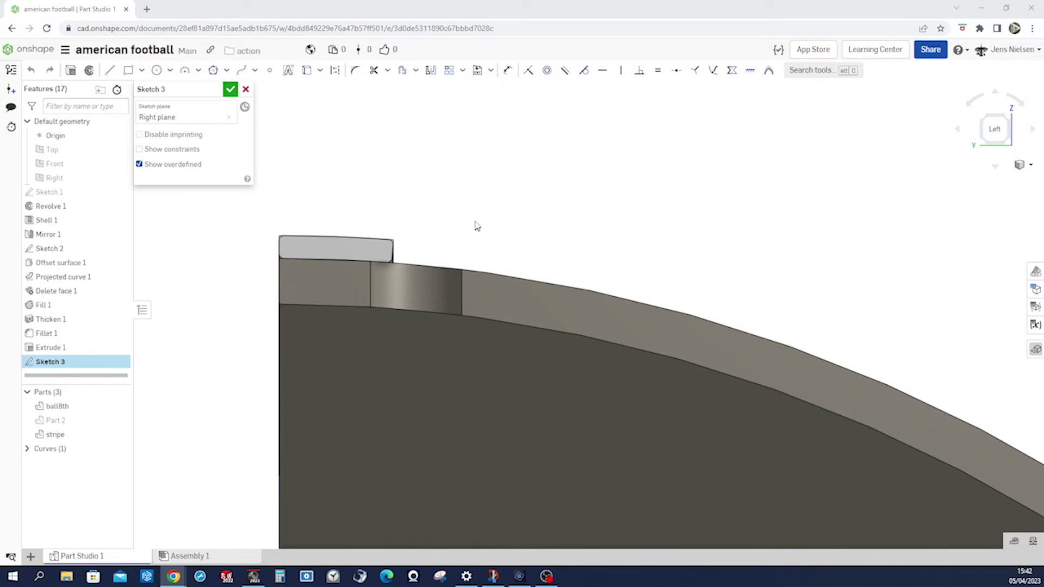
pyautogui.press('u')
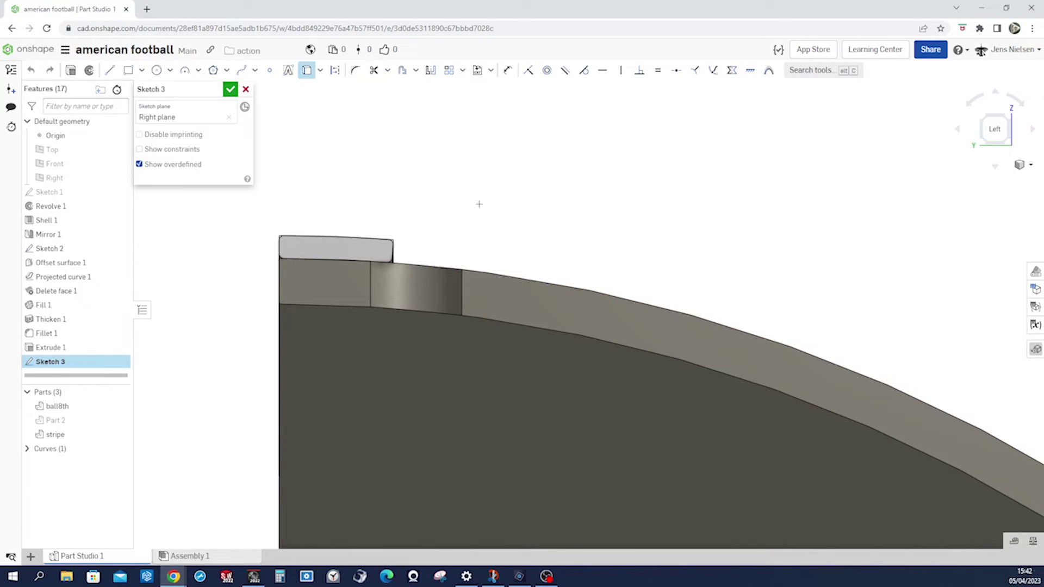
# Project the block's top and lower edges and draw a tangent arc from its top-right corner
pyautogui.click(341, 236)
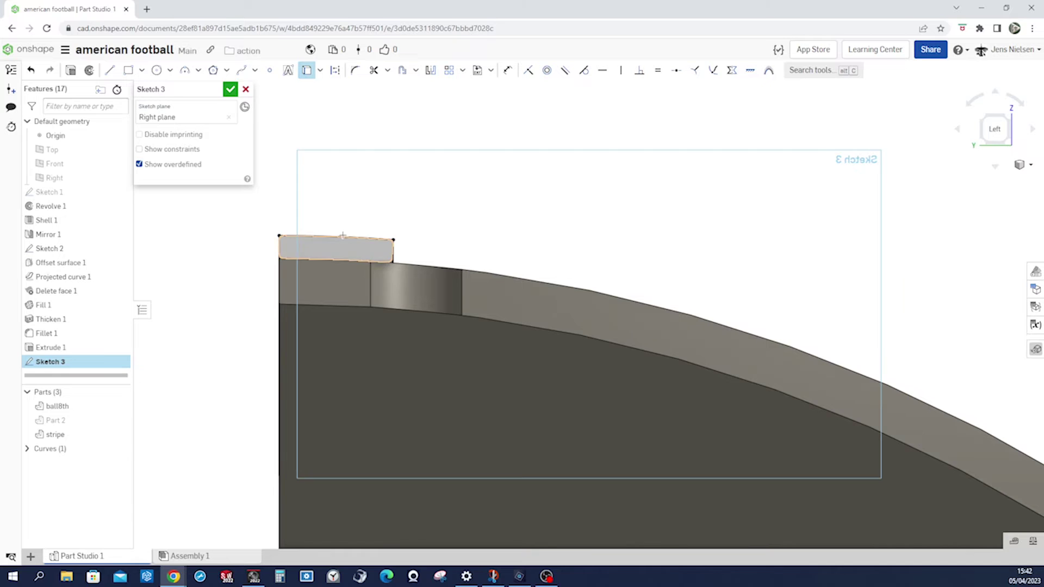
pyautogui.click(357, 307)
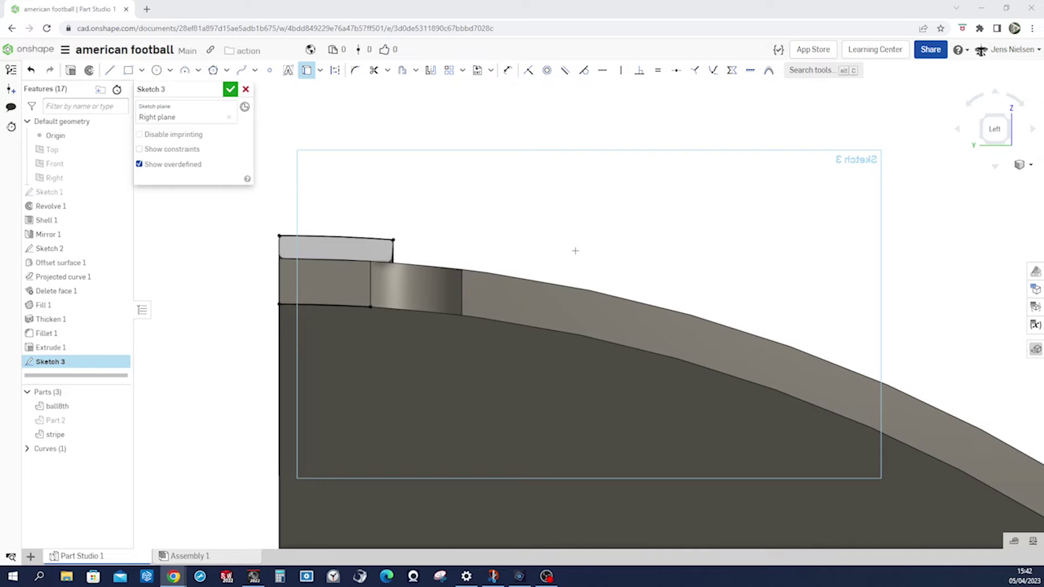
pyautogui.press('s')
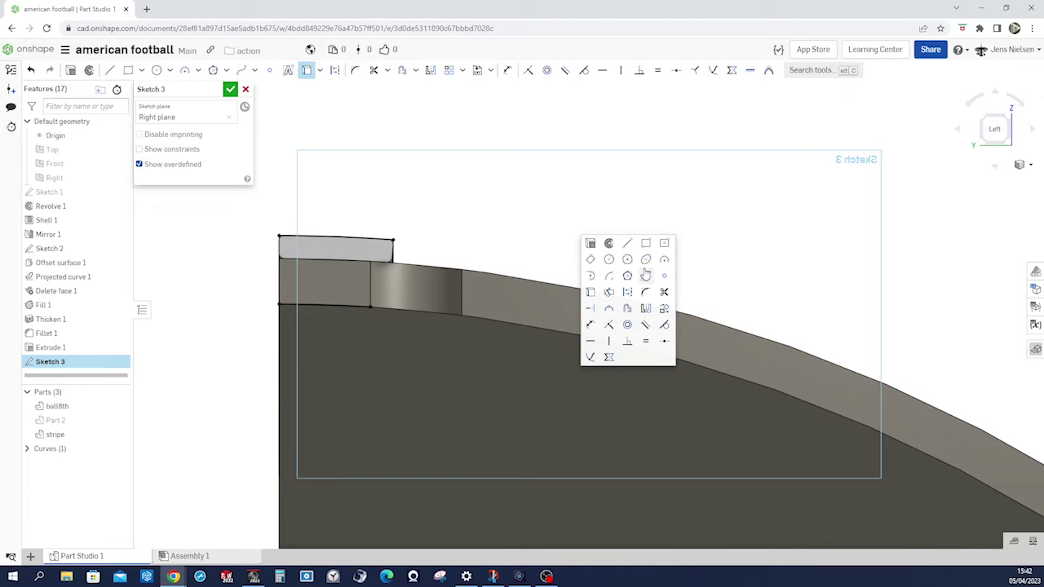
pyautogui.click(591, 276)
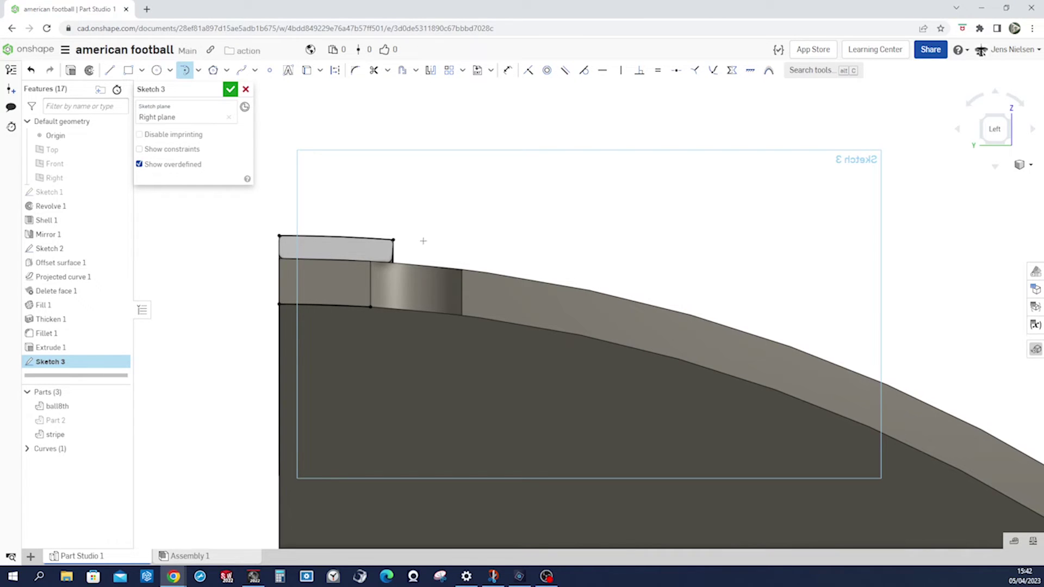
pyautogui.click(393, 239)
pyautogui.click(419, 270)
# Add a short vertical line, a second tangent arc, and a 0.083 line to the shell vertex
pyautogui.press('l')
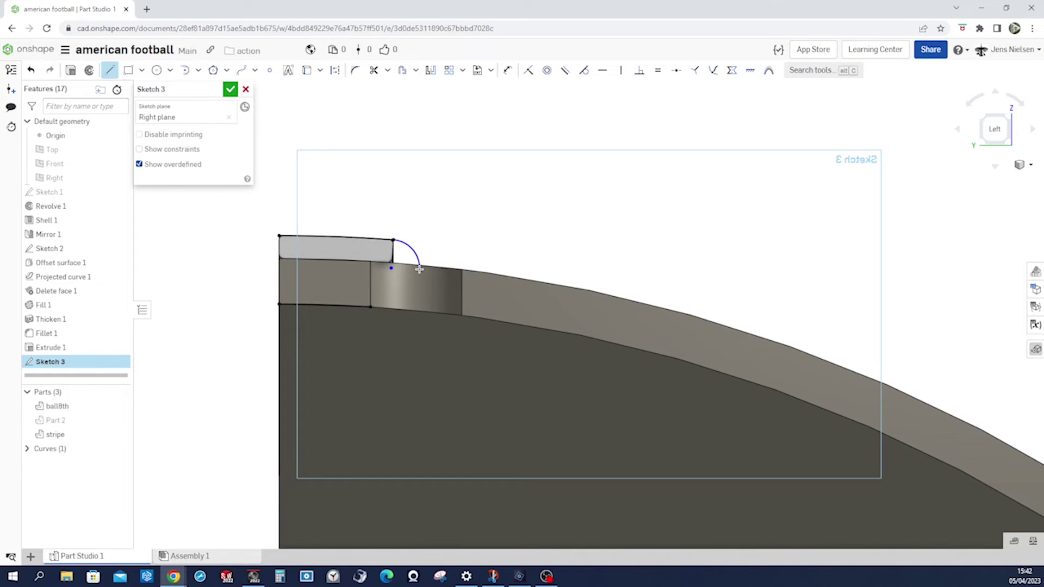
pyautogui.click(420, 269)
pyautogui.click(417, 289)
pyautogui.press('s')
pyautogui.click(435, 311)
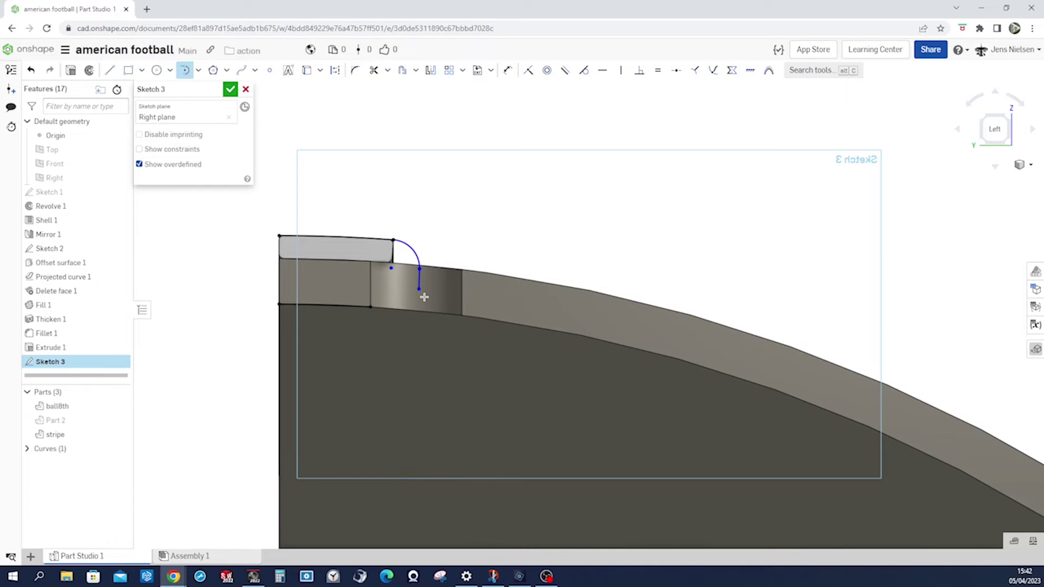
pyautogui.click(419, 289)
pyautogui.press('l')
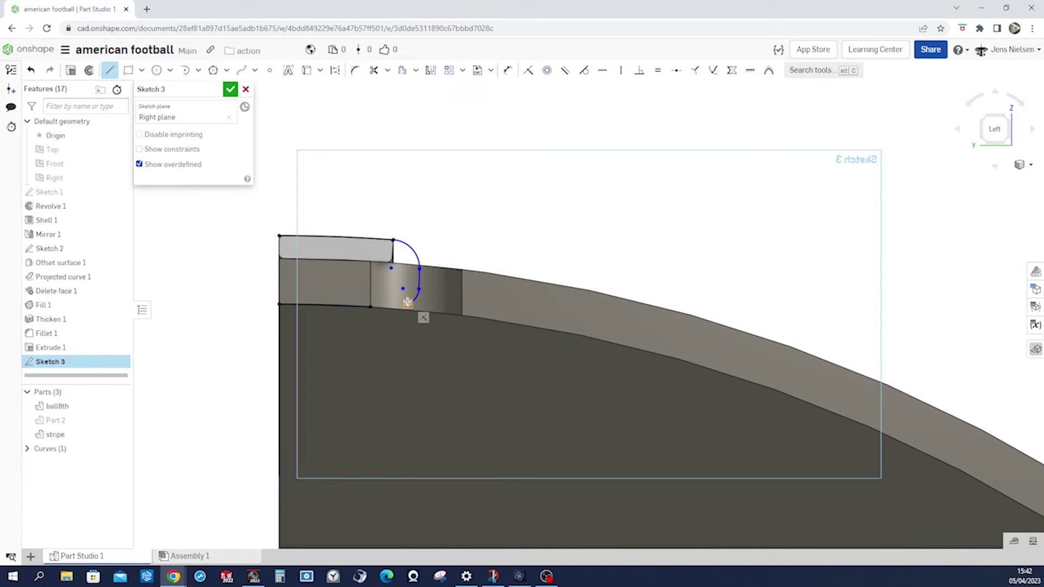
pyautogui.click(408, 303)
pyautogui.click(371, 307)
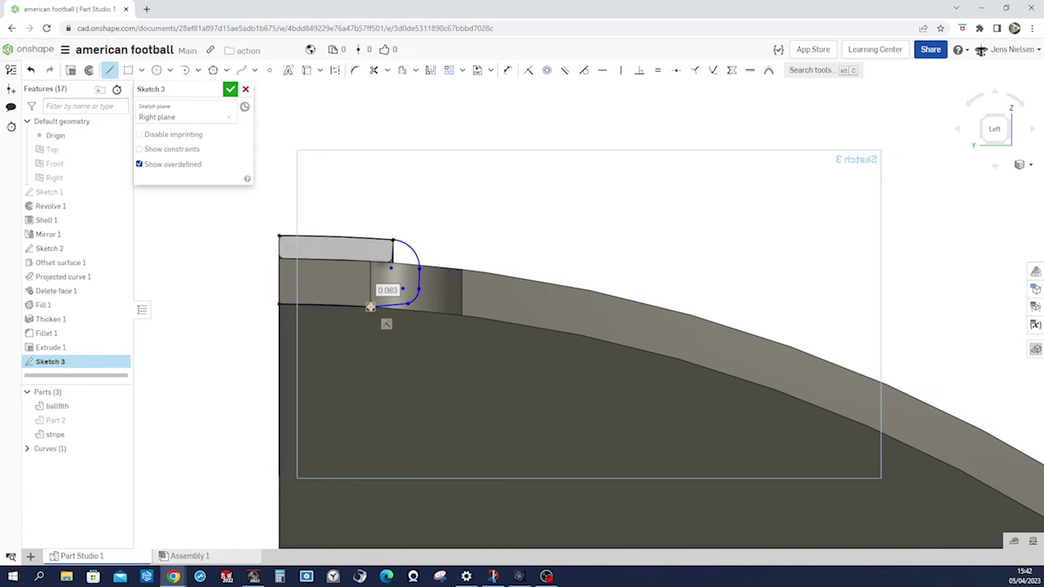
pyautogui.press('Escape')
# Show constraints and make the lower arc tangent to the bottom line
pyautogui.scroll(3, 499, 233)
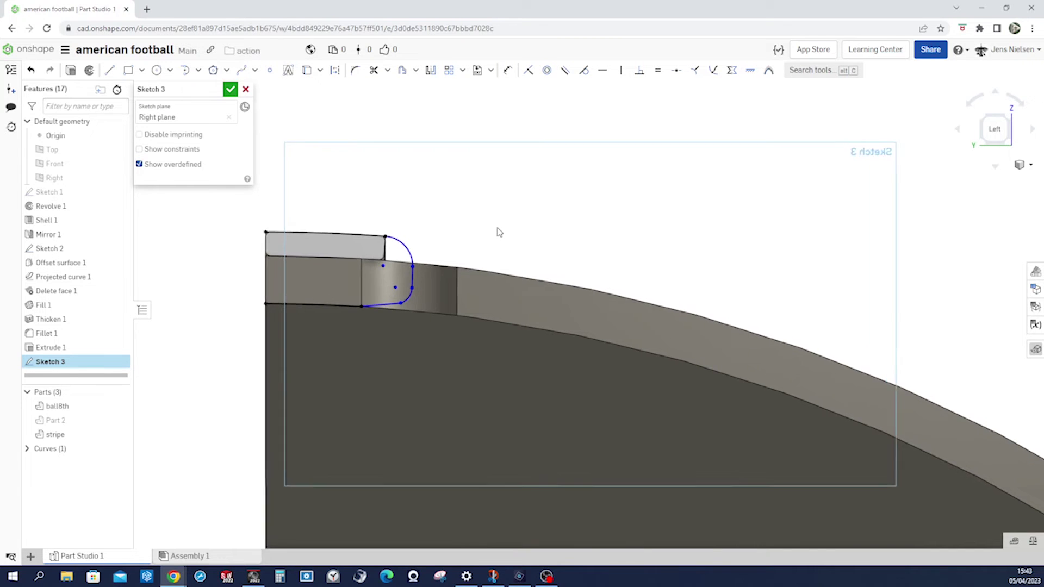
pyautogui.scroll(2, 499, 232)
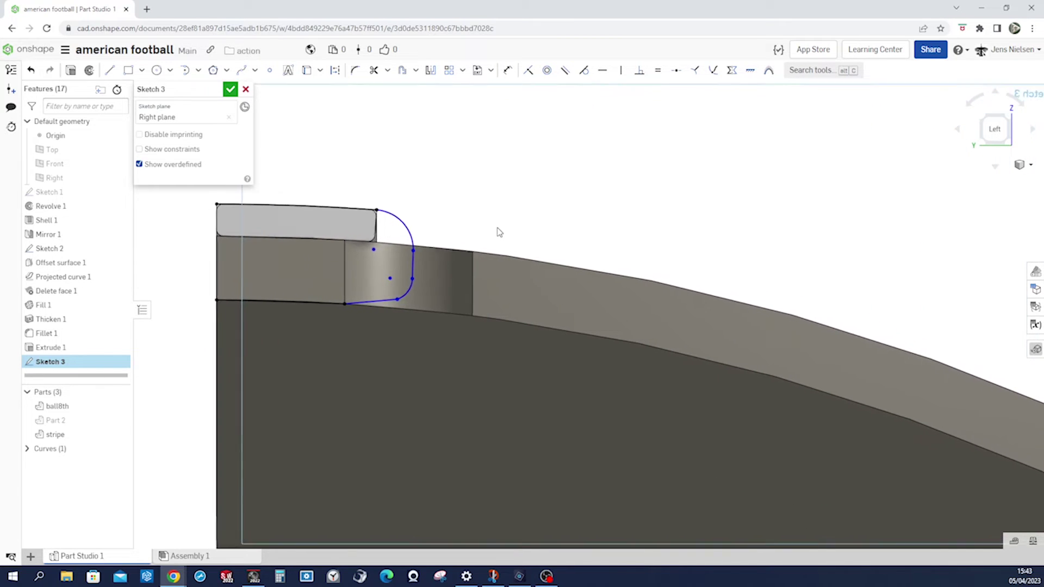
pyautogui.scroll(1, 499, 232)
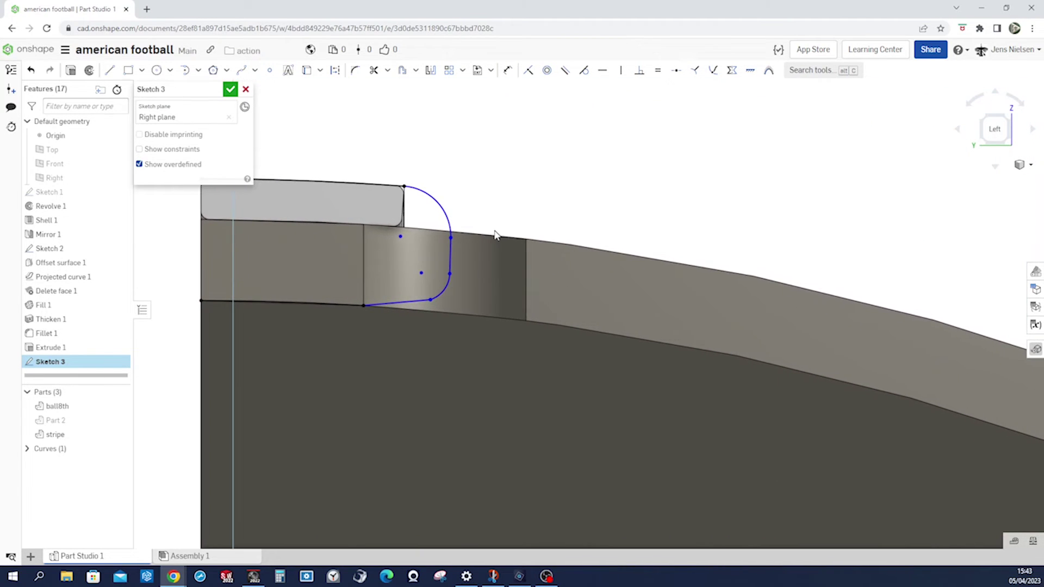
pyautogui.click(139, 150)
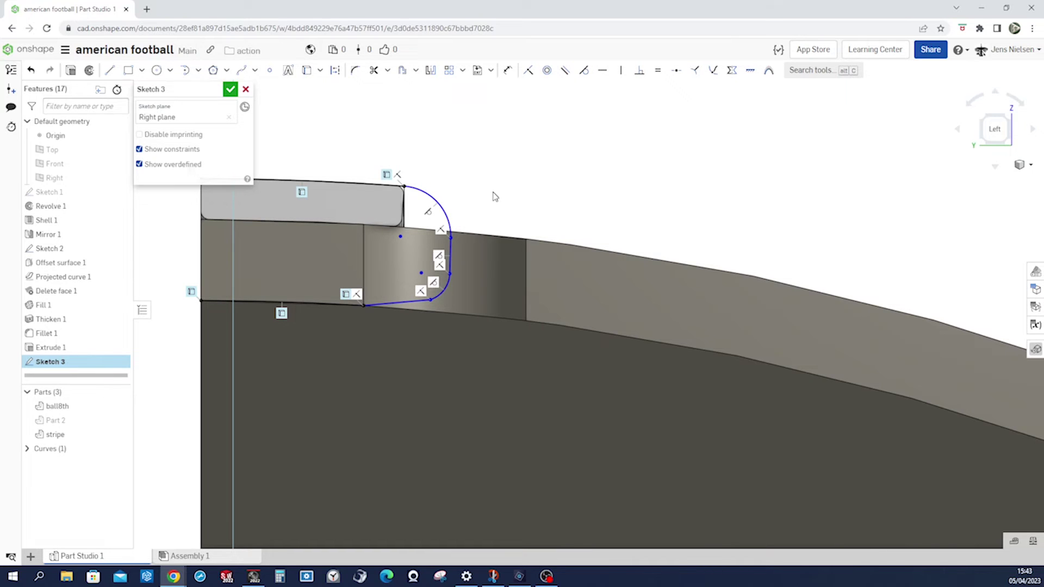
pyautogui.press('v')
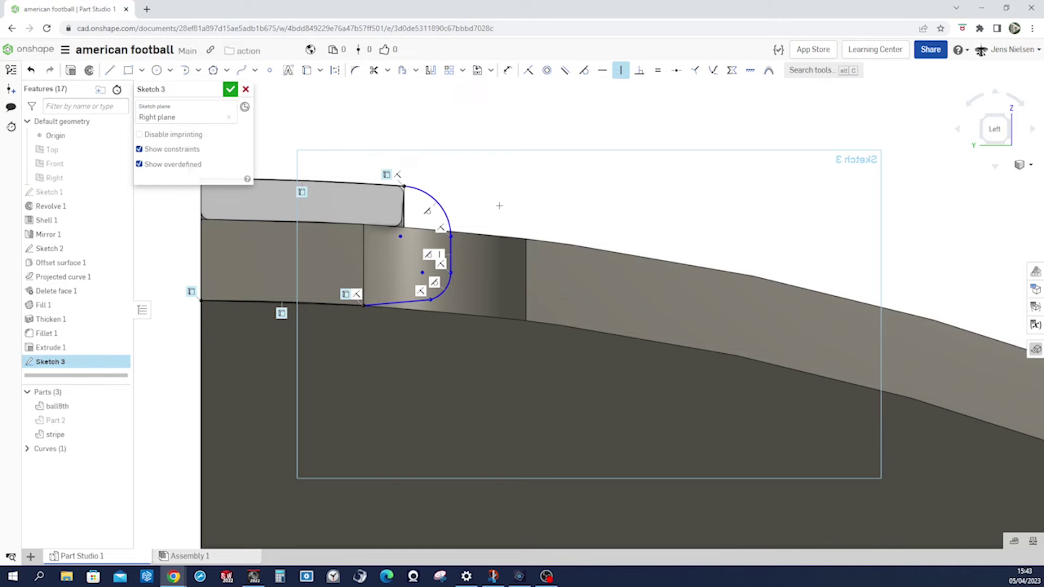
pyautogui.press('t')
pyautogui.click(381, 304)
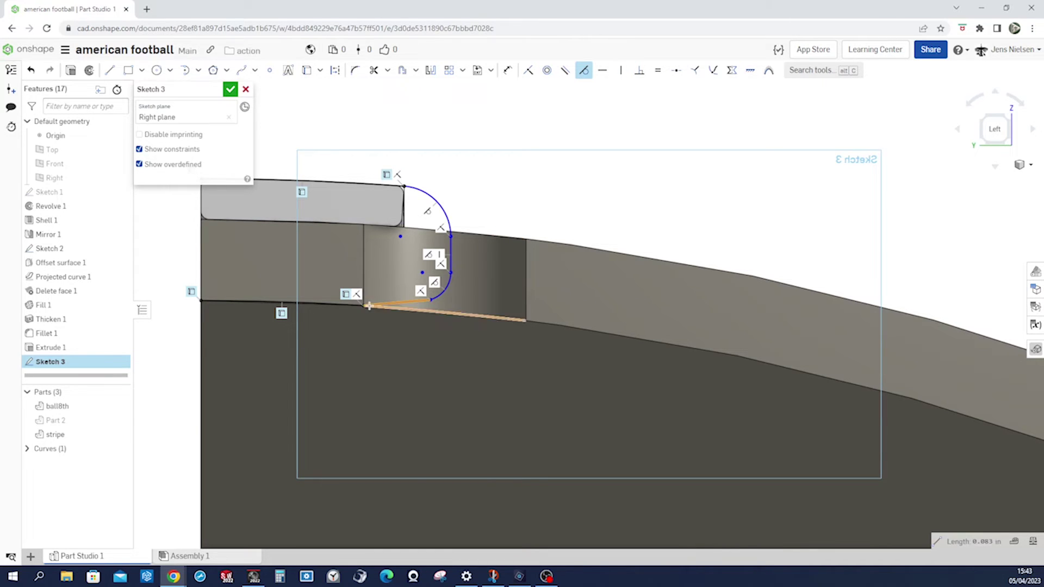
pyautogui.click(353, 306)
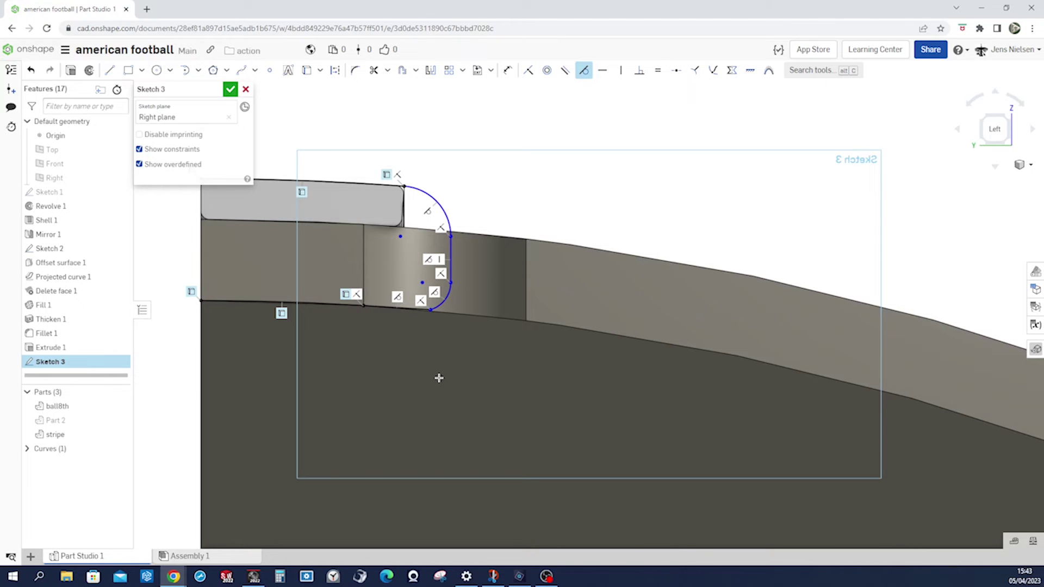
# Make both arcs equal in radius and place a radius dimension on the upper arc
pyautogui.press('e')
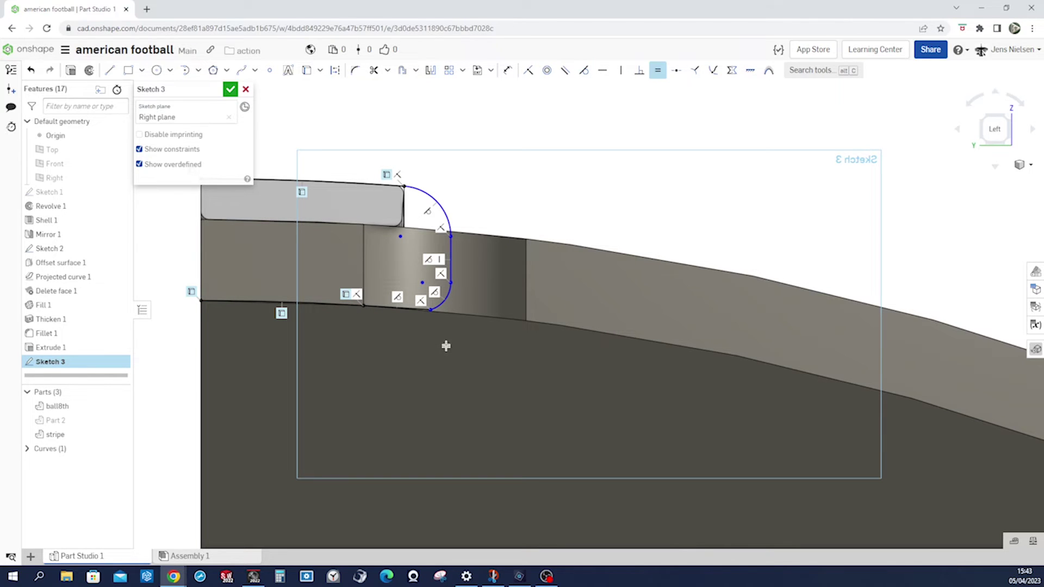
pyautogui.click(449, 220)
pyautogui.click(450, 220)
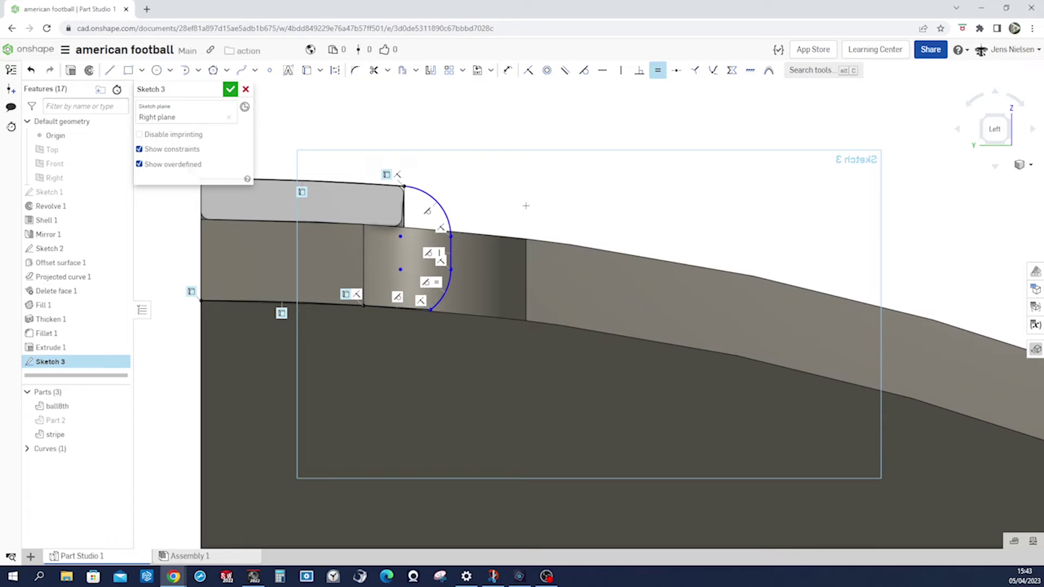
pyautogui.press('d')
pyautogui.click(443, 209)
pyautogui.click(496, 205)
pyautogui.press('BackSpace')
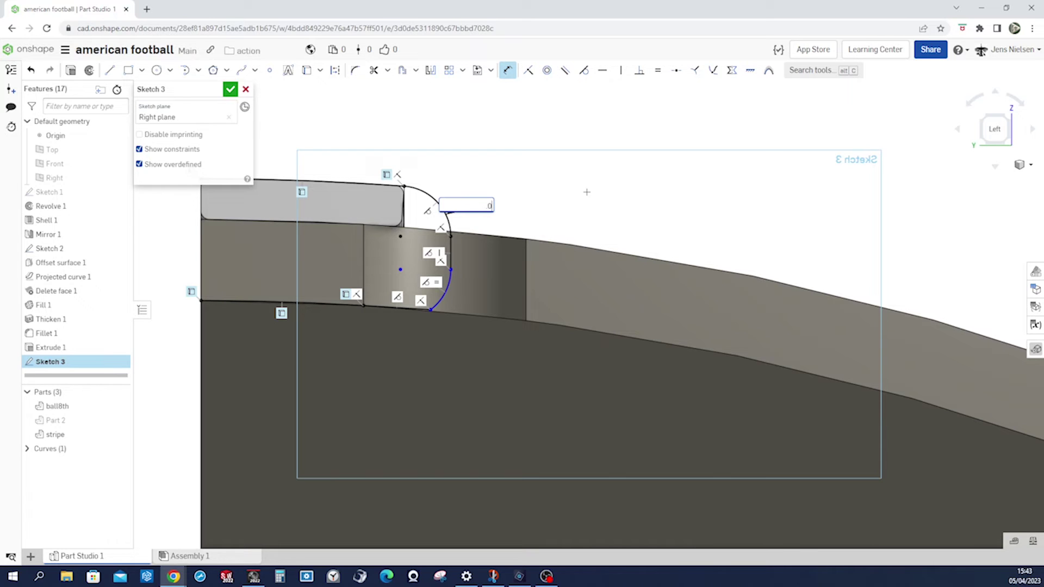
# Set the arc radius to 0.05, make it tangent to the bottom edge, and hide constraint symbols
pyautogui.press('Return')
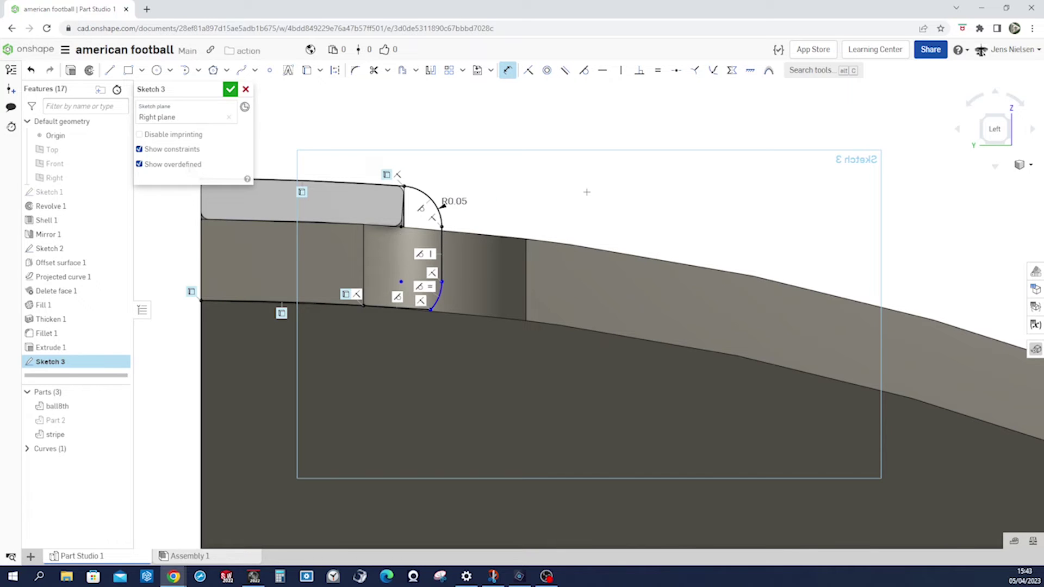
pyautogui.press('Escape')
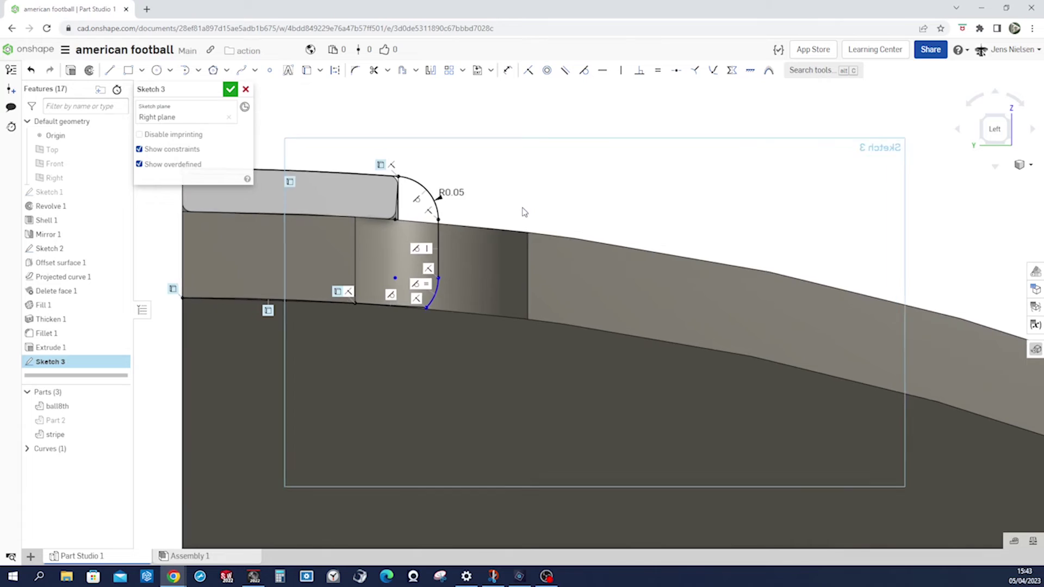
pyautogui.scroll(4, 521, 206)
pyautogui.press('t')
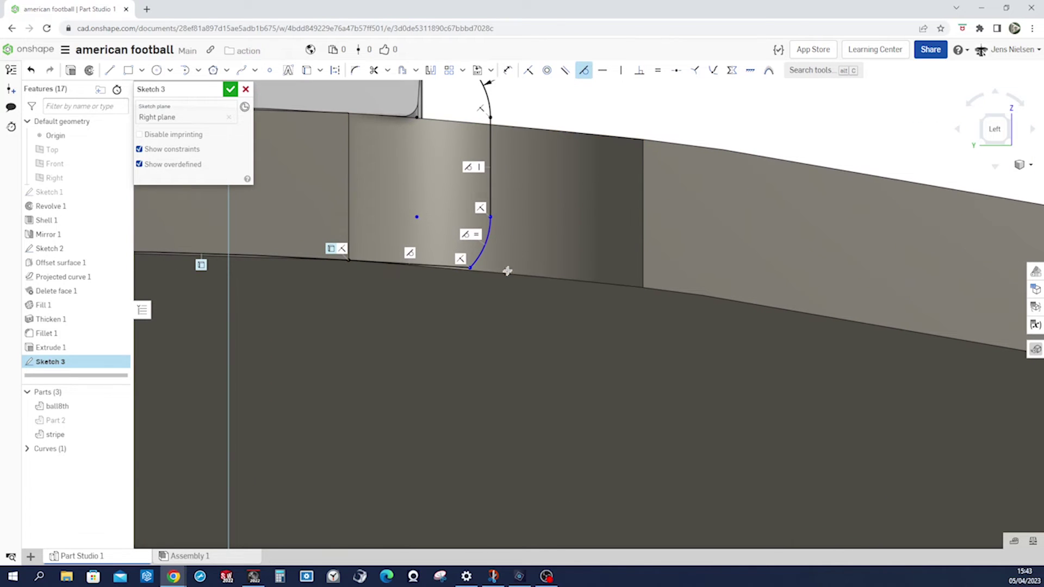
pyautogui.click(476, 260)
pyautogui.click(468, 271)
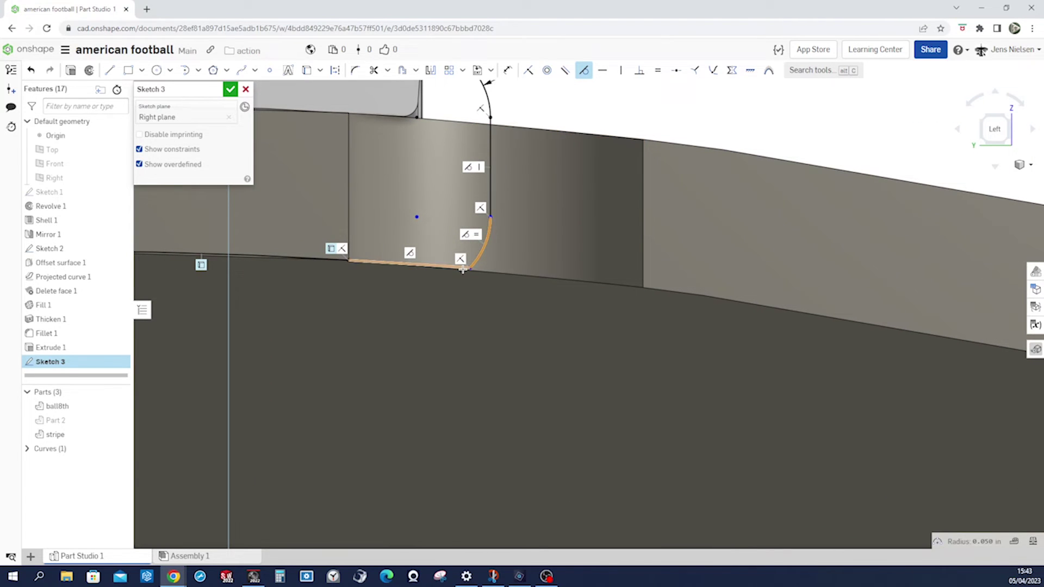
pyautogui.scroll(-4, 469, 303)
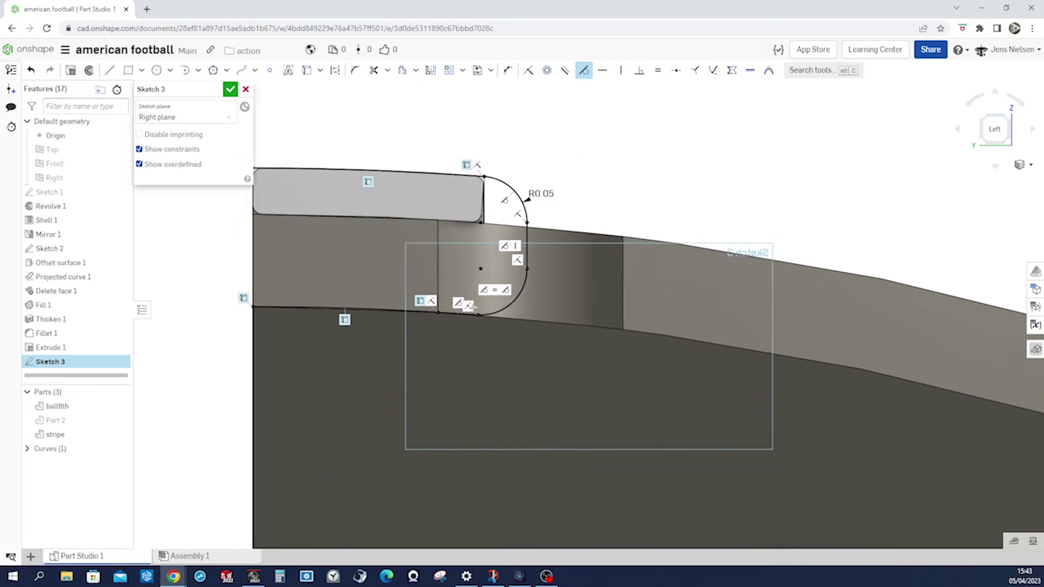
pyautogui.press('Escape')
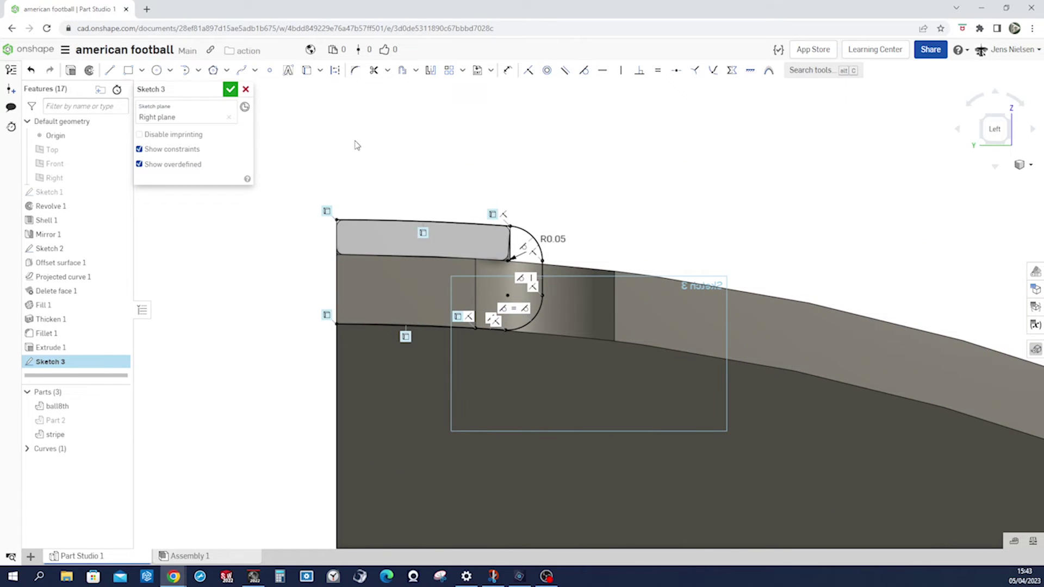
pyautogui.click(139, 149)
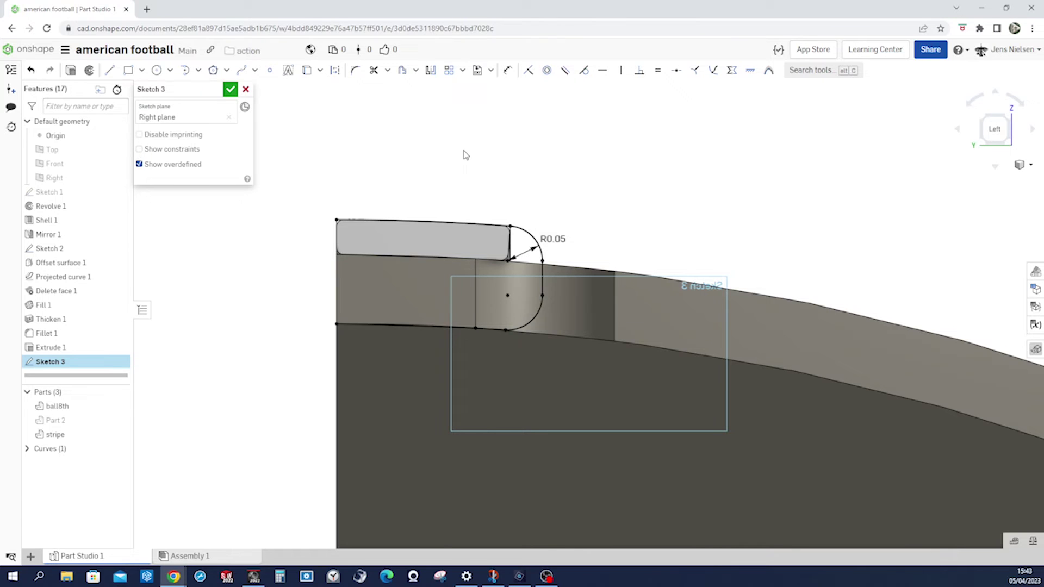
pyautogui.press('o')
# Offset the five-curve clip profile outward by 0.05
pyautogui.click(461, 222)
pyautogui.click(533, 239)
pyautogui.click(542, 282)
pyautogui.click(525, 321)
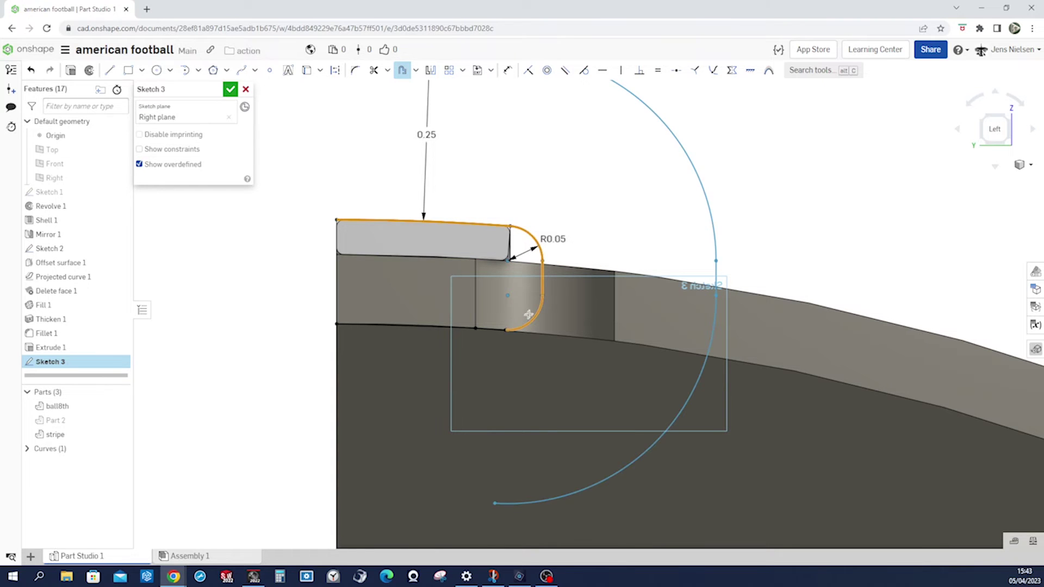
pyautogui.click(471, 326)
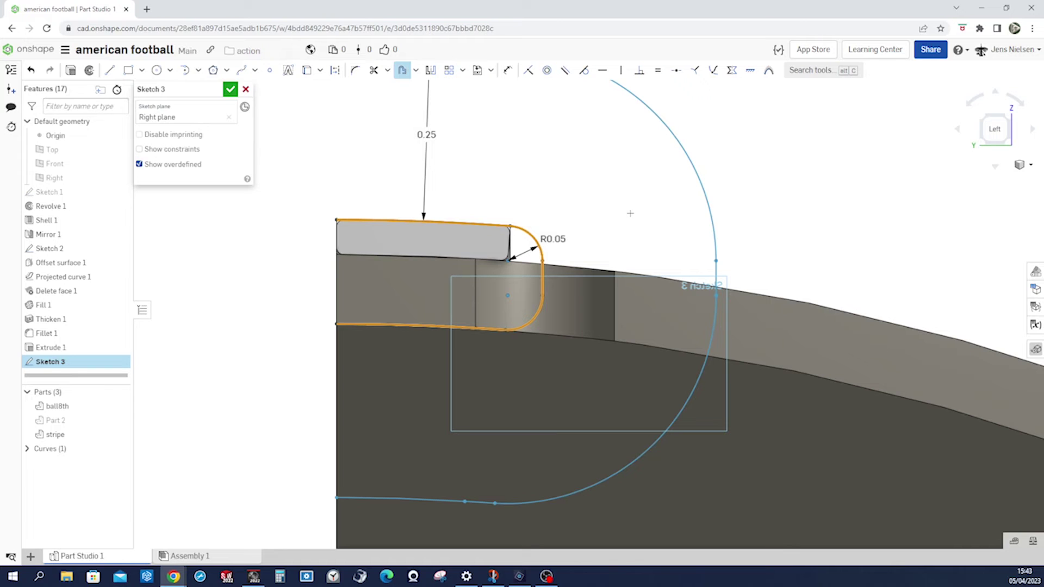
pyautogui.scroll(-3, 630, 212)
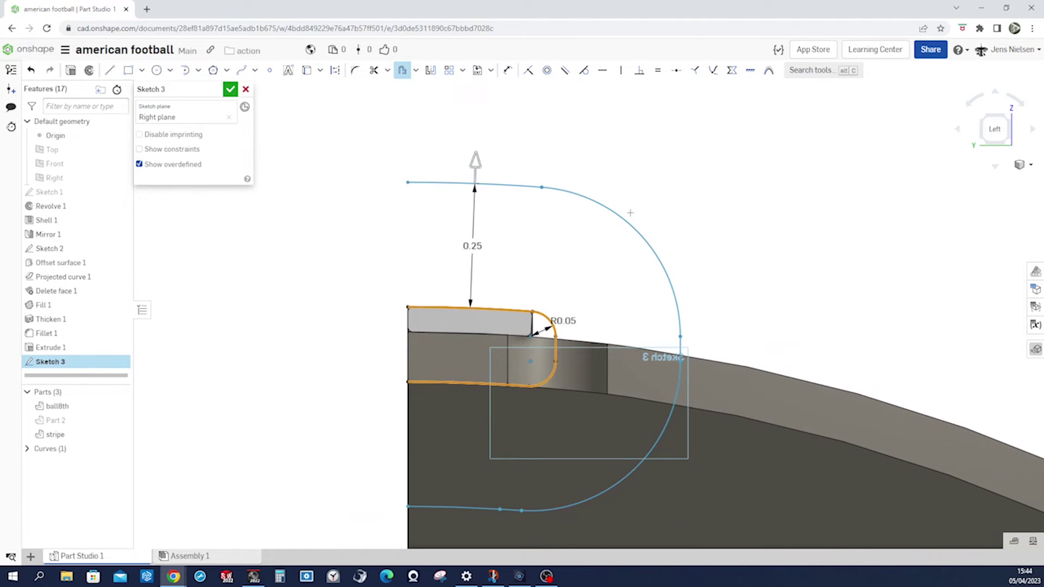
pyautogui.click(630, 212)
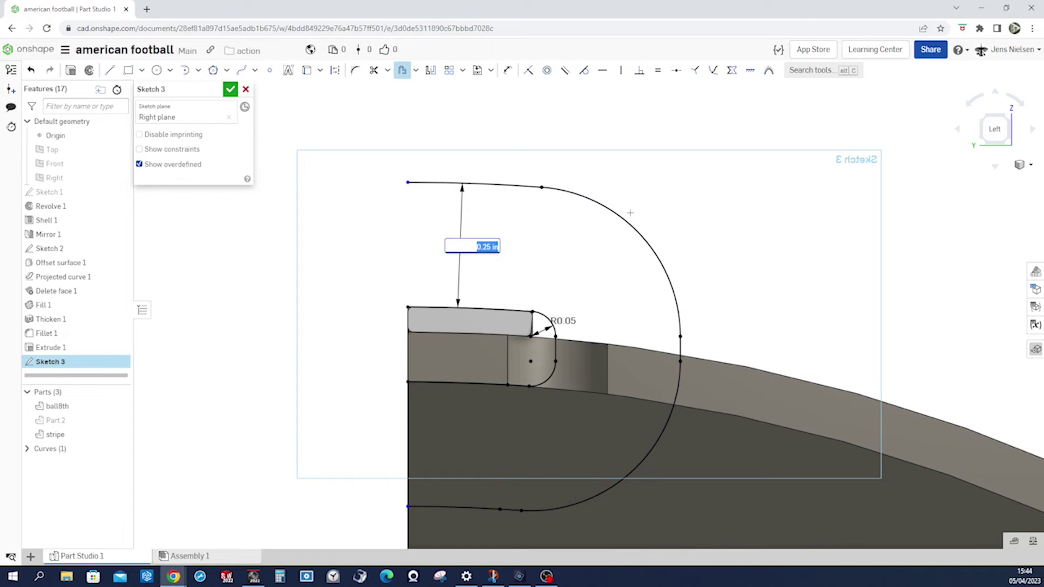
pyautogui.press('BackSpace')
pyautogui.press('Return')
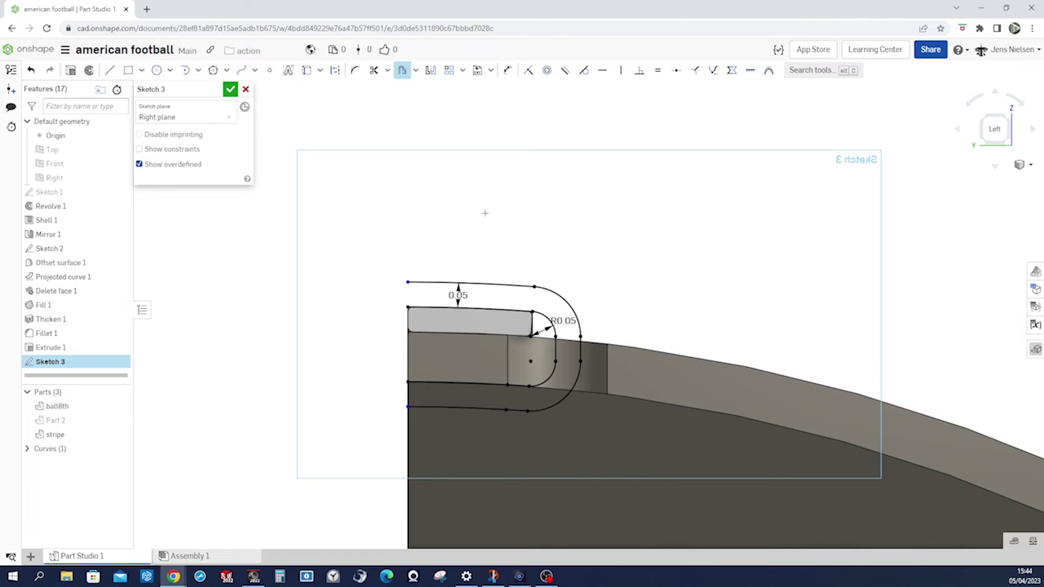
pyautogui.scroll(5, 486, 214)
# Close the profile ends with two vertical lines and finish Sketch 3
pyautogui.press('l')
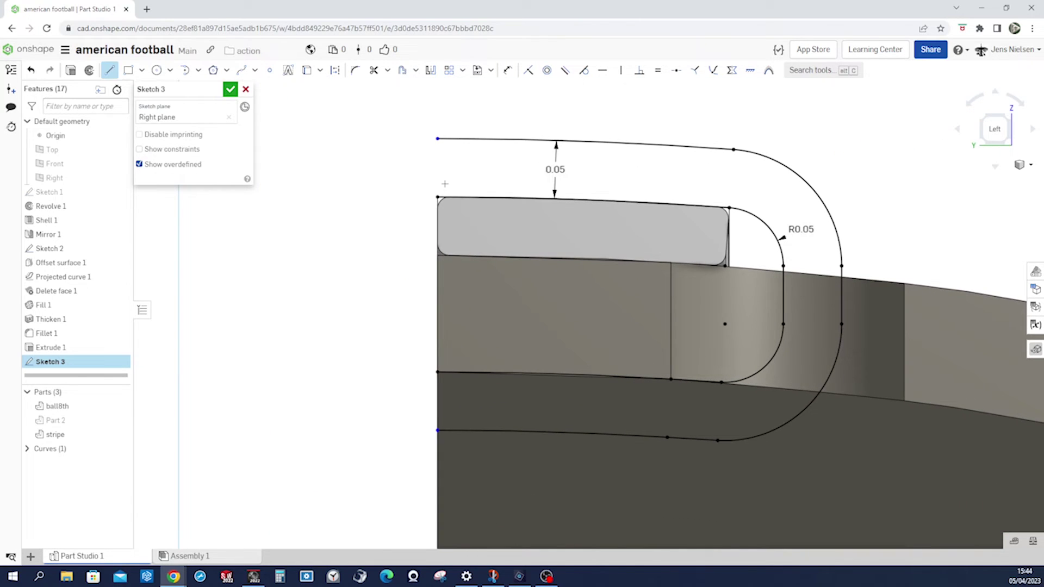
pyautogui.click(438, 139)
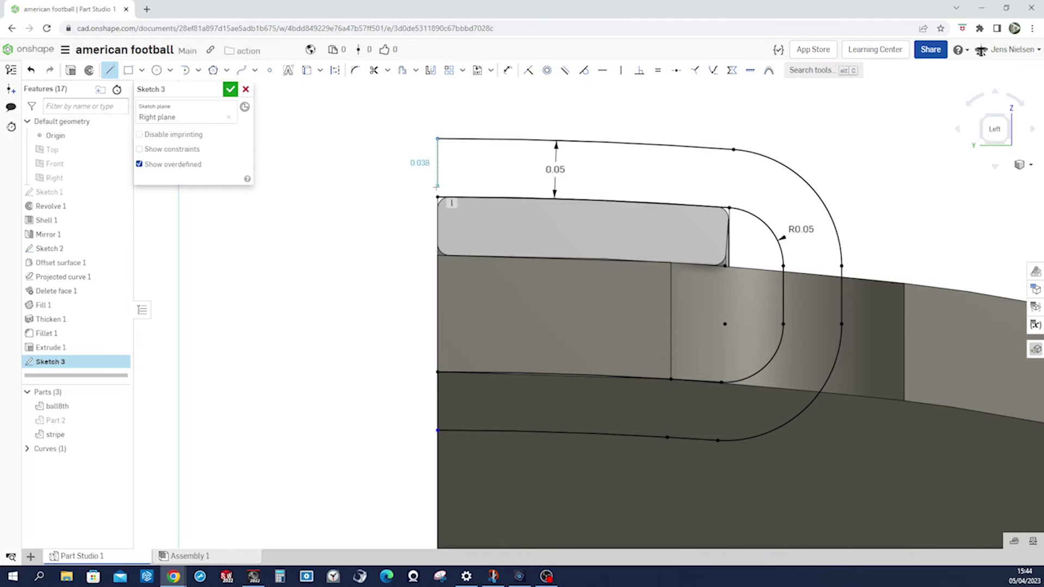
pyautogui.click(438, 197)
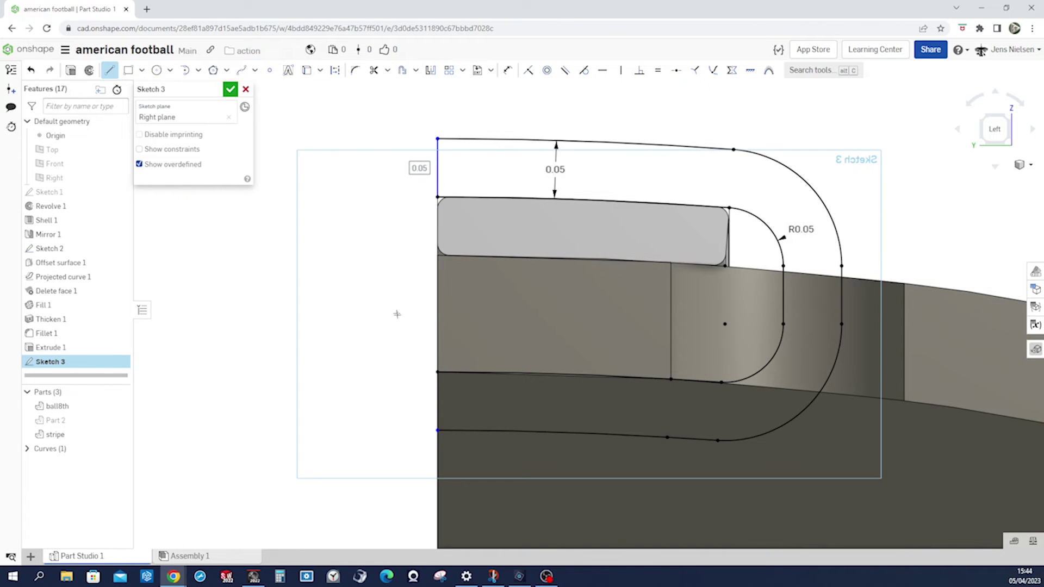
pyautogui.click(438, 373)
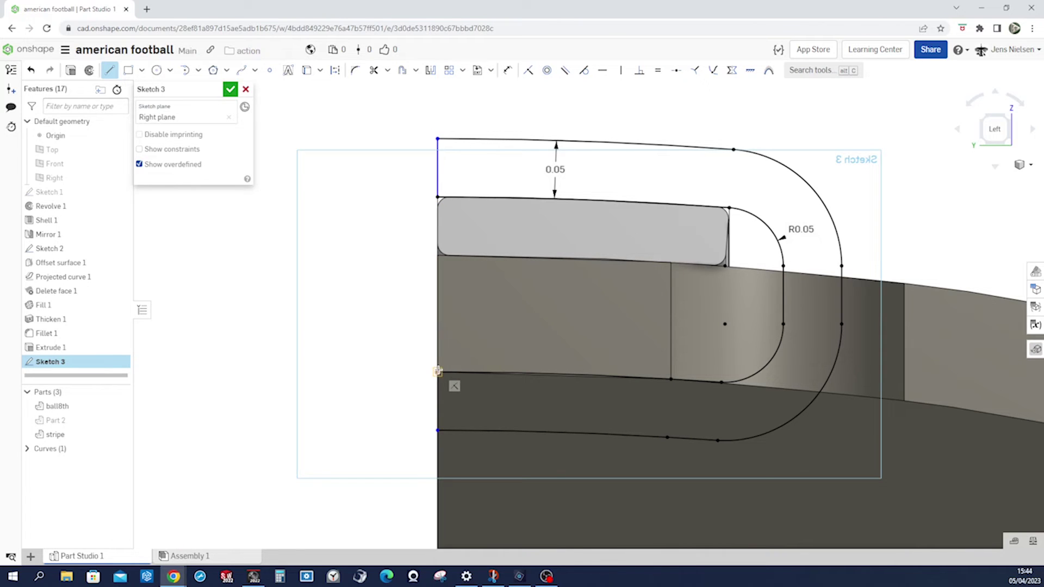
pyautogui.click(438, 430)
pyautogui.press('Escape')
pyautogui.press('v')
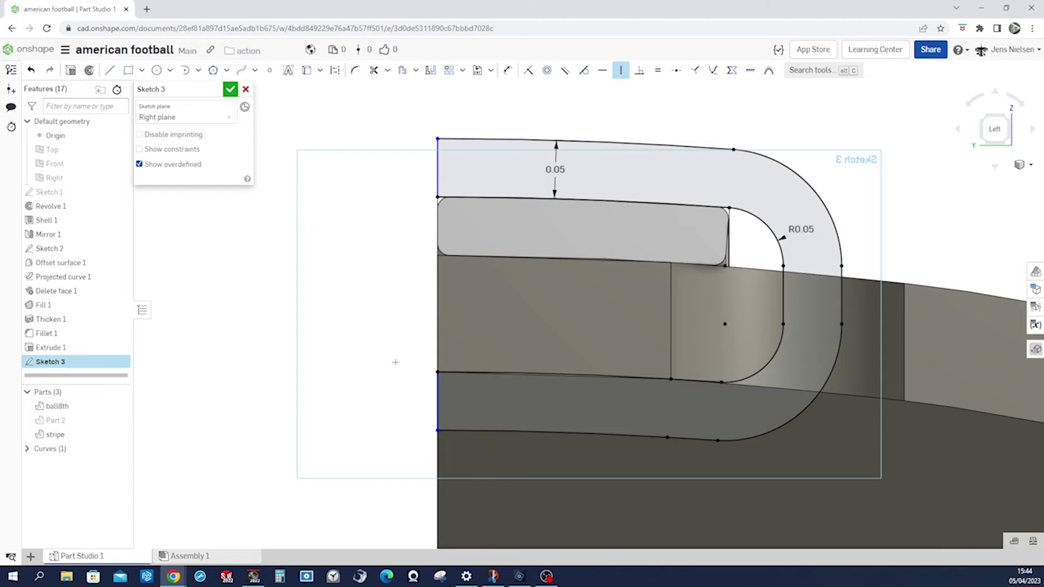
pyautogui.click(437, 400)
pyautogui.click(231, 89)
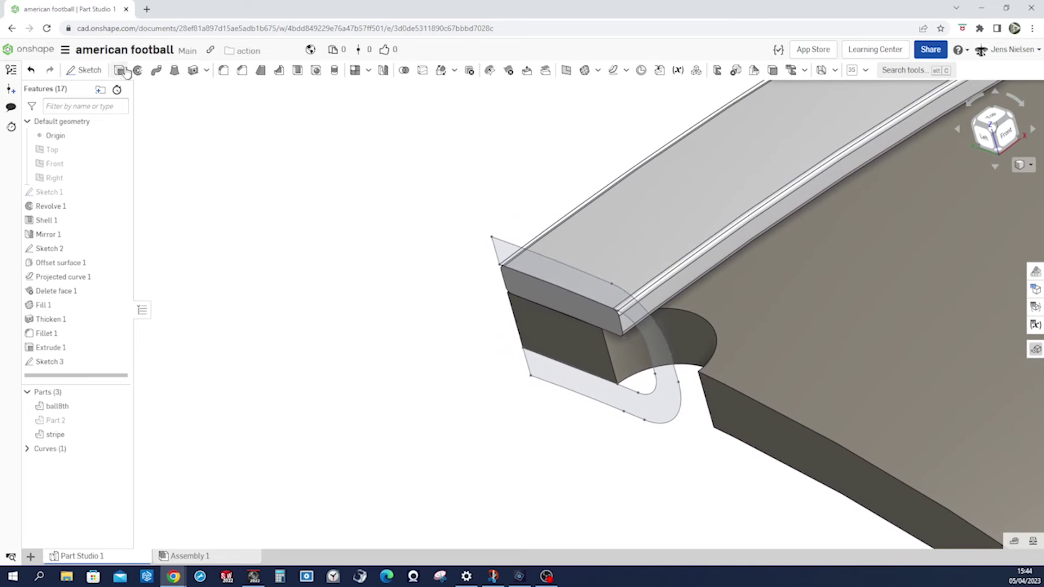
# Extrude the closed Sketch 3 region as a New part, Part 4, with an edited depth value
pyautogui.click(119, 71)
pyautogui.click(534, 259)
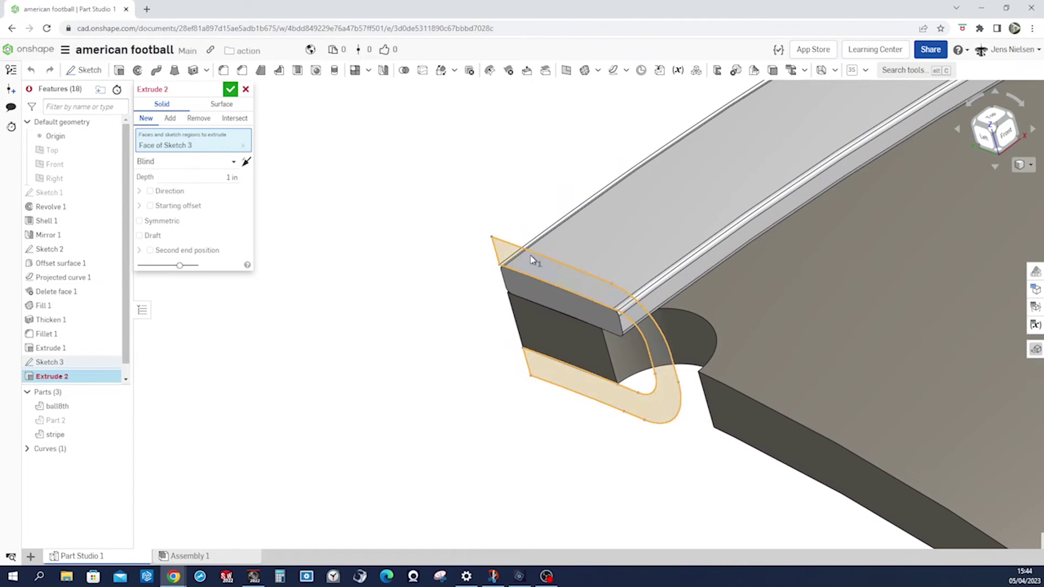
pyautogui.click(146, 119)
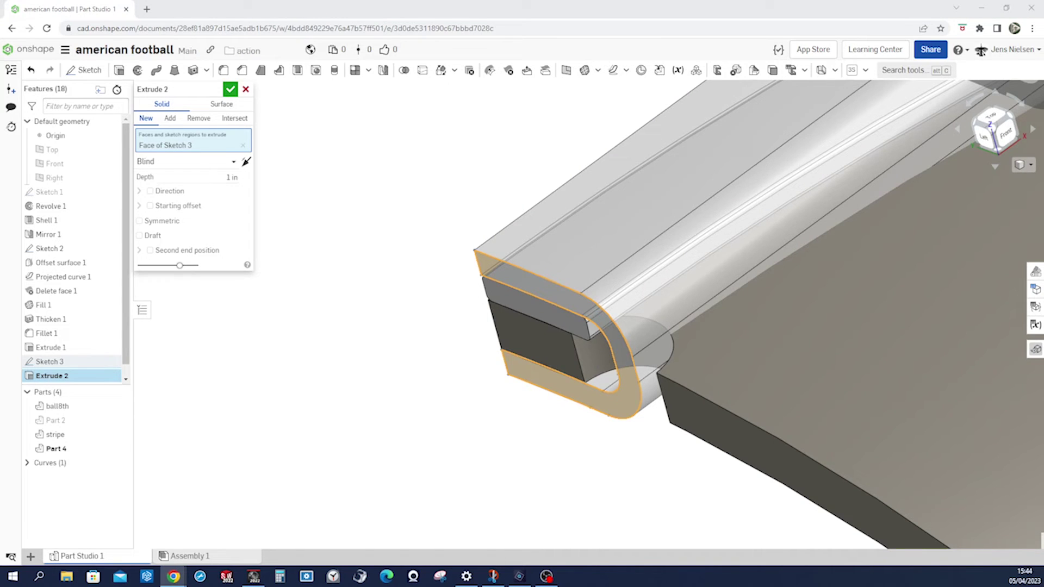
pyautogui.click(233, 178)
pyautogui.press('BackSpace')
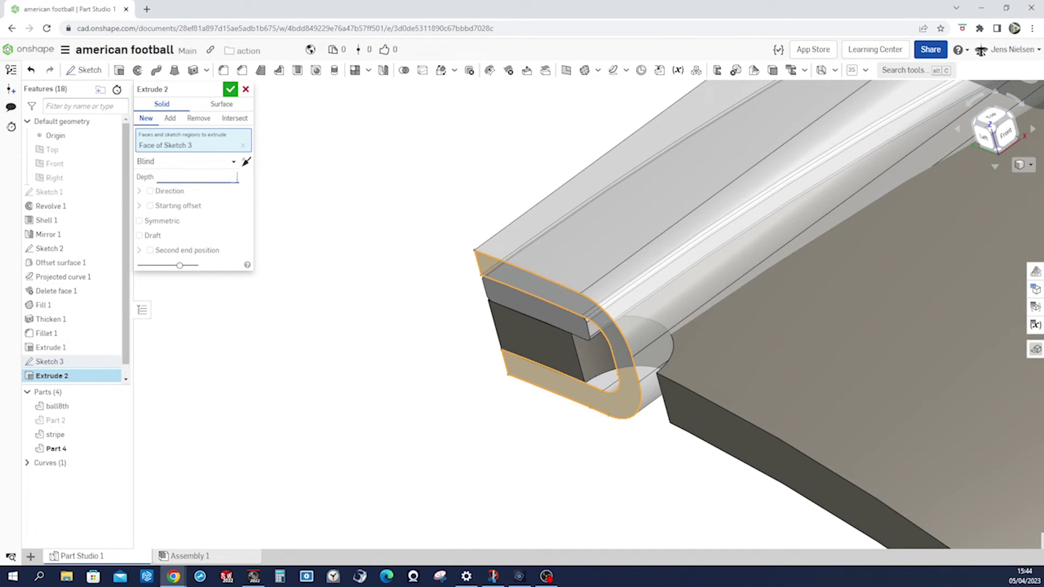
pyautogui.write('08')
pyautogui.click(230, 89)
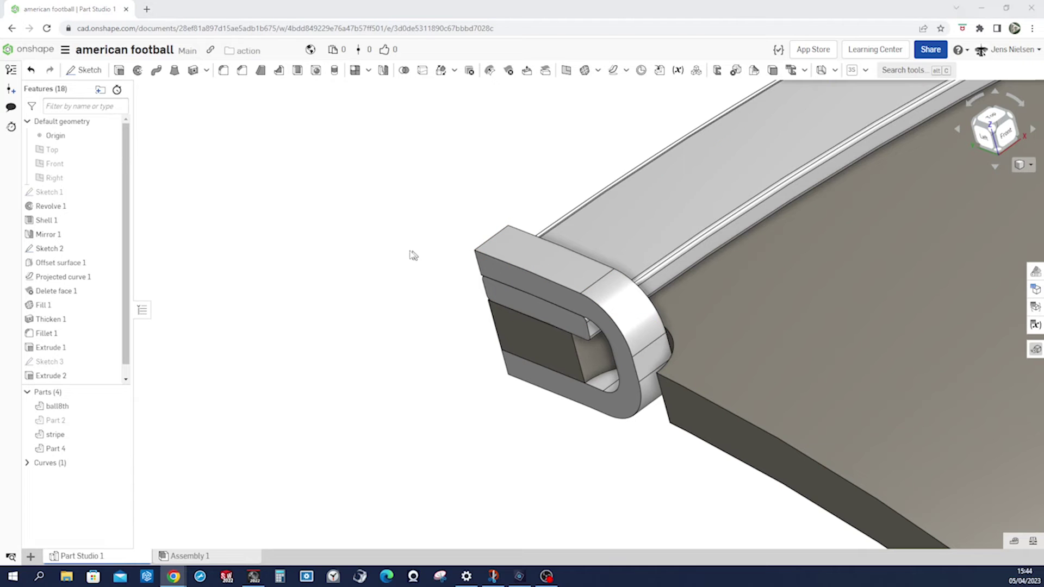
# Project the Sketch 2 edge along the Top plane onto Revolve 1's outer face
pyautogui.scroll(-10, 560, 445)
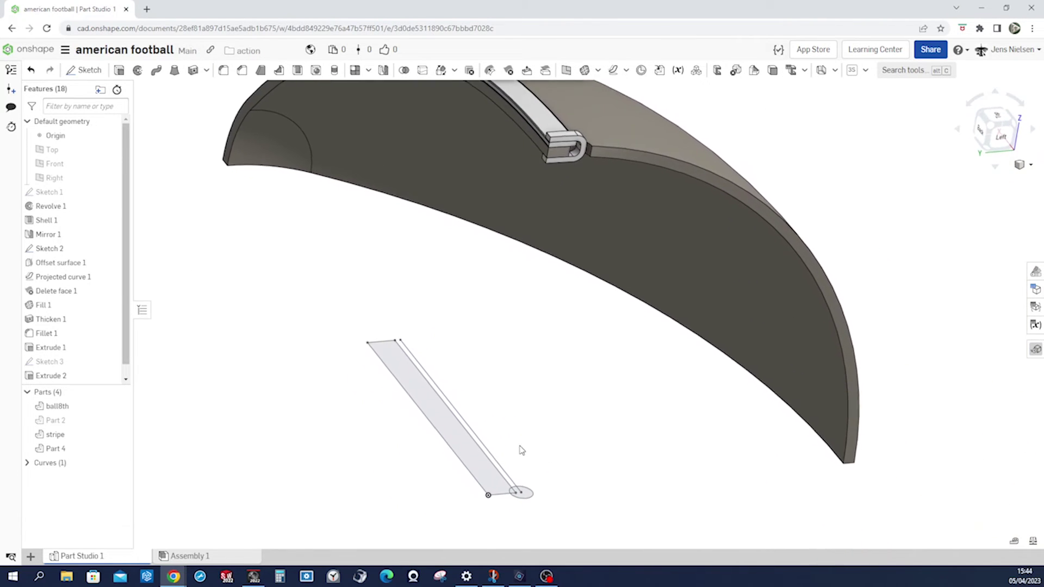
pyautogui.scroll(-4, 527, 451)
pyautogui.scroll(5, 530, 450)
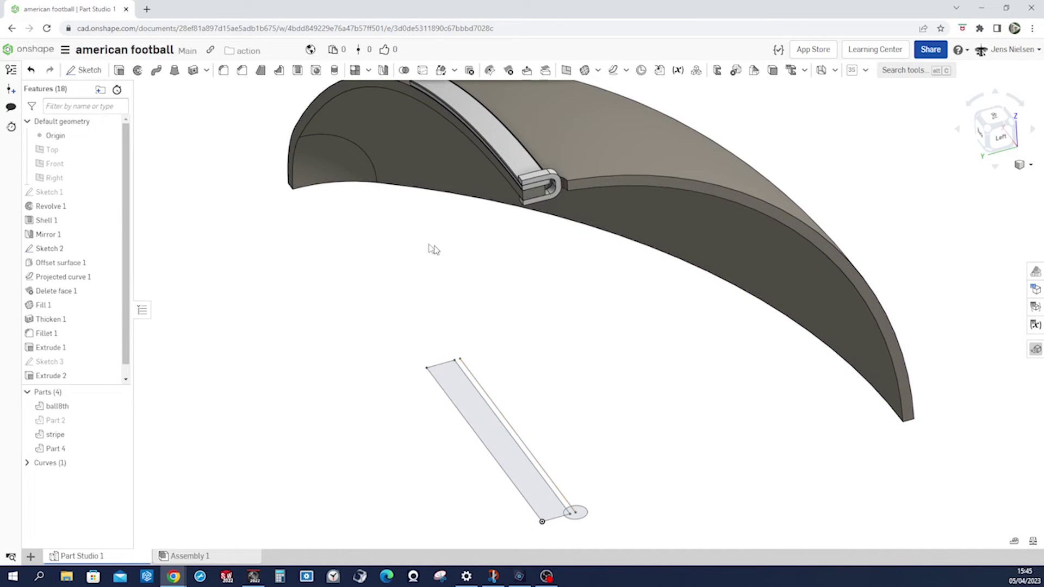
pyautogui.scroll(-2, 402, 226)
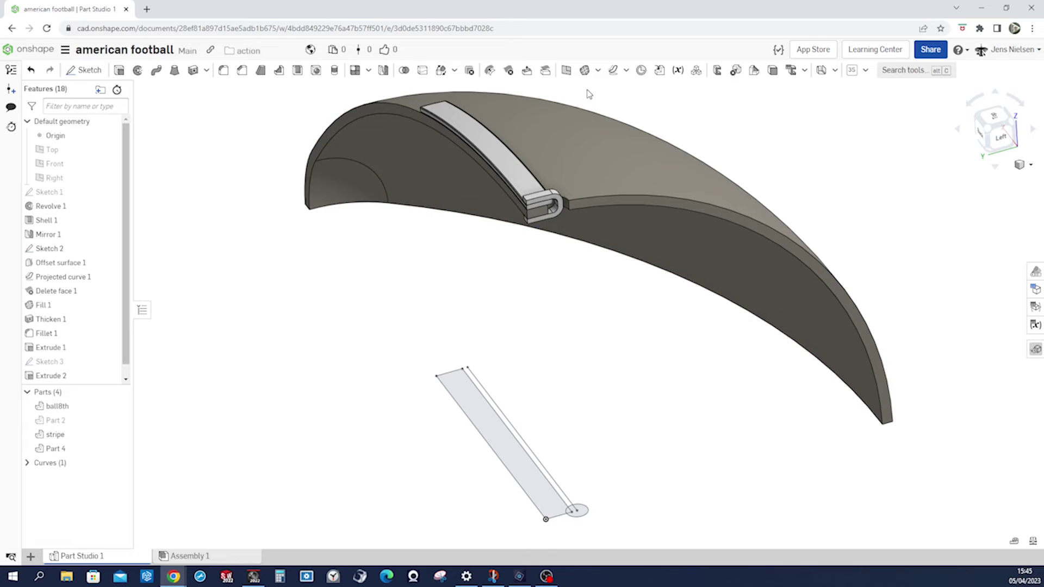
pyautogui.click(626, 70)
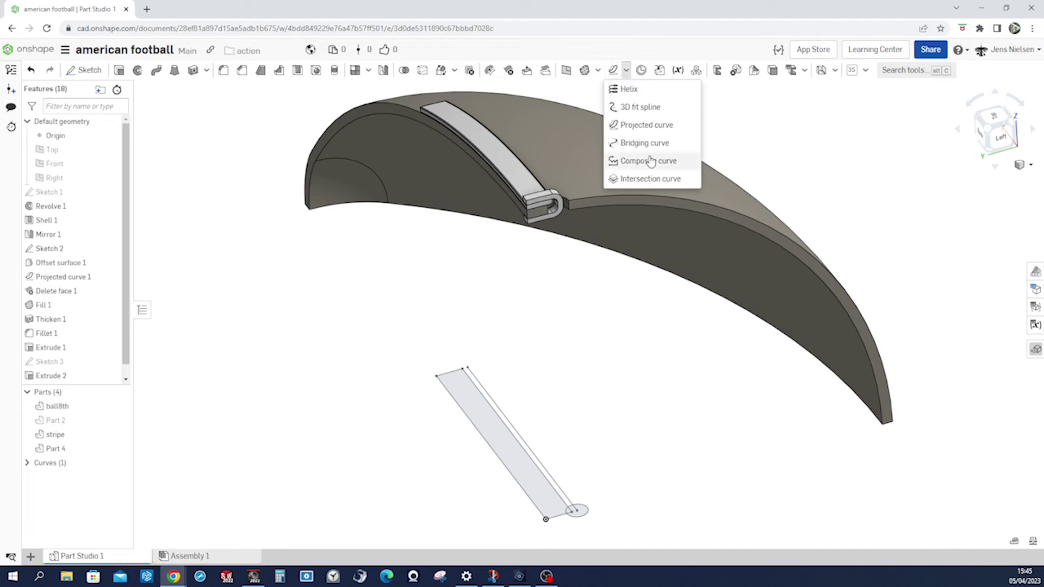
pyautogui.click(645, 125)
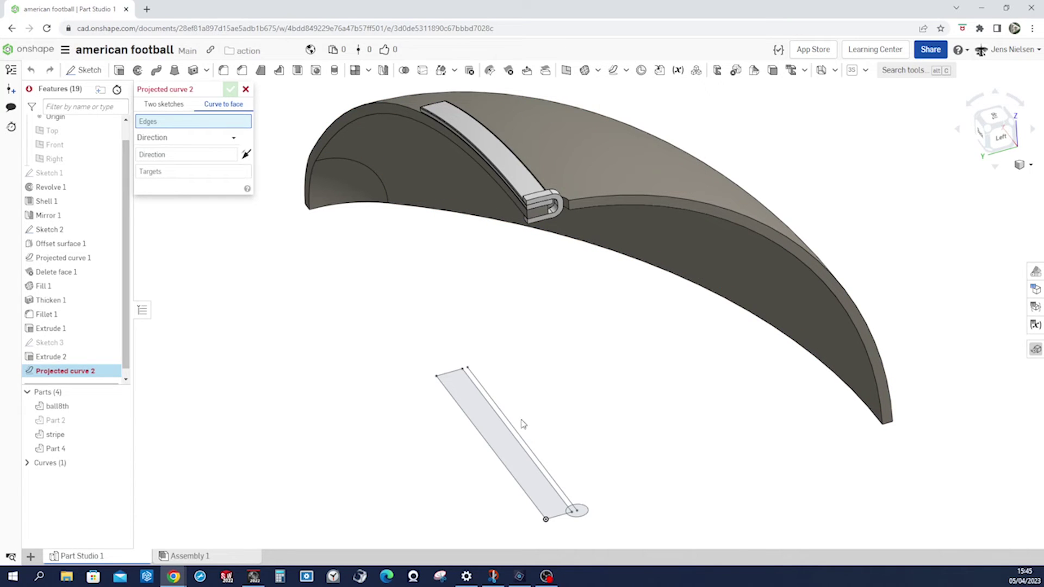
pyautogui.click(523, 437)
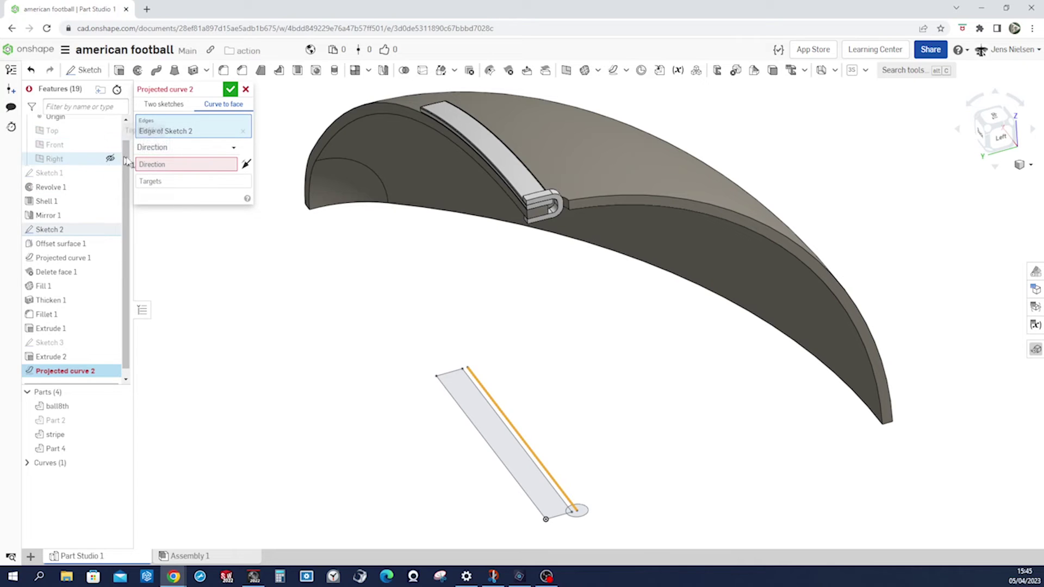
pyautogui.click(157, 165)
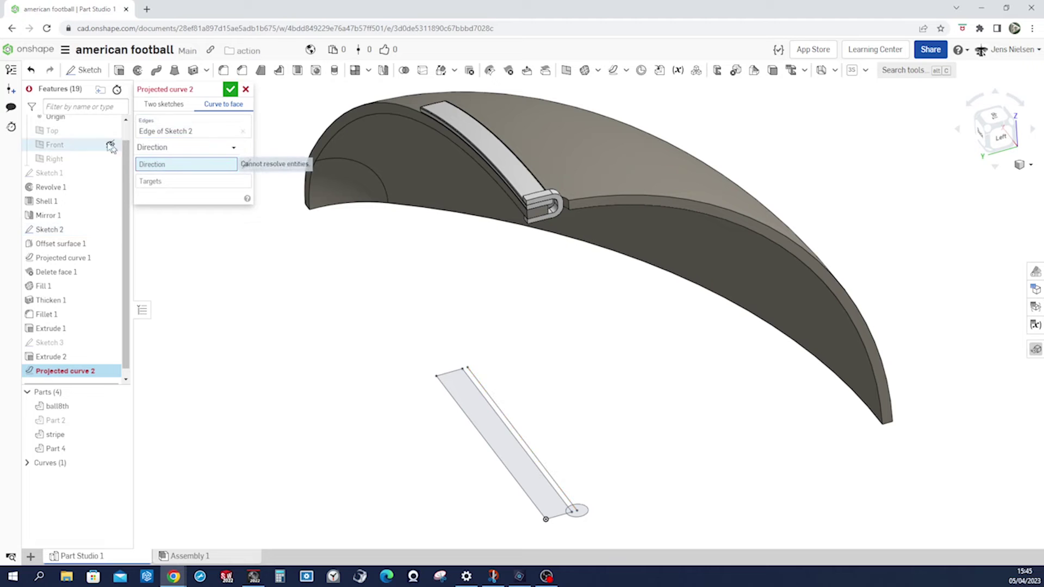
pyautogui.click(69, 135)
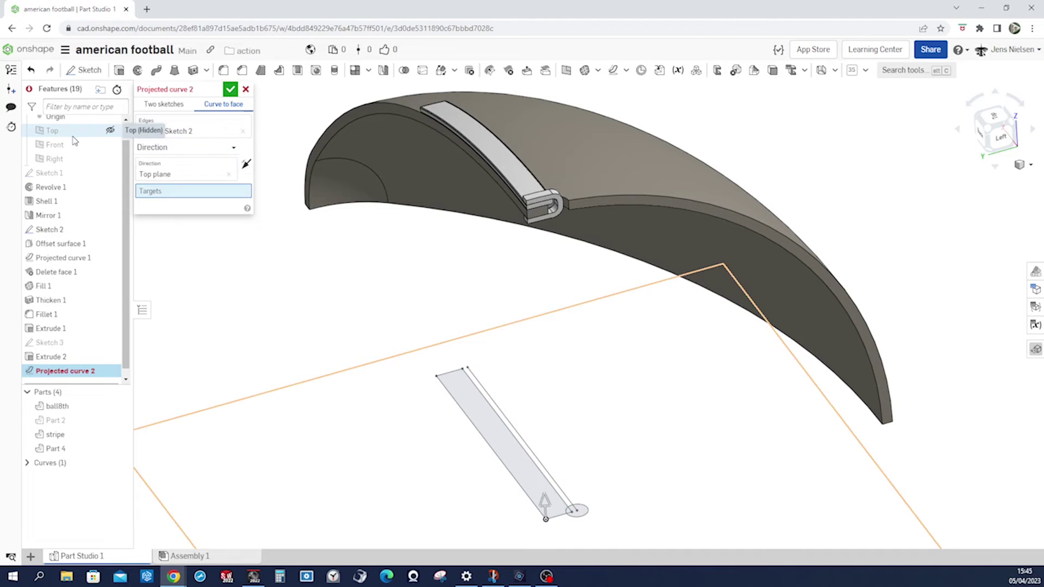
pyautogui.click(536, 149)
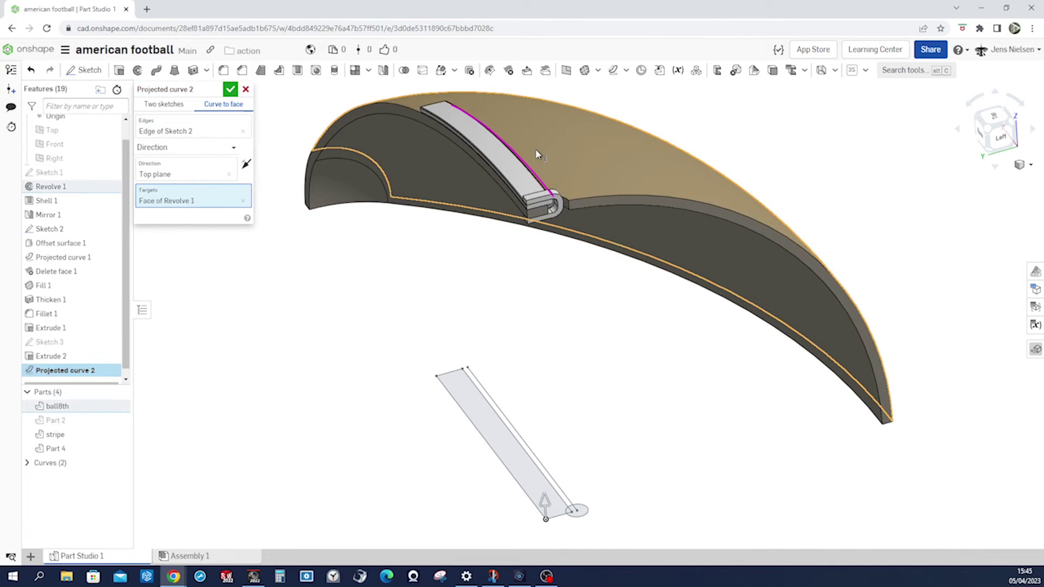
pyautogui.click(230, 89)
pyautogui.press('Right')
pyautogui.press('Right')
pyautogui.press('Right')
pyautogui.press('Right')
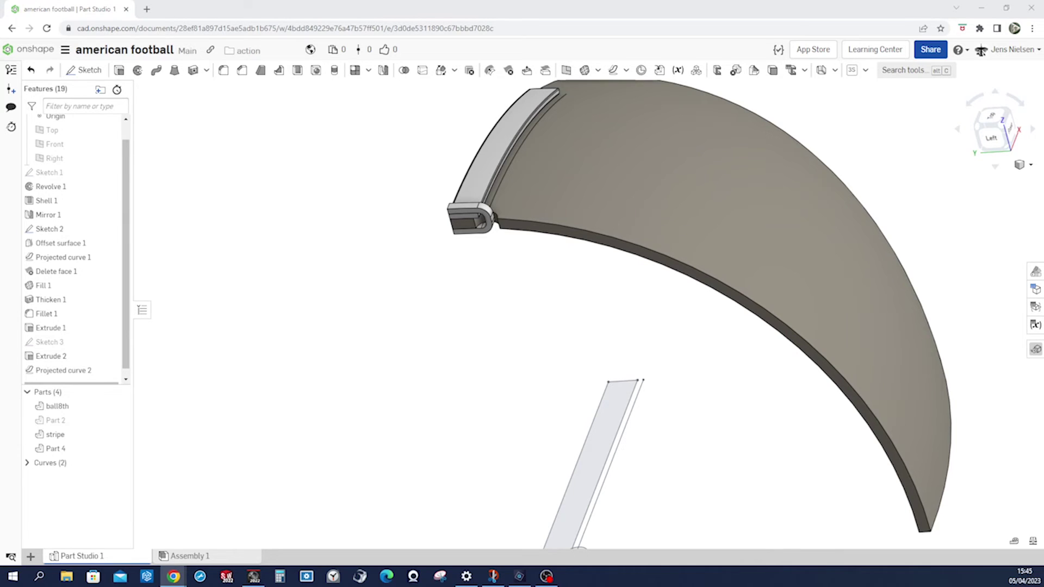
# Switch to an isometric view and start a Curve pattern set to Feature pattern
pyautogui.click(537, 351)
pyautogui.hotkey('shift', '7')
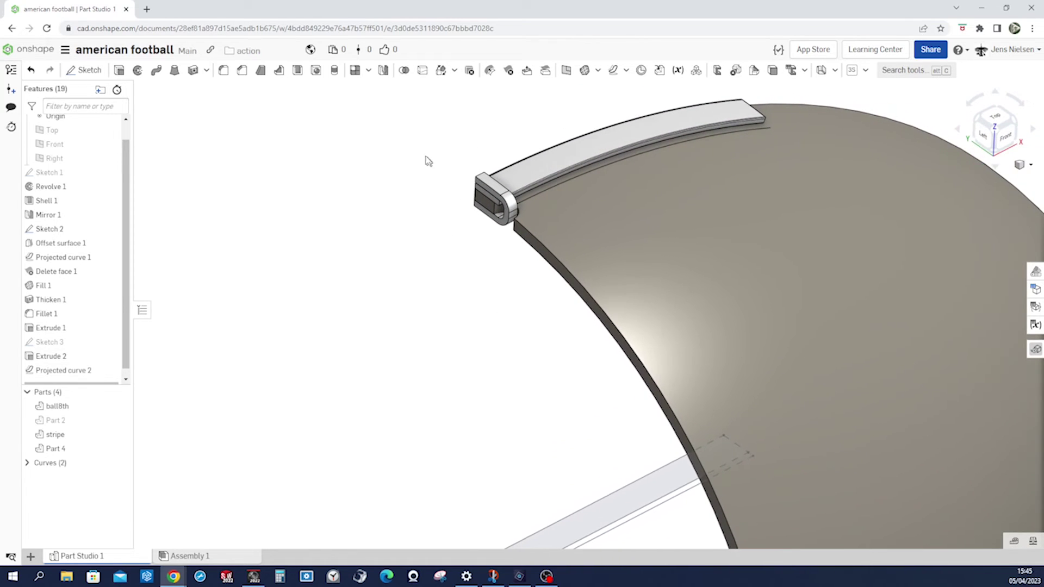
pyautogui.click(454, 71)
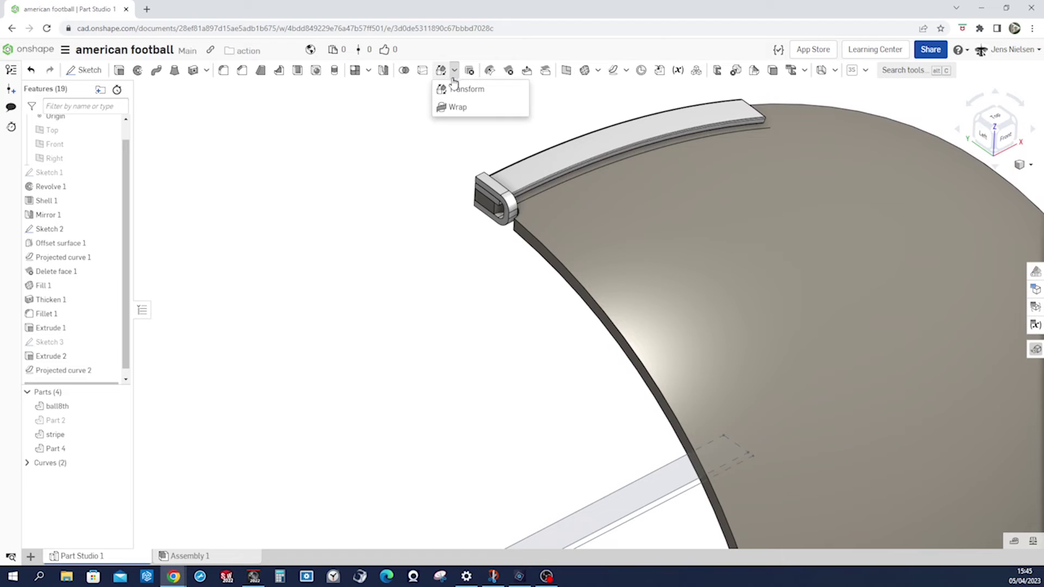
pyautogui.click(380, 105)
pyautogui.click(370, 76)
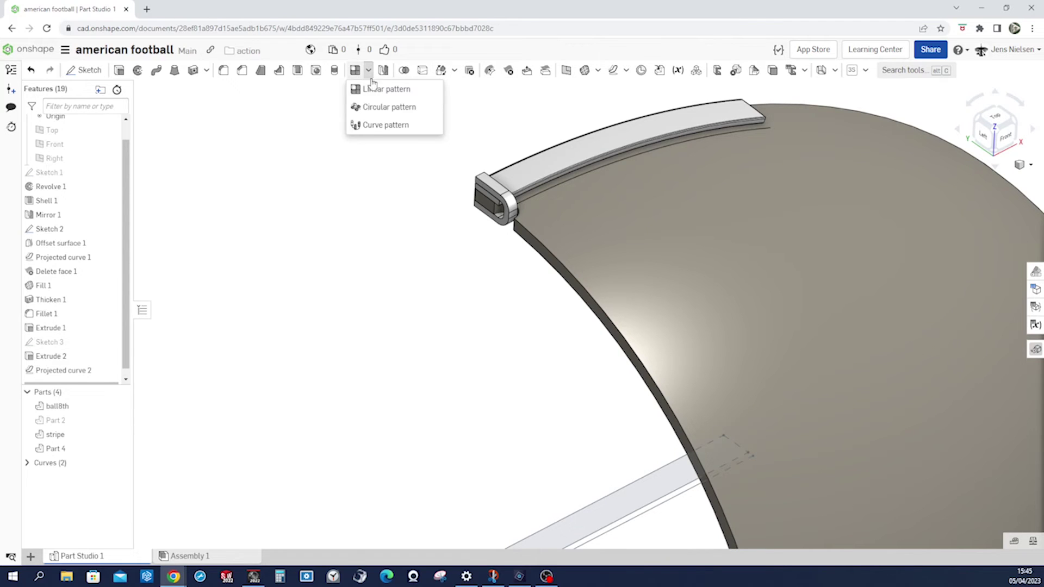
pyautogui.click(379, 125)
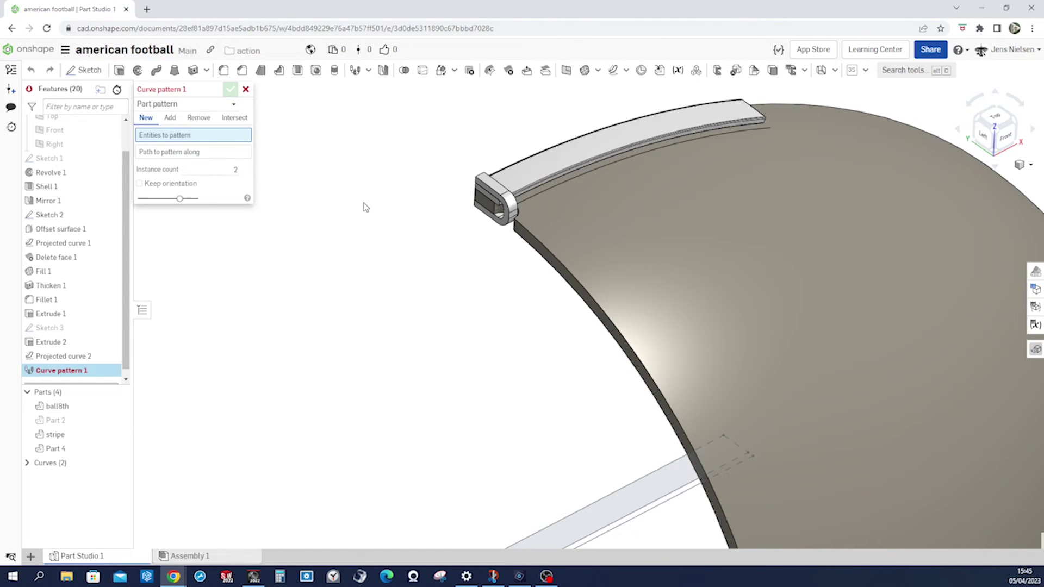
pyautogui.click(234, 107)
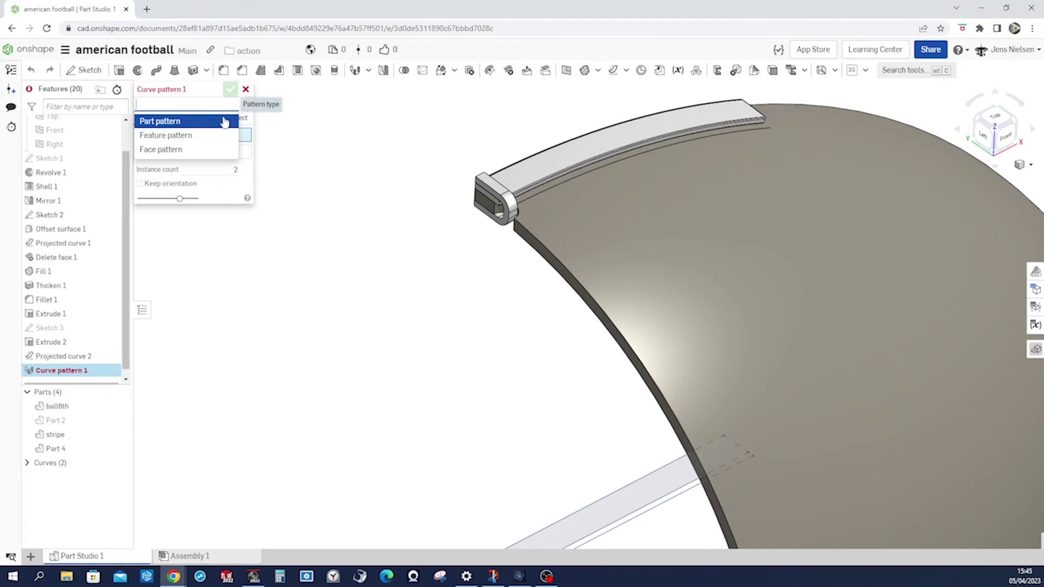
pyautogui.click(210, 135)
pyautogui.scroll(1, 429, 247)
pyautogui.scroll(3, 435, 203)
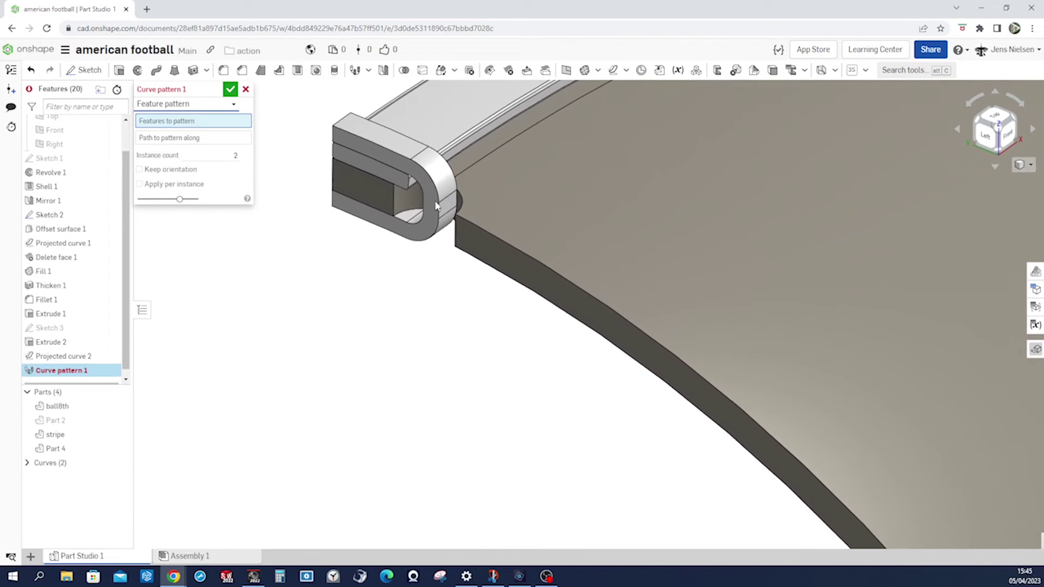
# Pattern Extrude 1 four times along Curve 2 with Apply per instance ticked
pyautogui.click(396, 200)
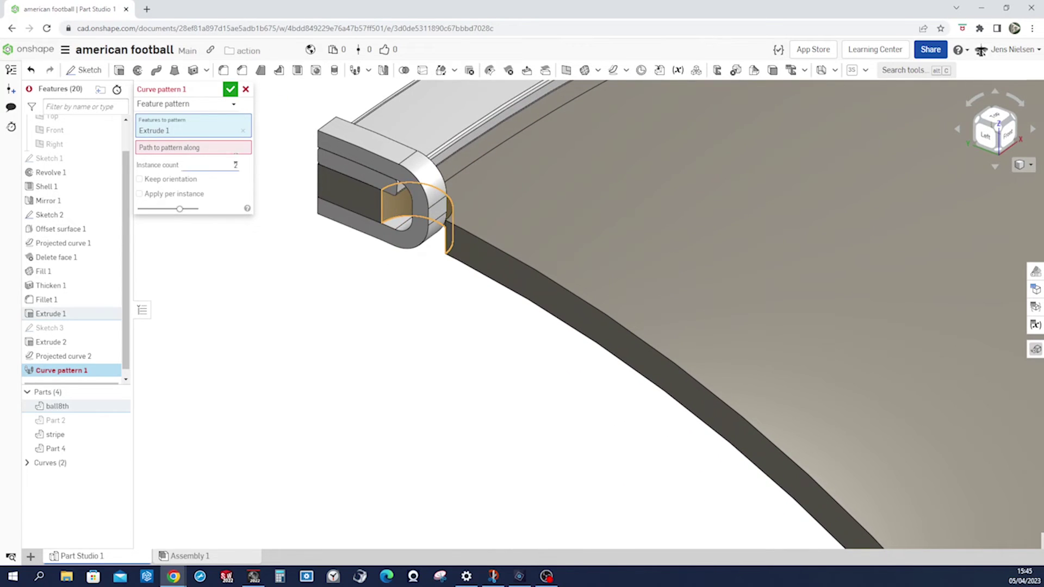
pyautogui.click(237, 150)
pyautogui.click(458, 177)
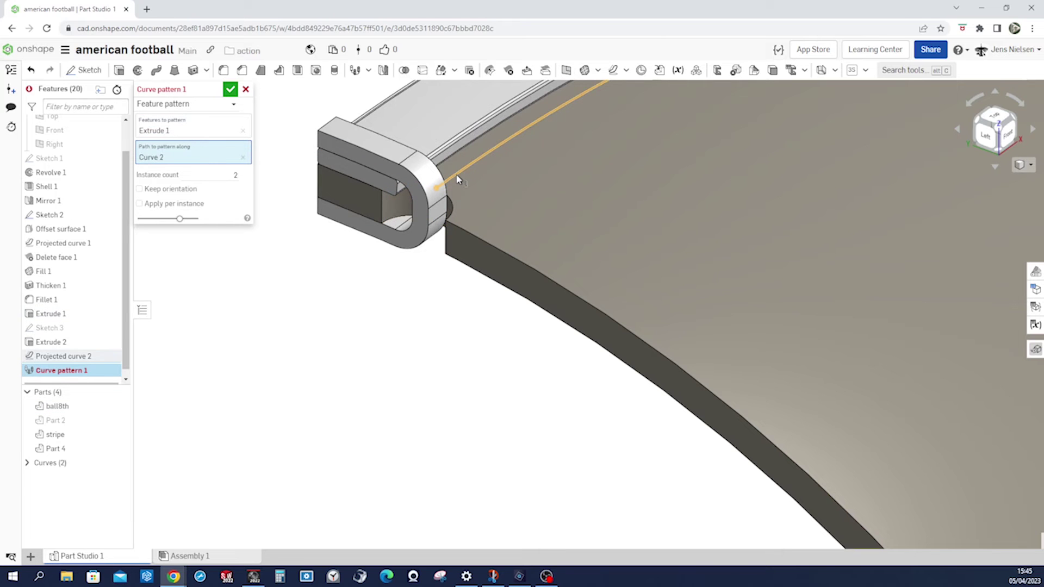
pyautogui.scroll(-5, 458, 177)
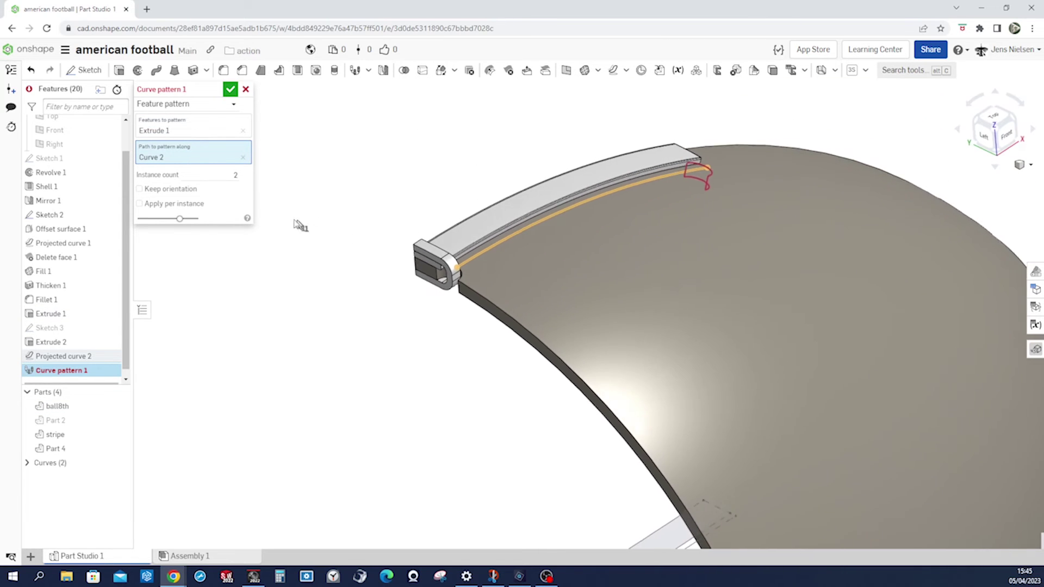
pyautogui.click(140, 204)
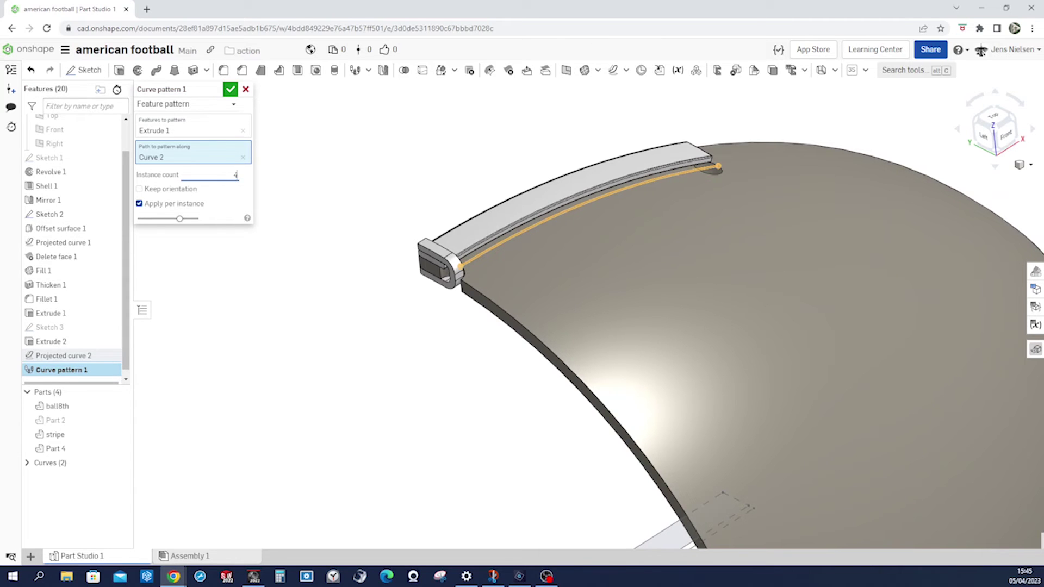
pyautogui.click(230, 89)
pyautogui.scroll(-3, 296, 172)
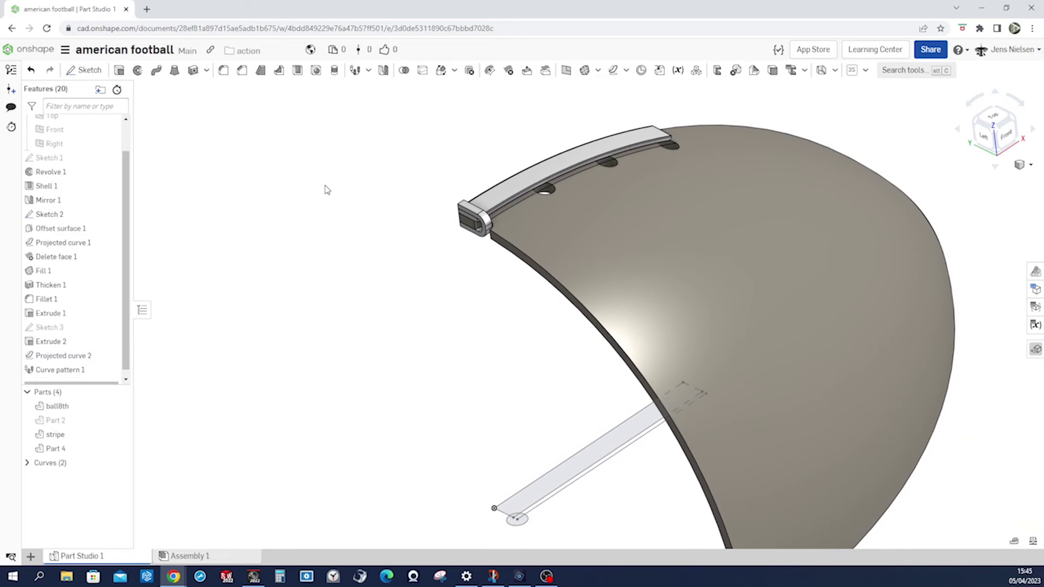
pyautogui.moveTo(326, 189)
pyautogui.mouseDown(button='right')
pyautogui.moveTo(431, 168)
pyautogui.moveTo(427, 179)
pyautogui.mouseUp(button='right')
pyautogui.scroll(2, 435, 191)
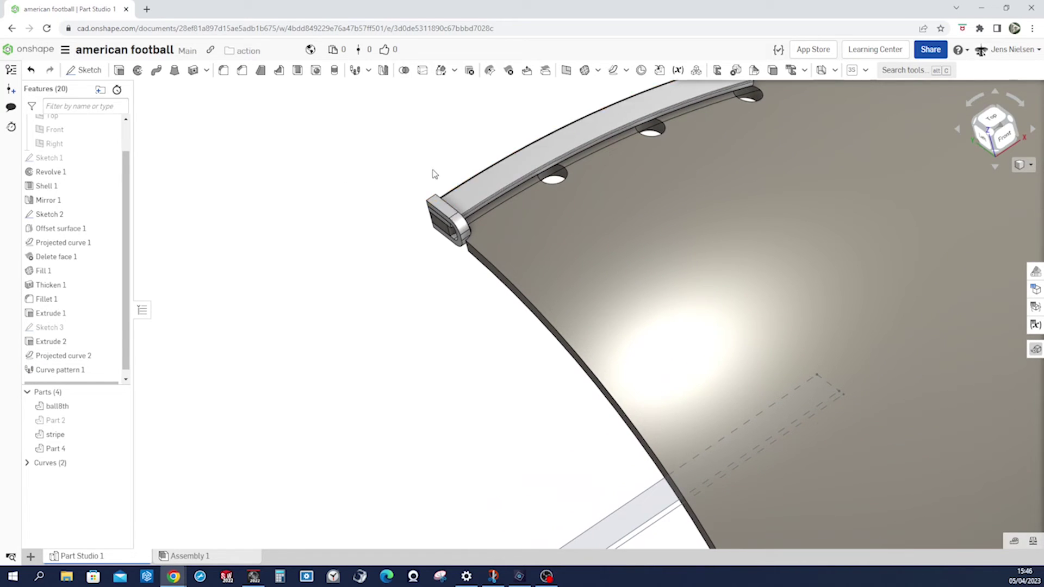
pyautogui.moveTo(439, 163); pyautogui.dragTo(389, 222, button='right')
pyautogui.scroll(2, 438, 207)
pyautogui.scroll(-2, 428, 225)
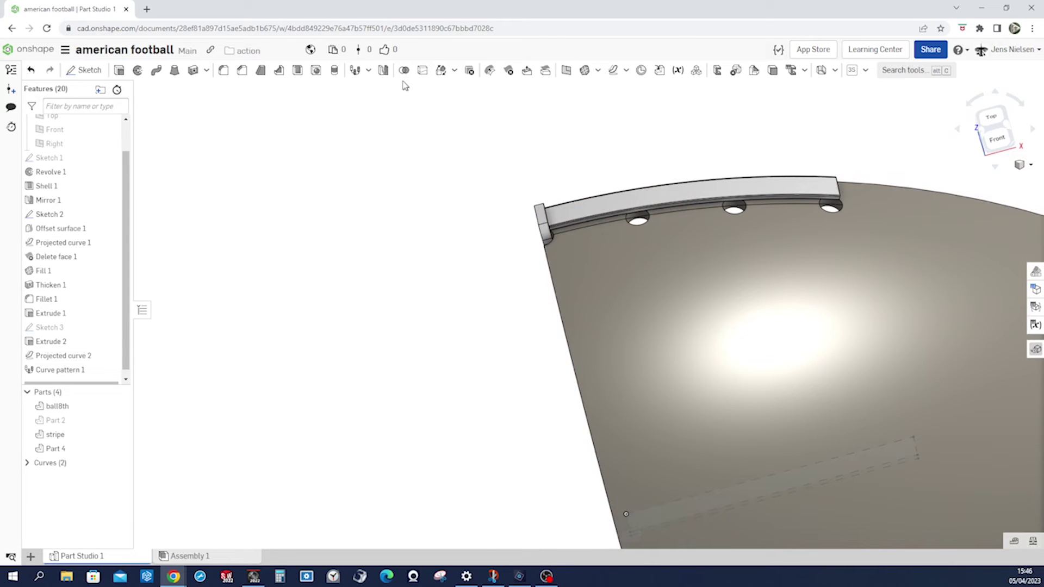
# Mirror Part 4 across the Extrude 2 end face with Add, then begin a curve pattern
pyautogui.click(383, 70)
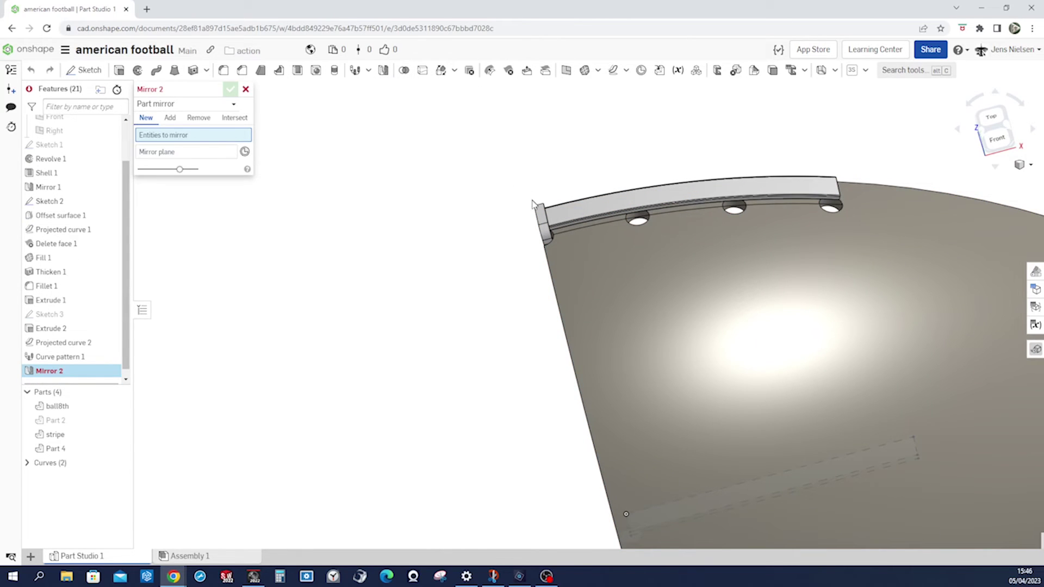
pyautogui.click(542, 217)
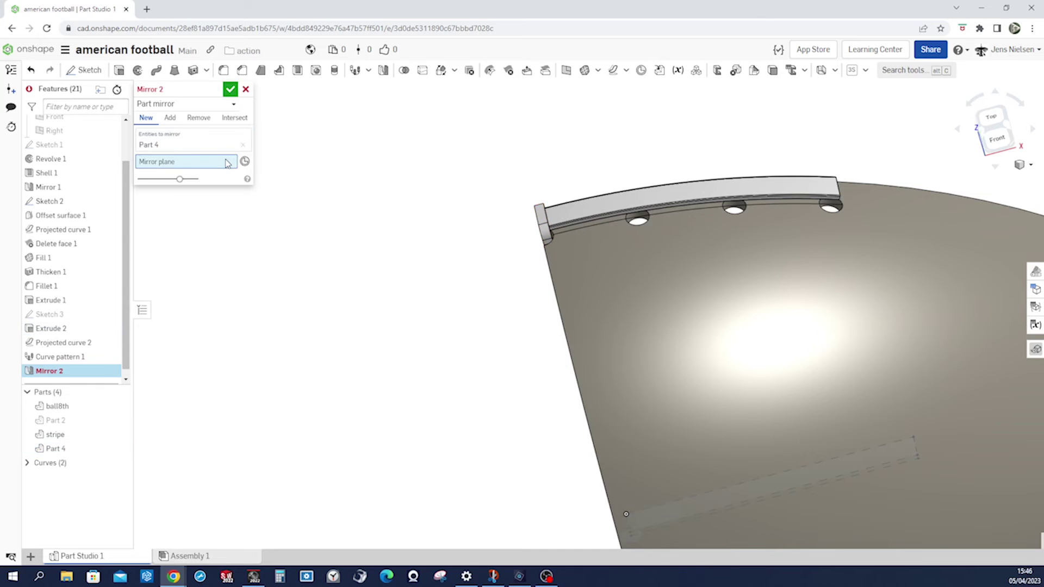
pyautogui.click(169, 118)
pyautogui.moveTo(363, 156); pyautogui.dragTo(436, 181, button='right')
pyautogui.click(417, 126)
pyautogui.scroll(-5, 286, 159)
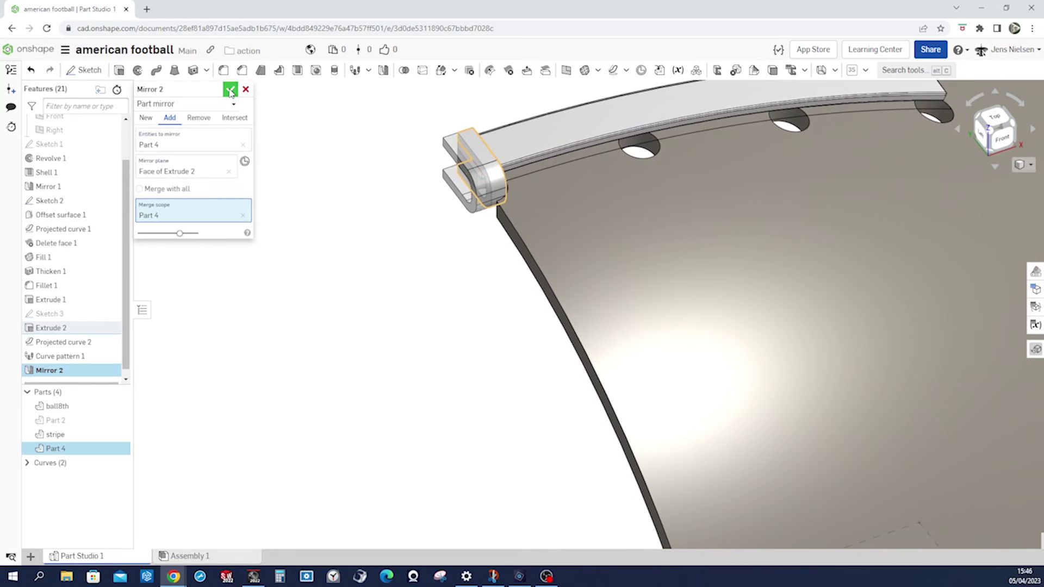
pyautogui.click(231, 90)
pyautogui.scroll(-5, 378, 168)
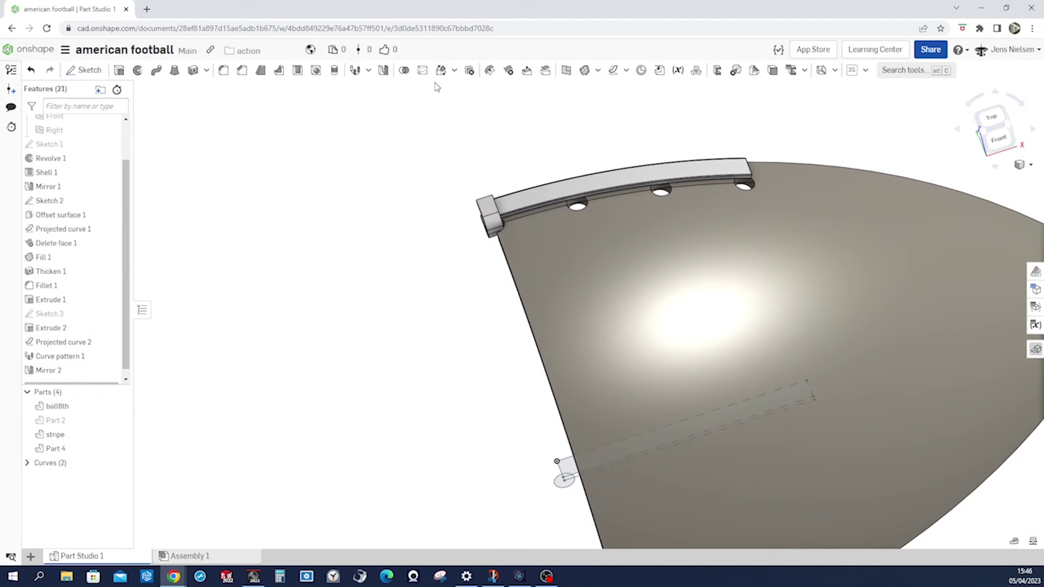
pyautogui.click(454, 71)
pyautogui.click(355, 71)
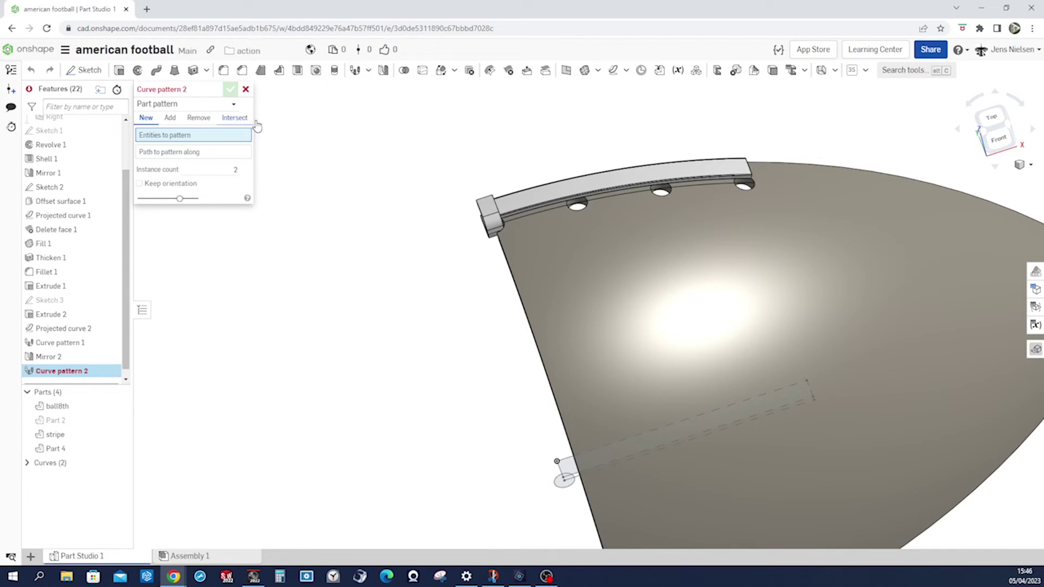
# Pattern the Part 4 clip 4 times along Curve 2, adding Parts 5–7
pyautogui.click(491, 216)
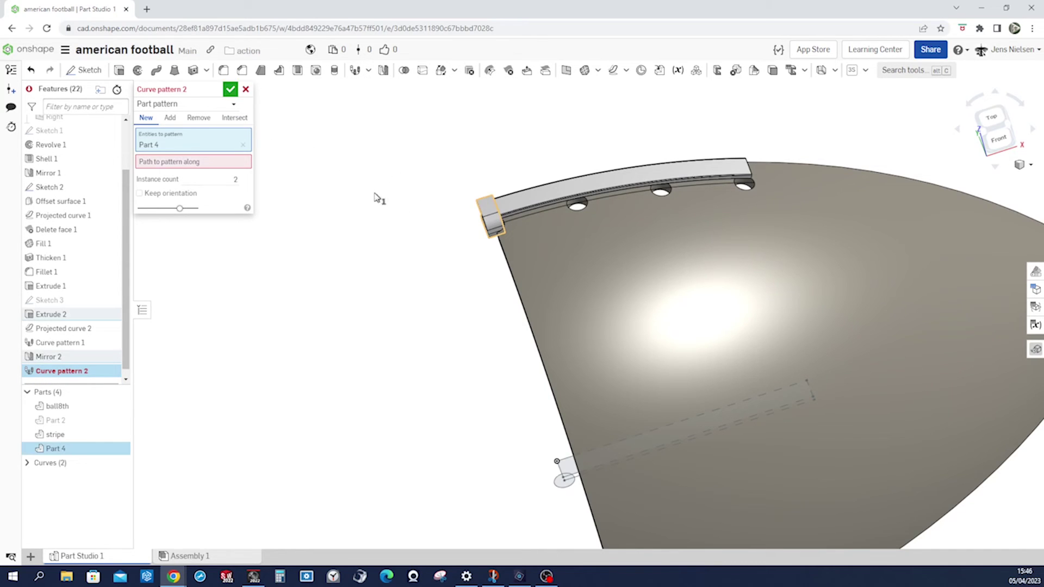
pyautogui.click(536, 217)
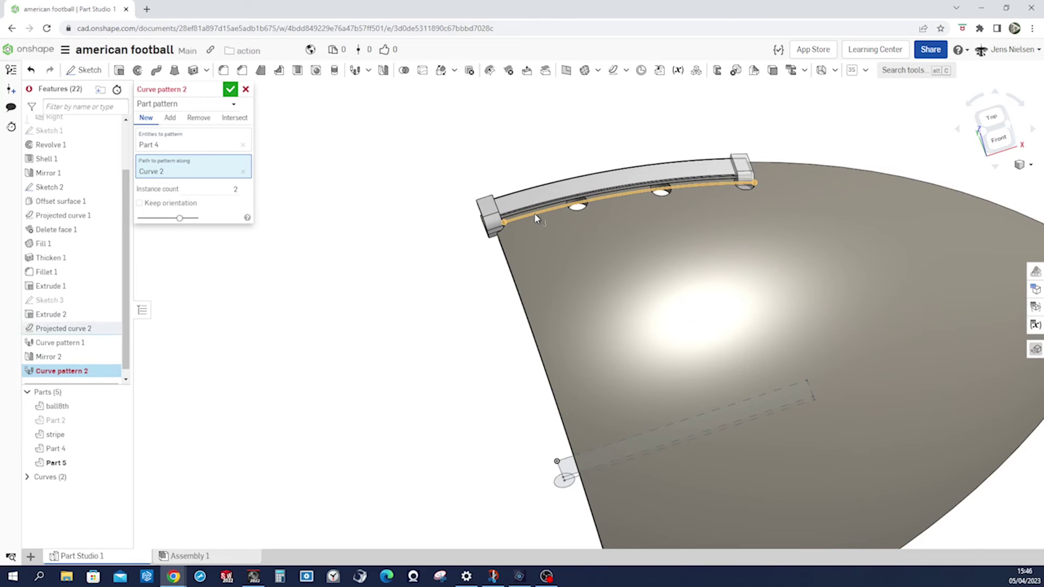
pyautogui.click(236, 190)
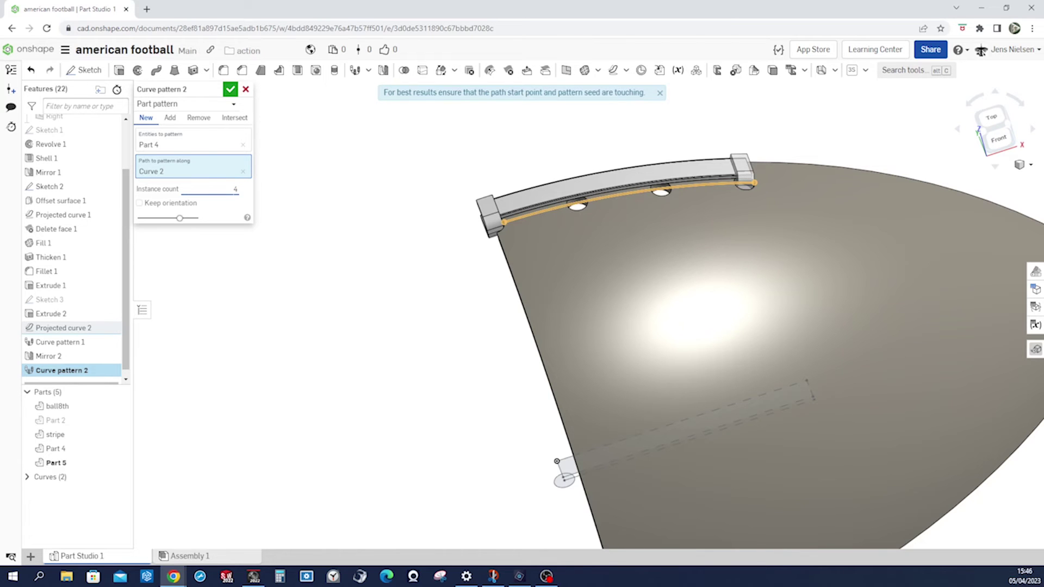
pyautogui.press('Return')
pyautogui.click(230, 89)
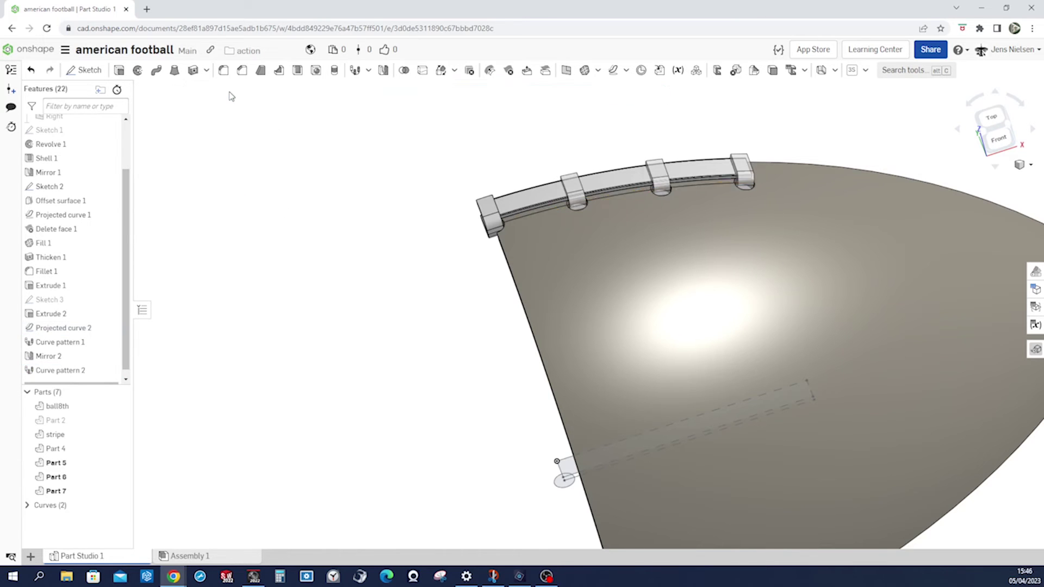
pyautogui.scroll(-2, 394, 169)
pyautogui.scroll(-2, 394, 169)
pyautogui.moveTo(394, 174); pyautogui.dragTo(395, 175, button='right')
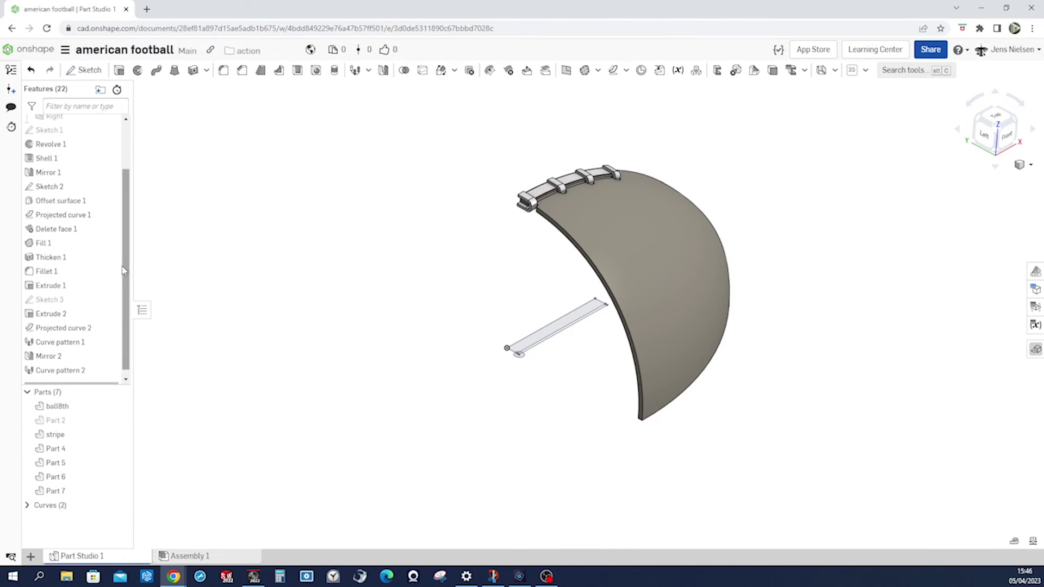
# Hide Sketch 2 and turn the view toward the top before starting a split
pyautogui.click(109, 187)
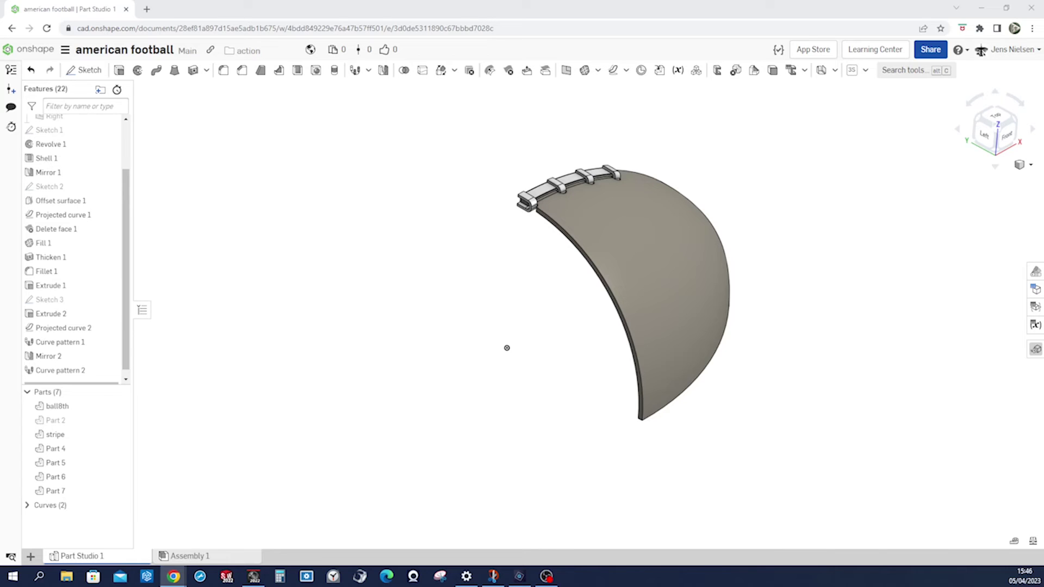
pyautogui.moveTo(857, 309); pyautogui.dragTo(865, 309, button='right')
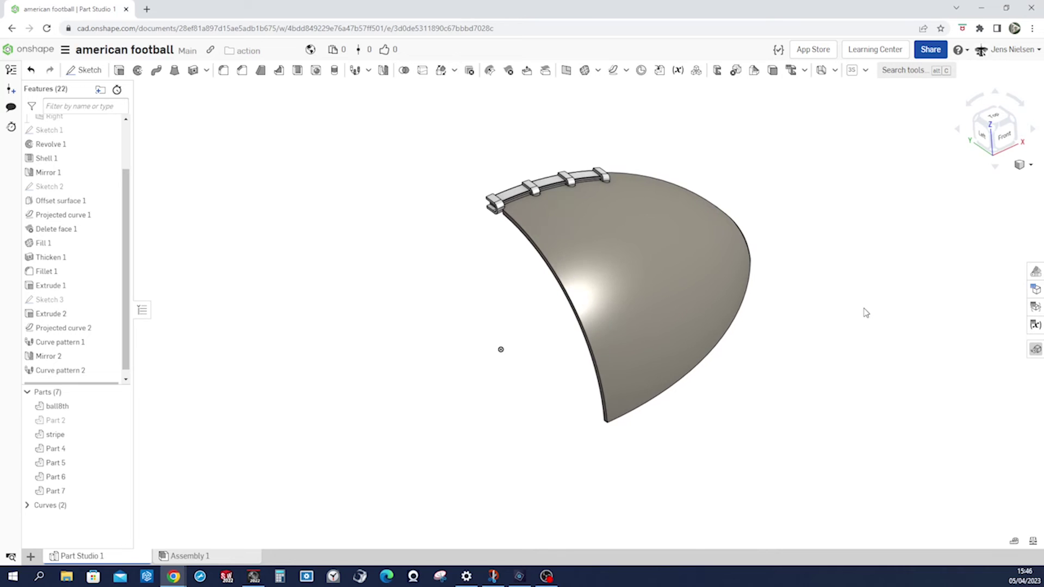
pyautogui.press('Left')
pyautogui.press('Left')
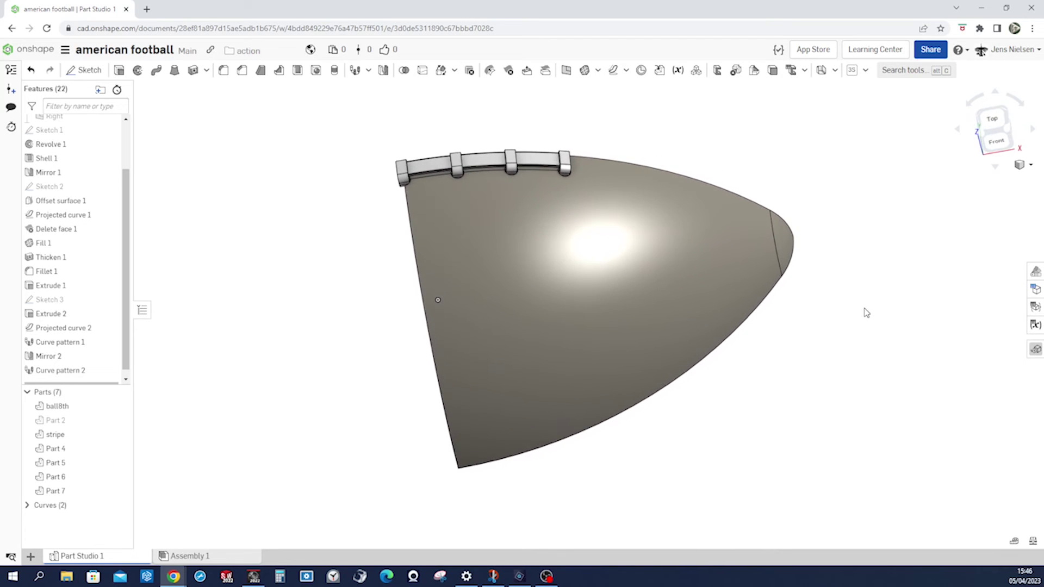
pyautogui.press('Left')
pyautogui.press('Left')
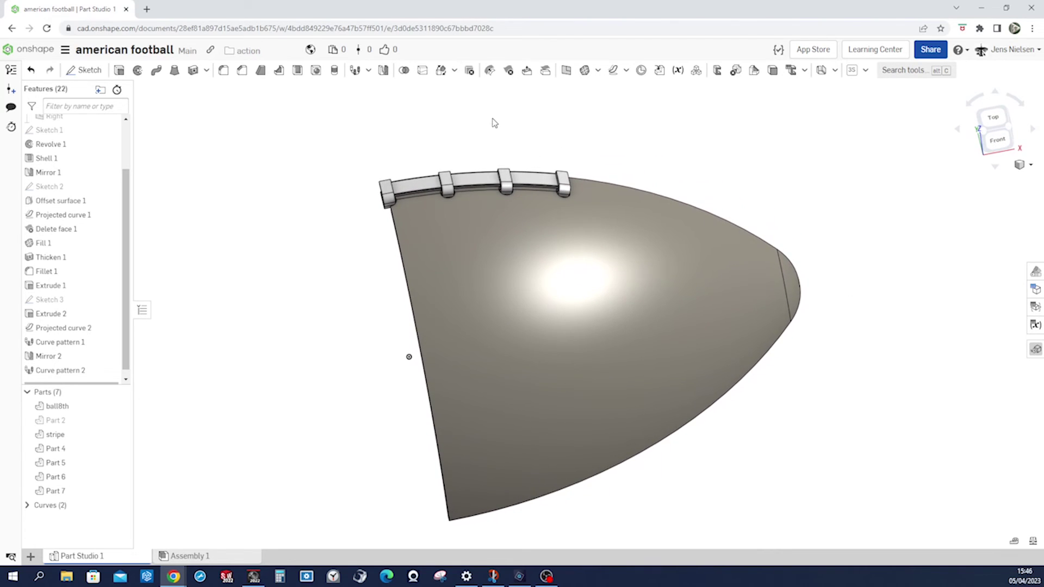
pyautogui.click(424, 71)
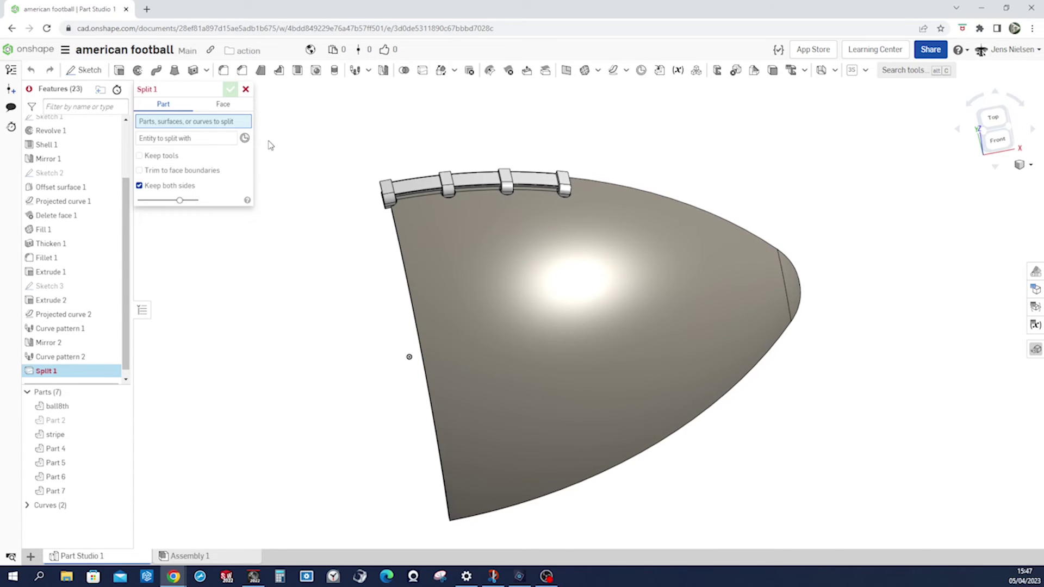
# Split Part 4 with the Right plane keeping one side, then show Part 2 again
pyautogui.press('Left')
pyautogui.click(418, 200)
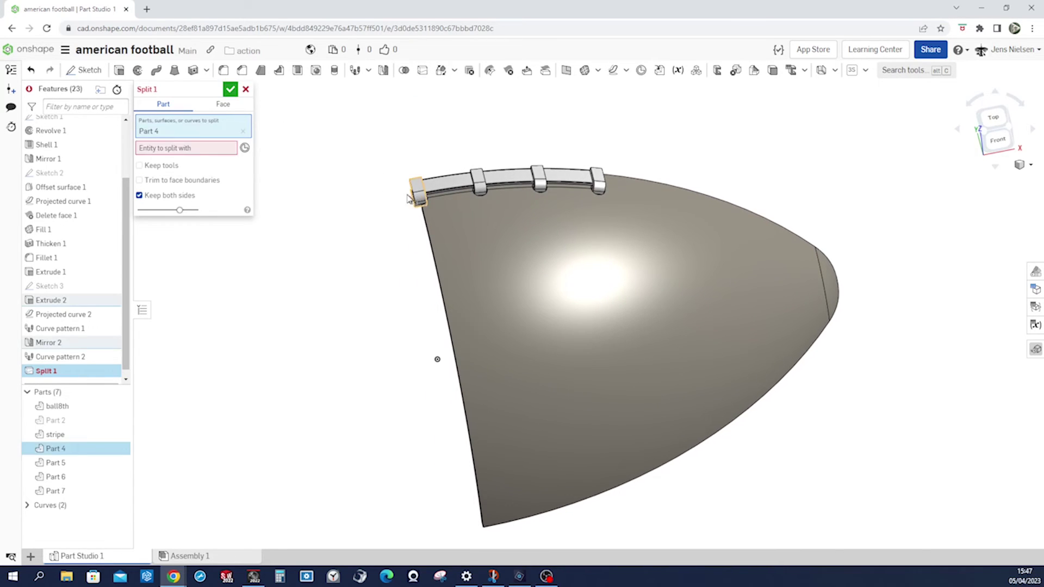
pyautogui.click(197, 147)
pyautogui.scroll(3, 75, 180)
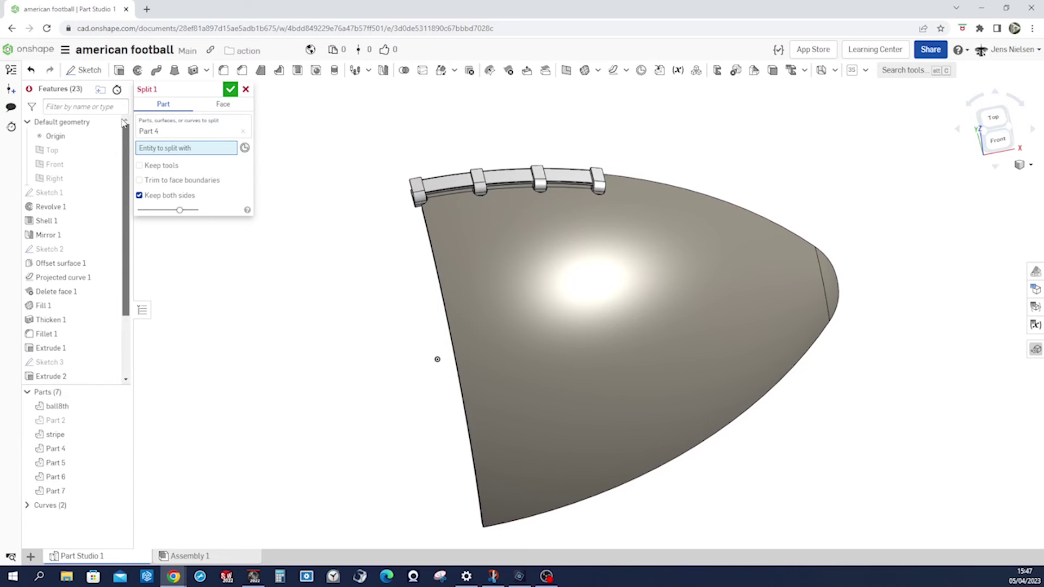
pyautogui.click(73, 178)
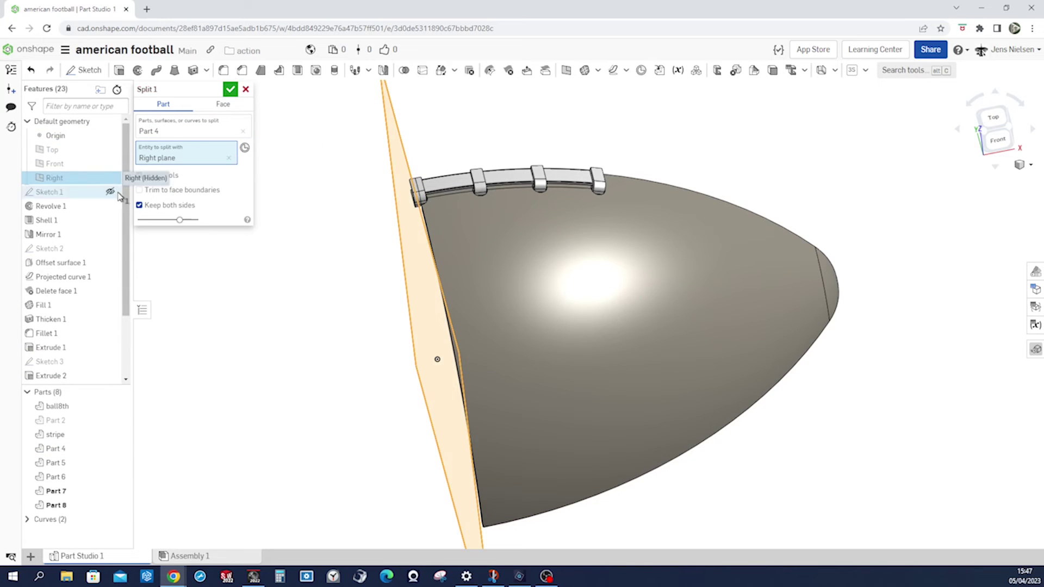
pyautogui.click(140, 205)
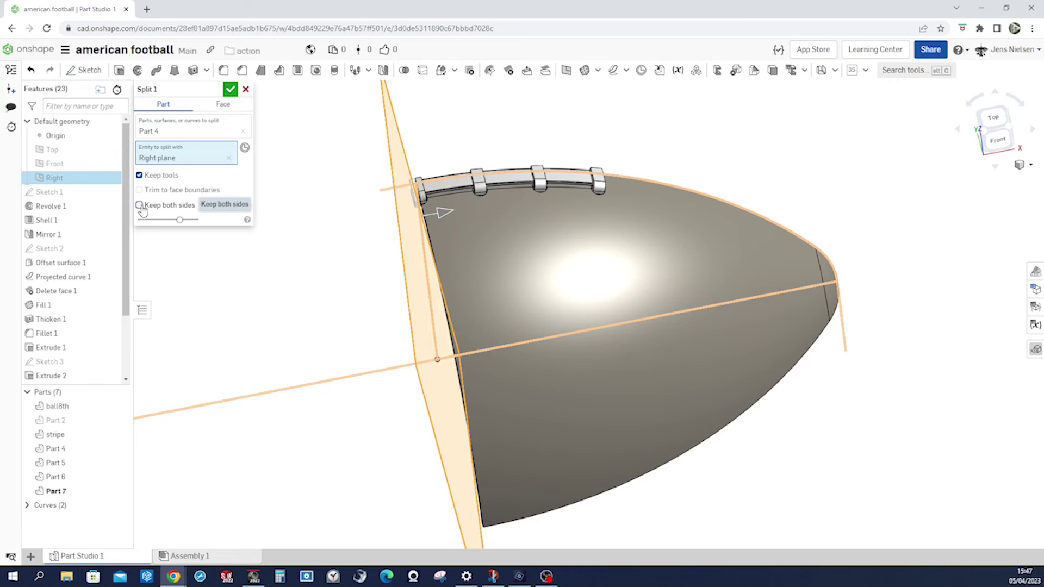
pyautogui.click(230, 90)
pyautogui.moveTo(332, 139); pyautogui.dragTo(947, 228, button='right')
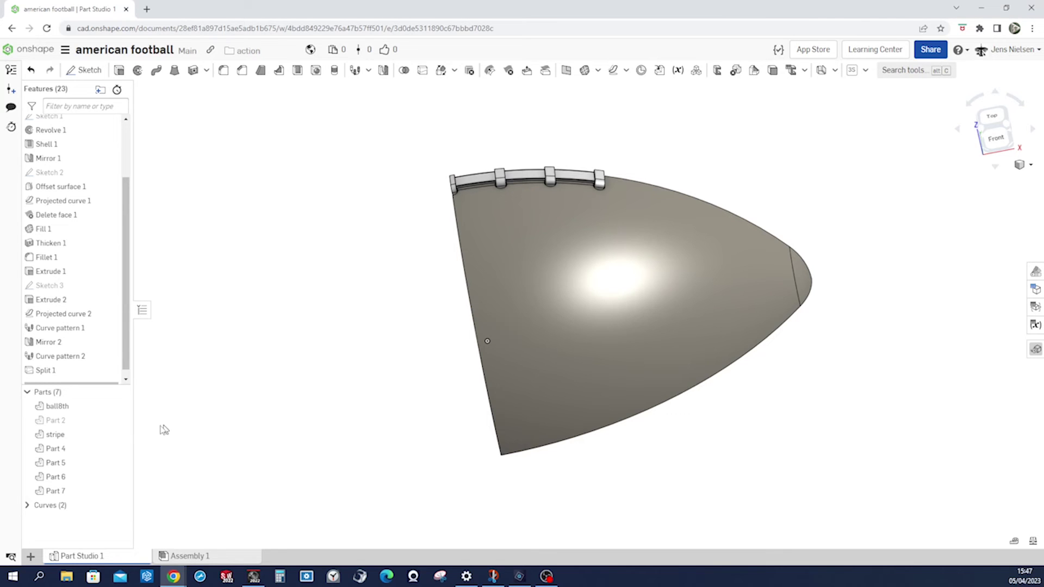
pyautogui.click(116, 421)
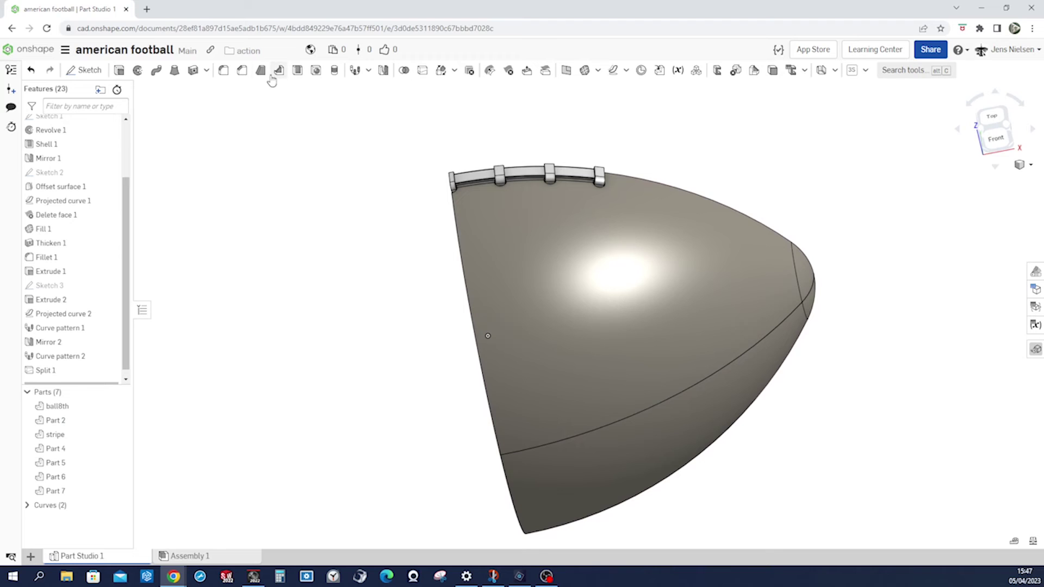
# Start a fillet and select two outer seam edges of the ball8th shell (Revolve 1)
pyautogui.click(223, 70)
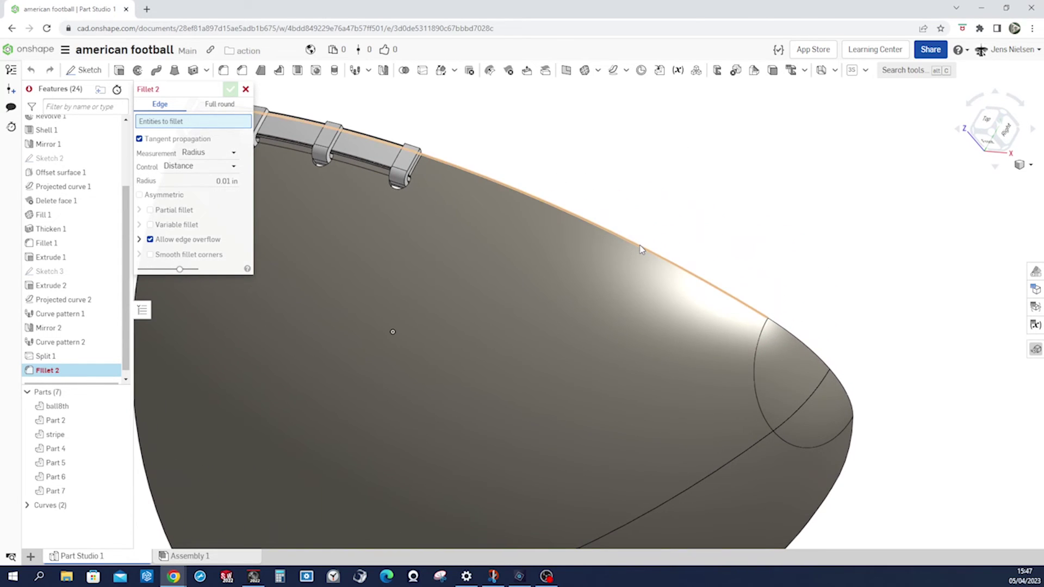
pyautogui.click(640, 249)
pyautogui.click(778, 327)
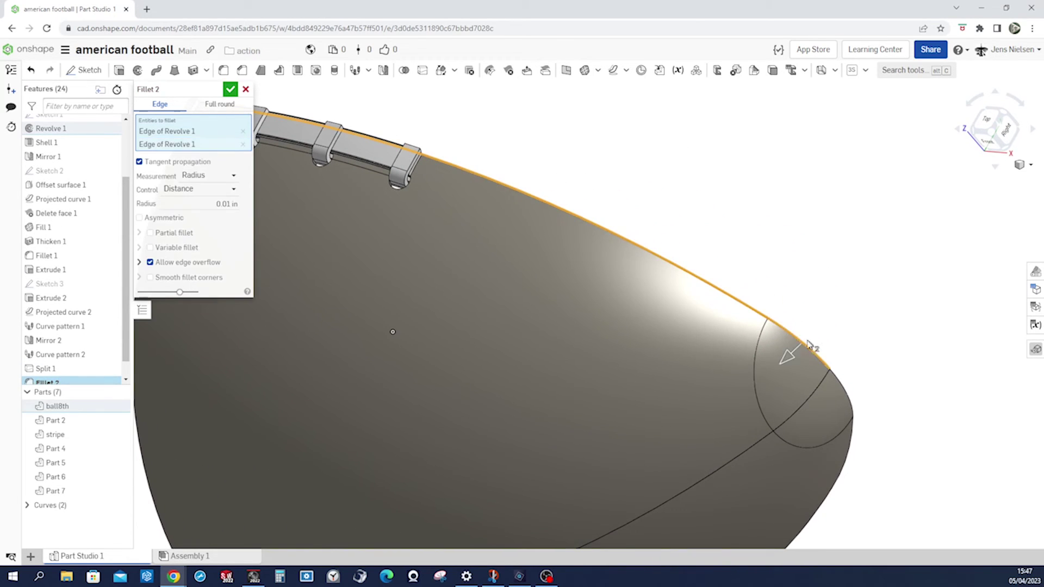
pyautogui.moveTo(839, 383); pyautogui.dragTo(836, 301, button='right')
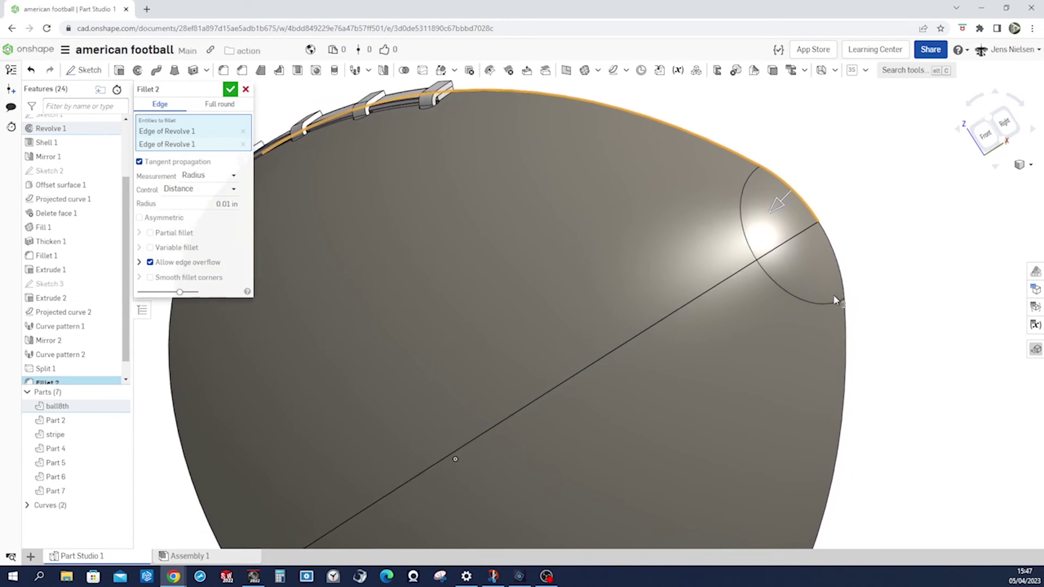
pyautogui.click(118, 421)
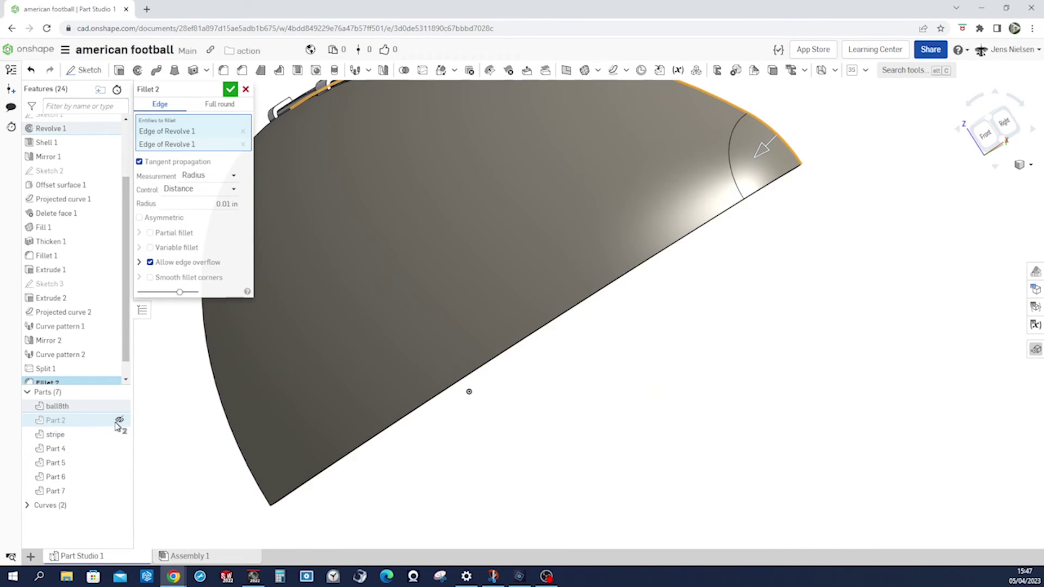
pyautogui.click(761, 194)
pyautogui.moveTo(842, 200); pyautogui.dragTo(772, 213, button='right')
pyautogui.click(243, 157)
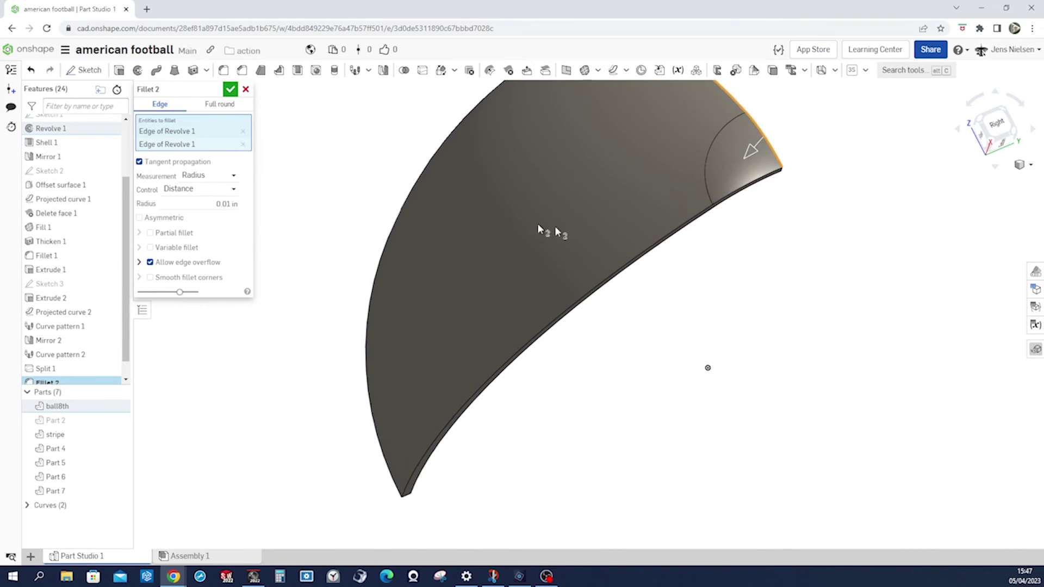
pyautogui.scroll(3, 771, 220)
pyautogui.click(770, 219)
pyautogui.moveTo(799, 275); pyautogui.dragTo(725, 249, button='right')
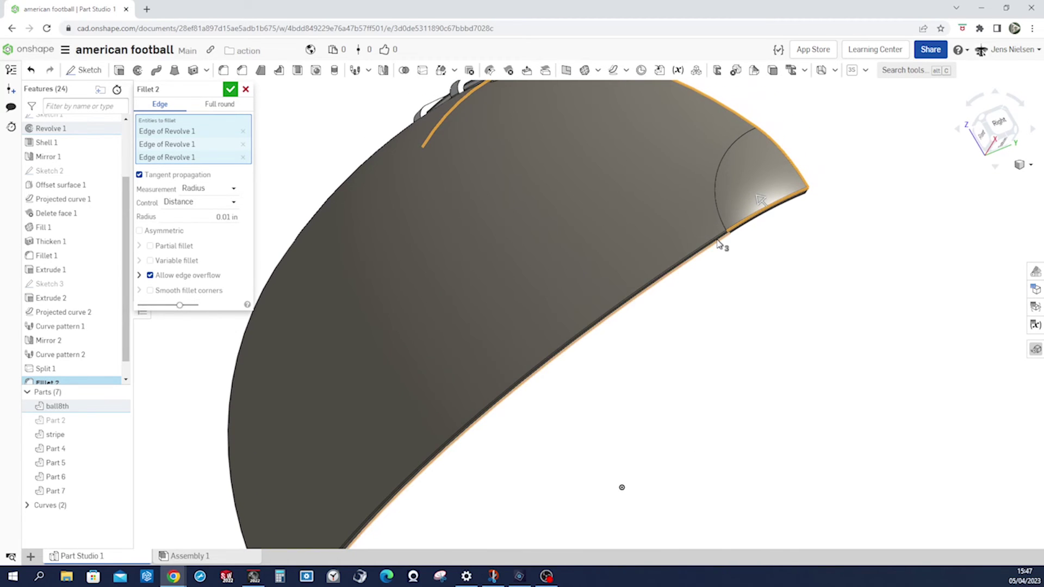
pyautogui.click(719, 243)
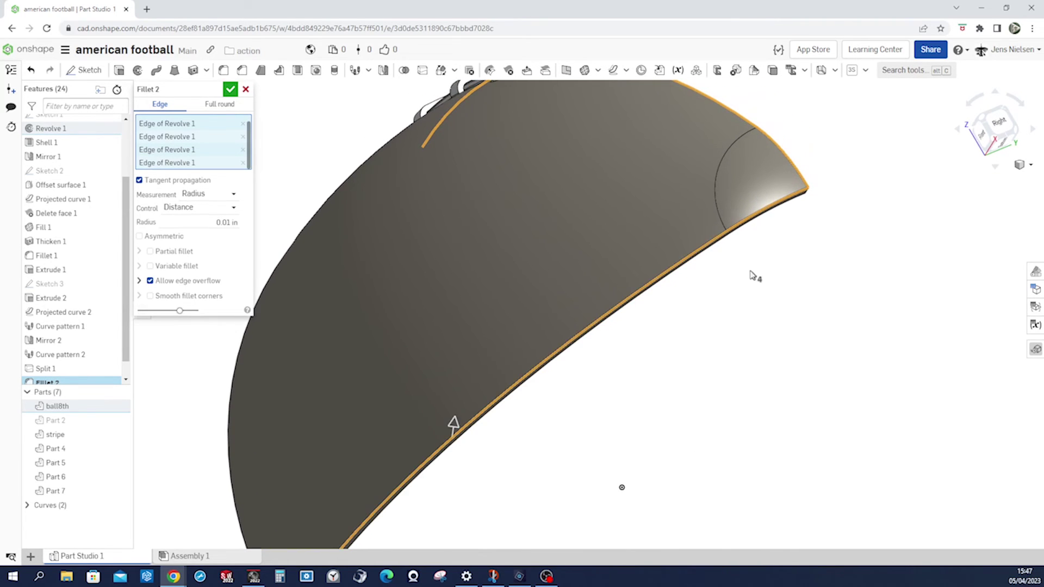
pyautogui.scroll(-3, 756, 280)
pyautogui.press('Left')
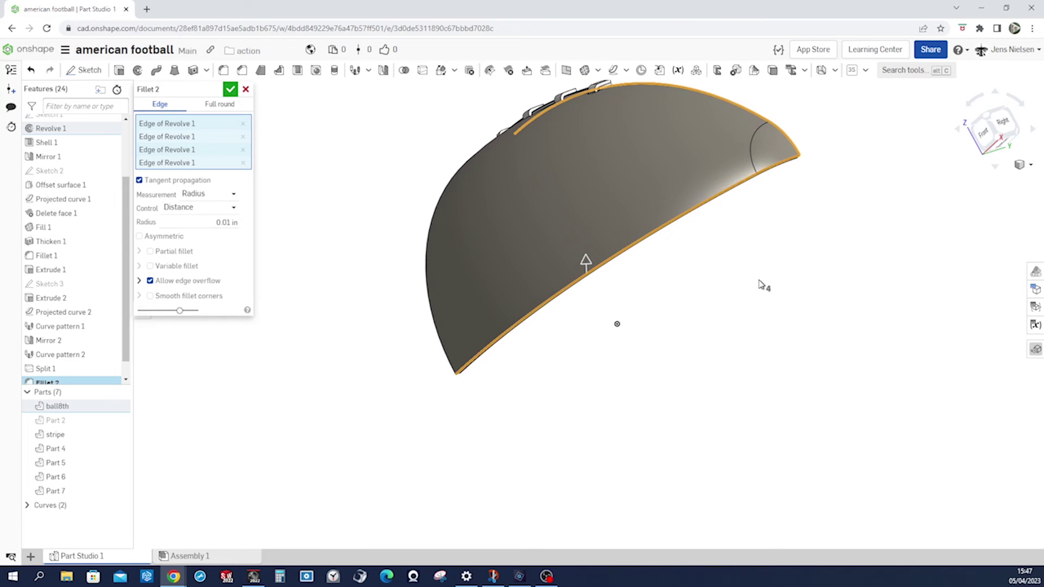
# Add two Part 2 (Mirror 1) edges, set the radius to 0.06 in, and confirm
pyautogui.click(120, 406)
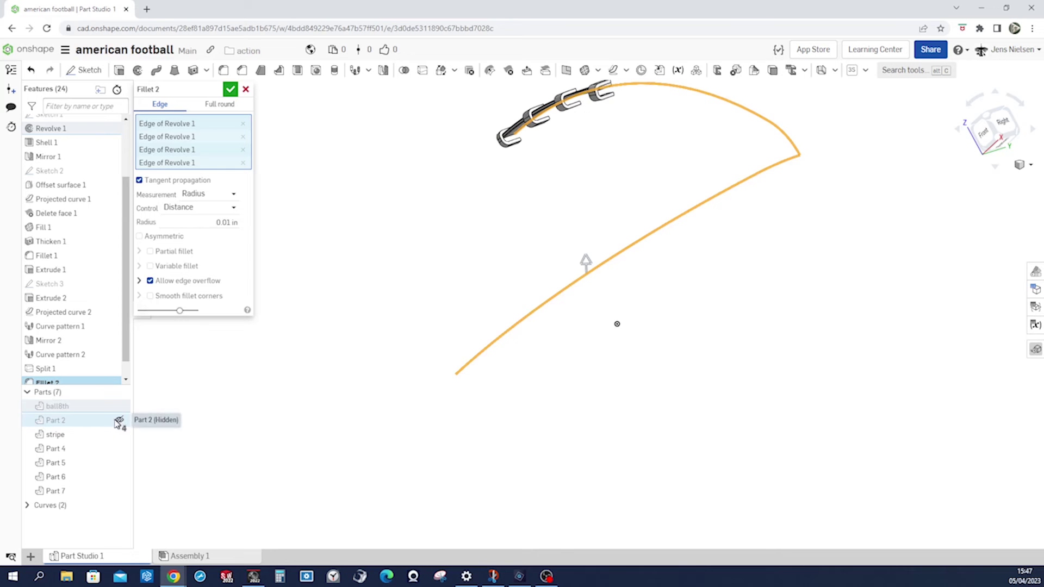
pyautogui.click(119, 421)
pyautogui.moveTo(867, 373)
pyautogui.mouseDown(button='right')
pyautogui.moveTo(820, 361)
pyautogui.moveTo(778, 401)
pyautogui.moveTo(794, 262)
pyautogui.mouseUp(button='right')
pyautogui.click(751, 405)
pyautogui.scroll(2, 792, 261)
pyautogui.click(772, 237)
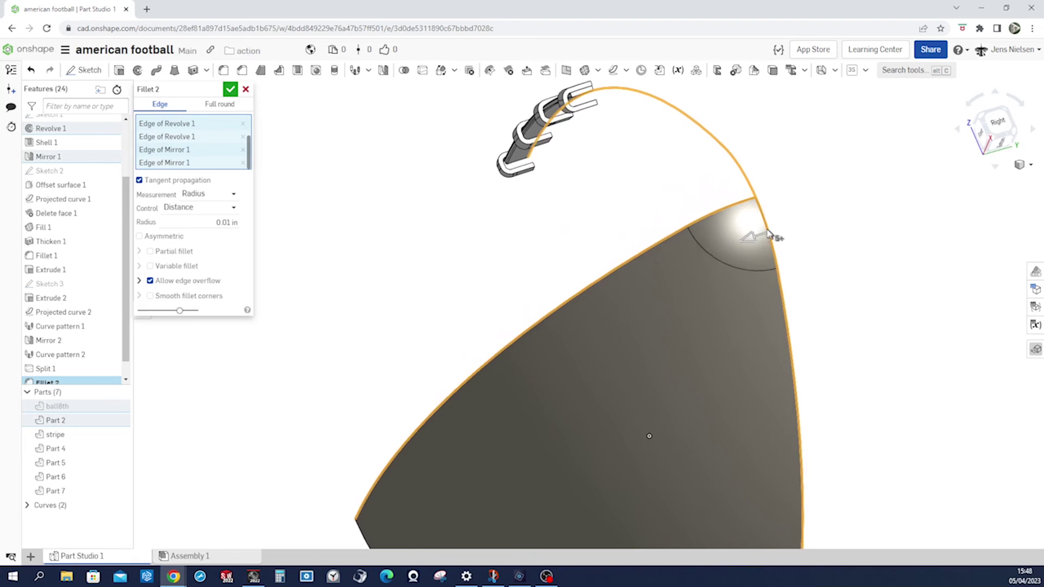
pyautogui.moveTo(772, 237); pyautogui.dragTo(811, 240, button='right')
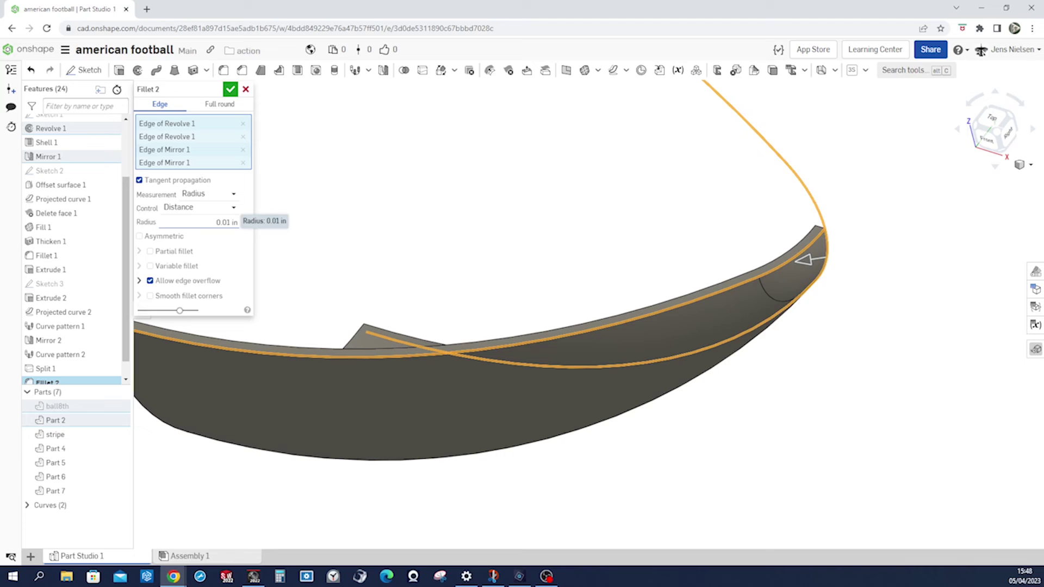
pyautogui.click(233, 223)
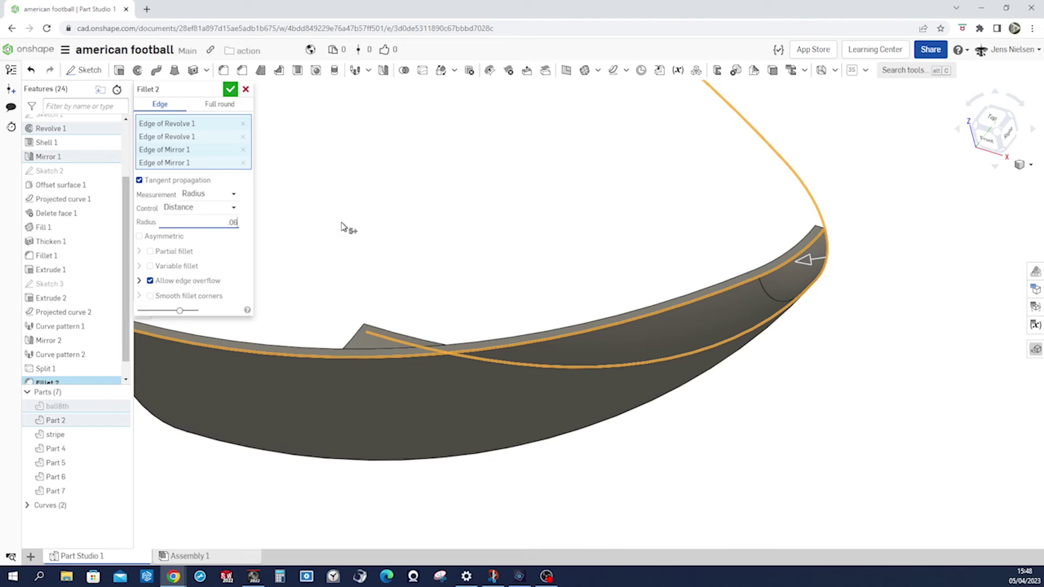
pyautogui.click(230, 89)
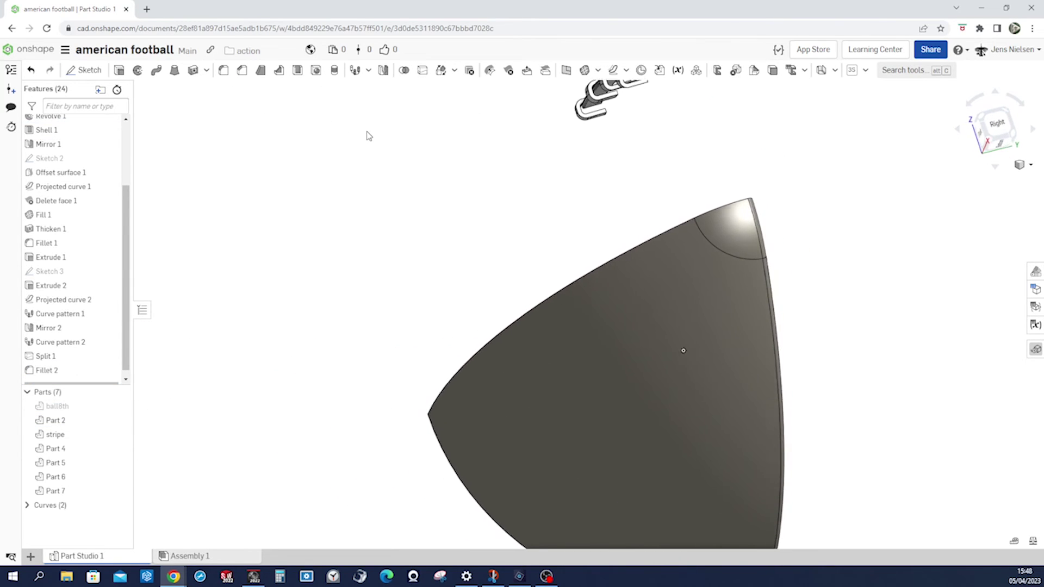
pyautogui.moveTo(416, 140); pyautogui.dragTo(541, 123, button='right')
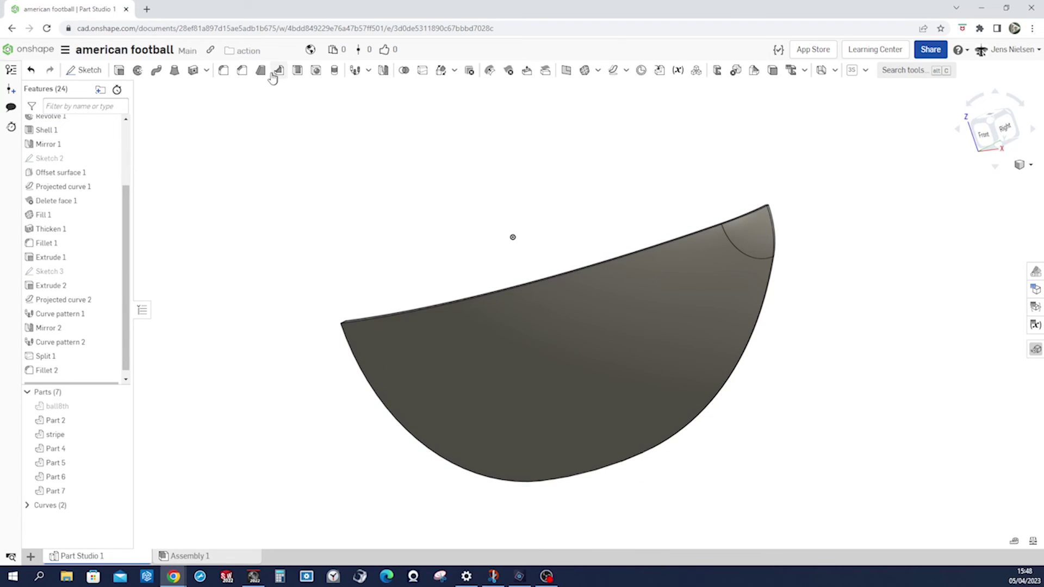
# Fillet Part 2's top Mirror 1 edge at 0.06 in, then unhide ball8th and fit the view
pyautogui.click(225, 71)
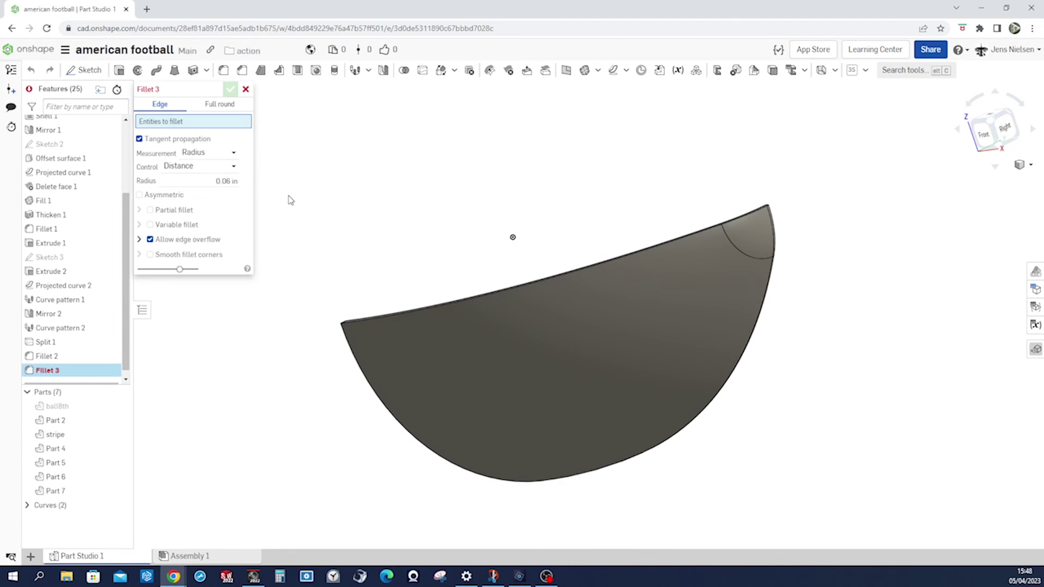
pyautogui.scroll(5, 560, 250)
pyautogui.click(560, 246)
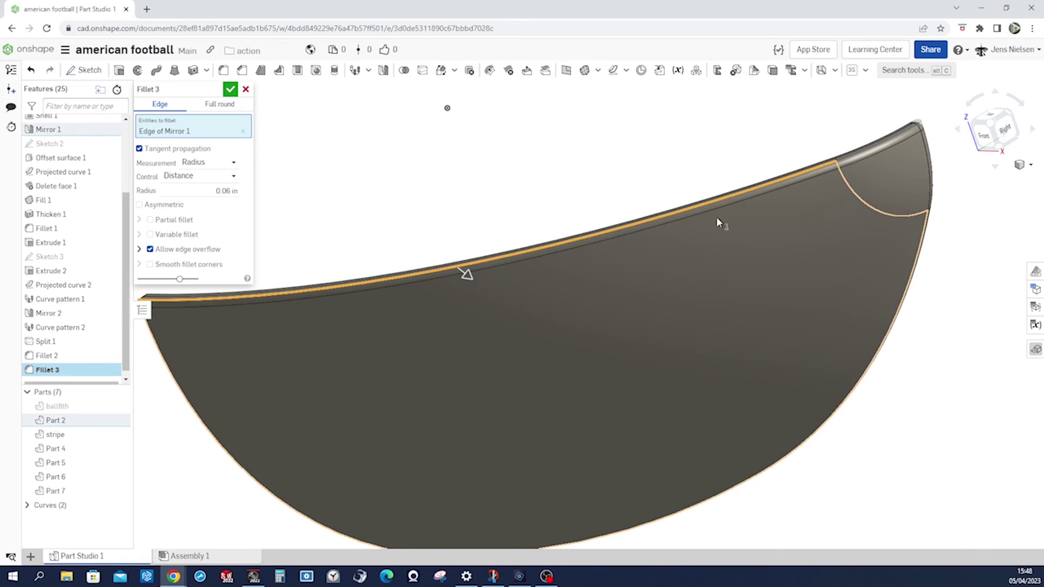
pyautogui.click(230, 90)
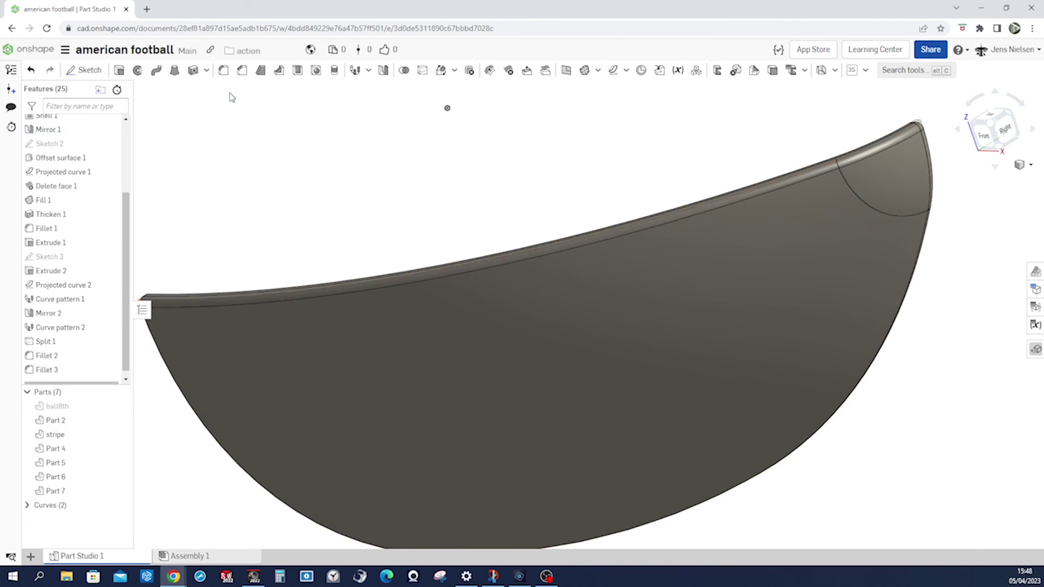
pyautogui.scroll(-5, 350, 136)
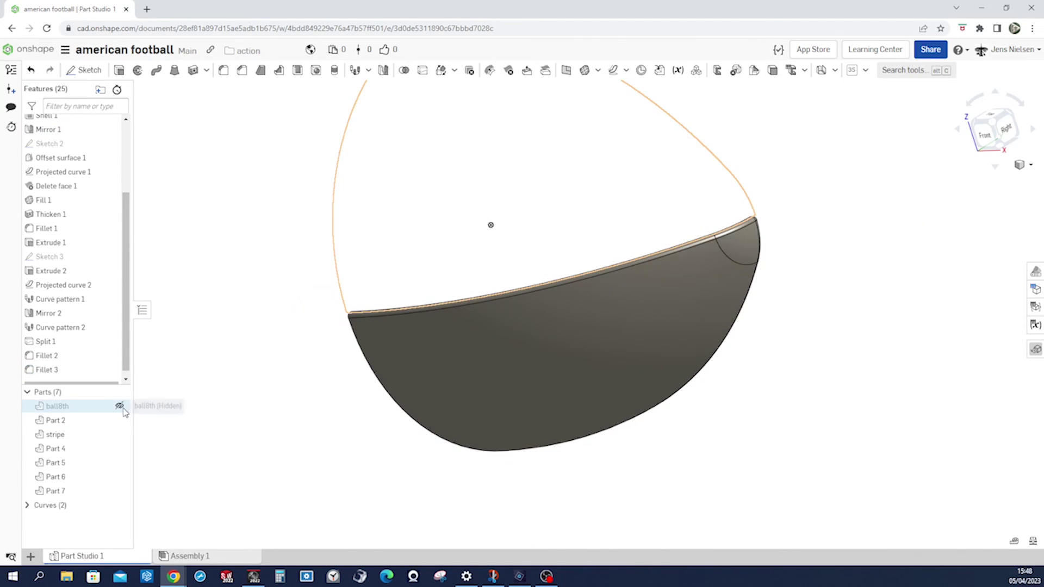
pyautogui.click(121, 408)
pyautogui.press('f')
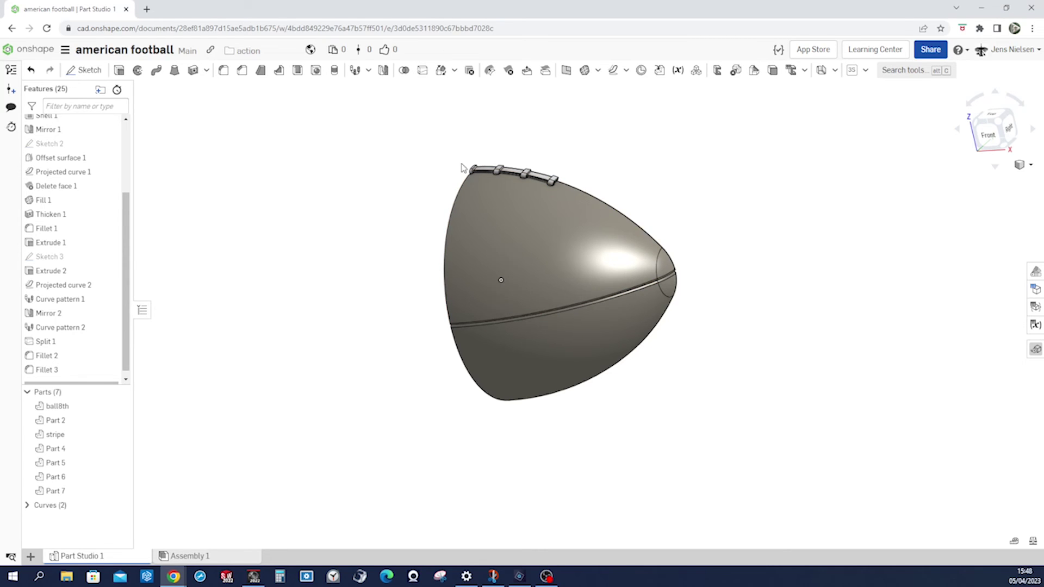
pyautogui.scroll(3, 111, 134)
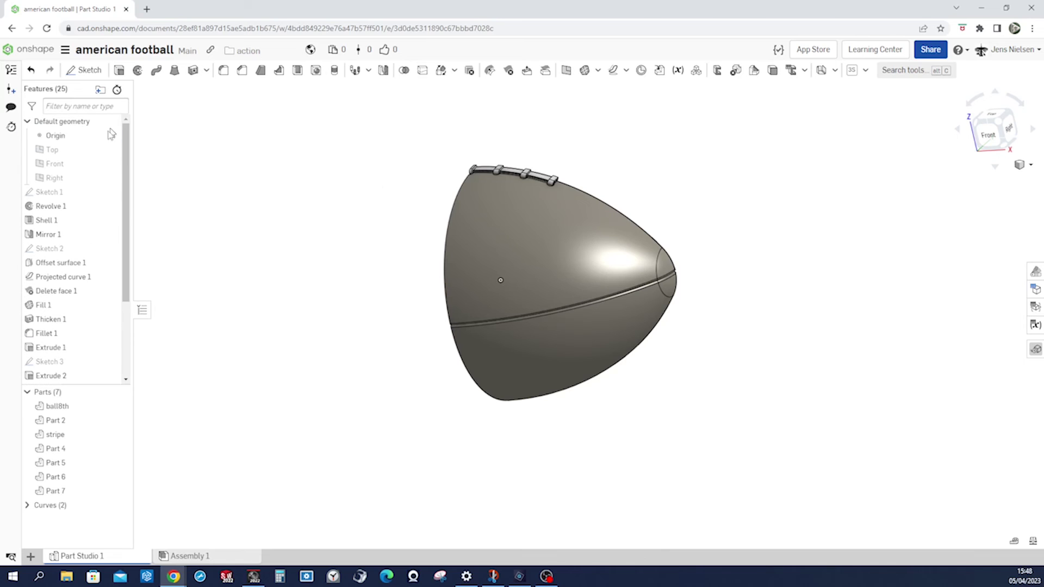
# Start a Front-plane sketch with a line from the ball's centre and a corner rectangle
pyautogui.click(72, 163)
pyautogui.press('s')
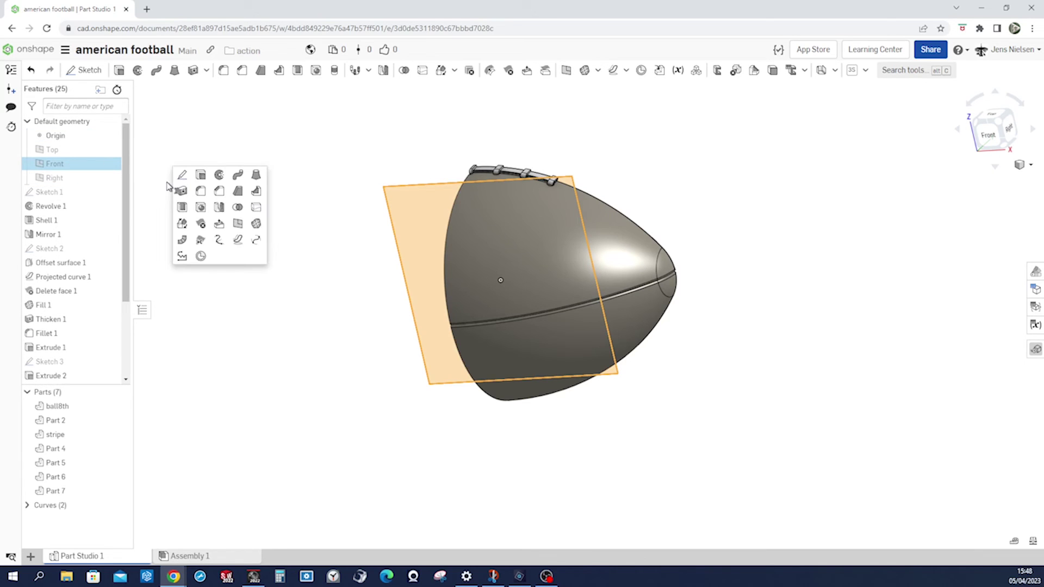
pyautogui.click(183, 176)
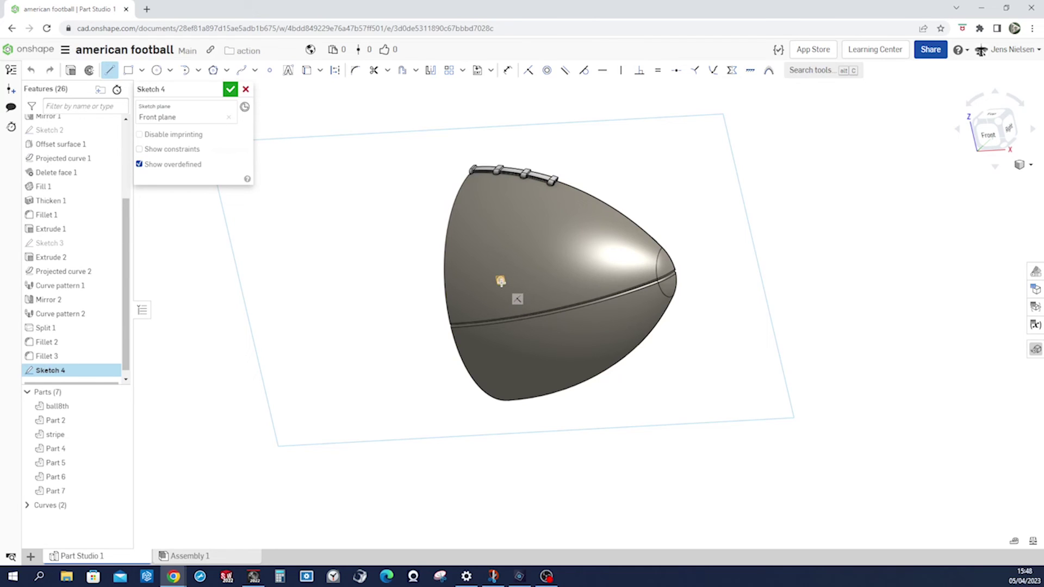
pyautogui.click(739, 267)
pyautogui.press('Escape')
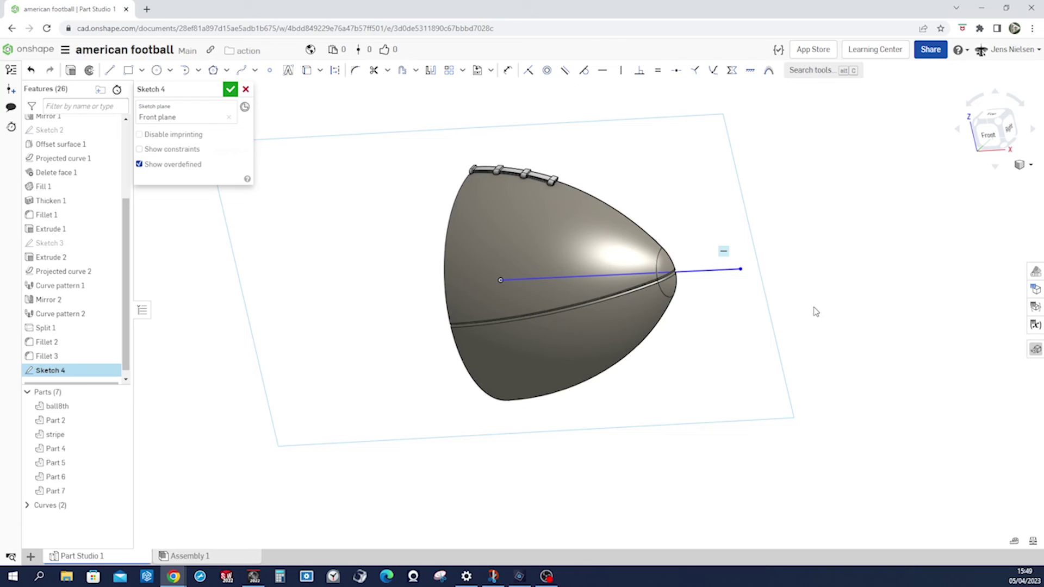
pyautogui.rightClick(816, 312)
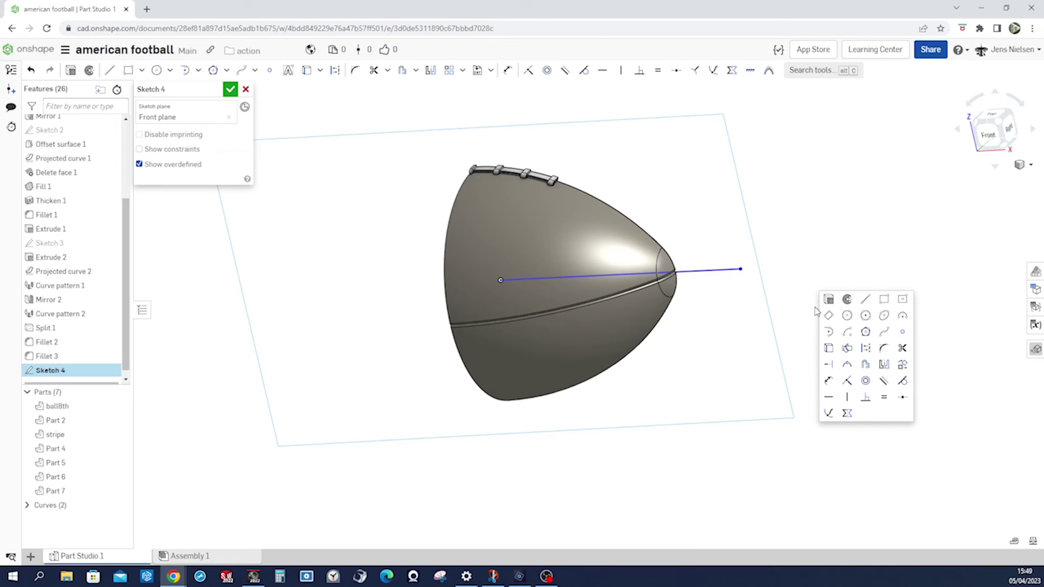
pyautogui.click(902, 301)
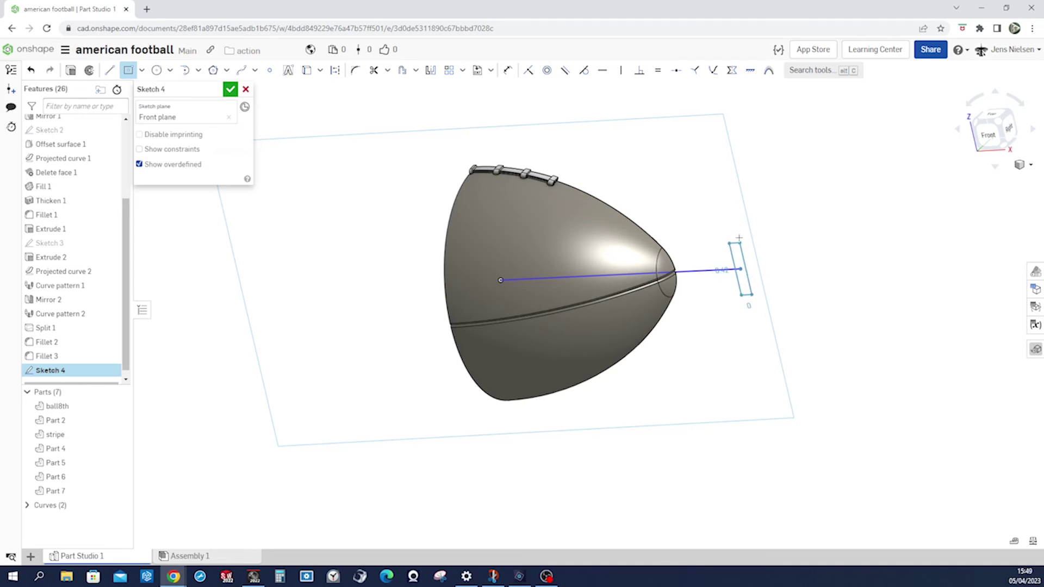
pyautogui.click(763, 134)
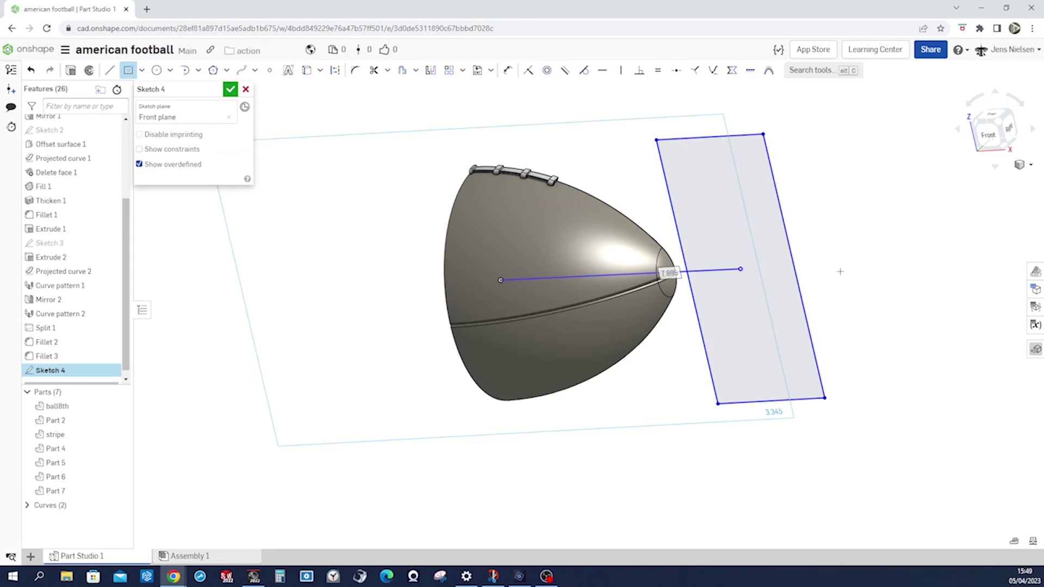
pyautogui.press('Escape')
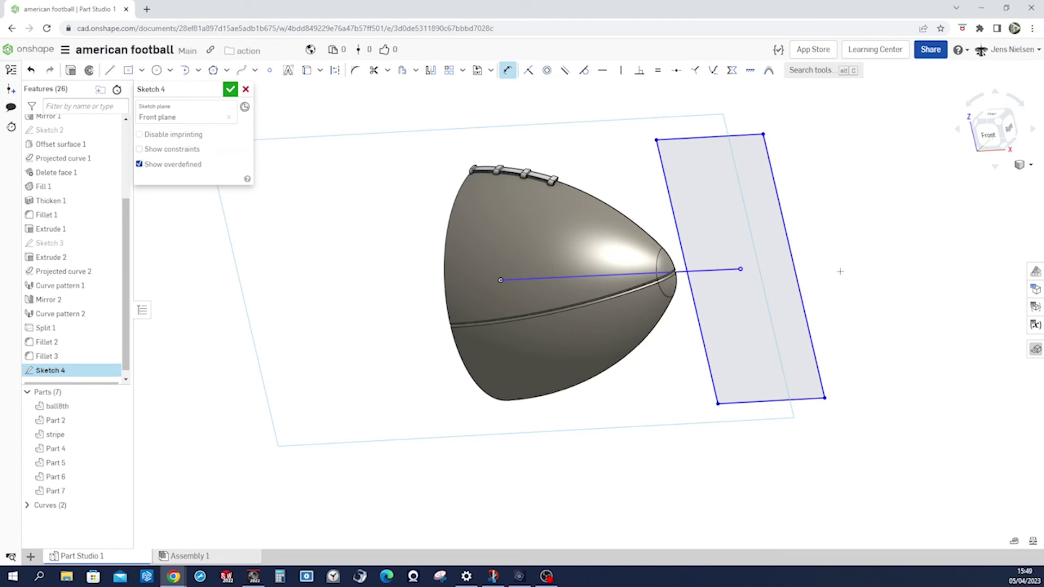
# Dimension the rectangle's narrow width and its 8 in length
pyautogui.click(742, 137)
pyautogui.click(741, 120)
pyautogui.press('Return')
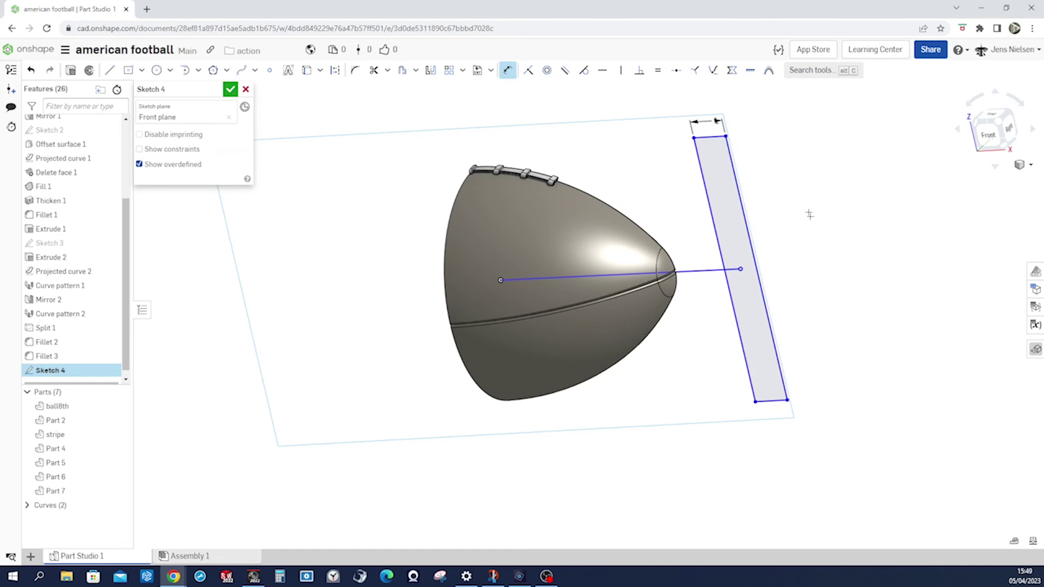
pyautogui.click(755, 261)
pyautogui.click(775, 253)
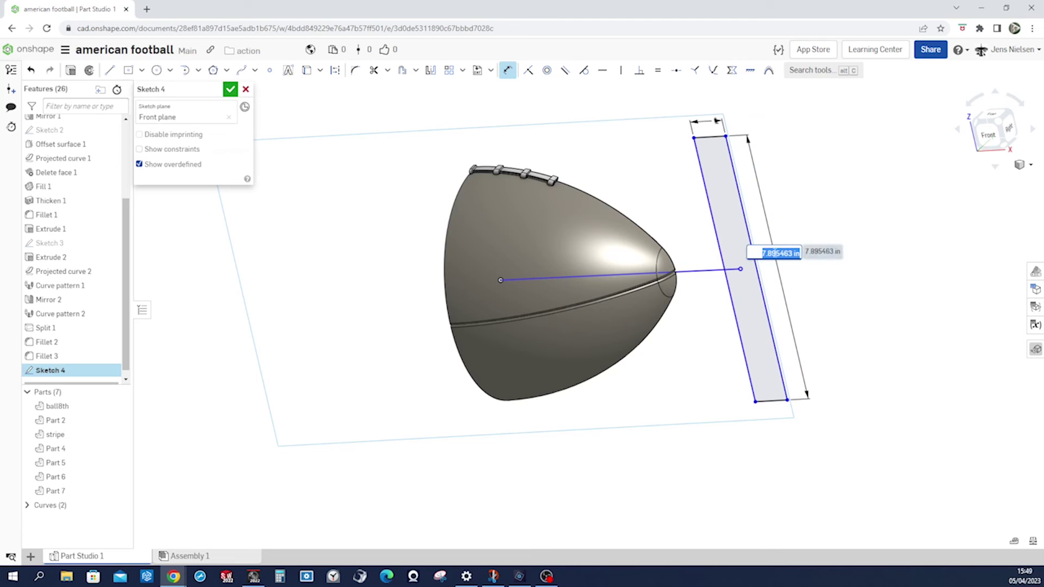
pyautogui.write('8')
pyautogui.press('Return')
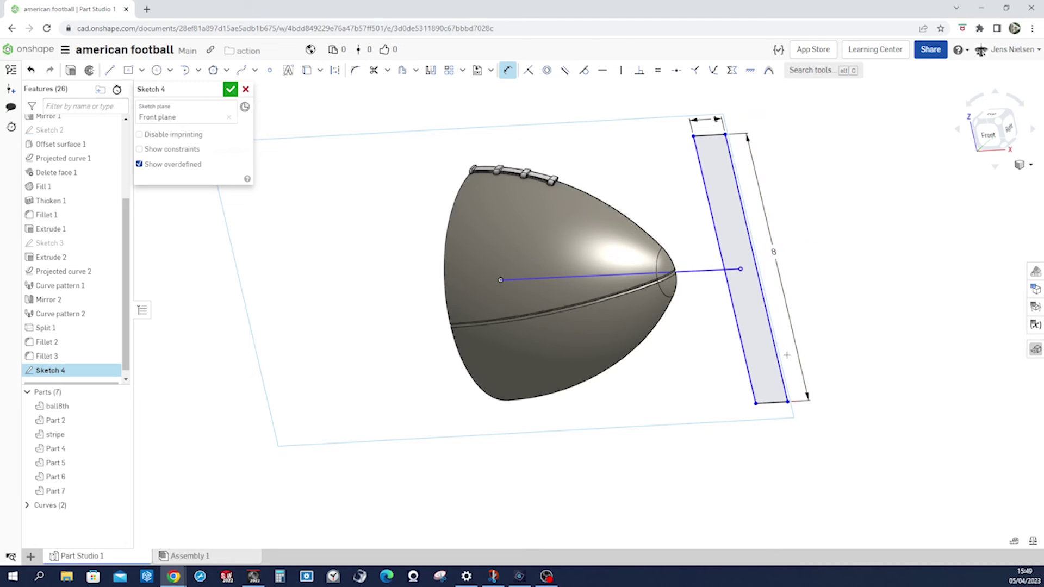
# Place the rectangle 3 in from the ball's centre, make the centre line construction, and finish Sketch 4
pyautogui.click(750, 380)
pyautogui.click(501, 280)
pyautogui.click(576, 413)
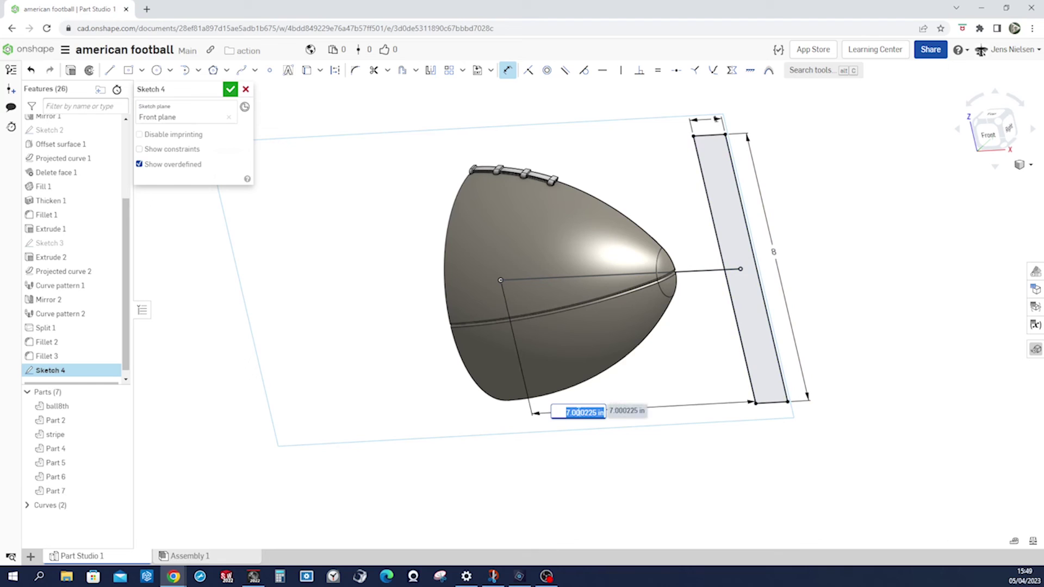
pyautogui.write('3')
pyautogui.press('Return')
pyautogui.press('Escape')
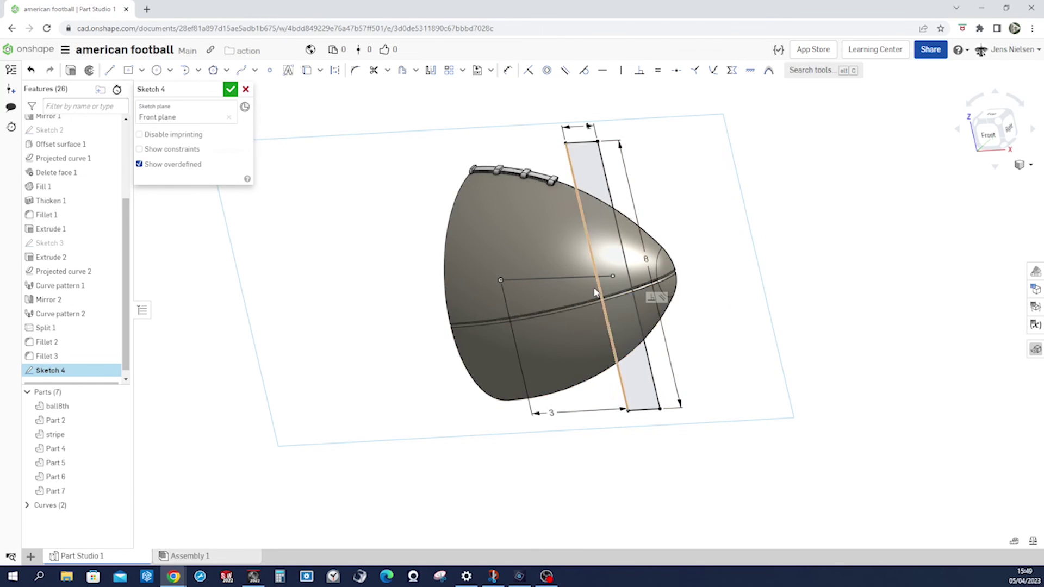
pyautogui.rightClick(581, 279)
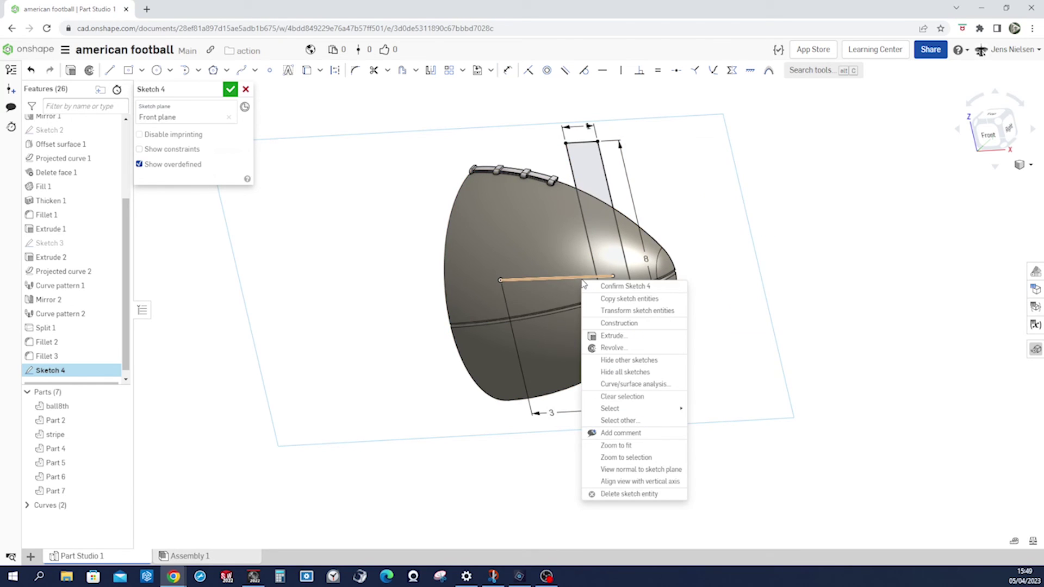
pyautogui.click(623, 322)
pyautogui.click(825, 327)
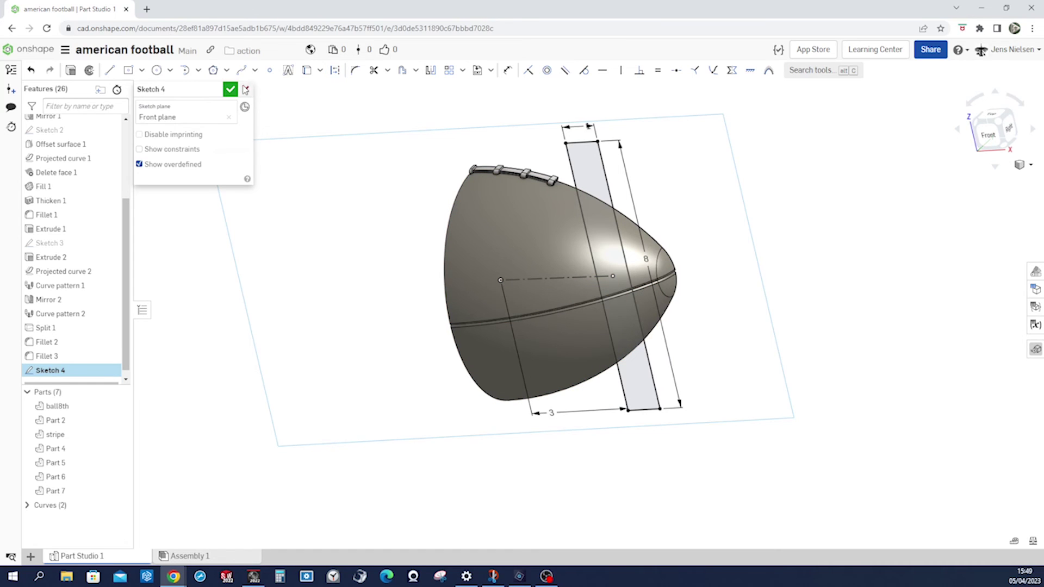
pyautogui.click(229, 90)
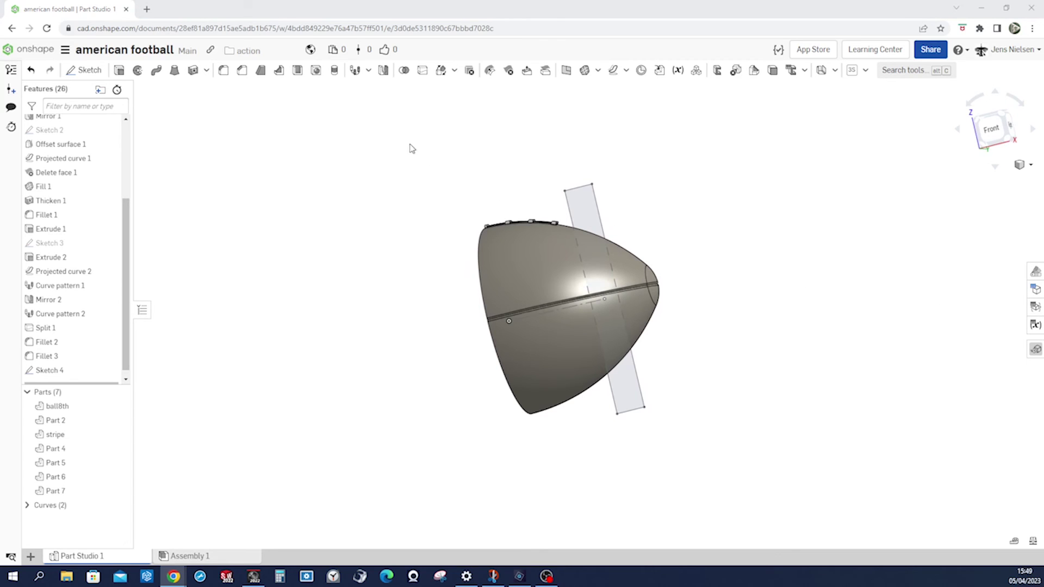
# Start a face split and select the ball's fillet, revolve and mirrored surfaces
pyautogui.click(423, 71)
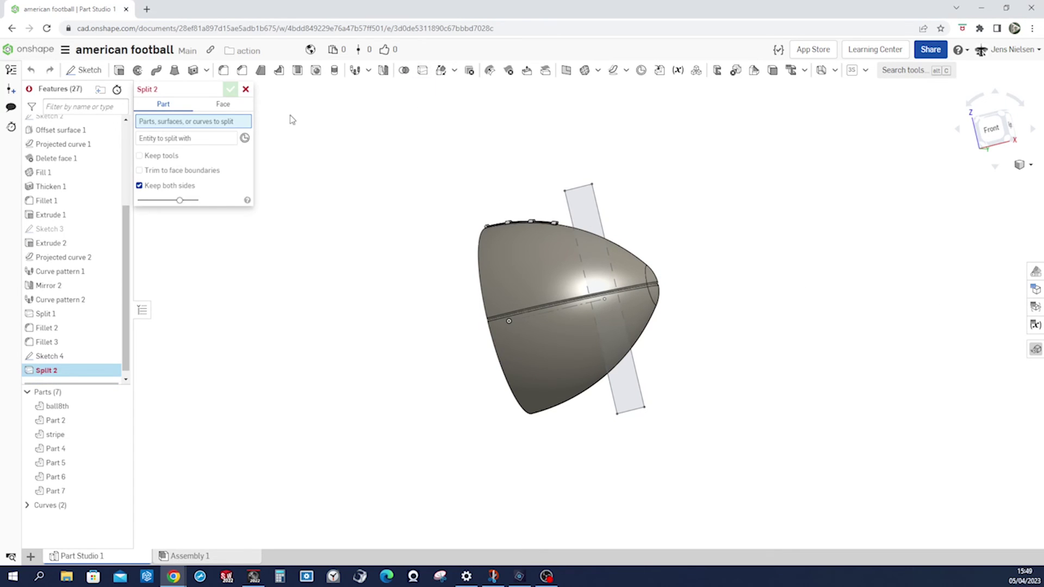
pyautogui.click(223, 104)
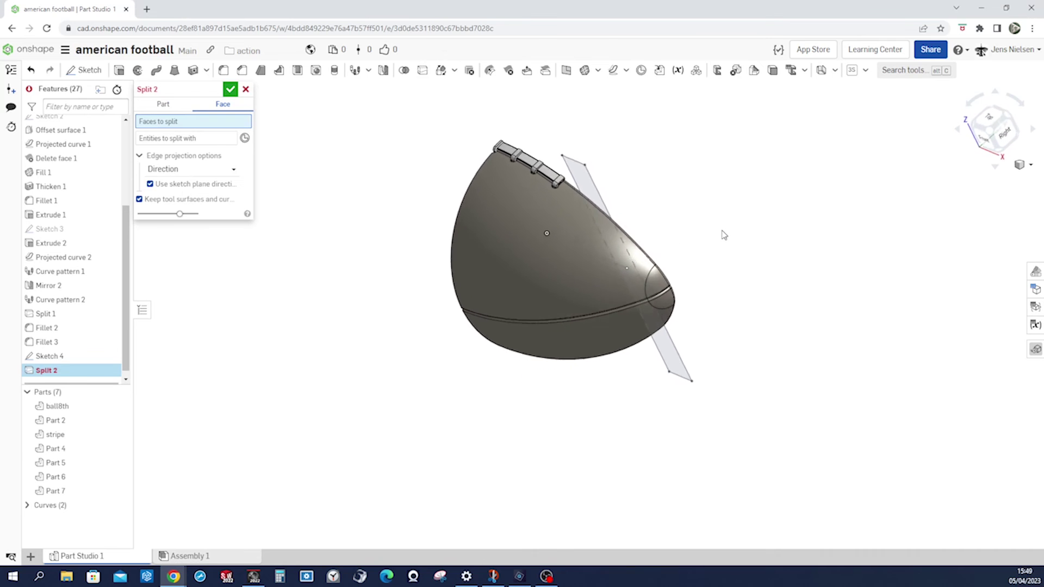
pyautogui.scroll(5, 724, 235)
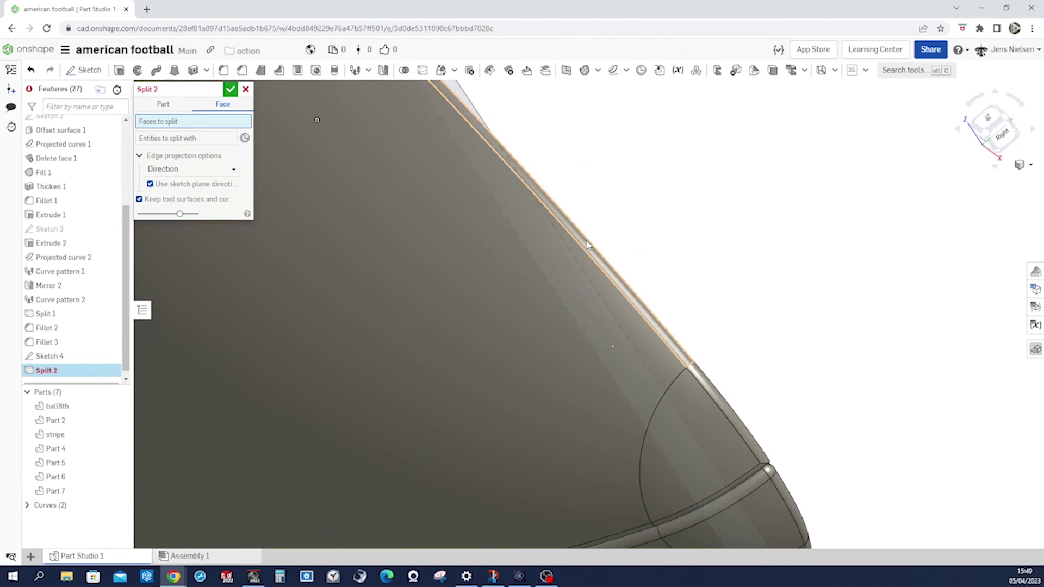
pyautogui.click(587, 244)
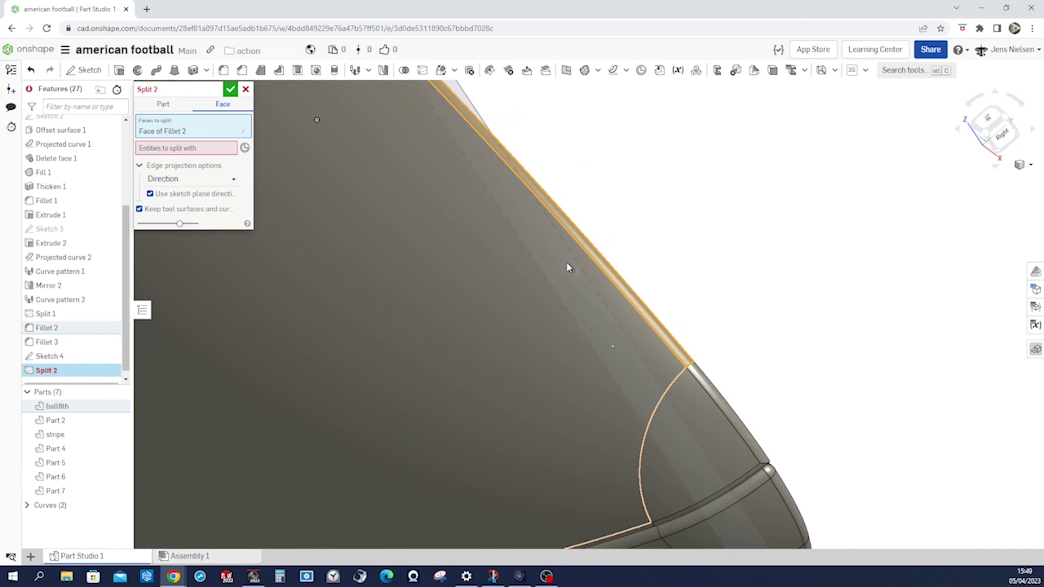
pyautogui.click(566, 263)
pyautogui.moveTo(566, 262)
pyautogui.mouseDown(button='right')
pyautogui.moveTo(562, 254)
pyautogui.moveTo(577, 253)
pyautogui.mouseUp(button='right')
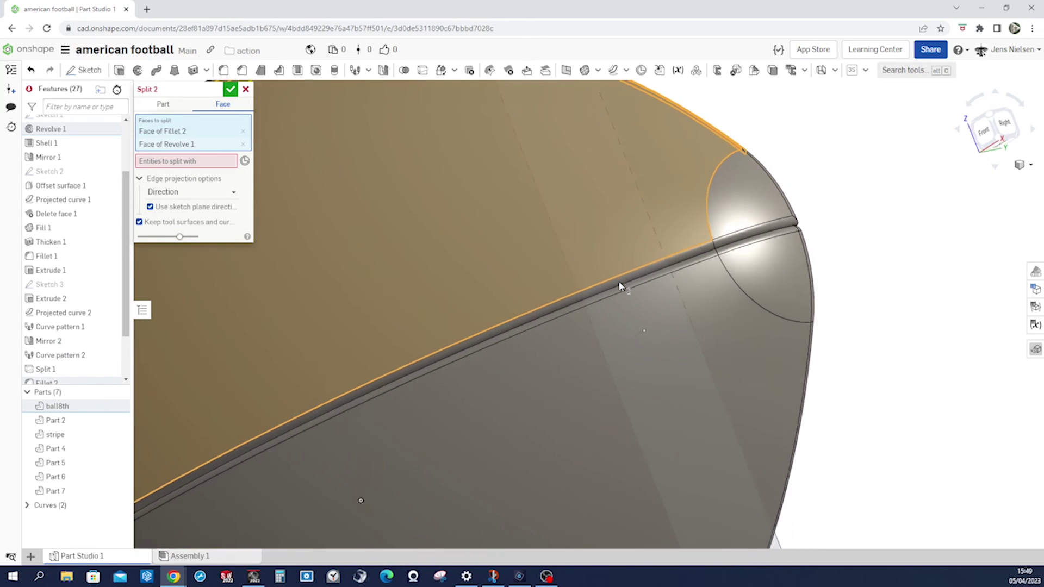
pyautogui.click(623, 282)
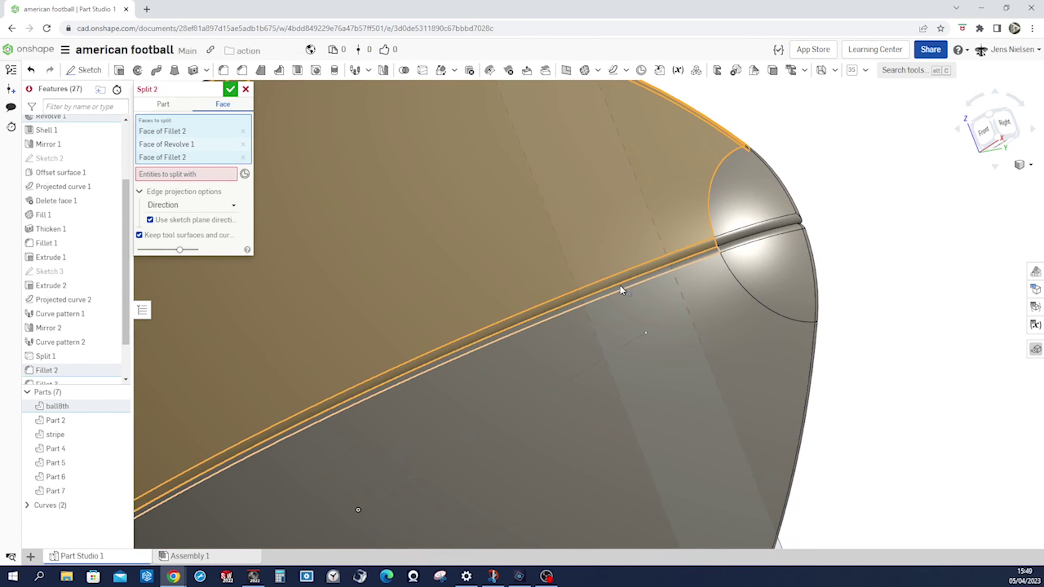
pyautogui.click(620, 286)
pyautogui.click(620, 302)
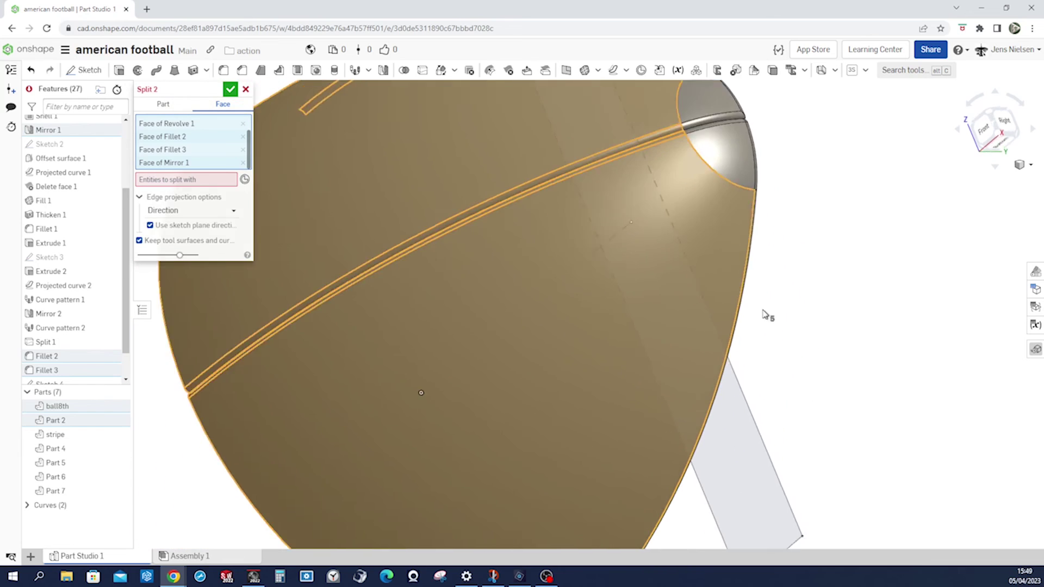
pyautogui.moveTo(719, 285); pyautogui.dragTo(713, 235, button='right')
pyautogui.scroll(8, 708, 246)
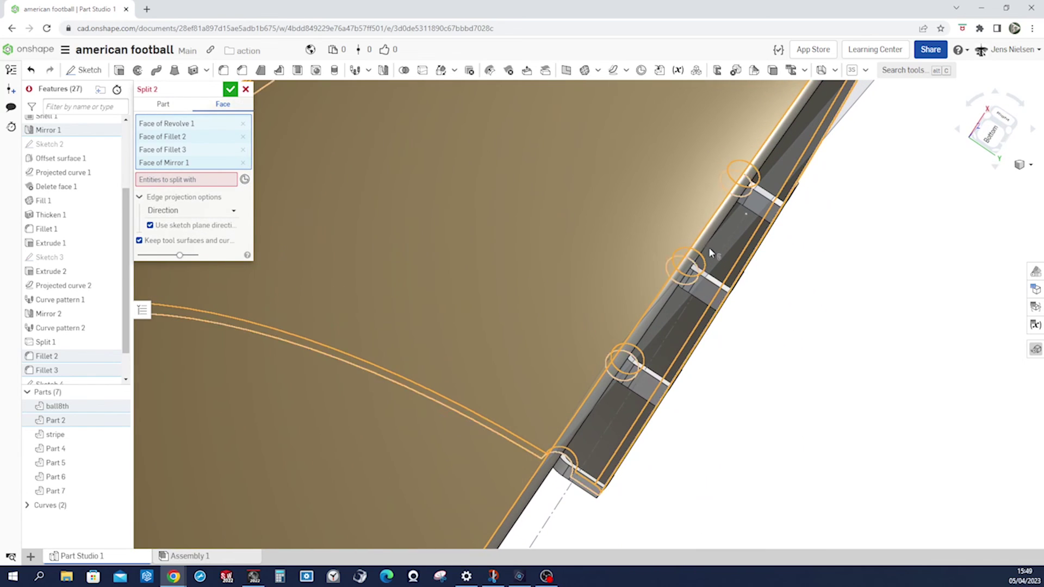
pyautogui.scroll(-10, 704, 242)
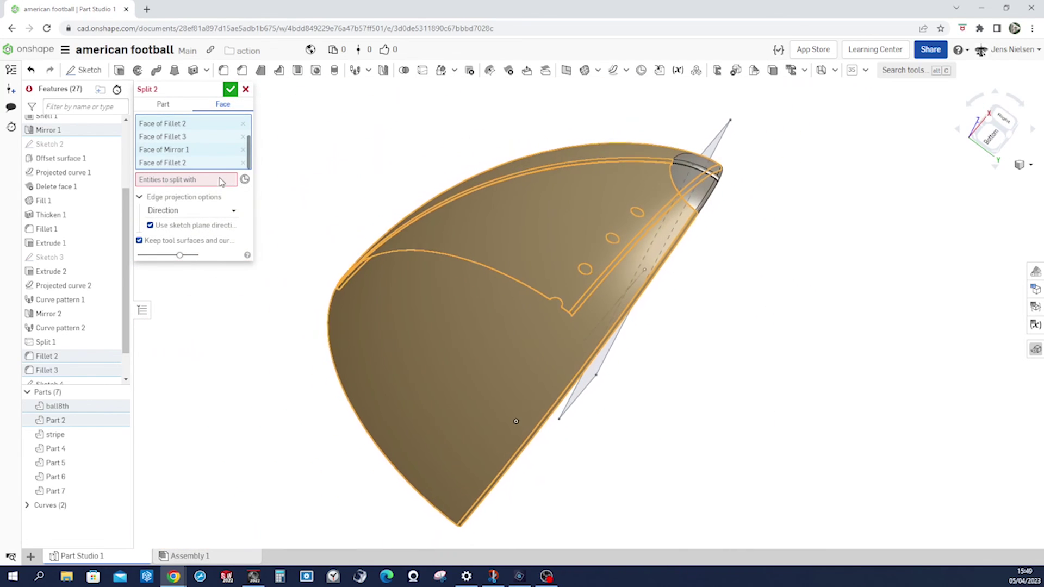
# Use Sketch 4's two long rectangle edges as cutters and confirm Split 2
pyautogui.click(220, 181)
pyautogui.moveTo(598, 179); pyautogui.dragTo(680, 158, button='right')
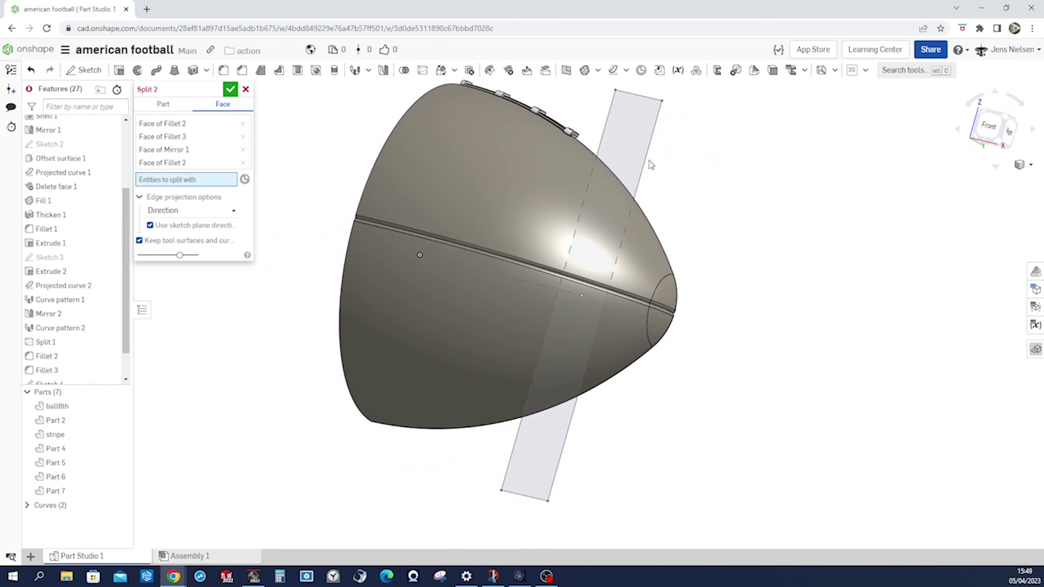
pyautogui.click(647, 164)
pyautogui.click(603, 142)
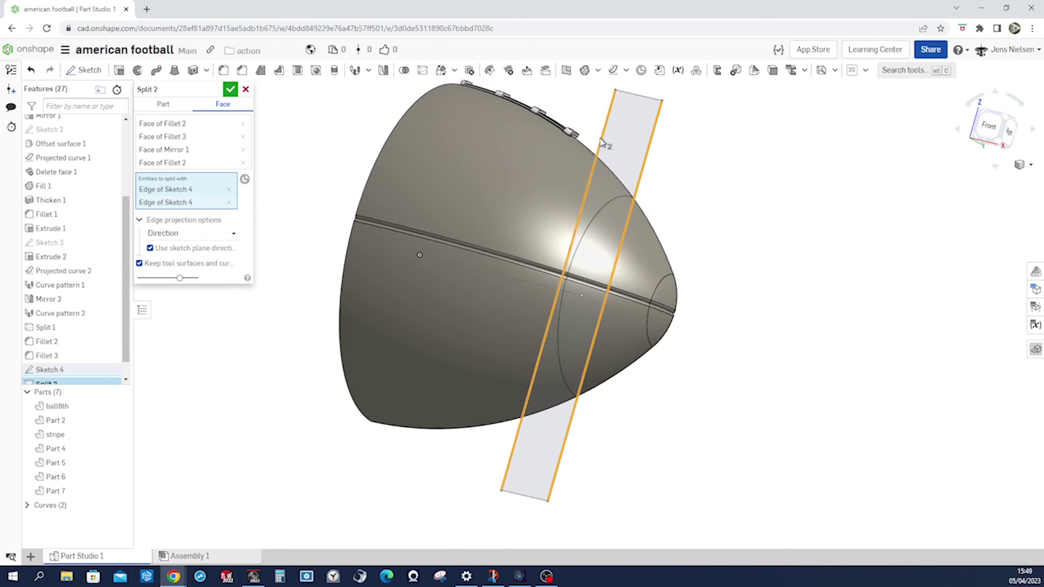
pyautogui.click(230, 89)
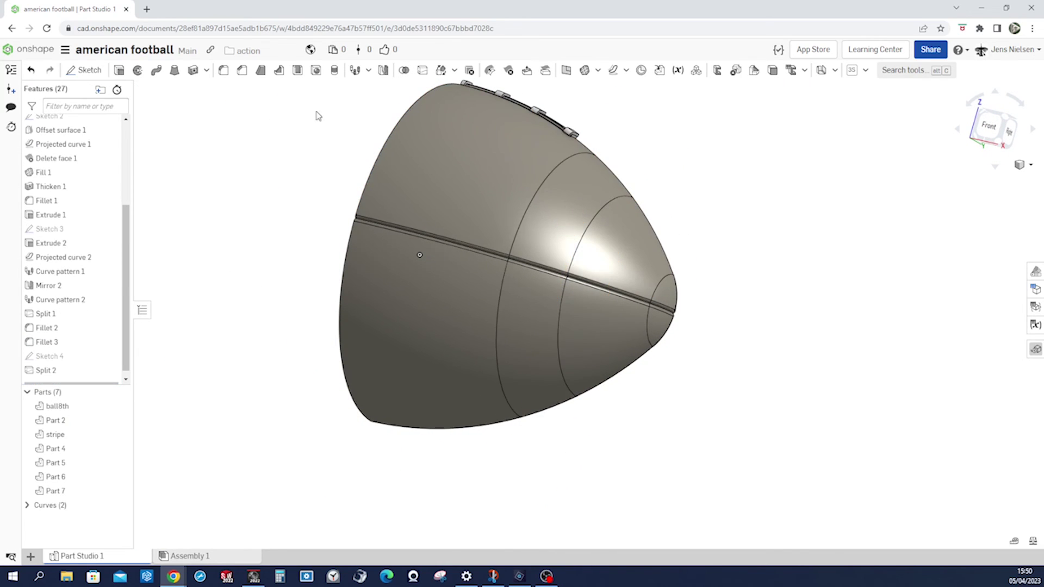
# Select the six band faces and fillet strips between the split lines, orbiting around the ball
pyautogui.scroll(5, 815, 174)
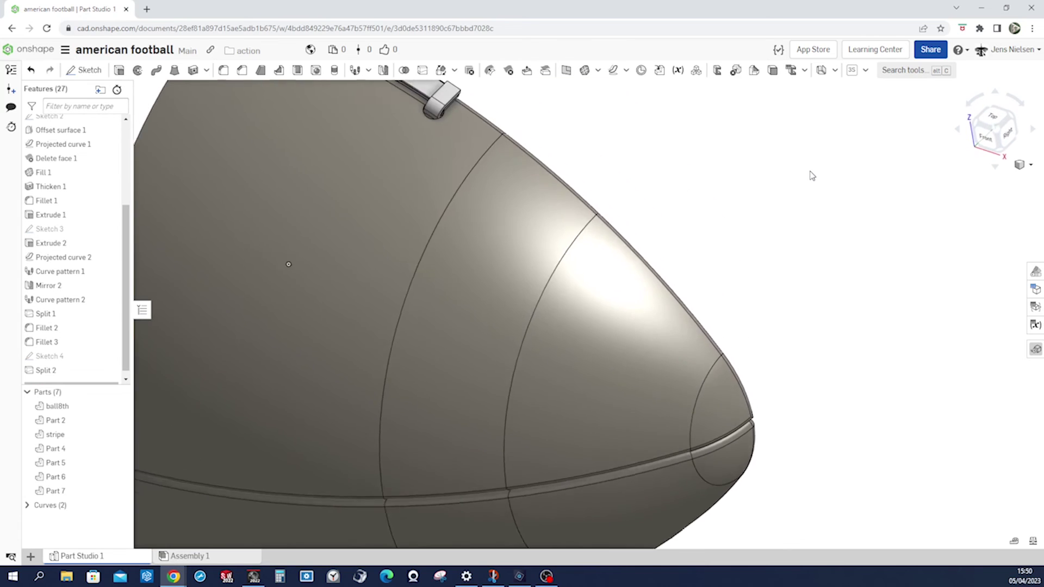
pyautogui.scroll(5, 812, 176)
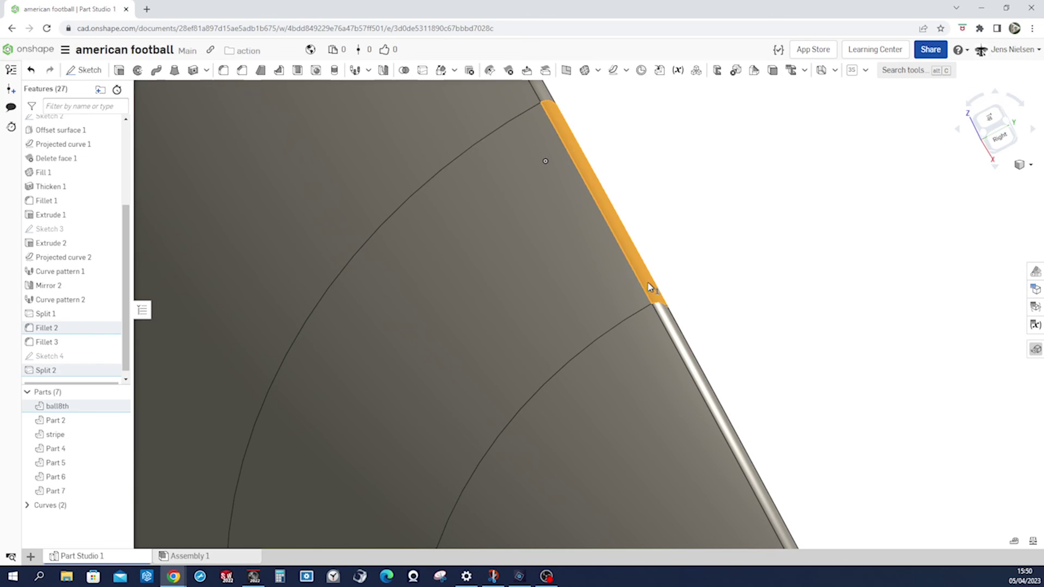
pyautogui.click(618, 308)
pyautogui.scroll(-3, 762, 288)
pyautogui.moveTo(762, 289); pyautogui.dragTo(605, 232, button='right')
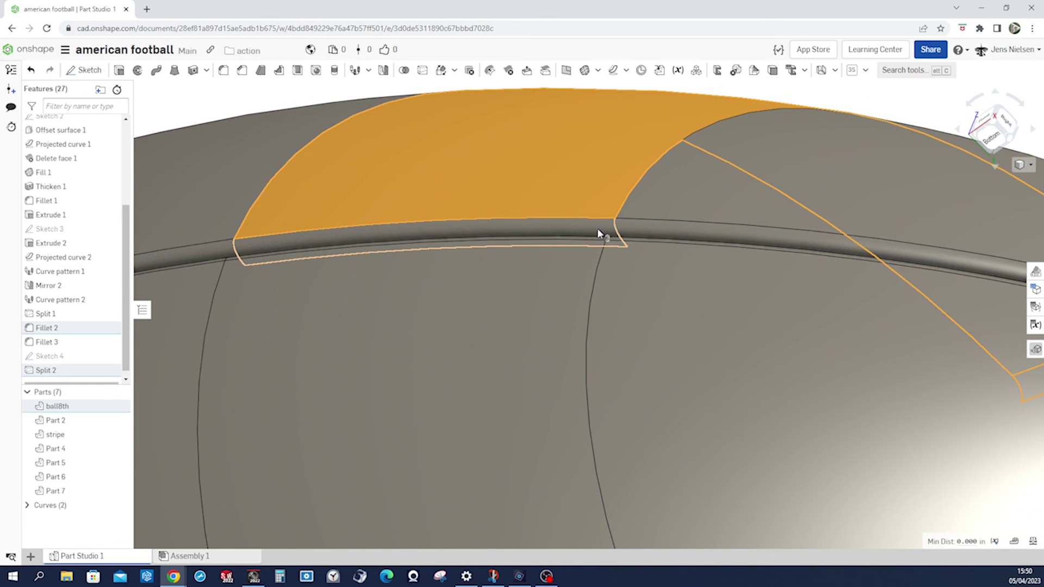
pyautogui.click(590, 229)
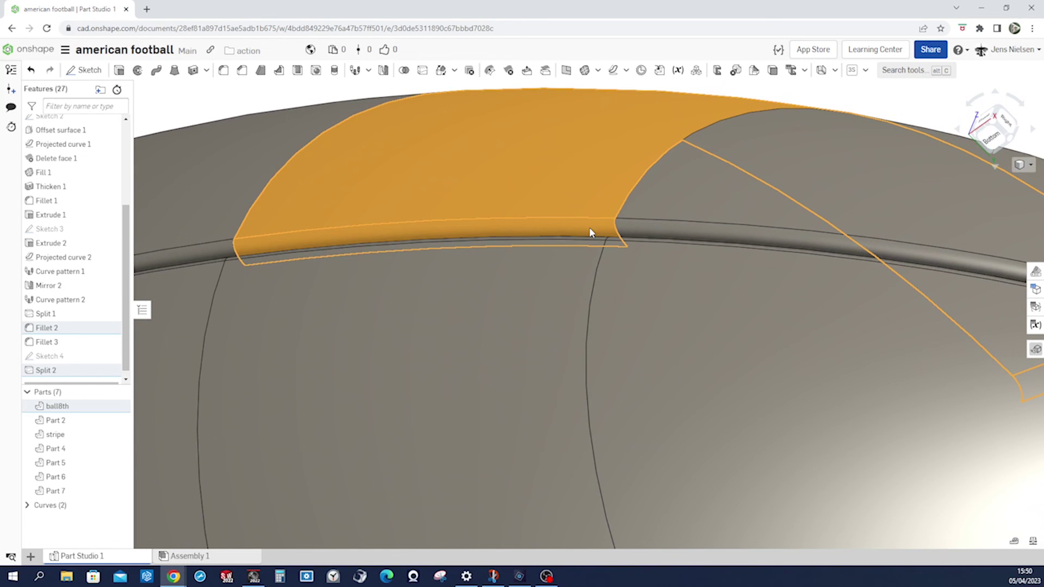
pyautogui.click(557, 285)
pyautogui.moveTo(576, 269); pyautogui.dragTo(585, 214, button='right')
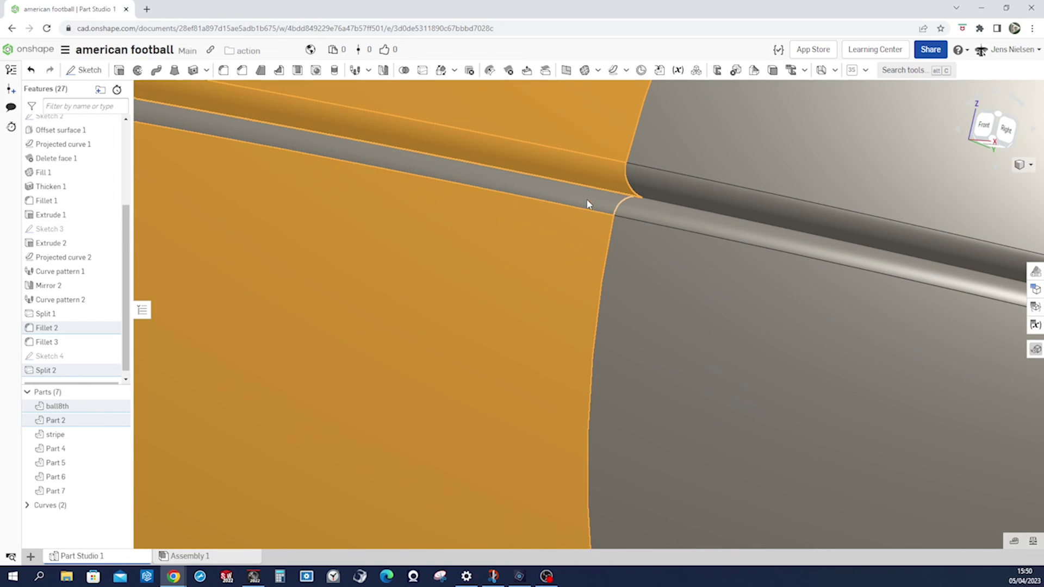
pyautogui.click(587, 206)
pyautogui.moveTo(553, 226); pyautogui.dragTo(621, 264, button='right')
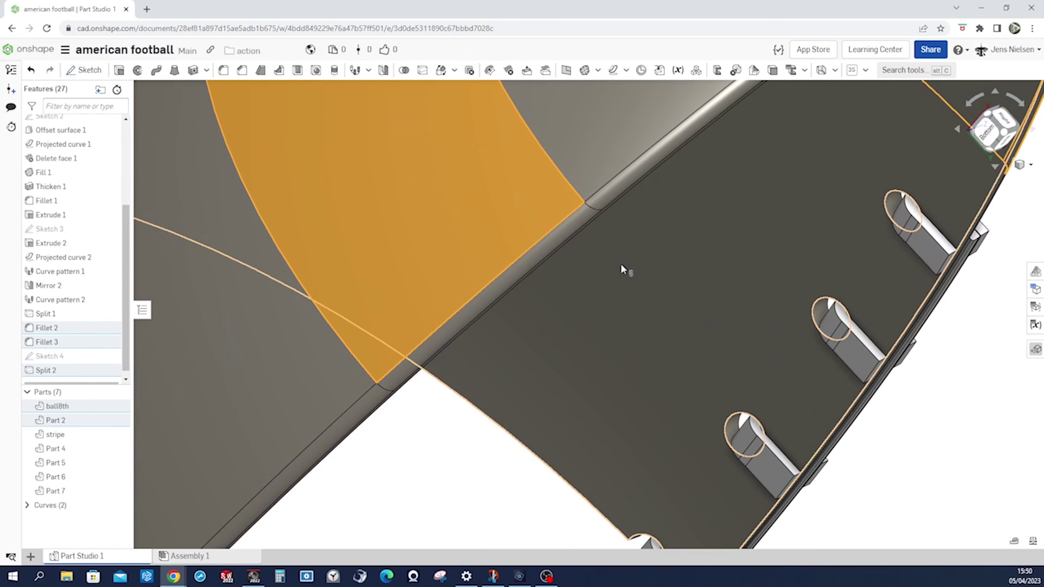
pyautogui.click(555, 242)
# Give the selected band faces a light grey face appearance
pyautogui.rightClick(920, 415)
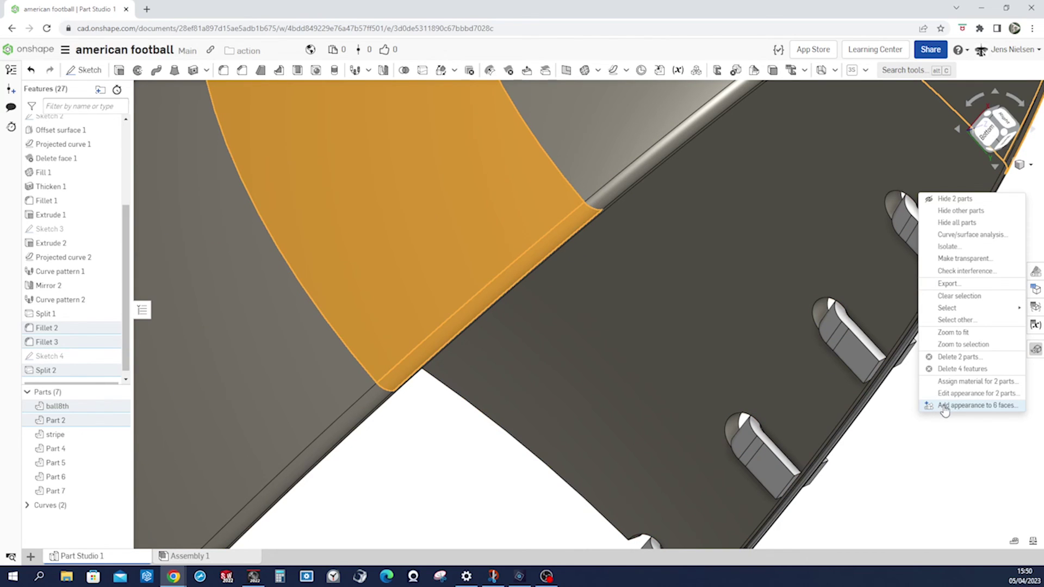
pyautogui.click(944, 407)
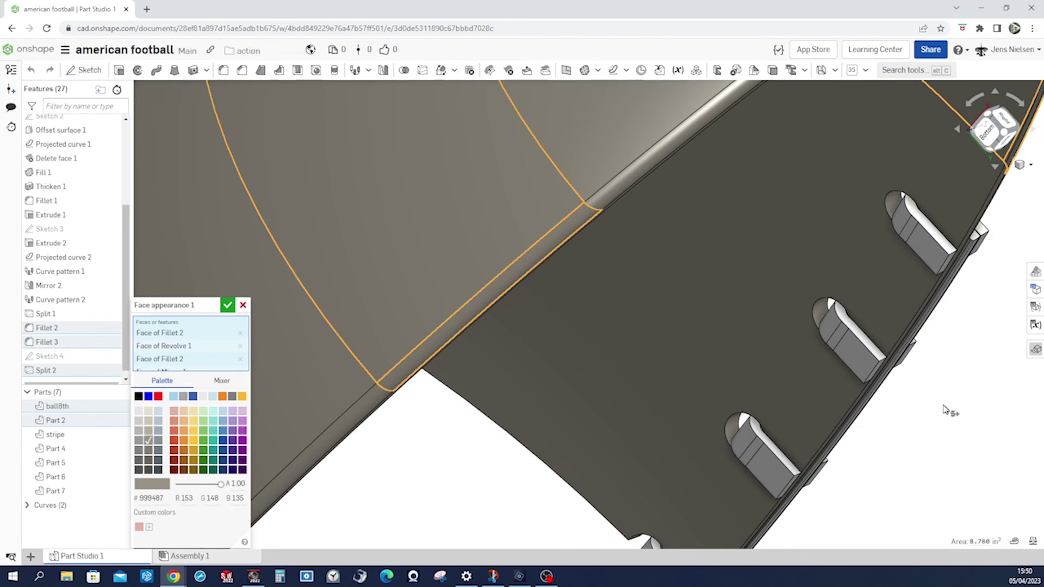
pyautogui.click(204, 398)
pyautogui.click(229, 306)
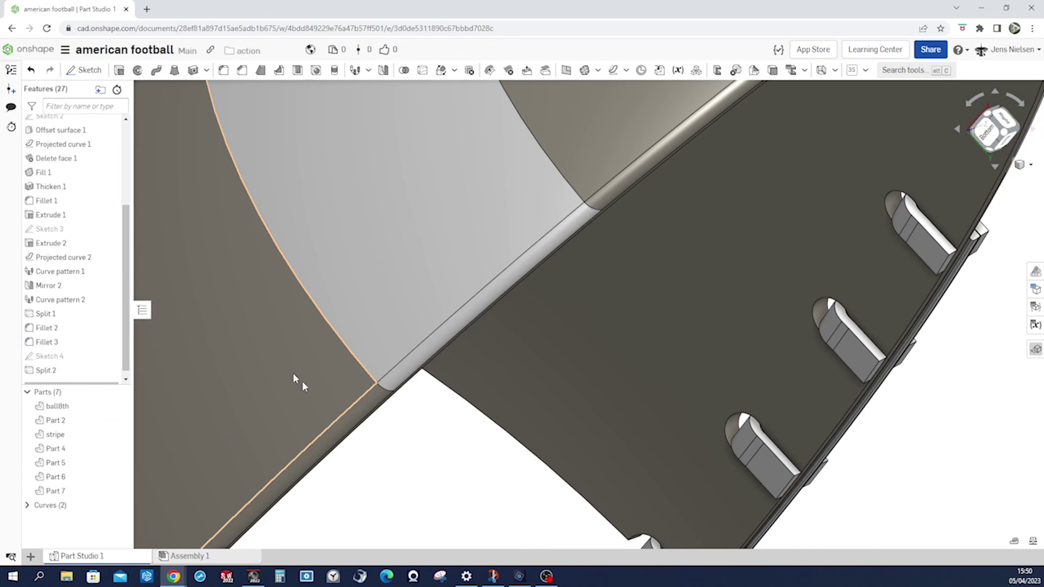
# Fit and rotate the view to inspect the light grey band and four lace clips
pyautogui.press('f')
pyautogui.moveTo(652, 448); pyautogui.dragTo(678, 498, button='right')
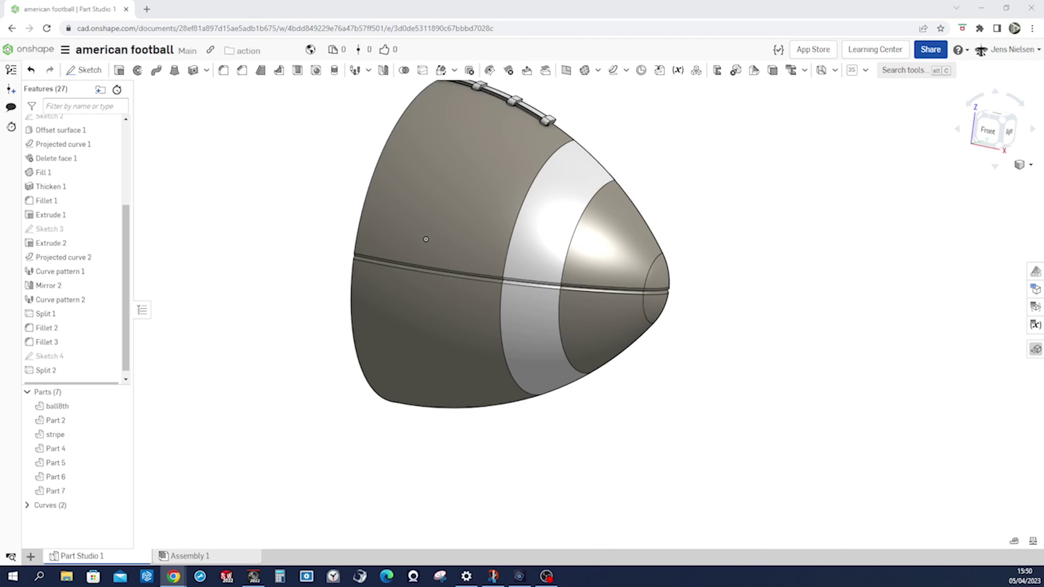
pyautogui.moveTo(782, 404); pyautogui.dragTo(781, 404, button='right')
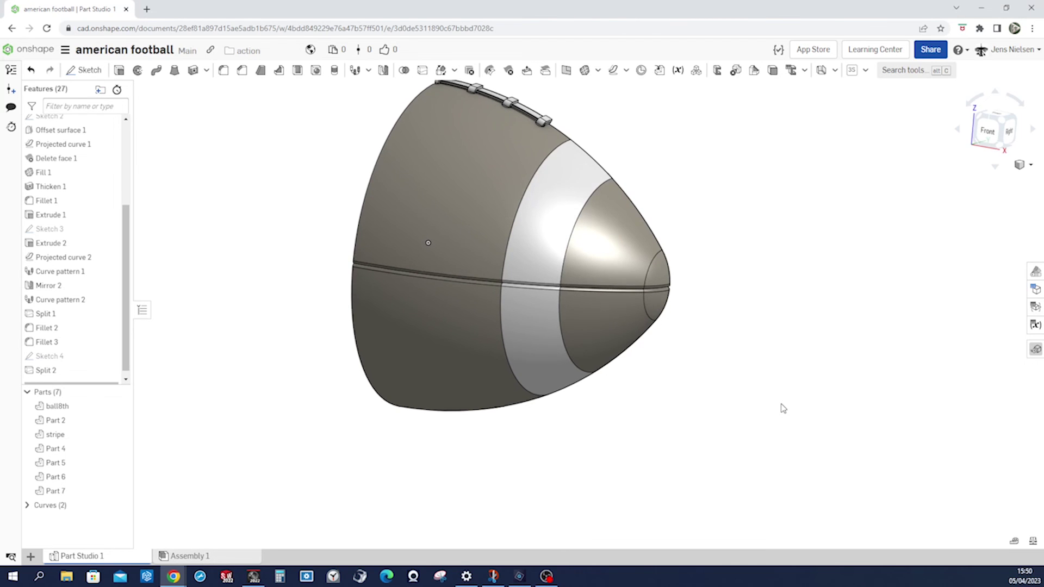
pyautogui.press('Up')
pyautogui.press('Up')
pyautogui.press('Up')
pyautogui.press('Right')
pyautogui.press('Right')
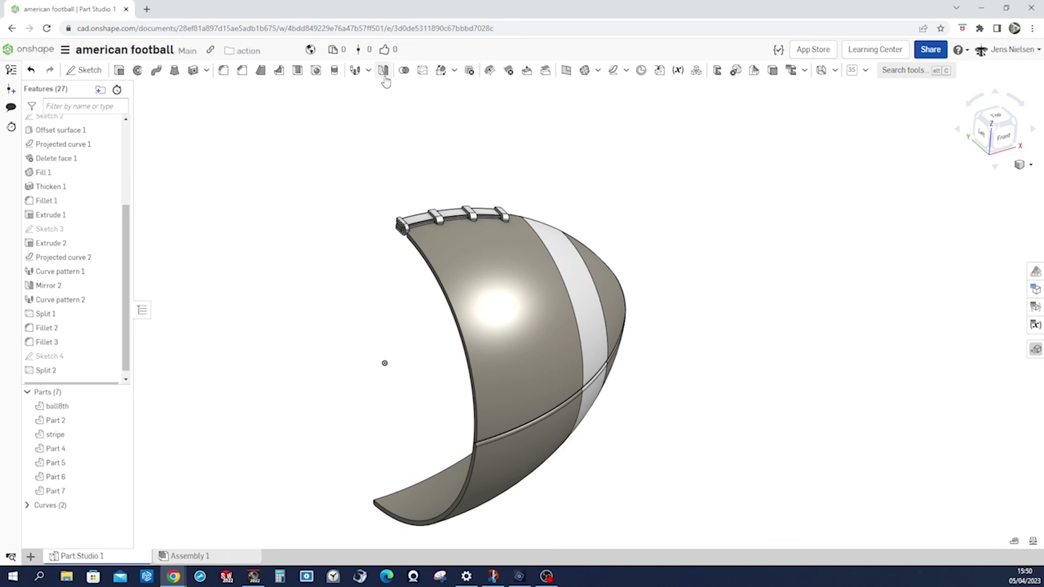
pyautogui.click(383, 70)
# Box-select all seven parts and mirror them across a Mirror 1 face, creating Mirror 3
pyautogui.press('f')
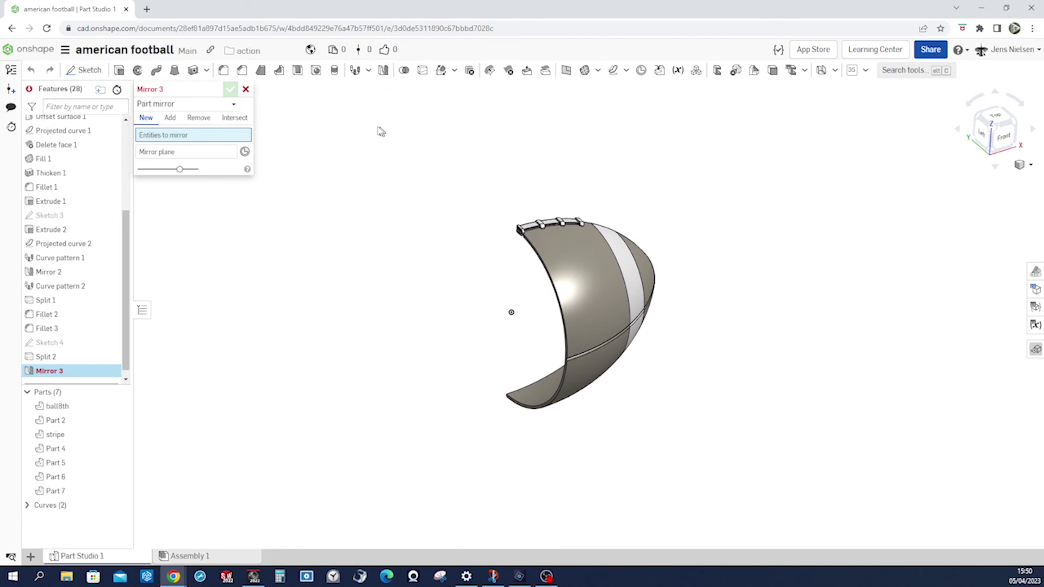
pyautogui.moveTo(378, 131); pyautogui.dragTo(750, 509)
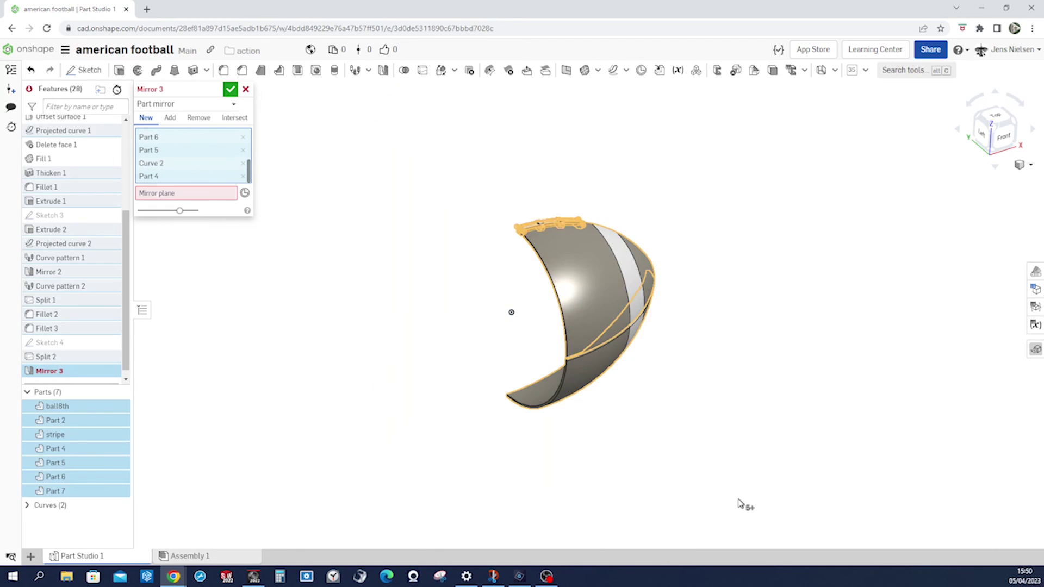
pyautogui.click(201, 194)
pyautogui.scroll(6, 345, 301)
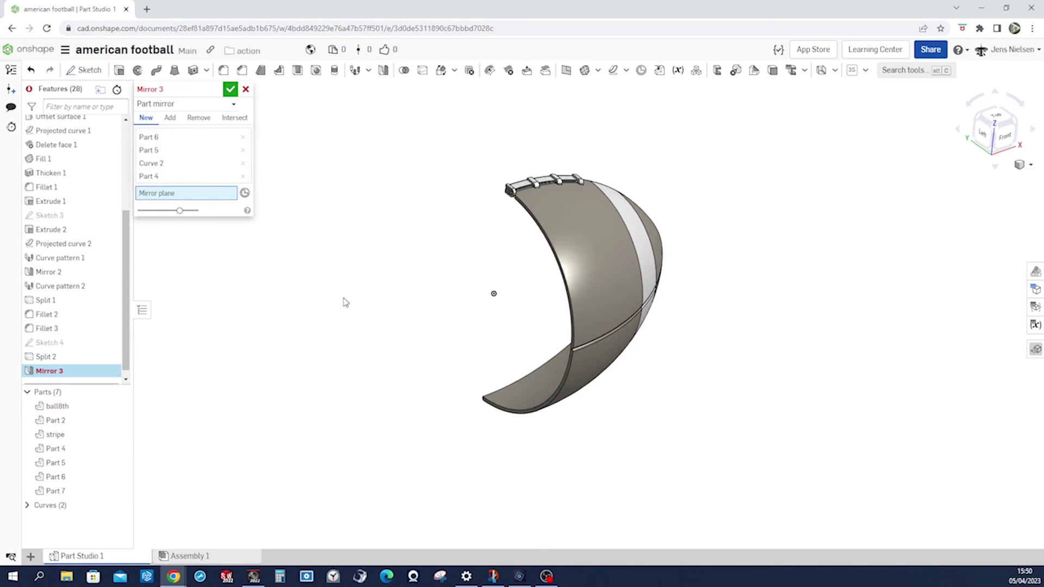
pyautogui.click(441, 415)
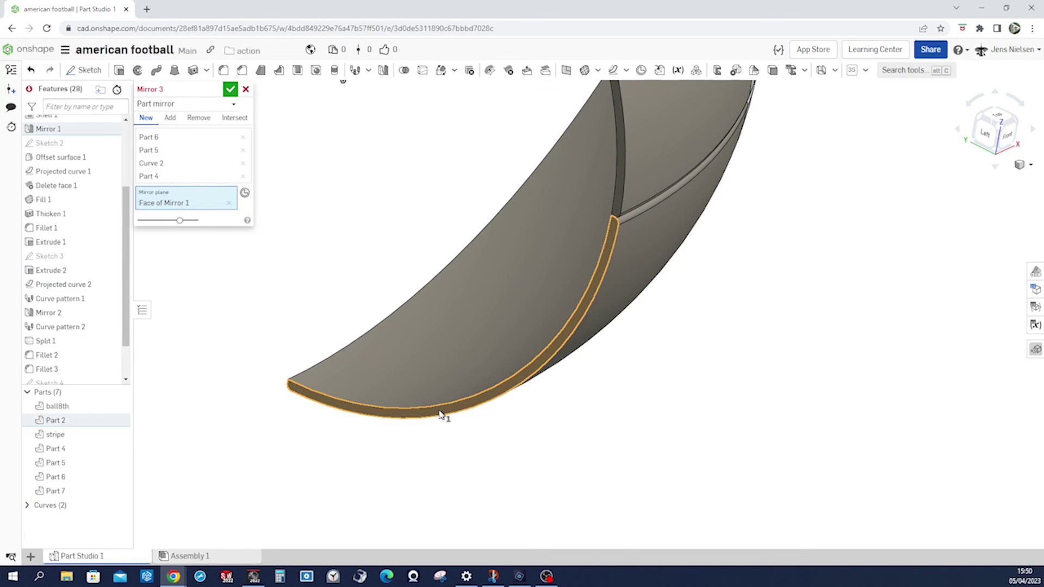
pyautogui.click(231, 90)
pyautogui.scroll(-5, 699, 303)
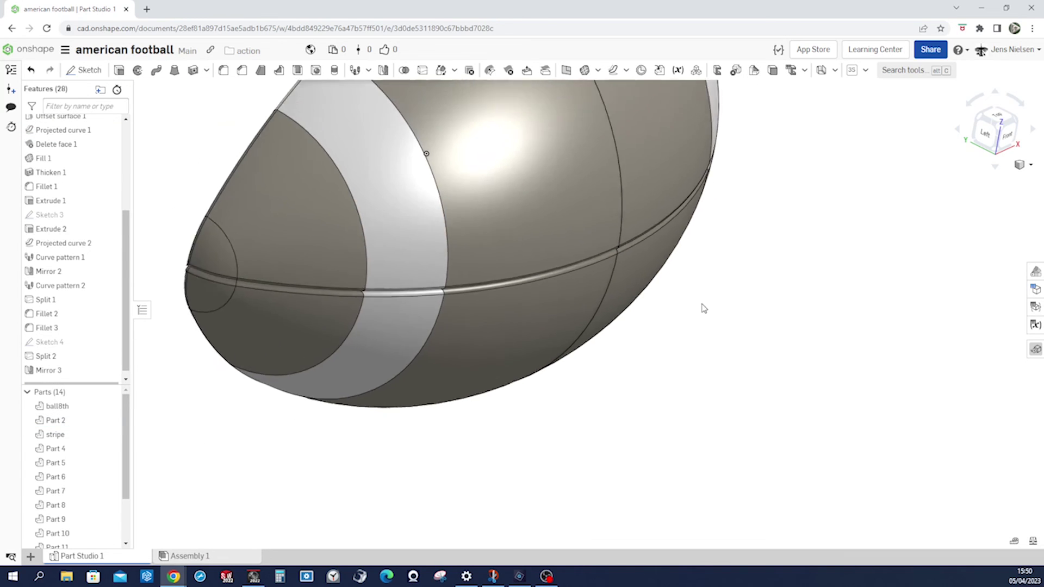
pyautogui.moveTo(777, 322); pyautogui.dragTo(549, 296, button='right')
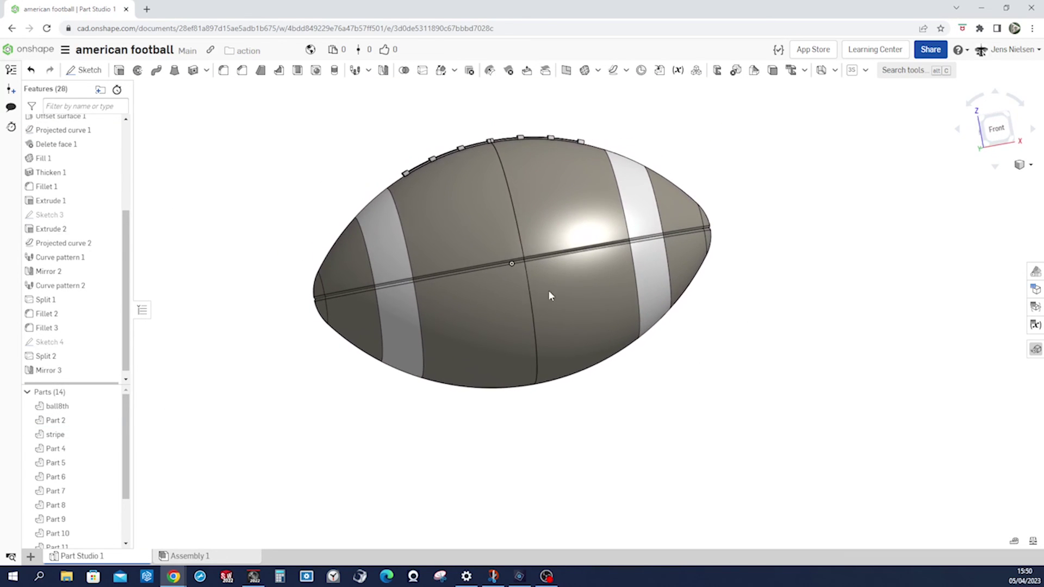
# Union Part 8 with ball8th into one shell part (Boolean 1)
pyautogui.click(404, 71)
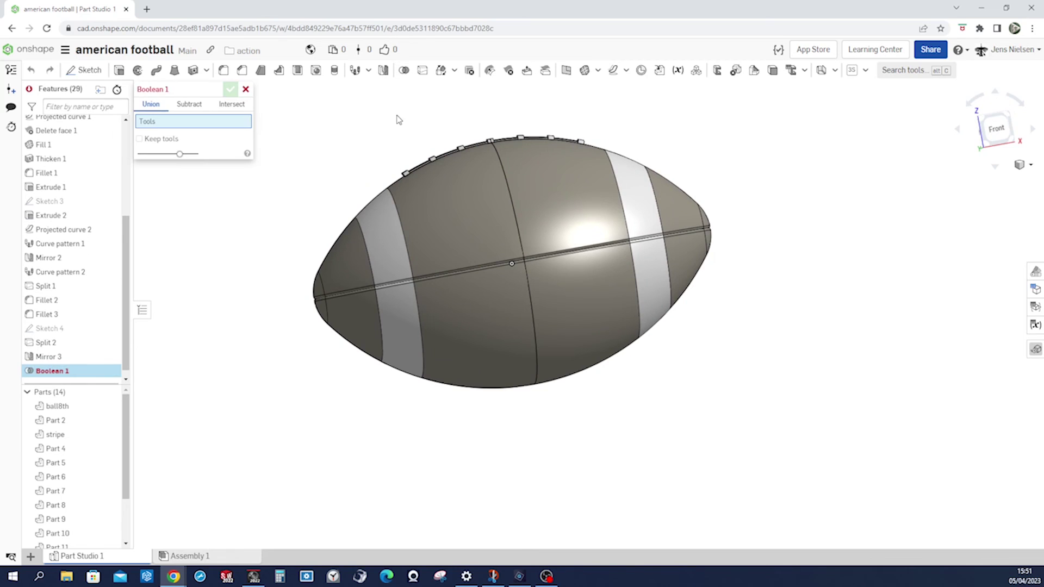
pyautogui.click(478, 223)
pyautogui.click(532, 220)
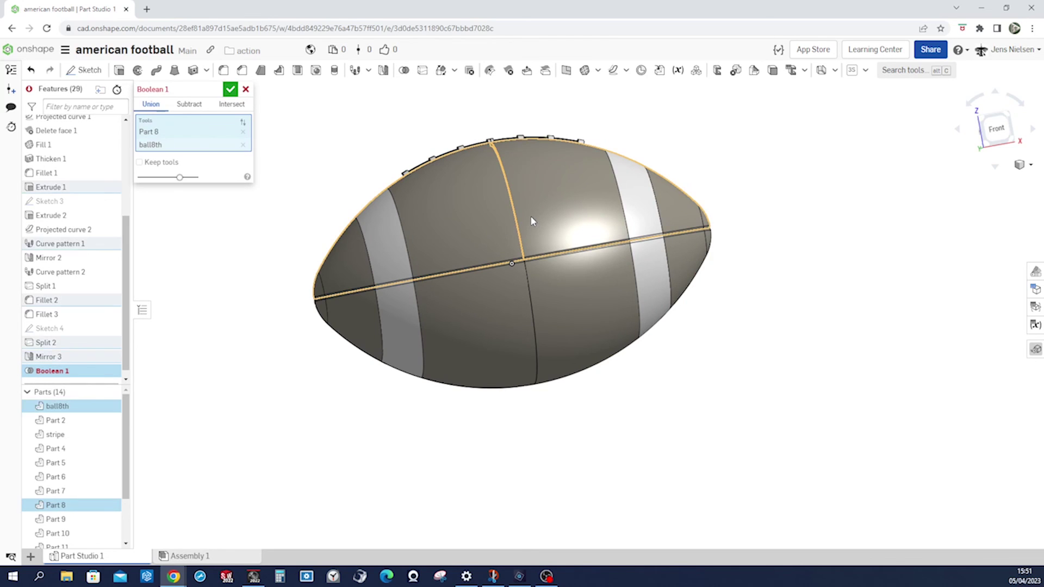
pyautogui.click(230, 89)
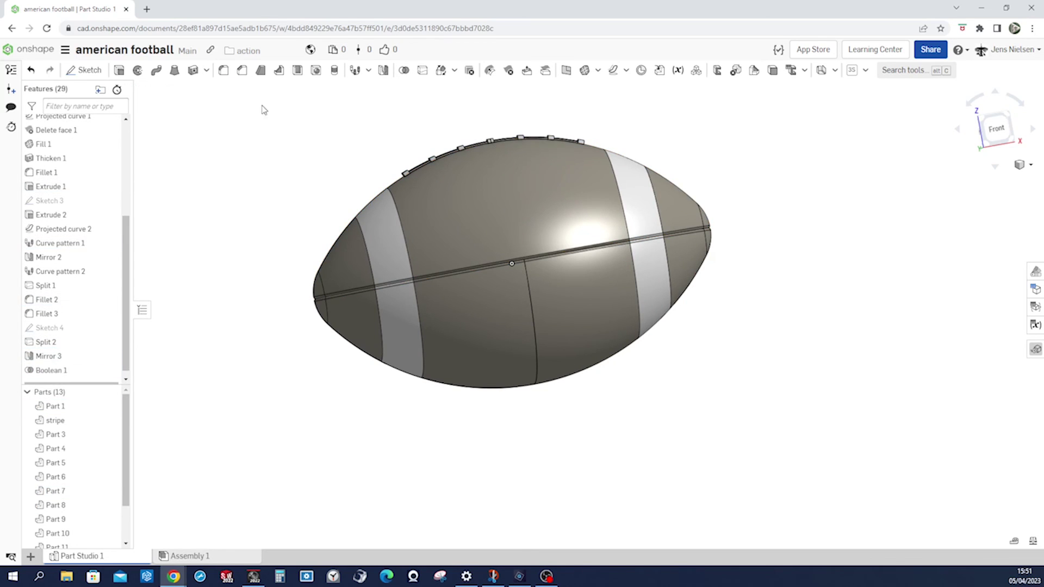
# Union Part 8 with Part 1, merging the lower shell pieces (Boolean 2)
pyautogui.click(404, 70)
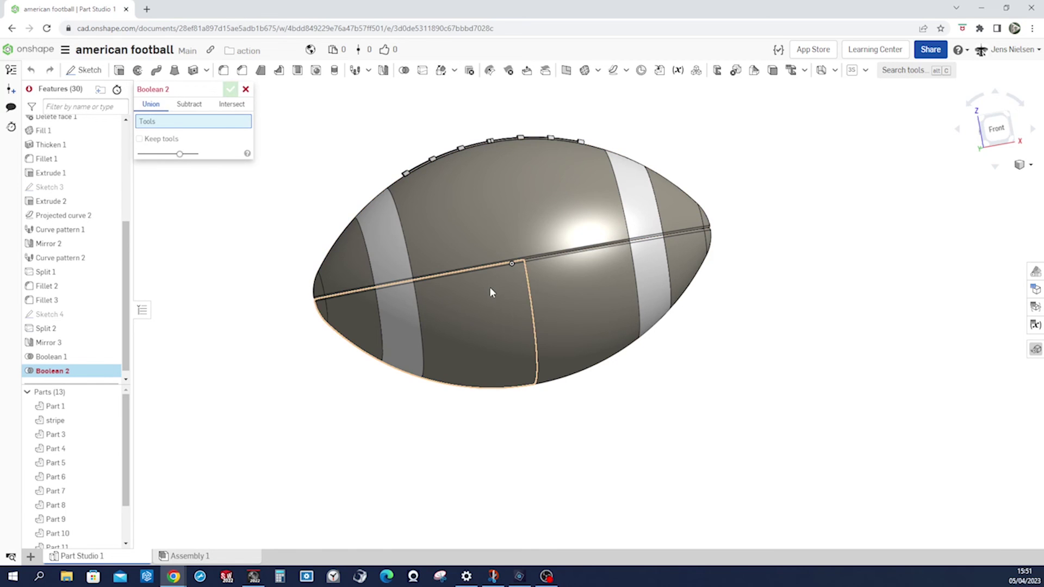
pyautogui.click(550, 296)
pyautogui.click(543, 292)
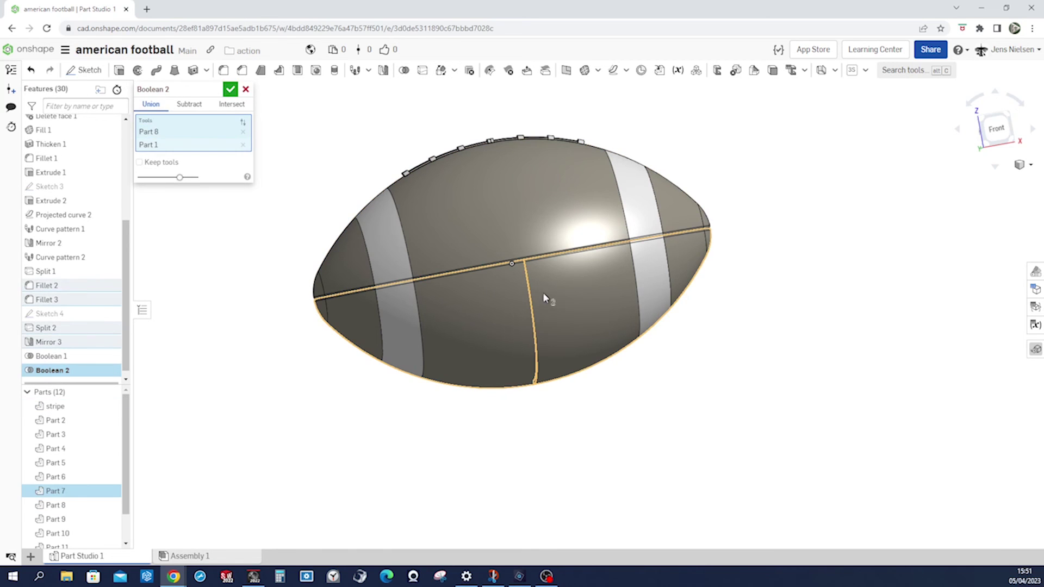
pyautogui.click(230, 90)
# Union Part 12 with Part 5 to join the split lace clip halves (Boolean 3)
pyautogui.scroll(5, 294, 103)
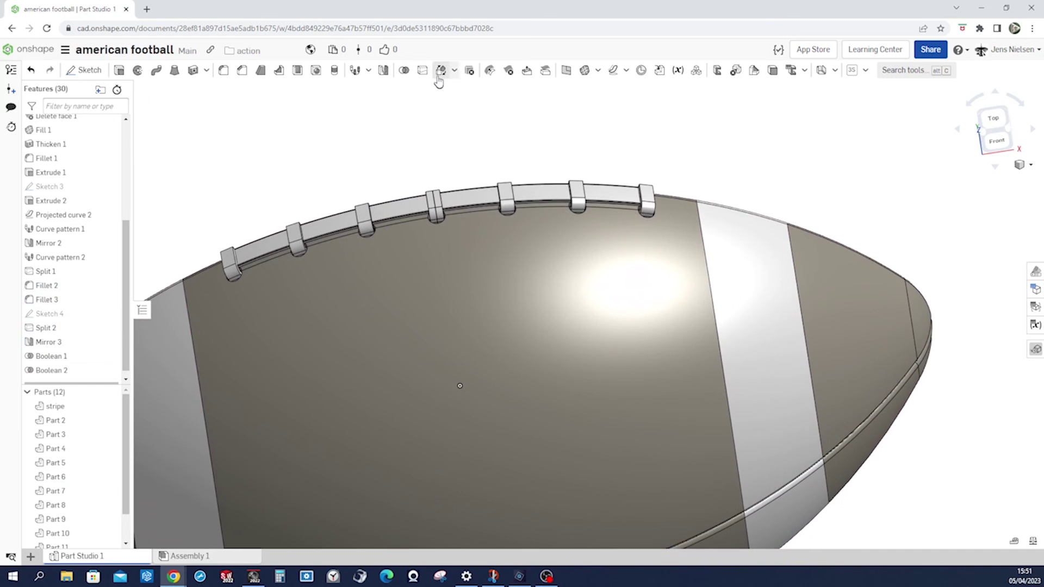
pyautogui.click(404, 70)
pyautogui.scroll(5, 443, 174)
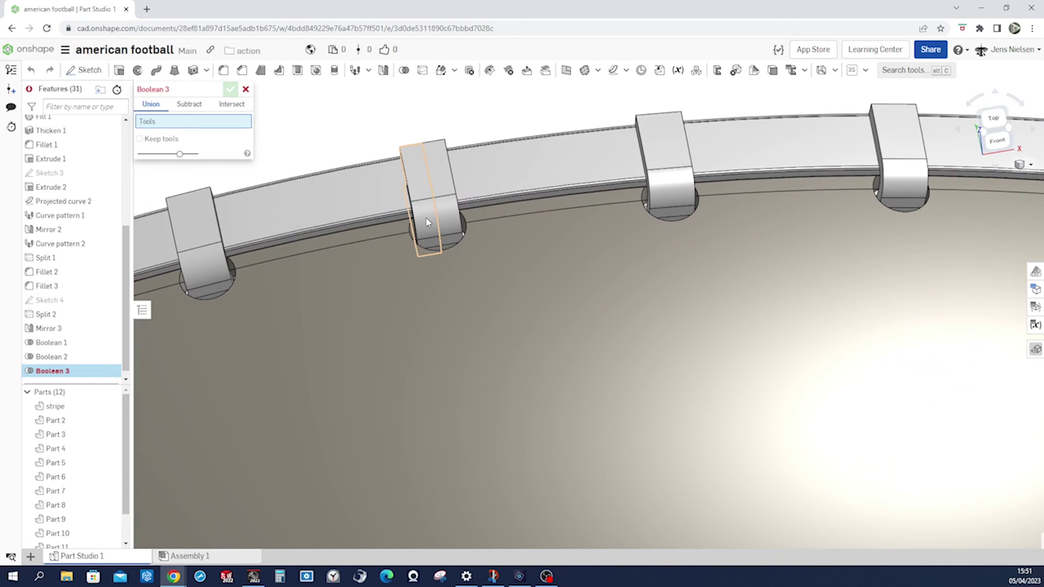
pyautogui.click(427, 220)
pyautogui.click(442, 219)
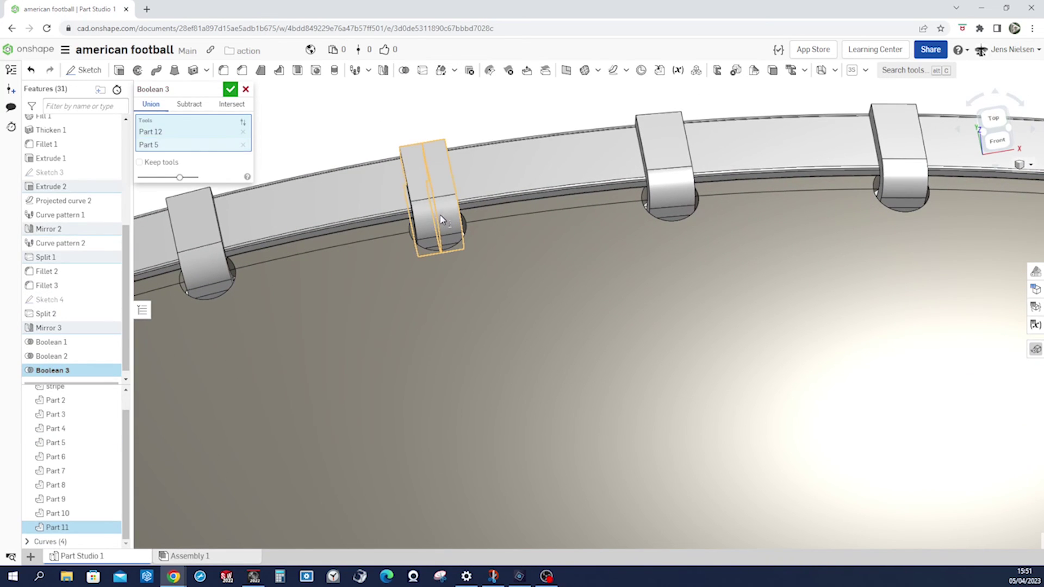
pyautogui.click(232, 94)
pyautogui.scroll(-6, 312, 107)
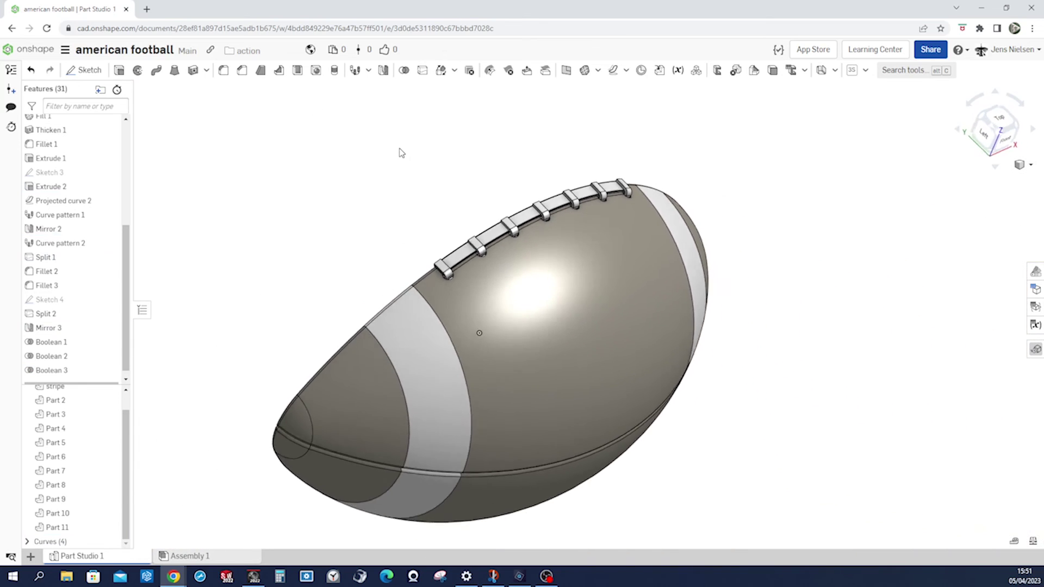
pyautogui.moveTo(400, 152); pyautogui.dragTo(420, 111, button='right')
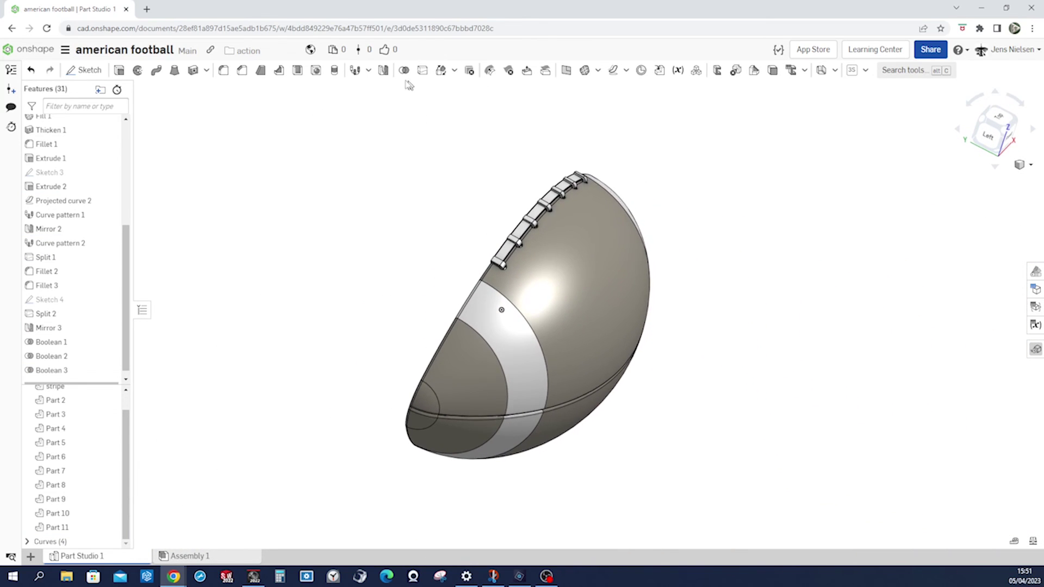
# Mirror Parts 8–11 across the Revolve 1 face as Mirror 4, completing the football
pyautogui.click(382, 75)
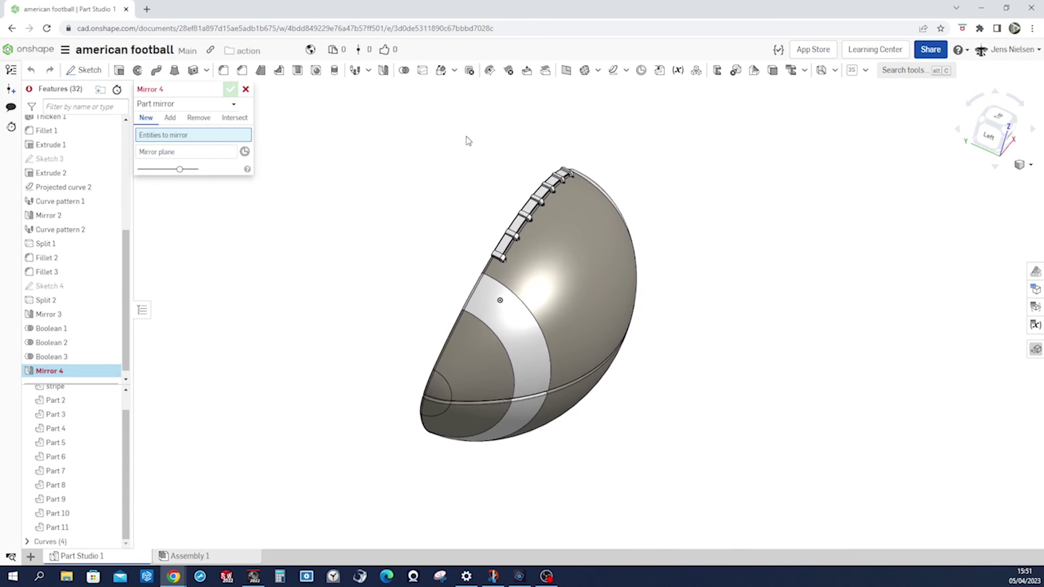
pyautogui.moveTo(427, 155); pyautogui.dragTo(669, 465)
pyautogui.click(213, 193)
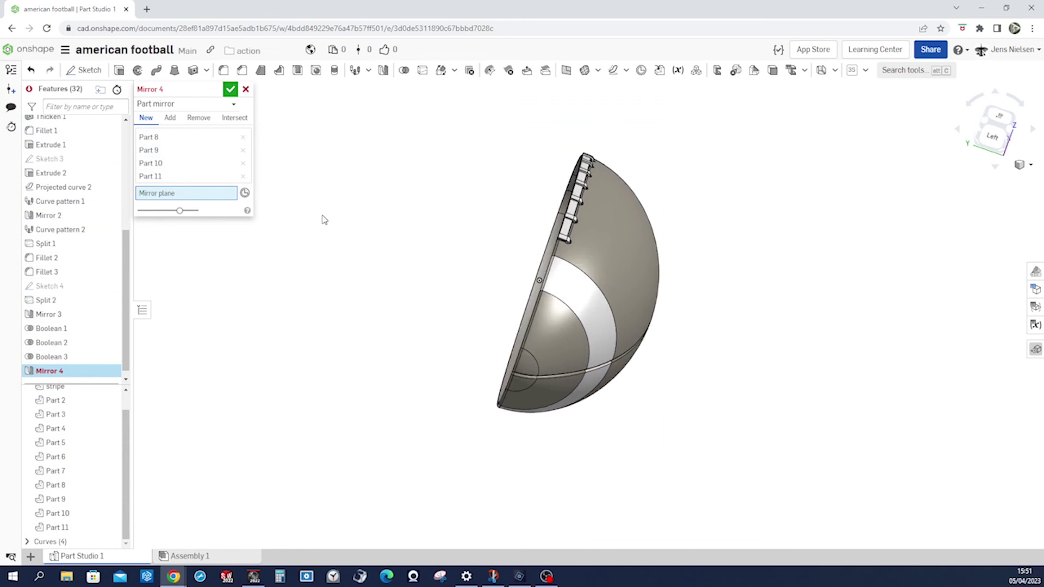
pyautogui.scroll(6, 668, 291)
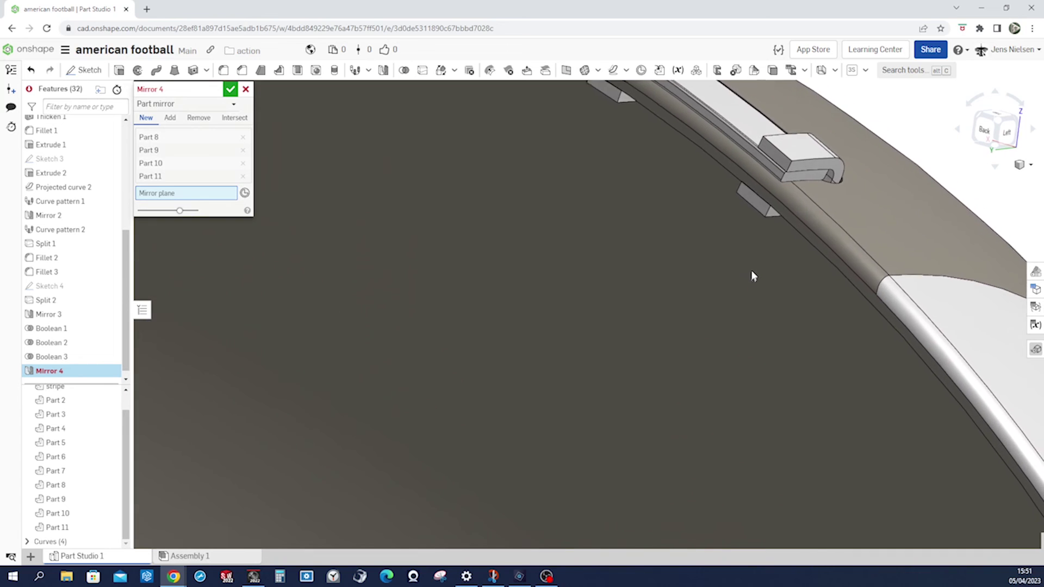
pyautogui.click(727, 229)
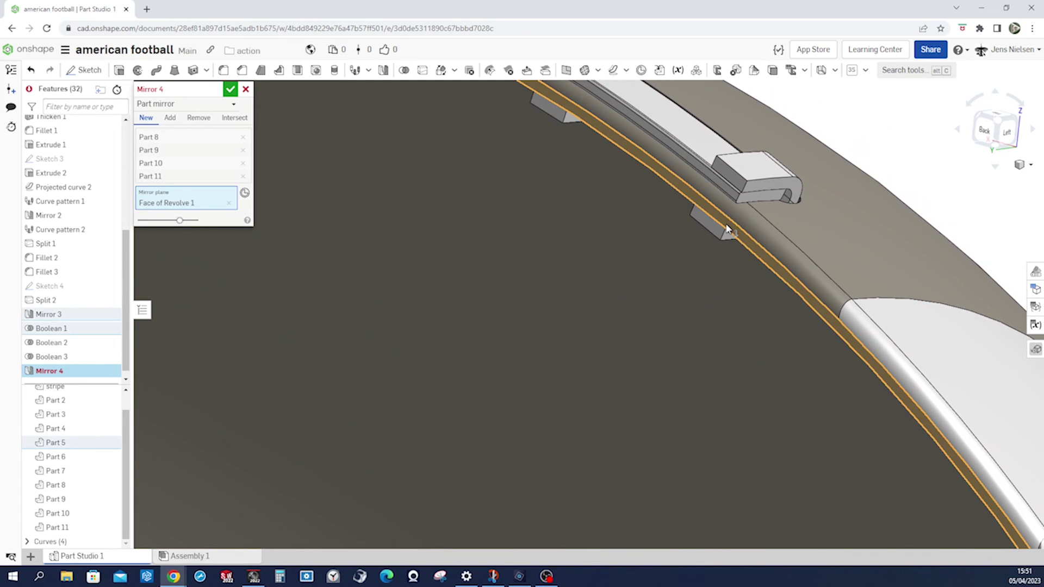
pyautogui.scroll(-10, 432, 239)
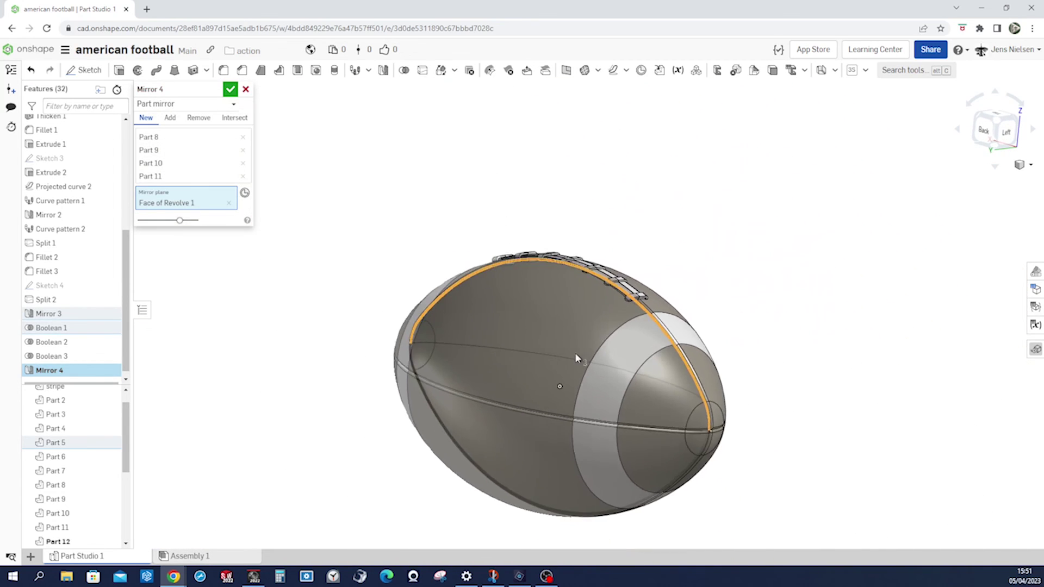
pyautogui.moveTo(578, 359); pyautogui.dragTo(492, 340, button='right')
pyautogui.click(229, 92)
pyautogui.moveTo(233, 102); pyautogui.dragTo(658, 249, button='right')
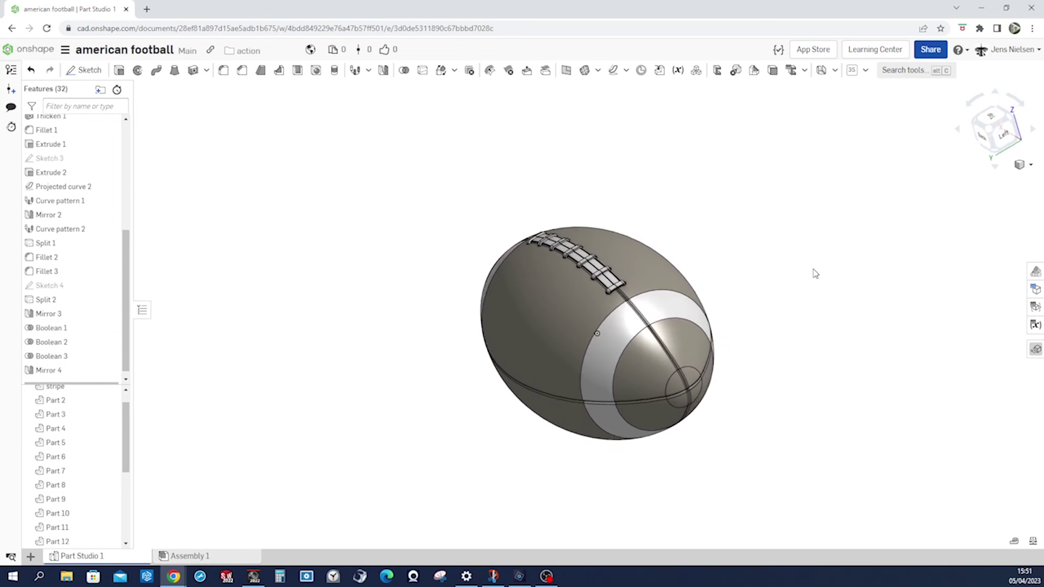
pyautogui.hotkey('shift', '7')
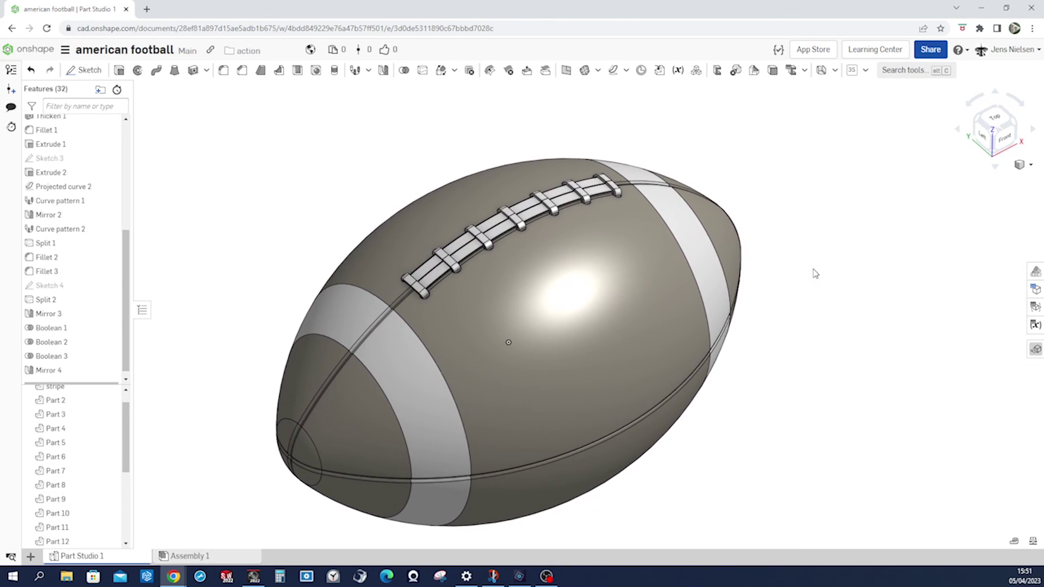
pyautogui.hotkey('shift', '1')
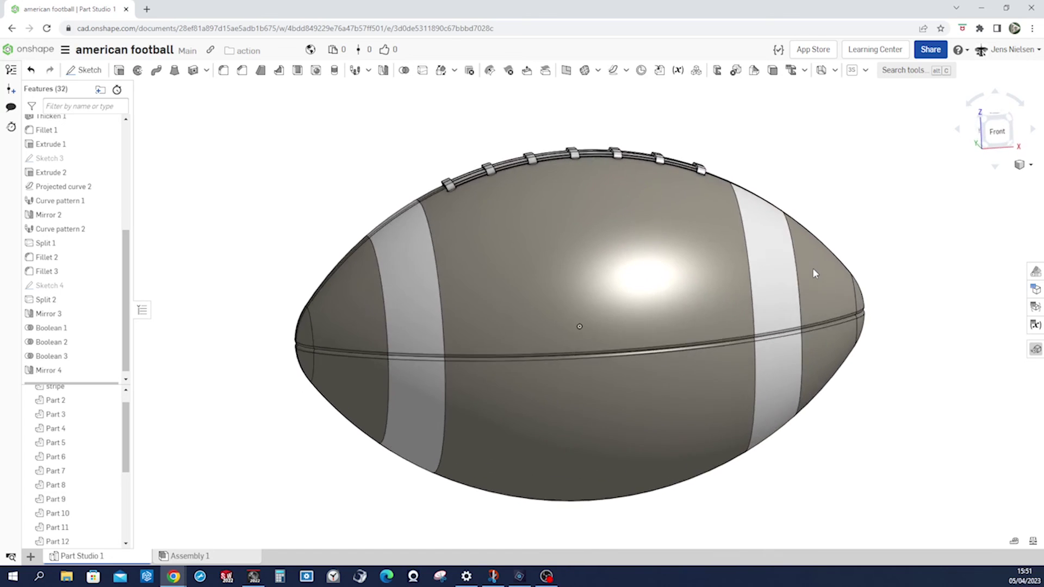
pyautogui.hotkey('shift', '5')
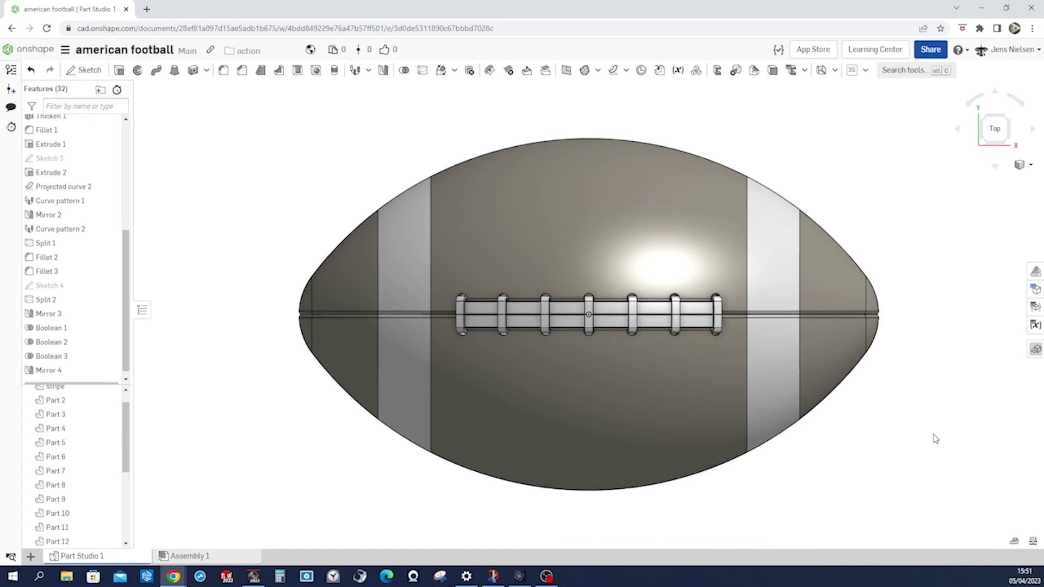
pyautogui.hotkey('shift', '3')
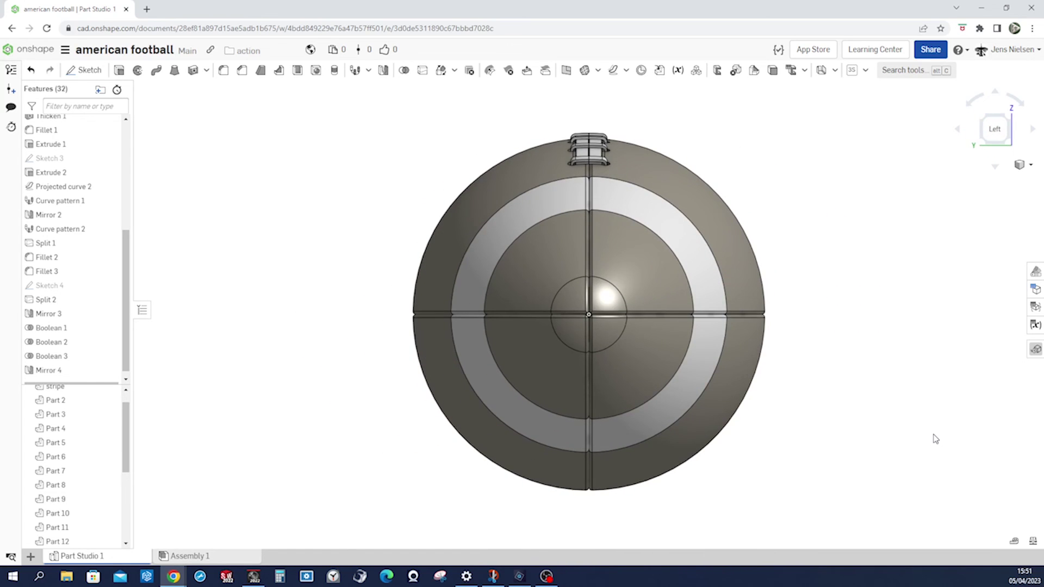
pyautogui.hotkey('shift', '7')
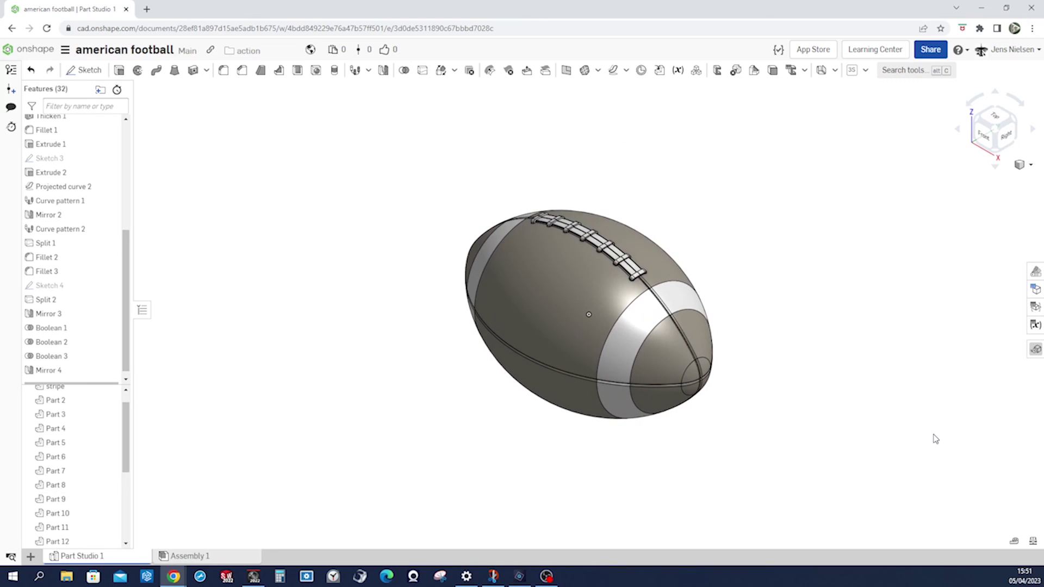